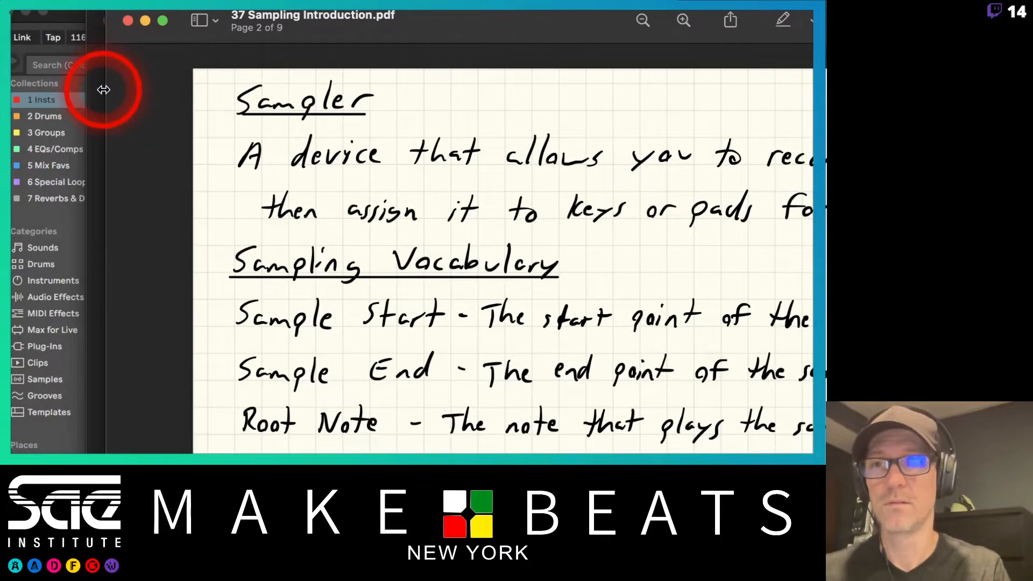
# Page through the Synth Basics PDF to the Synth Modulation page and close both open lecture-note PDFs.
pyautogui.click(98, 92)
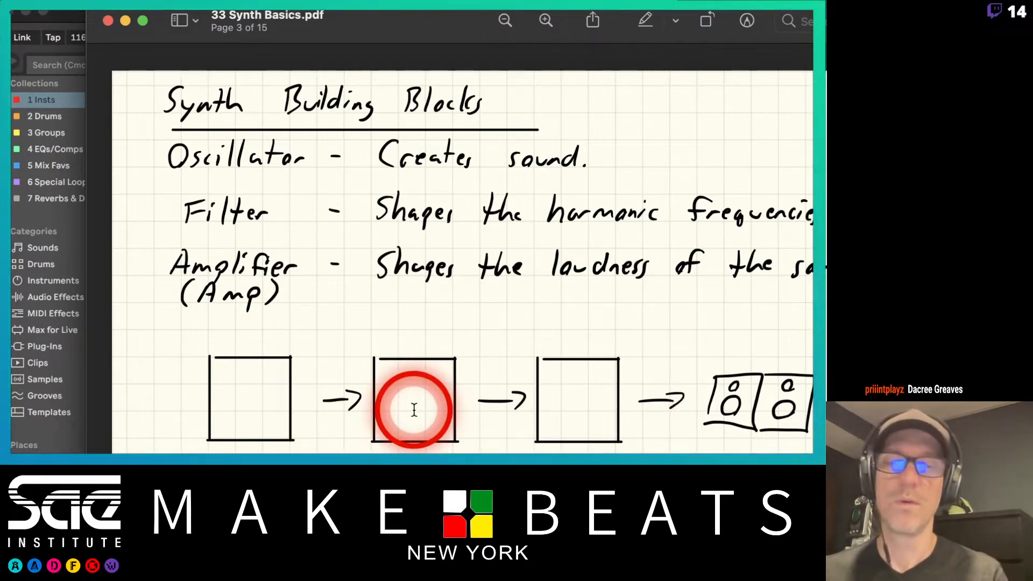
pyautogui.press('Right')
pyautogui.press('Right')
pyautogui.press('Right')
pyautogui.press('Right')
pyautogui.press('Right')
pyautogui.press('Right')
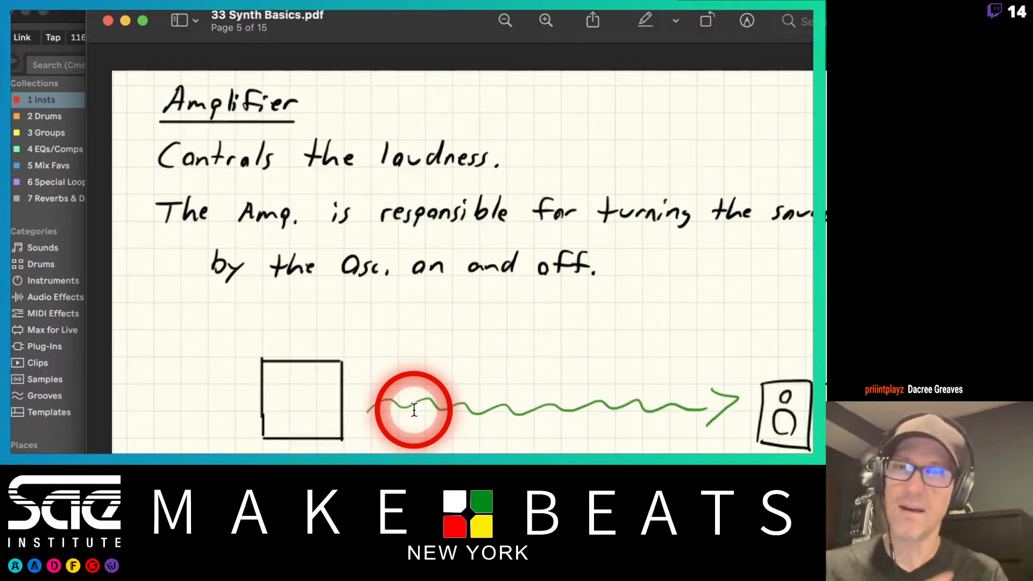
pyautogui.press('Right')
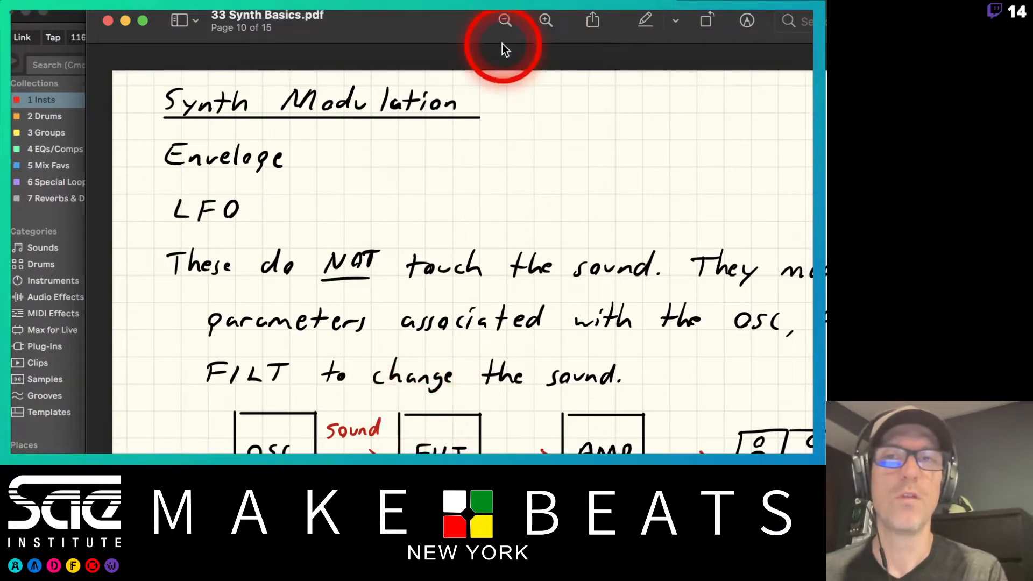
pyautogui.click(107, 21)
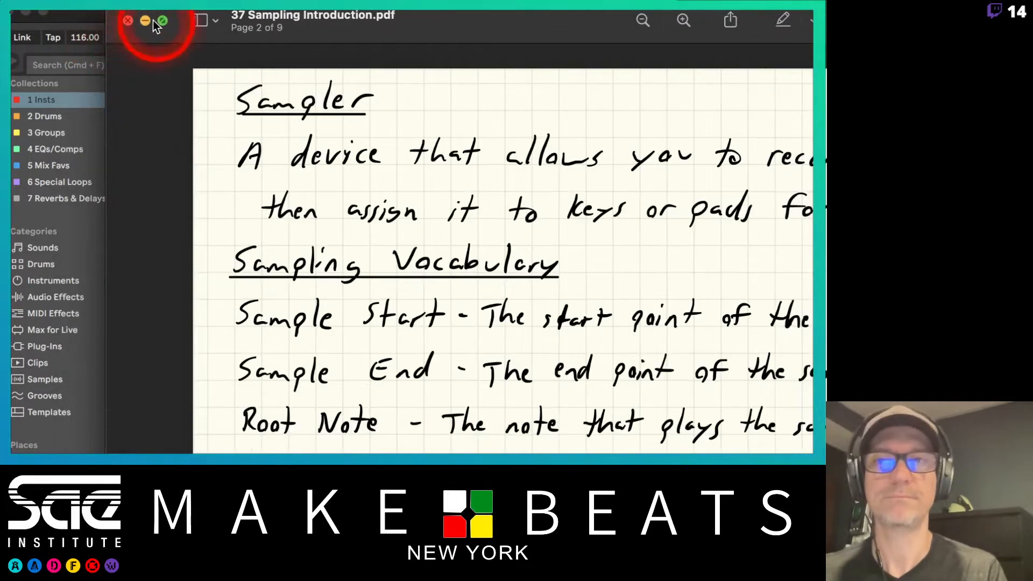
pyautogui.press('cmd+w')
# Switch to the attendance spreadsheet in Numbers, enter P in cell CR11 for 7/12/21, and return to Live.
pyautogui.press('super+Tab')
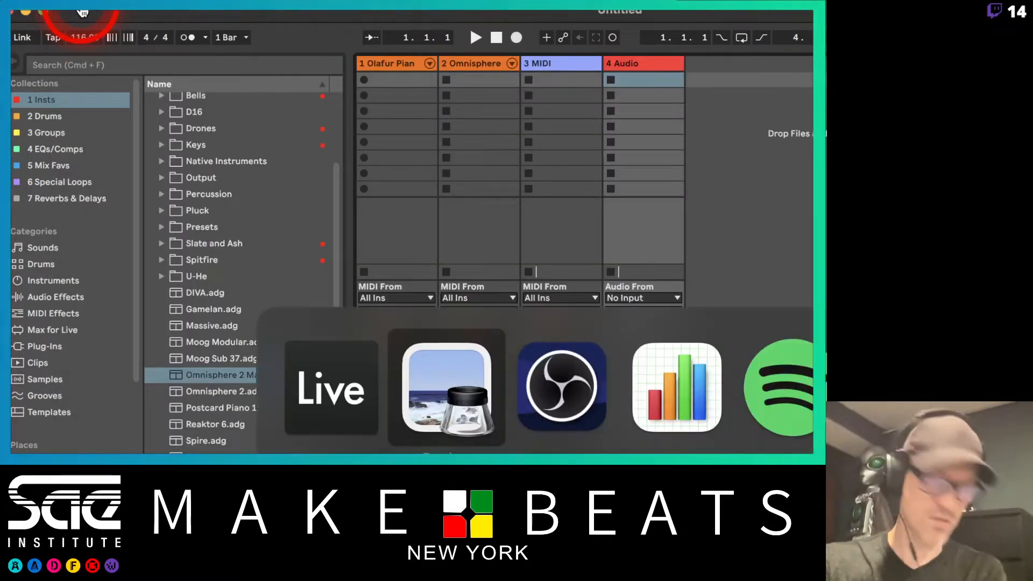
pyautogui.press('super+Tab')
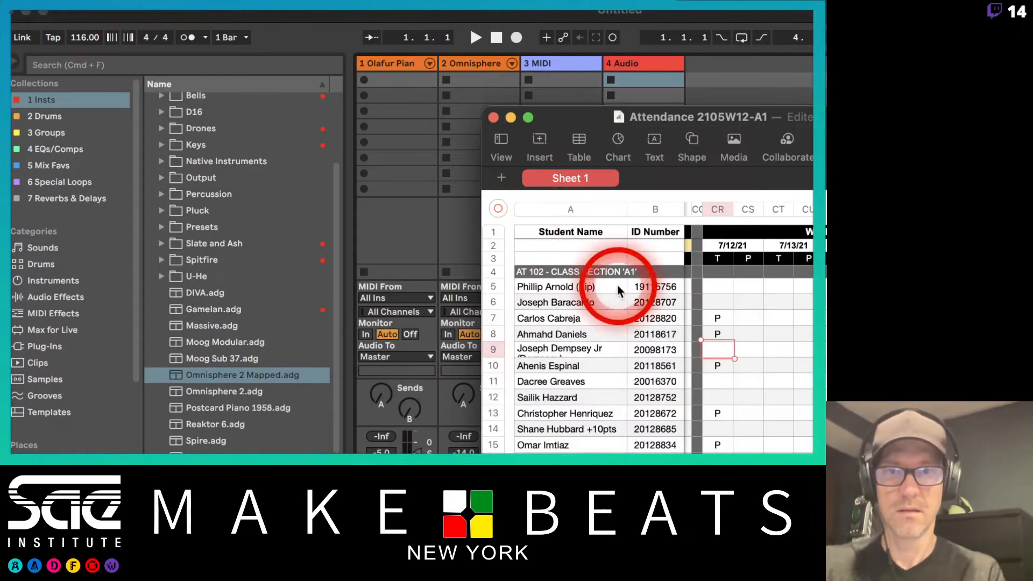
pyautogui.click(718, 382)
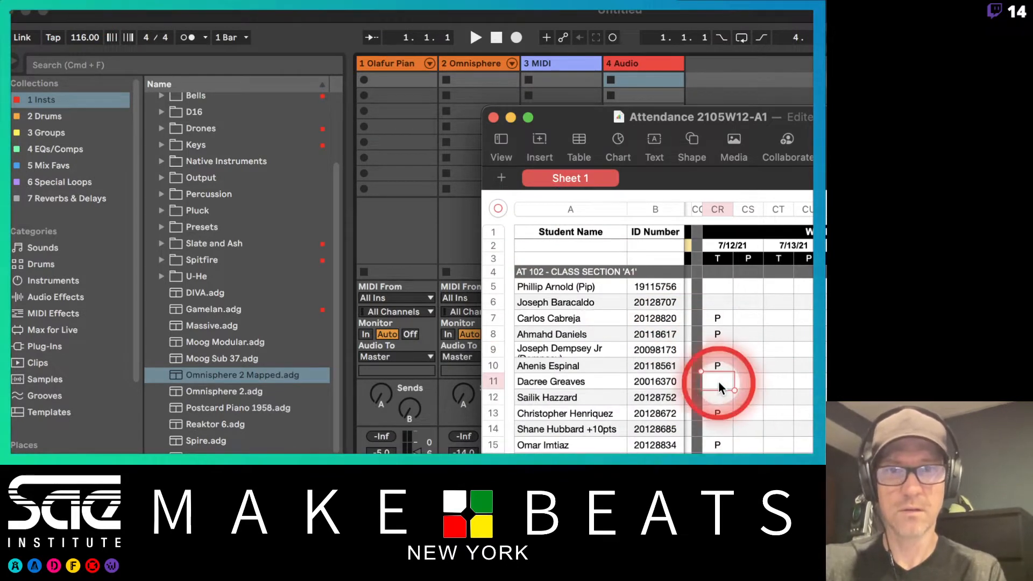
pyautogui.write('P')
pyautogui.click(847, 42)
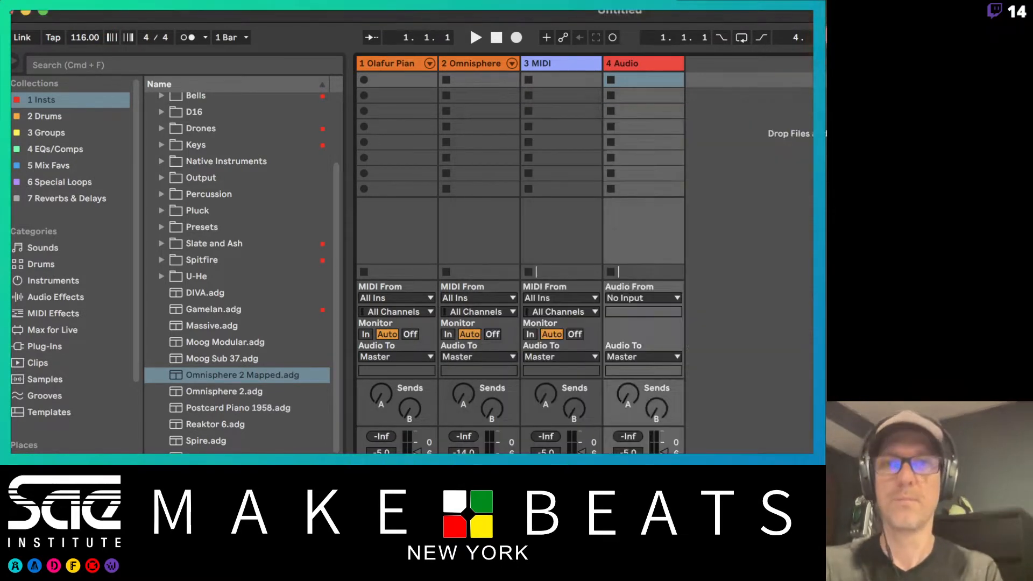
# Show the Kontakt piano instrument on the Olafur Piano track, reposition its window and close it.
pyautogui.click(395, 63)
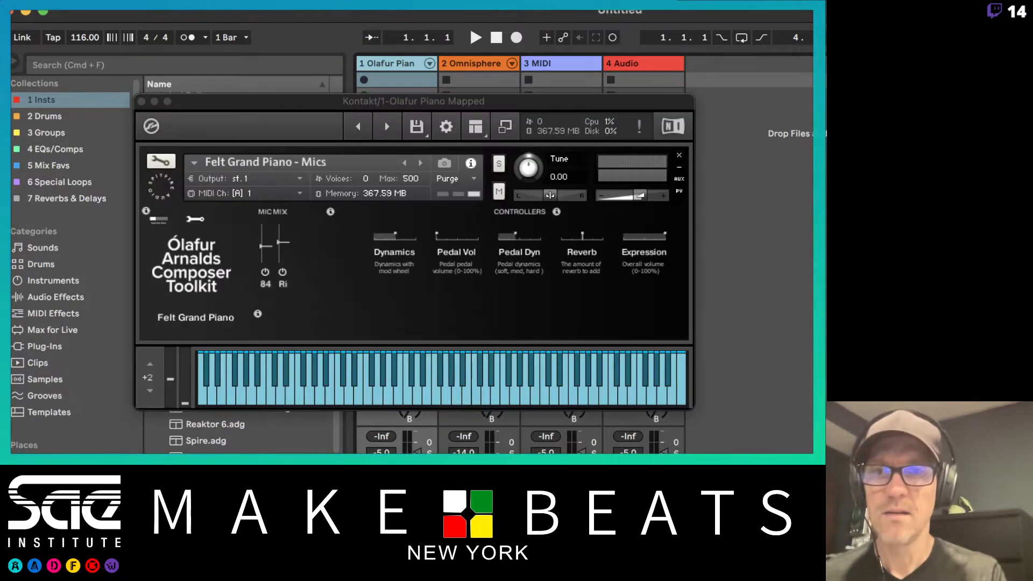
pyautogui.moveTo(576, 106); pyautogui.dragTo(796, 88)
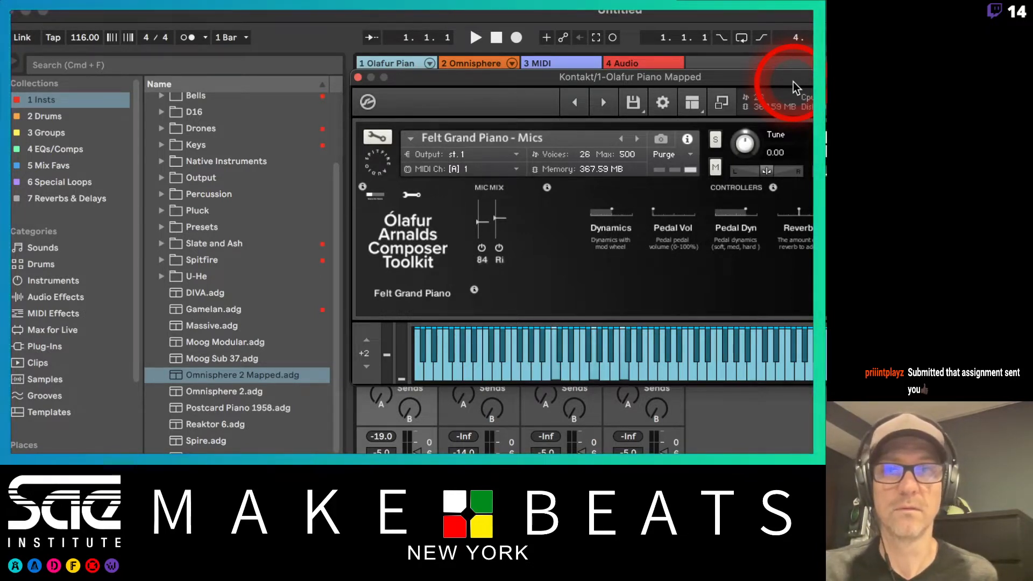
pyautogui.click(358, 78)
# Open the Omnisphere plug-in window from track 2 and reposition it so the full patch browser can be viewed.
pyautogui.click(476, 63)
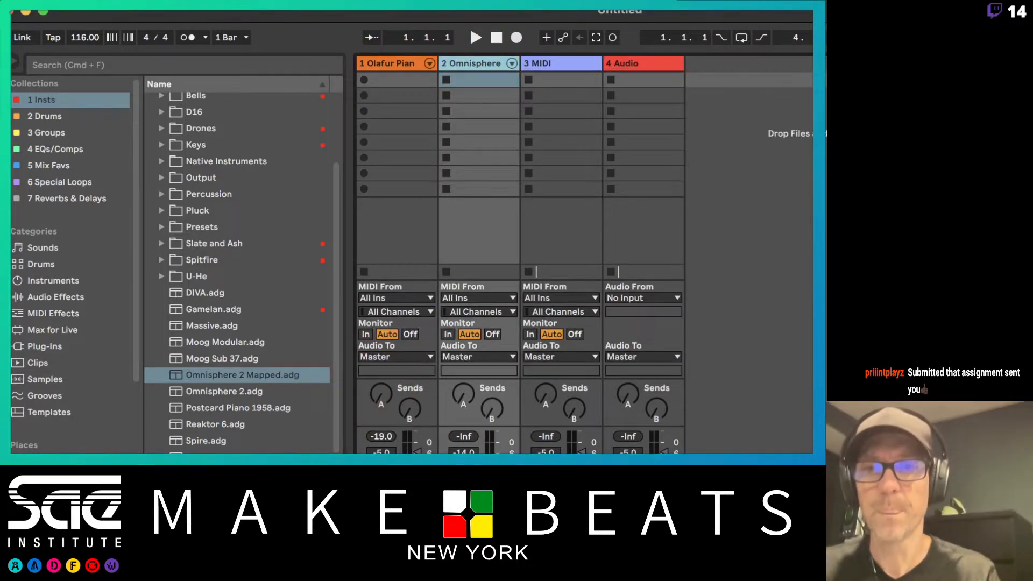
pyautogui.press('alt+super+p')
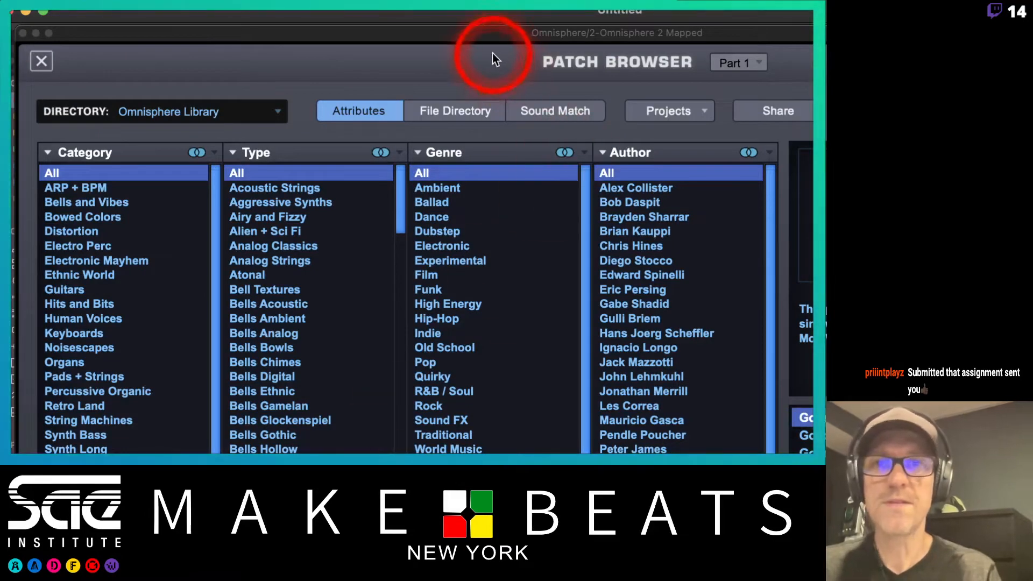
pyautogui.moveTo(490, 37); pyautogui.dragTo(485, 11)
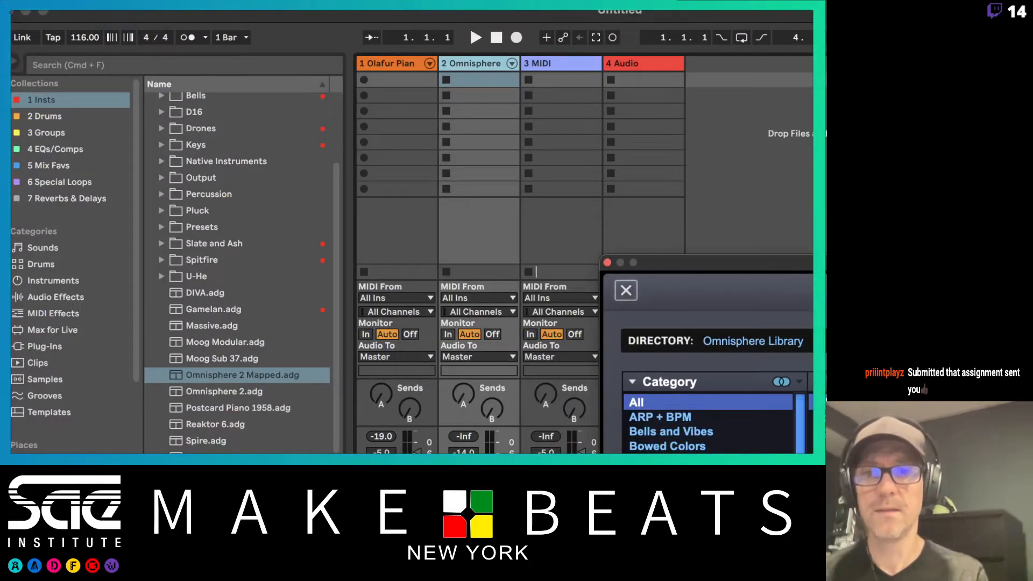
pyautogui.moveTo(735, 261); pyautogui.dragTo(210, 14)
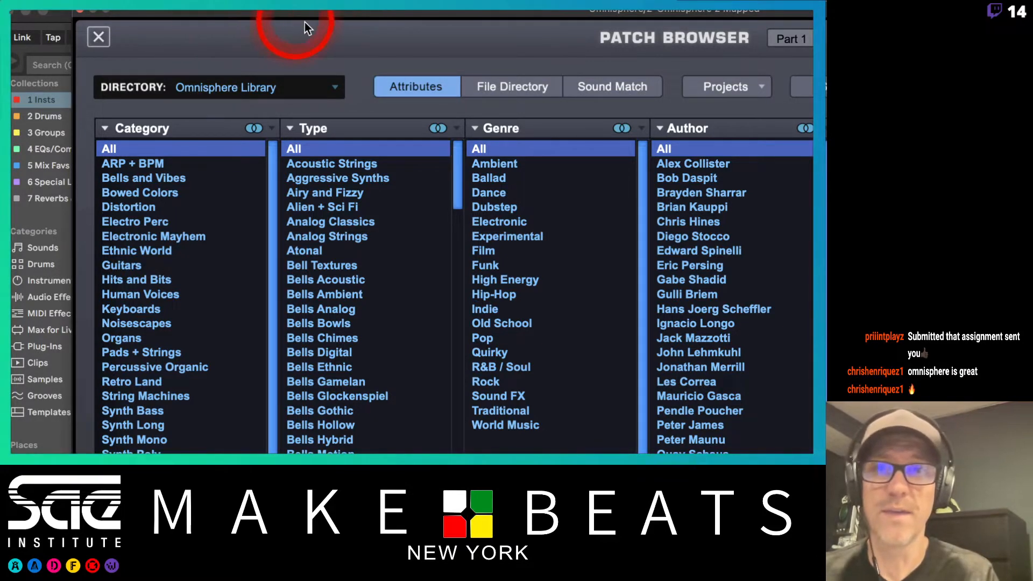
pyautogui.moveTo(308, 11); pyautogui.dragTo(234, 11)
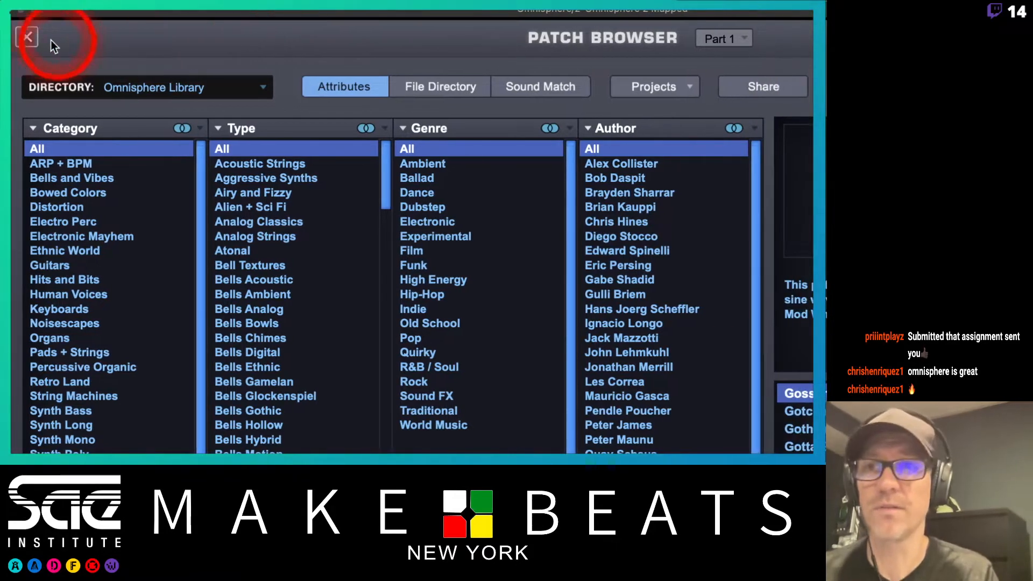
# Leave the expanded patch browser and compare the oscillator sources of layers A and B in the Gossamer Keyboard patch.
pyautogui.click(27, 36)
pyautogui.click(634, 242)
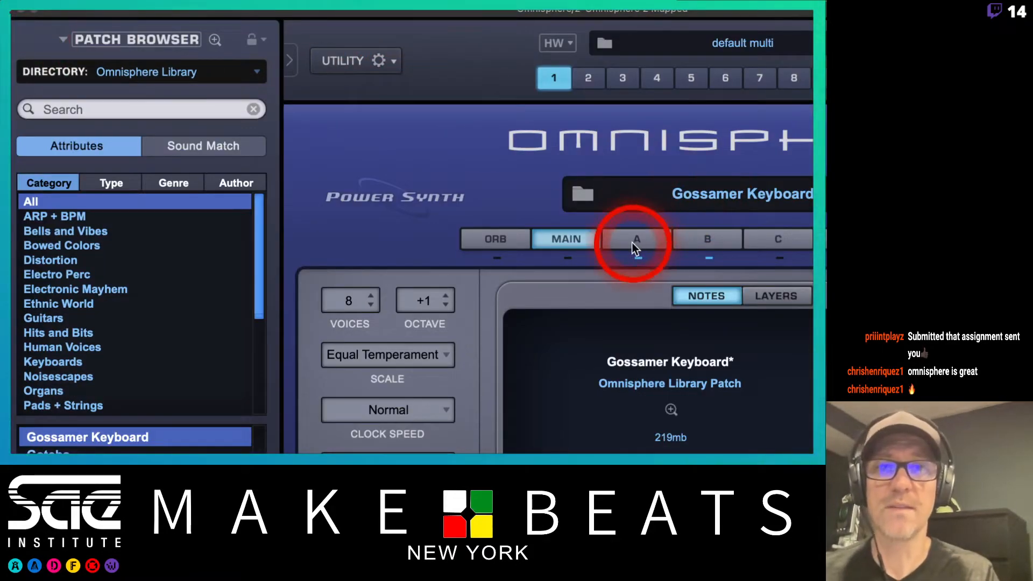
pyautogui.click(704, 243)
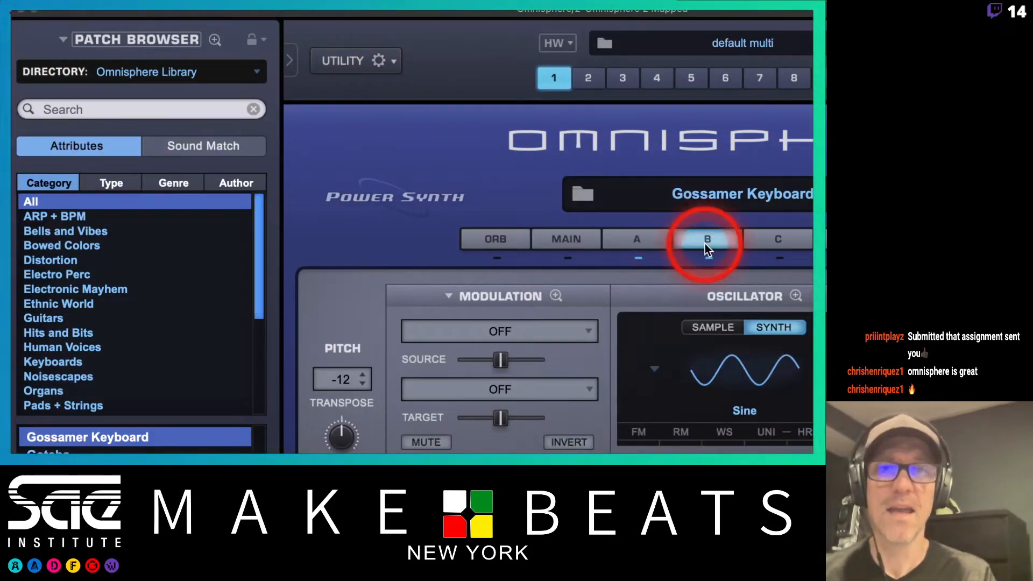
pyautogui.click(644, 245)
pyautogui.click(797, 297)
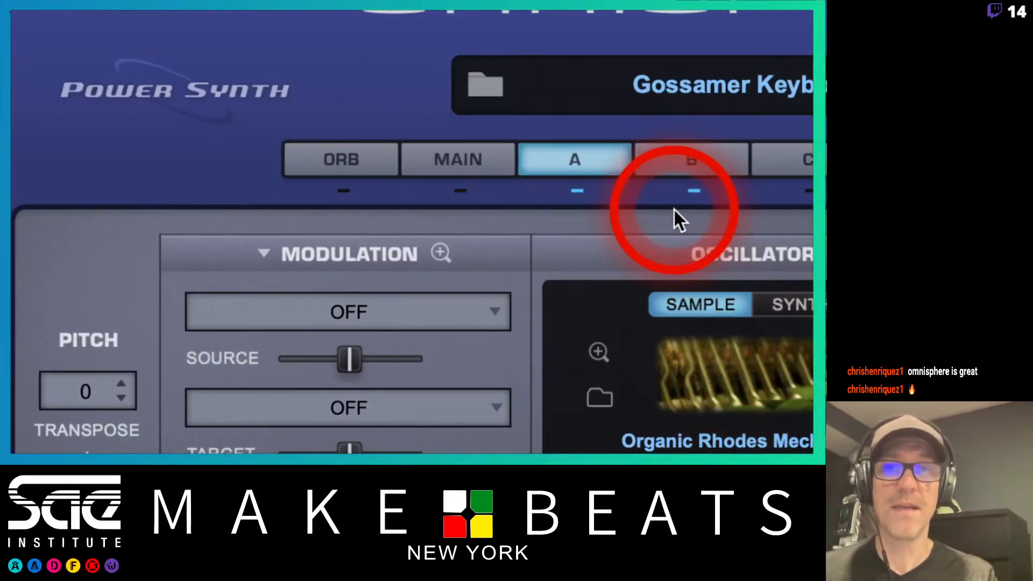
pyautogui.click(674, 168)
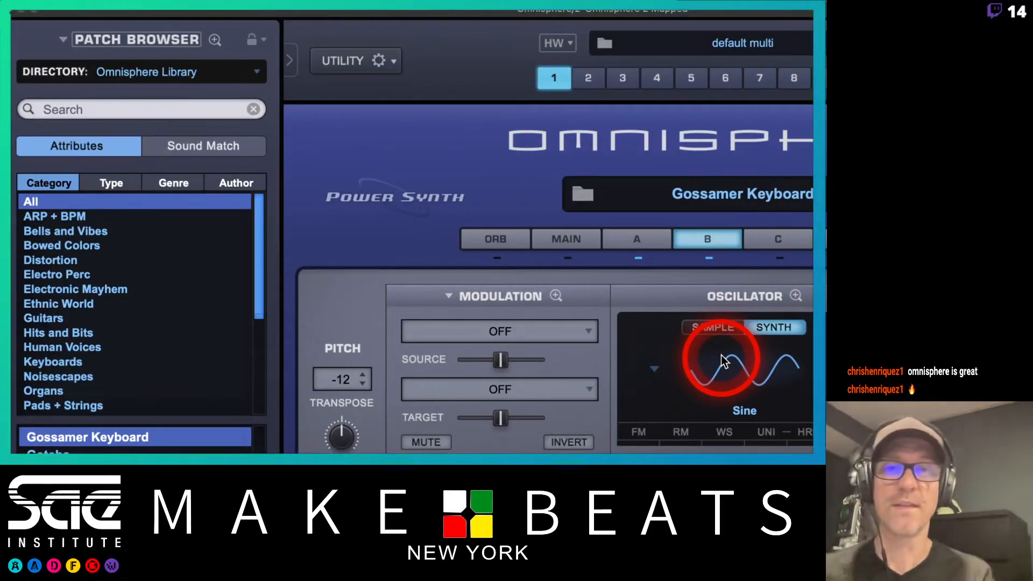
pyautogui.click(635, 239)
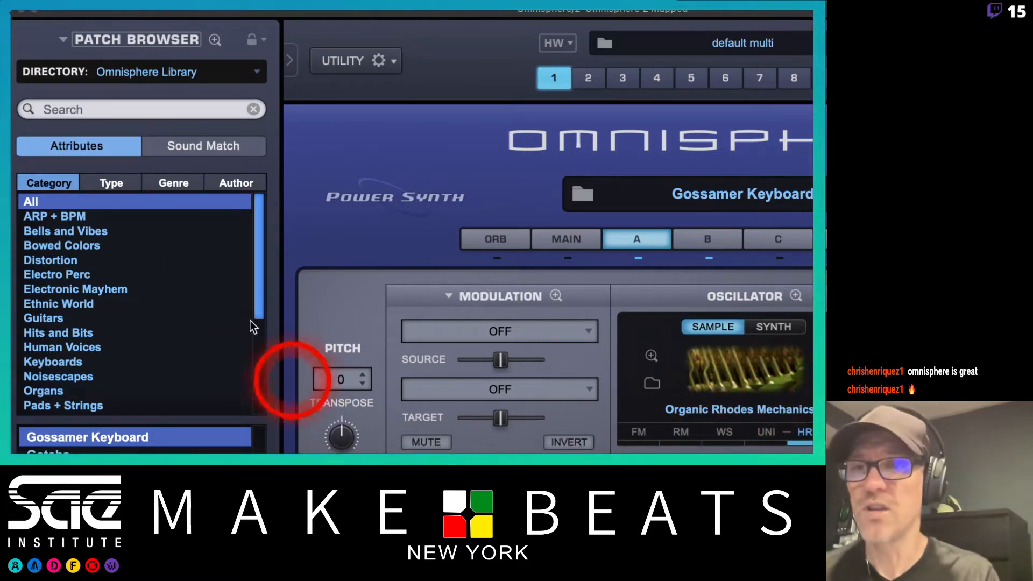
# Load Ceramic Kalimbadrum Fuzz Paper from the Ethnic World category, choose the LPF Juicy 24db filter for layer A, and close Omnisphere.
pyautogui.click(166, 35)
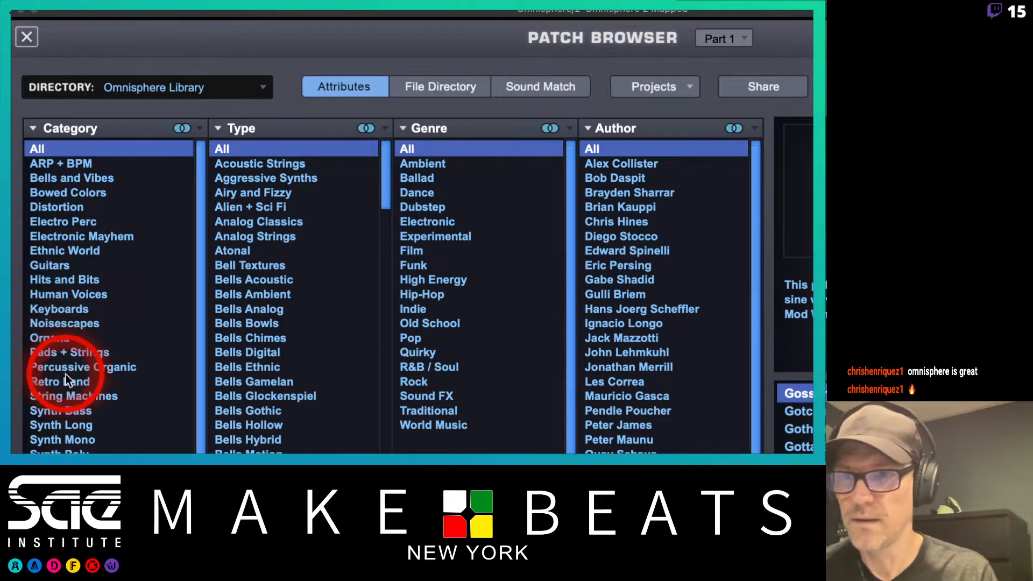
pyautogui.click(69, 251)
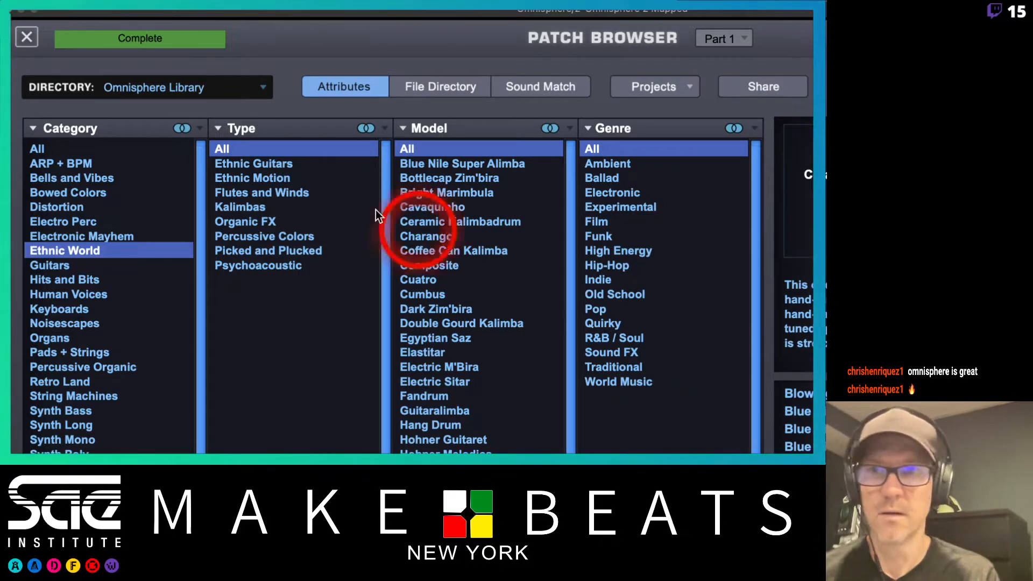
pyautogui.click(24, 37)
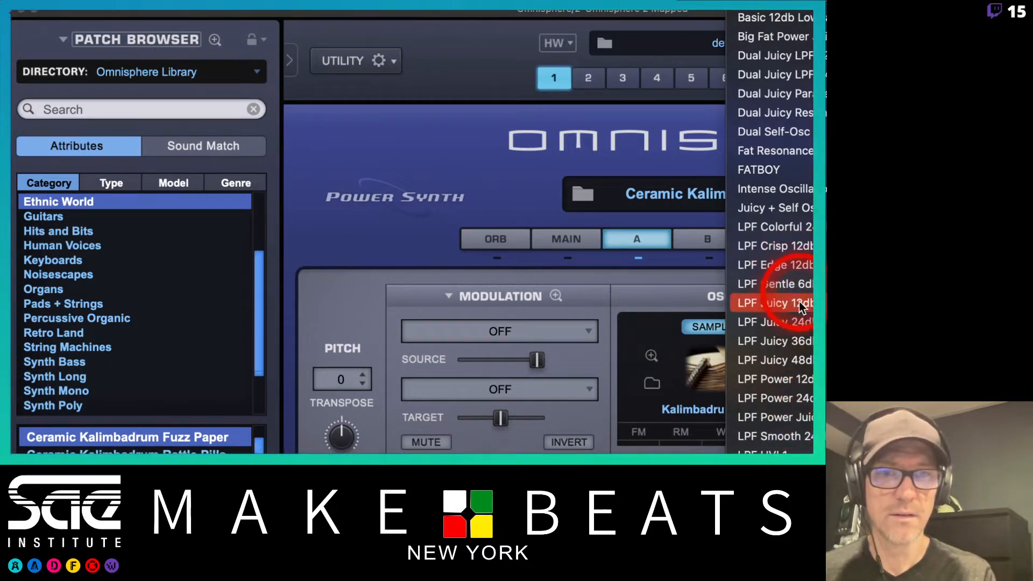
pyautogui.click(782, 322)
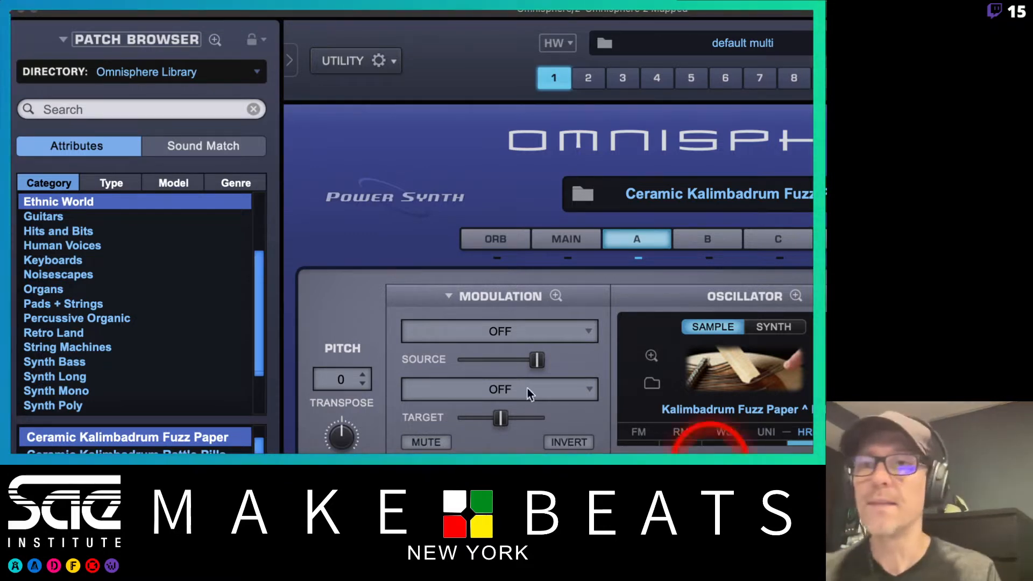
pyautogui.click(20, 11)
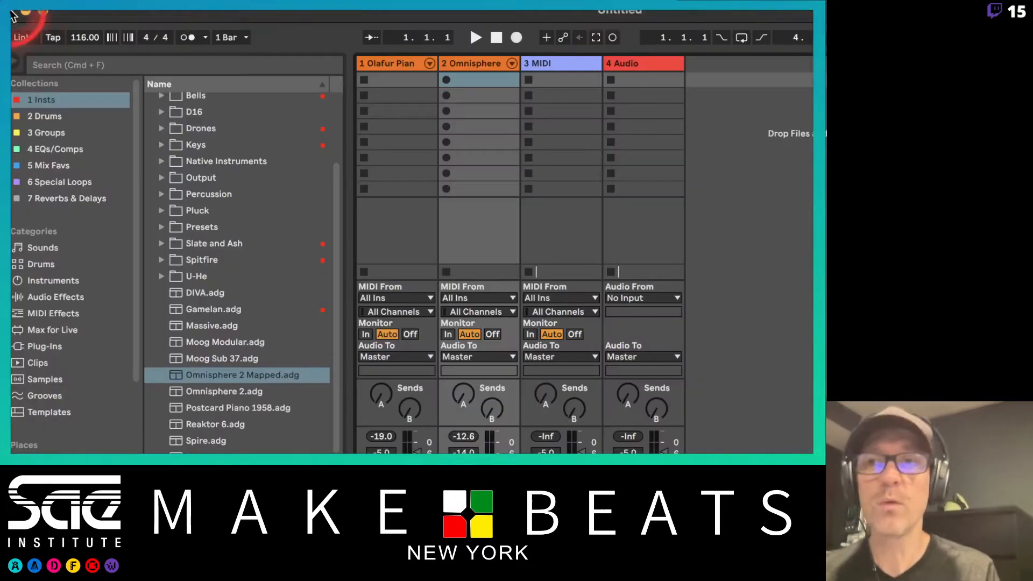
# Load the Simpler instrument onto MIDI track 3.
pyautogui.click(566, 65)
pyautogui.click(566, 63)
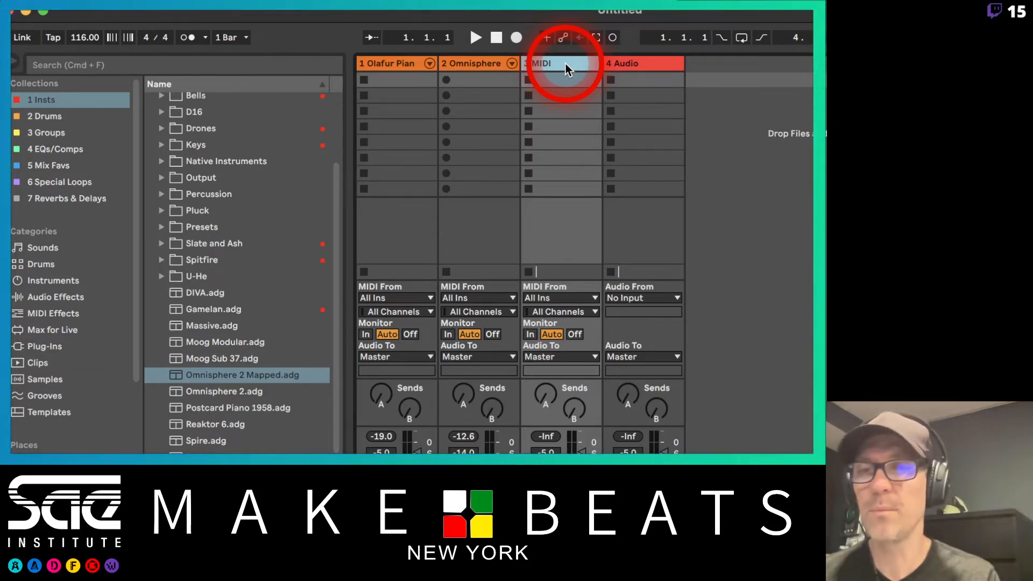
pyautogui.moveTo(566, 64); pyautogui.dragTo(52, 295)
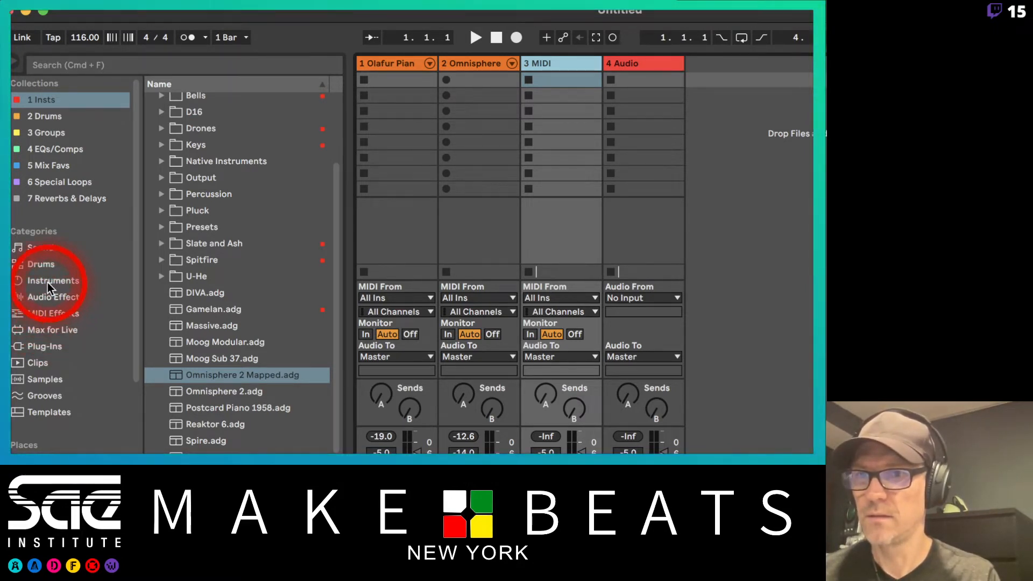
pyautogui.click(48, 280)
pyautogui.click(162, 264)
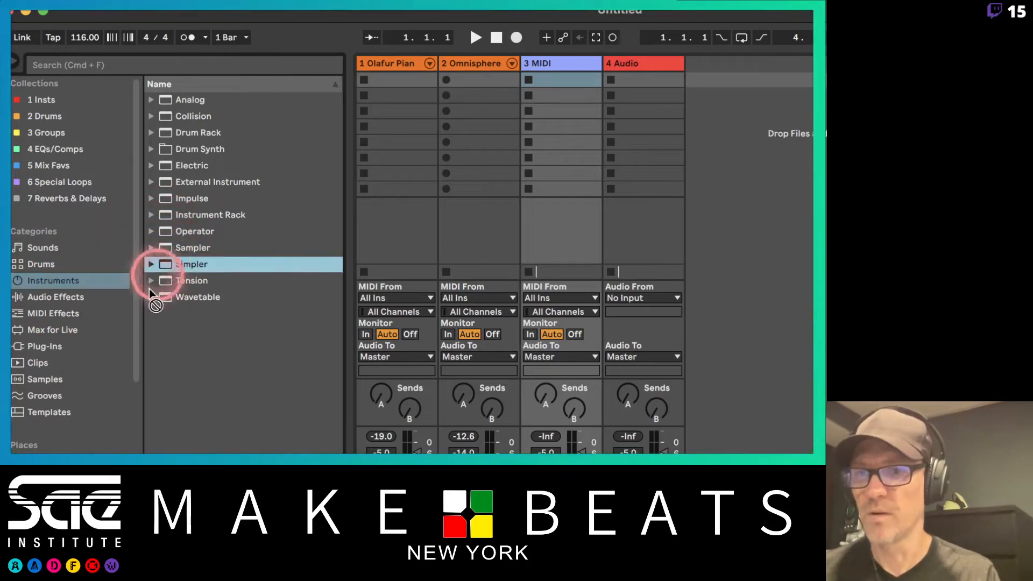
pyautogui.press('Return')
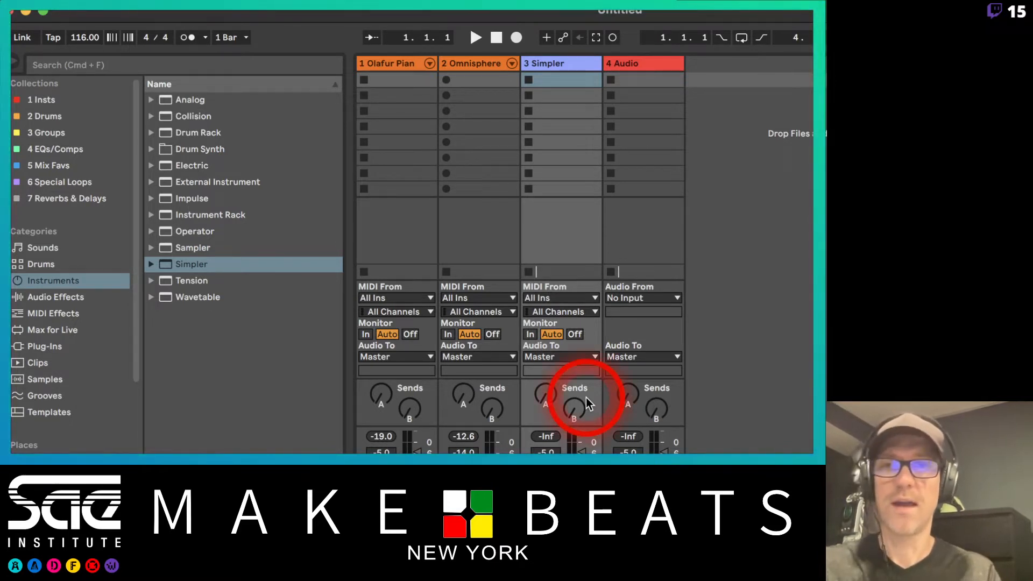
# Add a MIDI track after Simpler and load Kontakt onto it from the Insts collection.
pyautogui.click(574, 61)
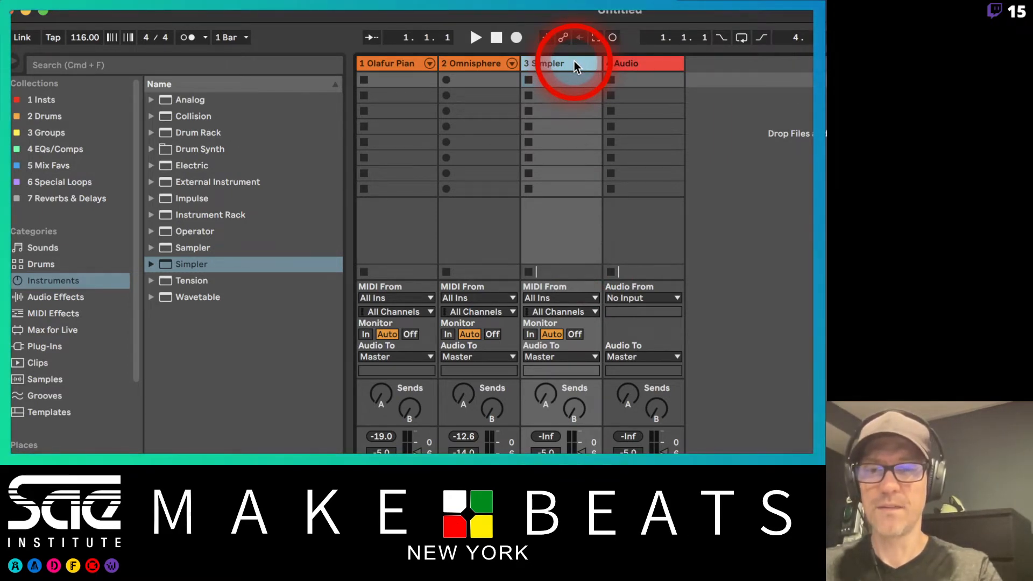
pyautogui.press('super+shift+t')
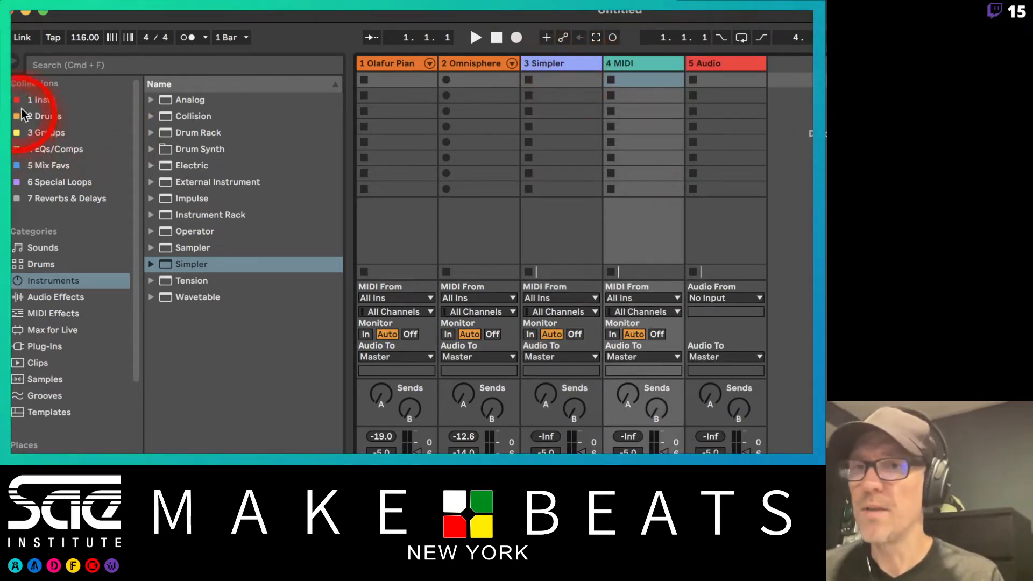
pyautogui.click(43, 100)
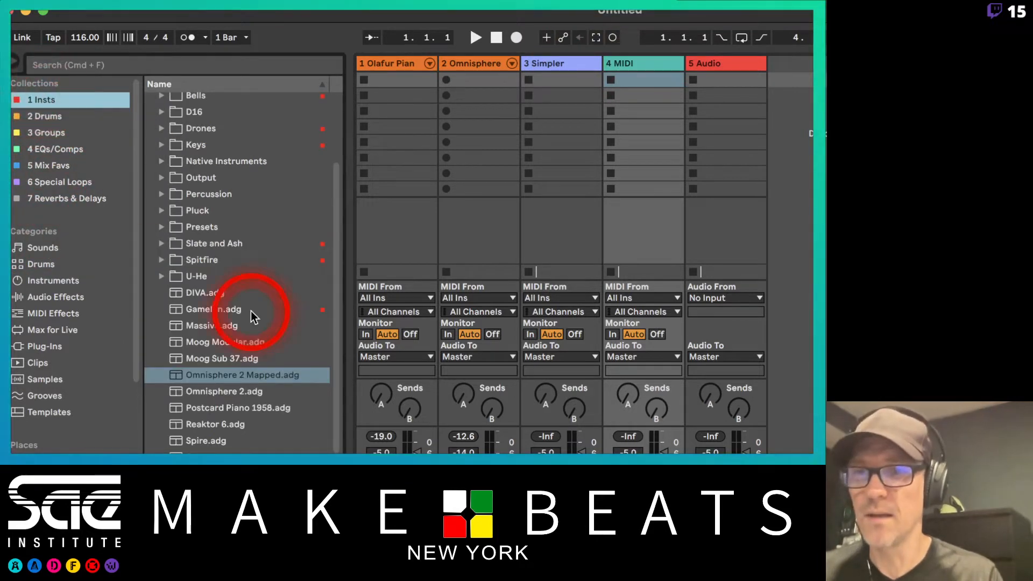
pyautogui.scroll(4, 215, 208)
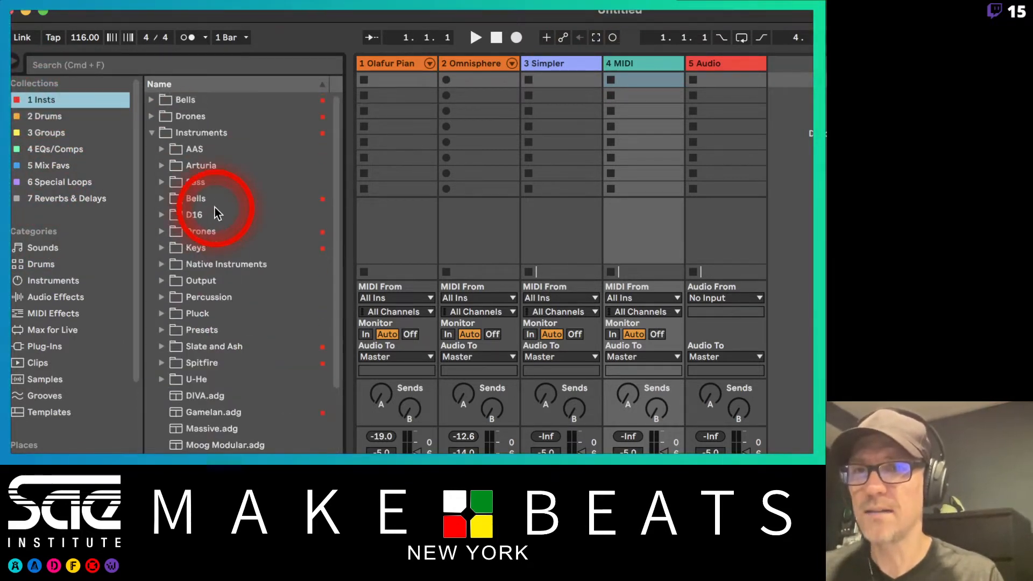
pyautogui.click(150, 133)
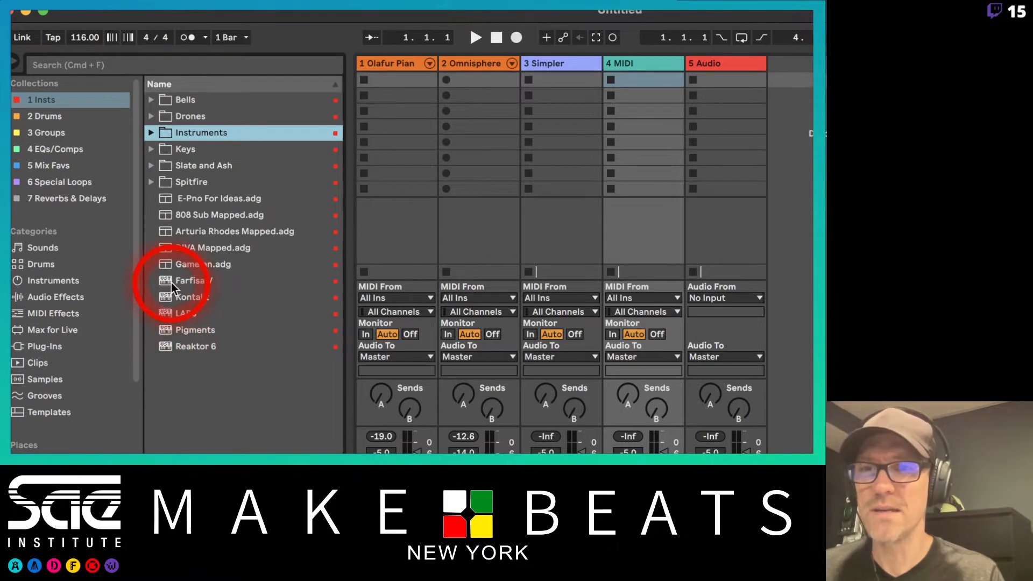
pyautogui.click(166, 296)
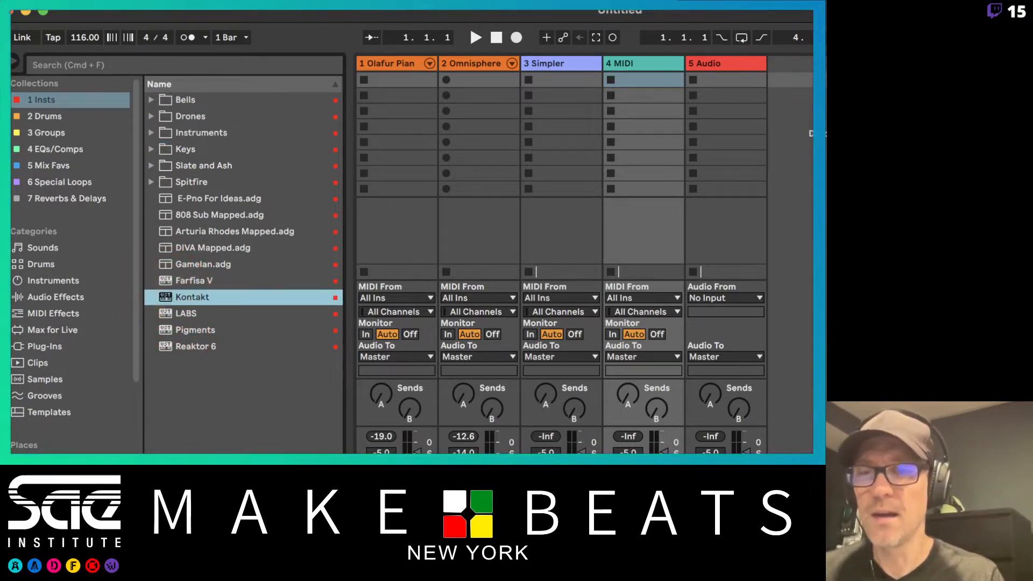
pyautogui.doubleClick(166, 296)
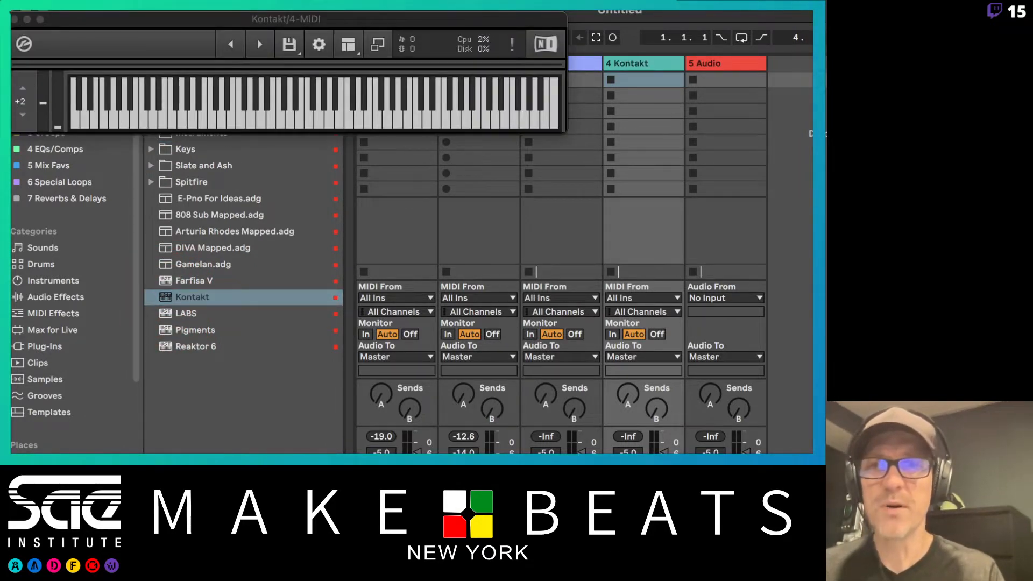
# Expand Kontakt to its full library view, reposition the window to inspect the library list, and close it.
pyautogui.click(378, 44)
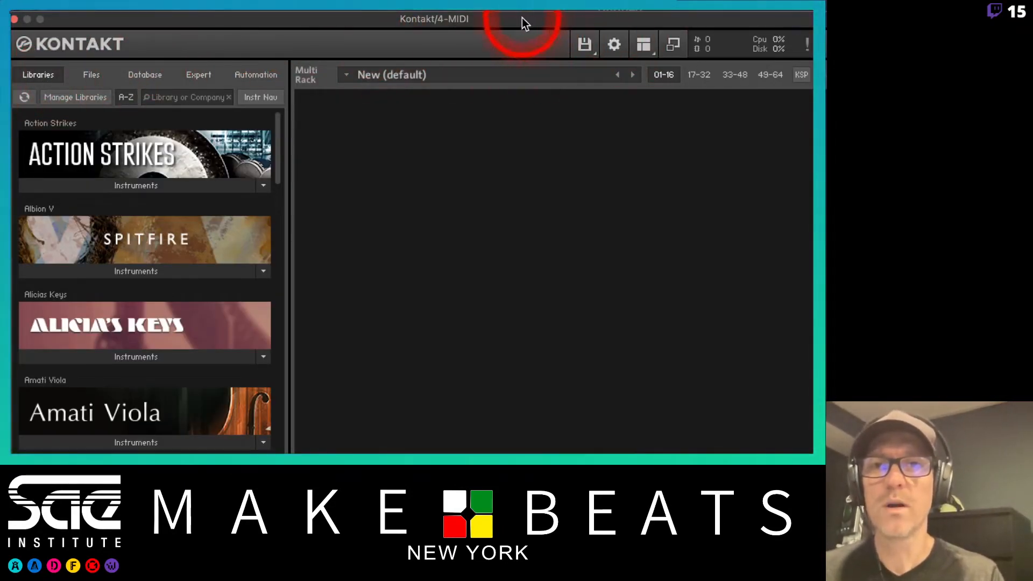
pyautogui.moveTo(523, 18); pyautogui.dragTo(750, 17)
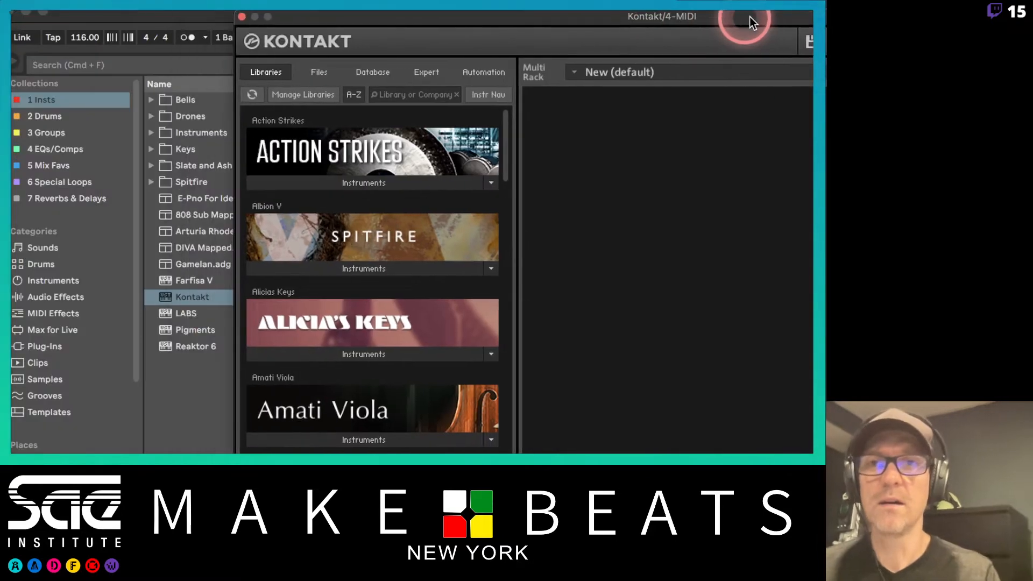
pyautogui.click(239, 16)
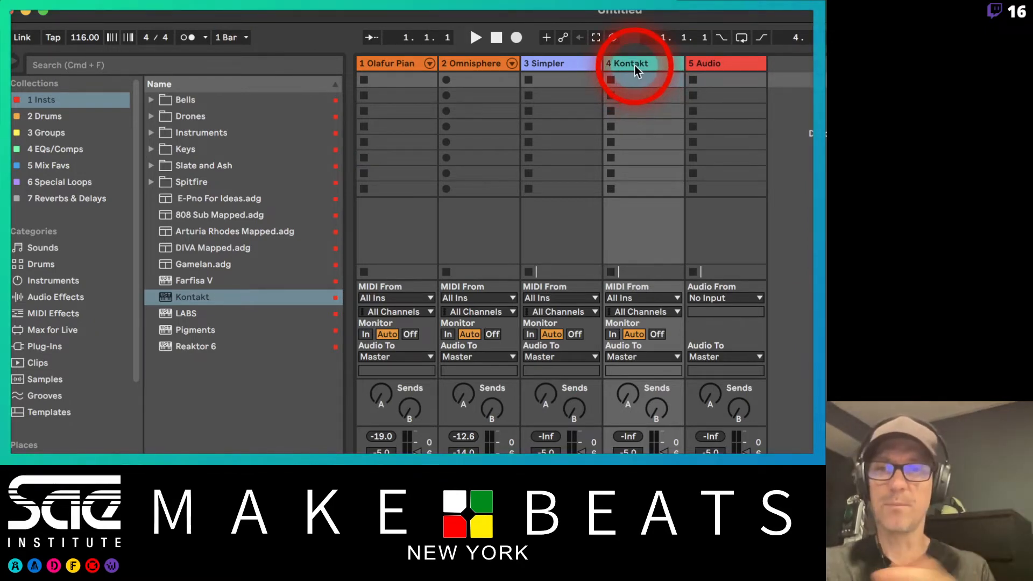
# Switch to 37 Sampling Introduction.pdf in Preview, read the Sampler definition on page 2, and return to Ableton Live.
pyautogui.press('super+Tab')
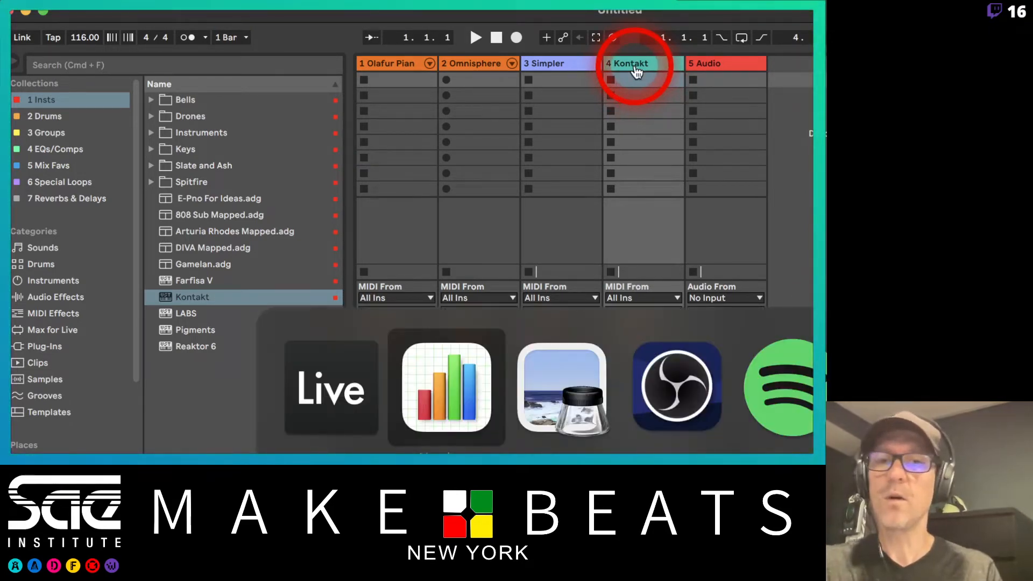
pyautogui.press('super+Tab')
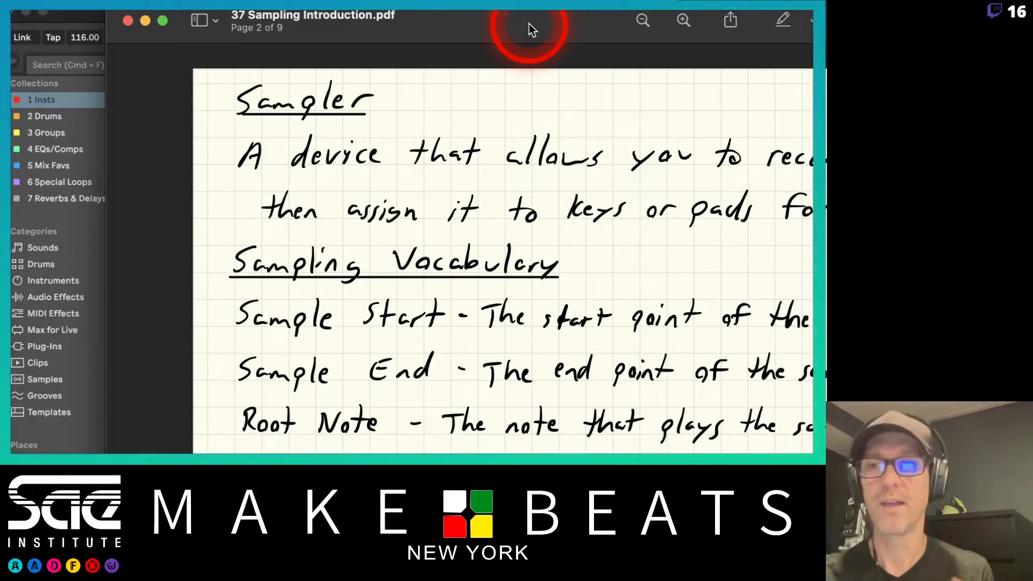
pyautogui.moveTo(82, 1)
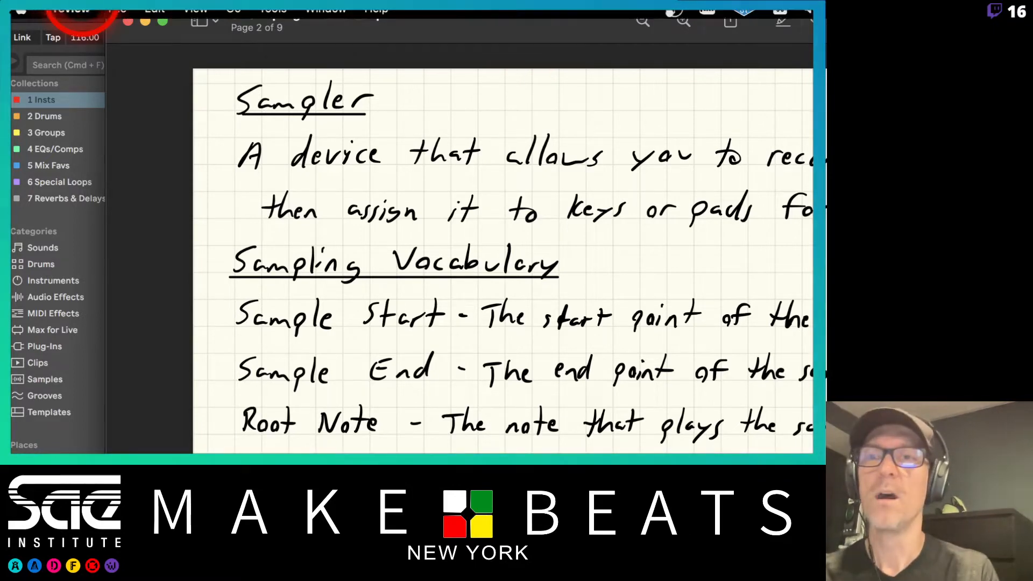
pyautogui.click(78, 22)
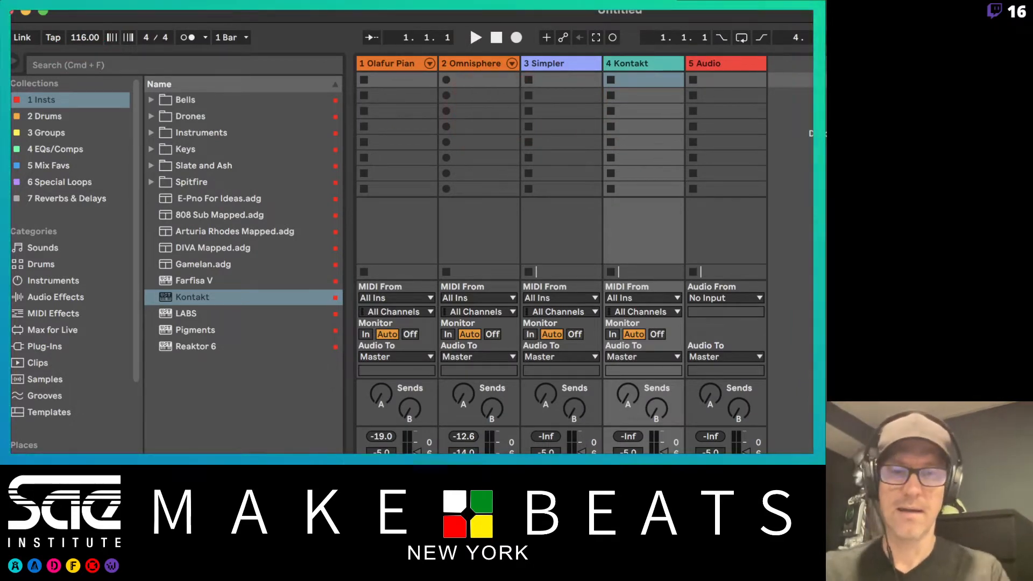
# Set the audio input device to External Microphone (1 In, 0 Out) in the preferences and close them.
pyautogui.press('super+comma')
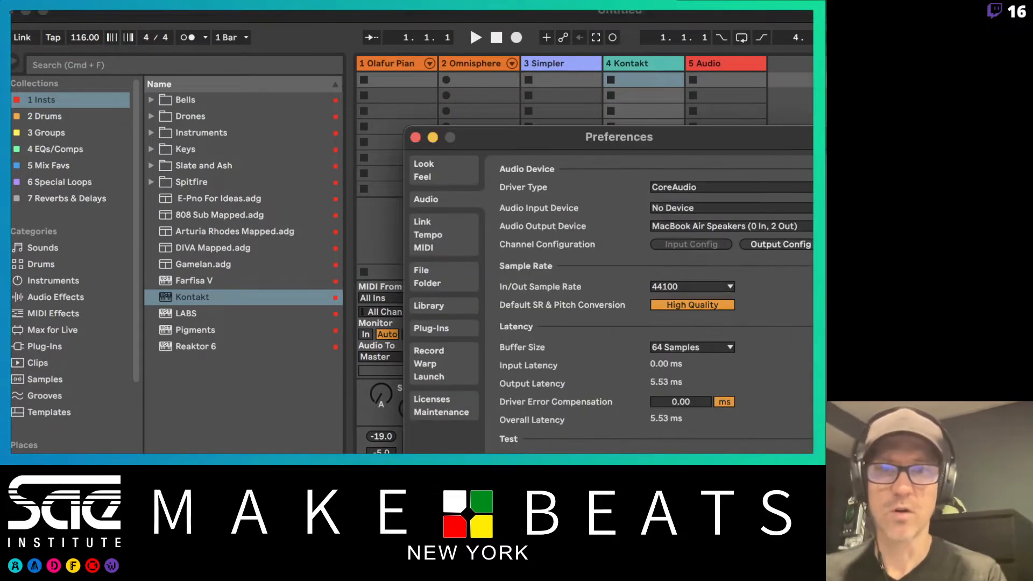
pyautogui.click(697, 206)
pyautogui.click(736, 232)
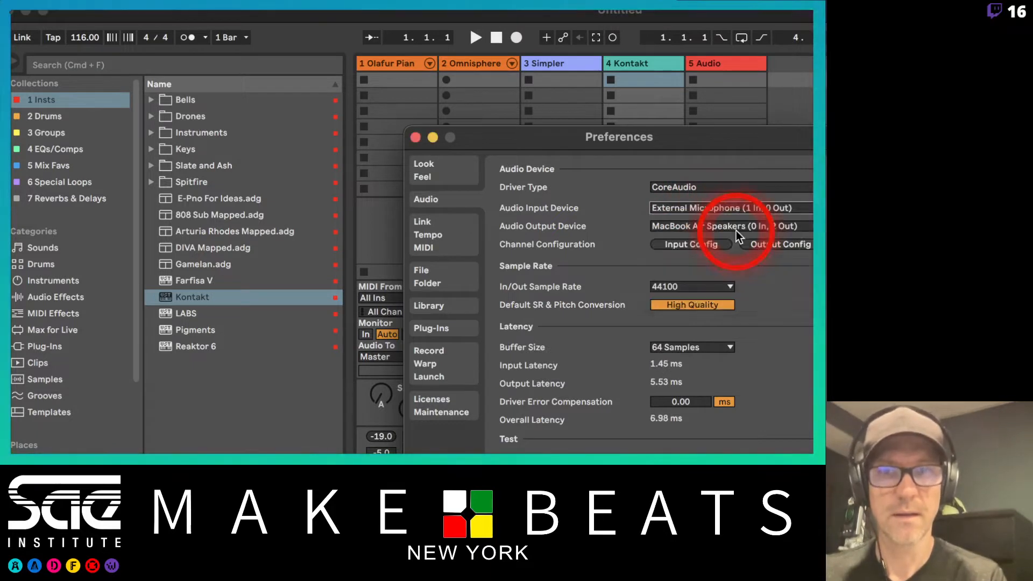
pyautogui.click(415, 137)
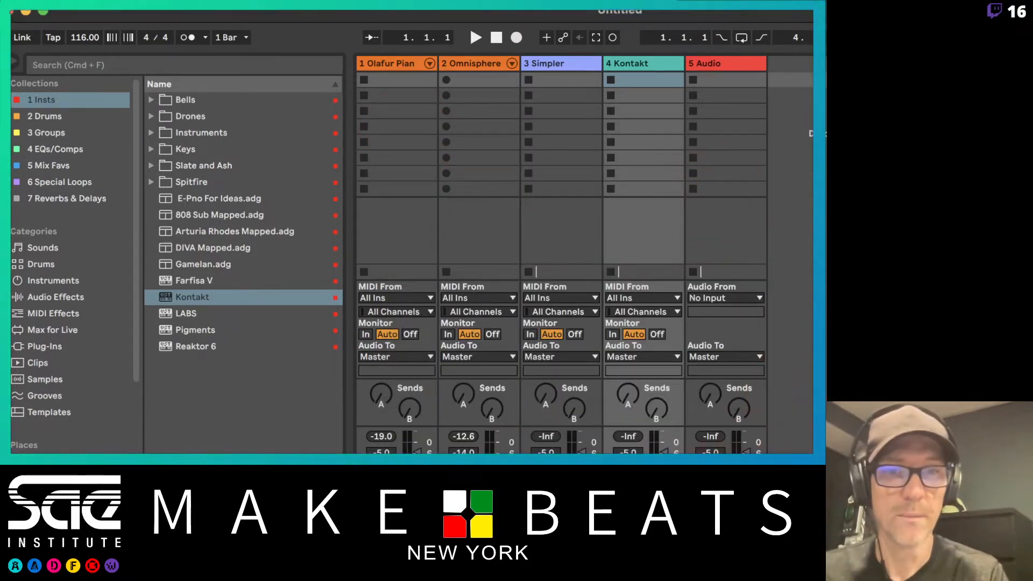
# Set track 5's audio input to Ext. In on channel 1 and arm the track for recording.
pyautogui.click(738, 297)
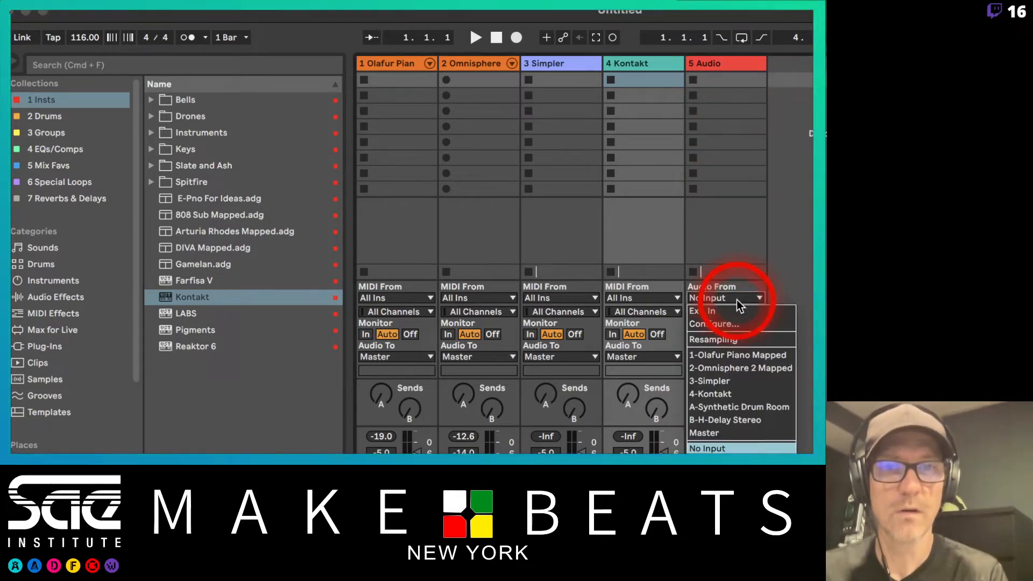
pyautogui.click(734, 305)
pyautogui.click(715, 314)
pyautogui.click(715, 336)
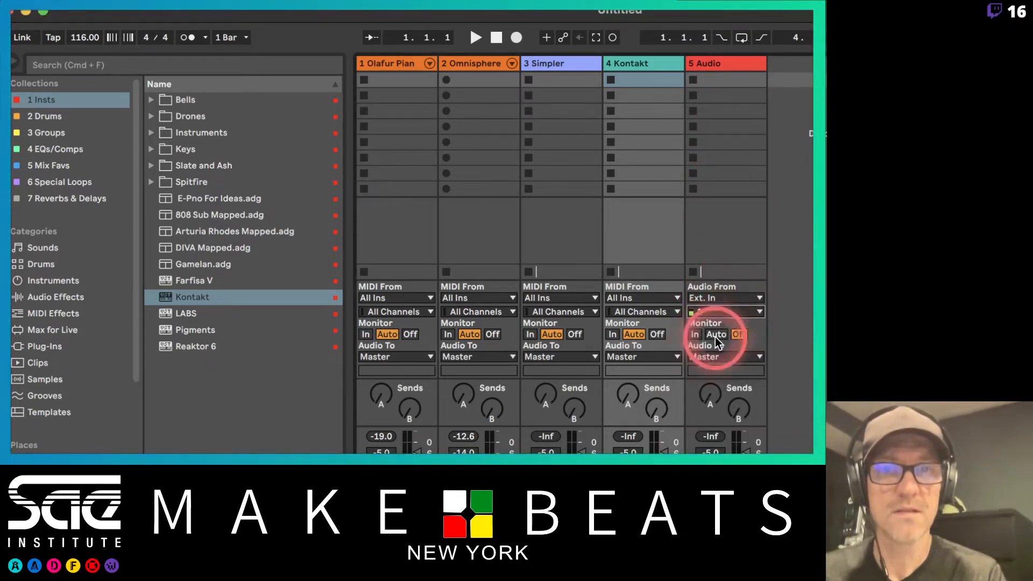
pyautogui.click(710, 511)
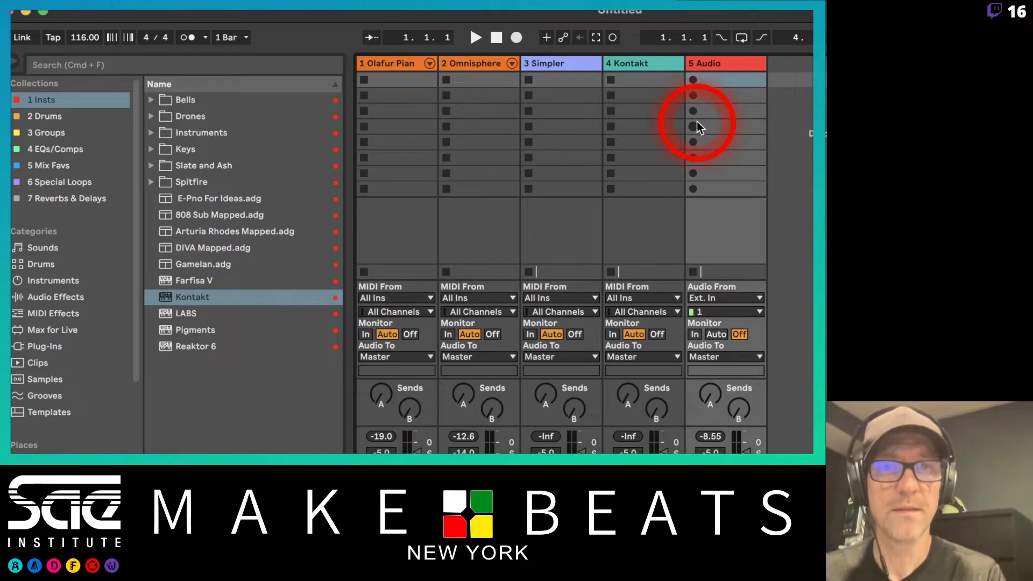
# Record a microphone clip into the first slot of audio track 5, open its clip view, and disarm the track.
pyautogui.click(692, 80)
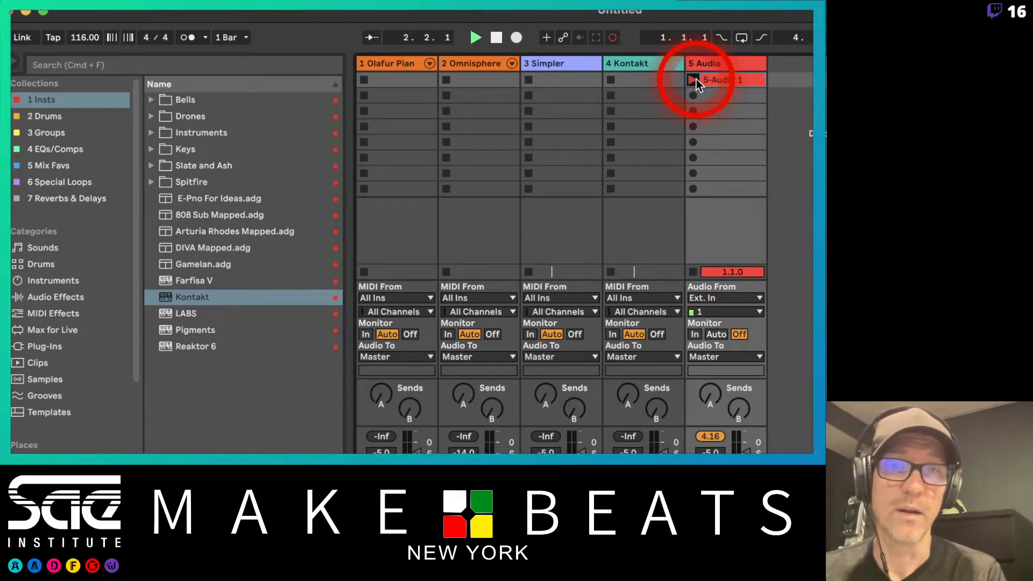
pyautogui.press('space')
pyautogui.doubleClick(696, 79)
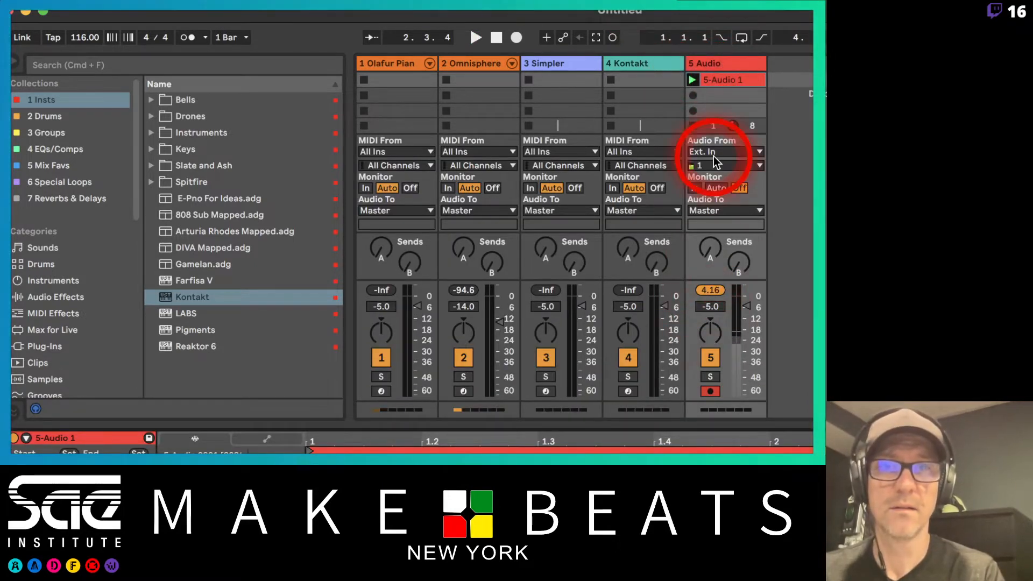
pyautogui.press('space')
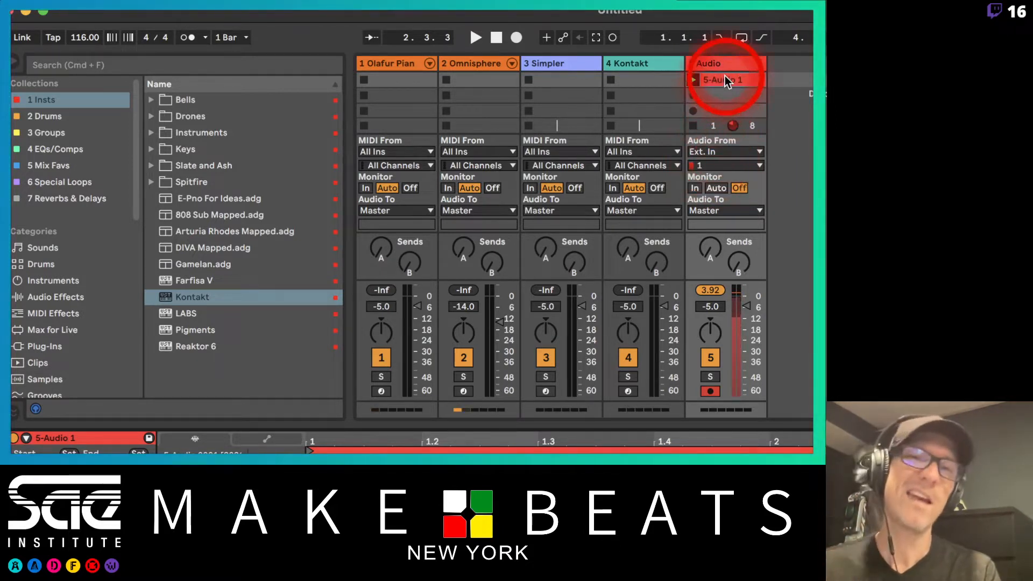
pyautogui.click(710, 390)
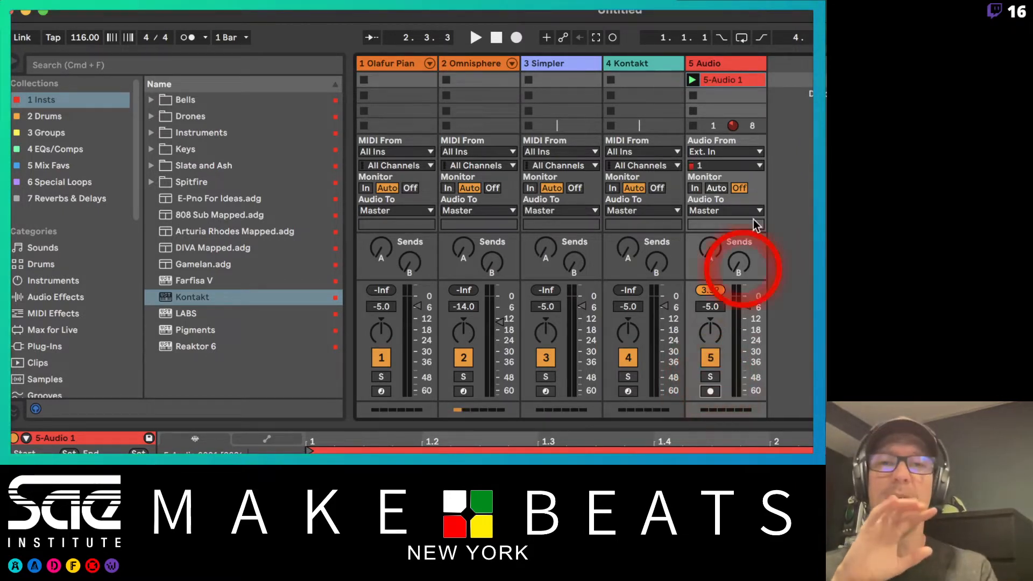
# Enable the metronome and move the recorded clip's start to about midway between 1.4 and 2.
pyautogui.click(720, 79)
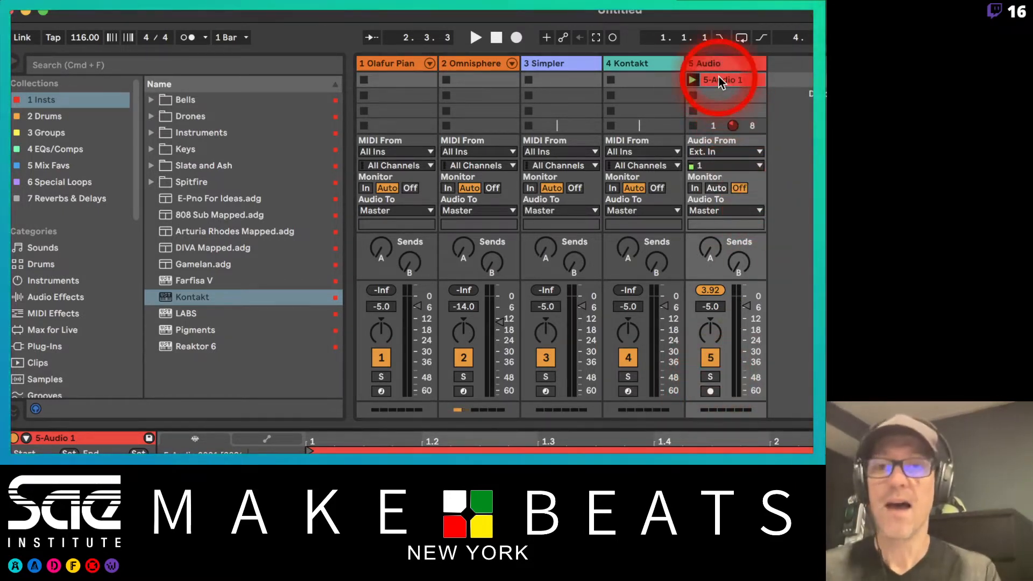
pyautogui.moveTo(304, 447); pyautogui.dragTo(654, 450)
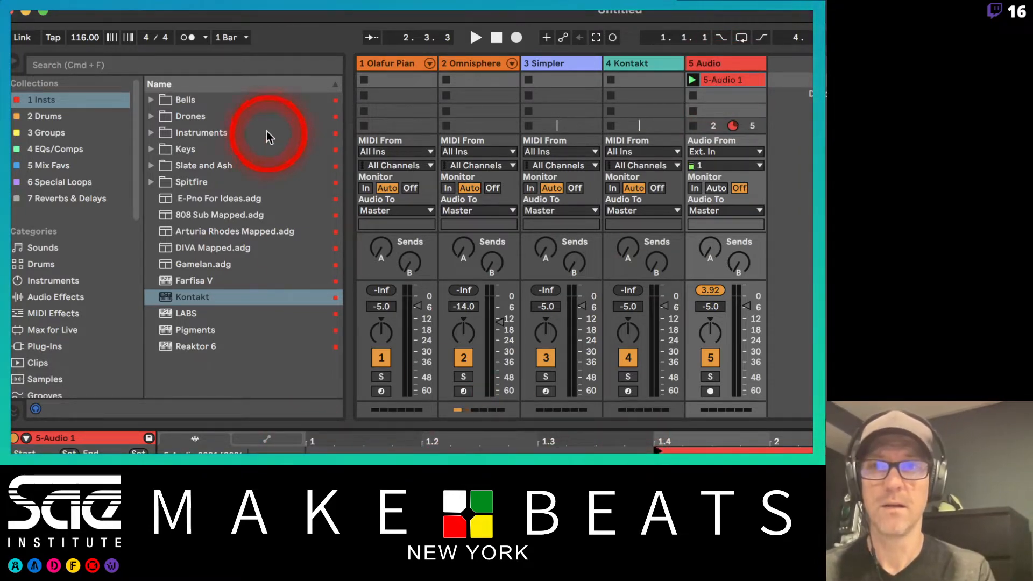
pyautogui.click(188, 37)
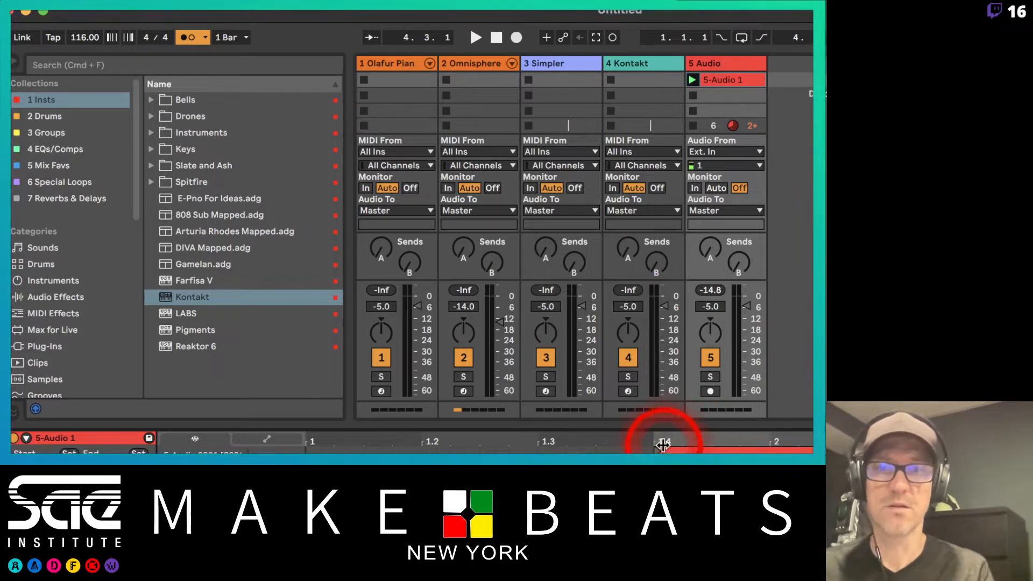
pyautogui.moveTo(657, 451); pyautogui.dragTo(713, 450)
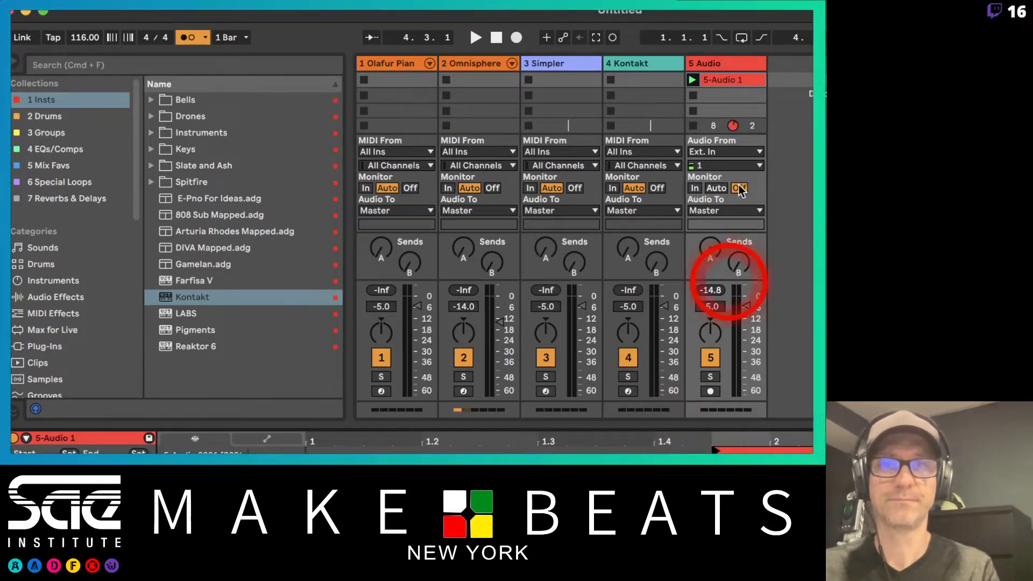
# Copy the recorded 5-Audio 1 clip into the third slot of the audio track.
pyautogui.moveTo(734, 86); pyautogui.dragTo(735, 108)
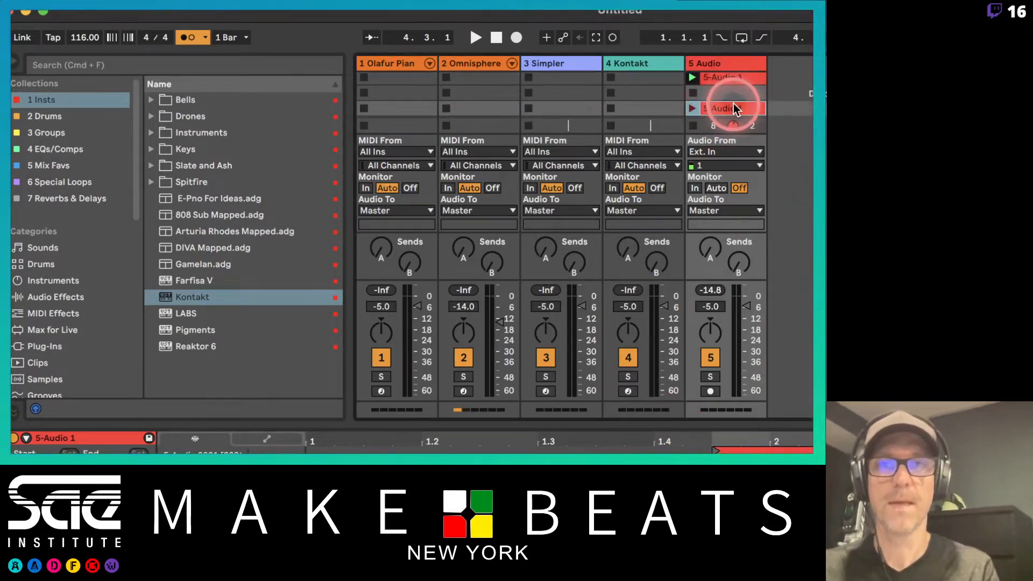
pyautogui.rightClick(734, 105)
pyautogui.click(769, 281)
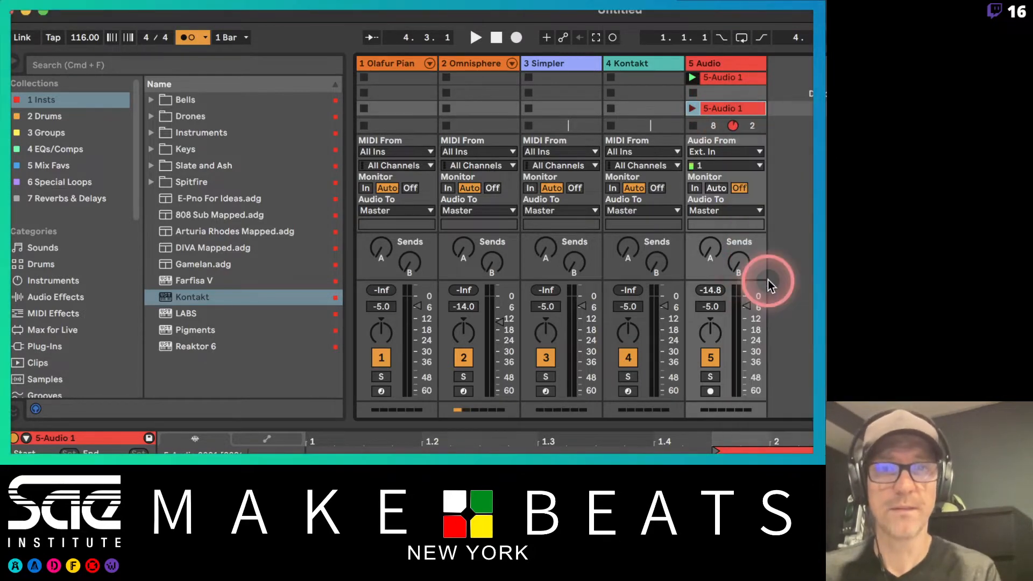
# Load the copied 5-Audio 1 clip into Simpler on track 3 and arm that track.
pyautogui.doubleClick(572, 63)
pyautogui.moveTo(737, 112); pyautogui.dragTo(519, 360)
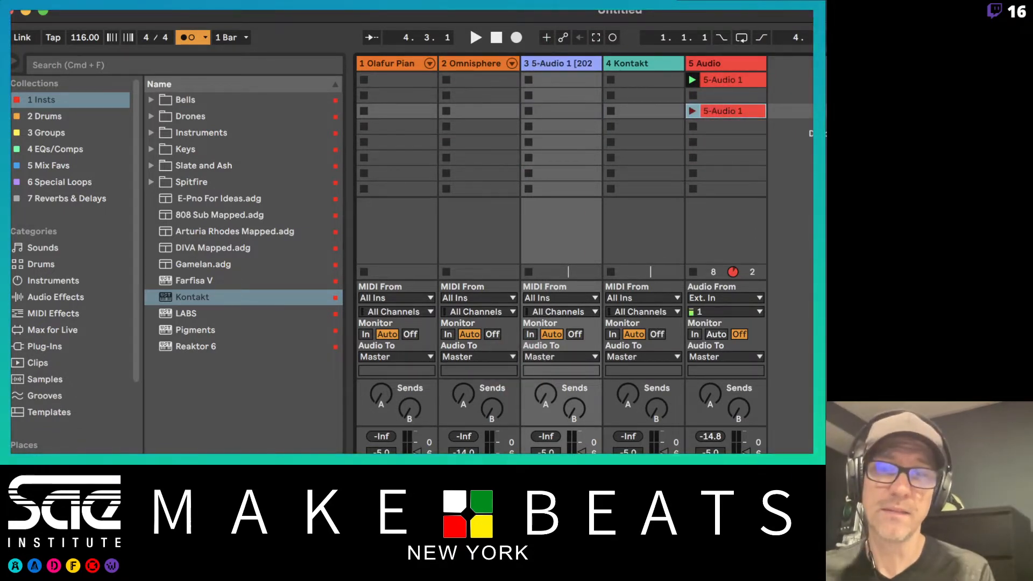
pyautogui.press('c')
pyautogui.click(694, 189)
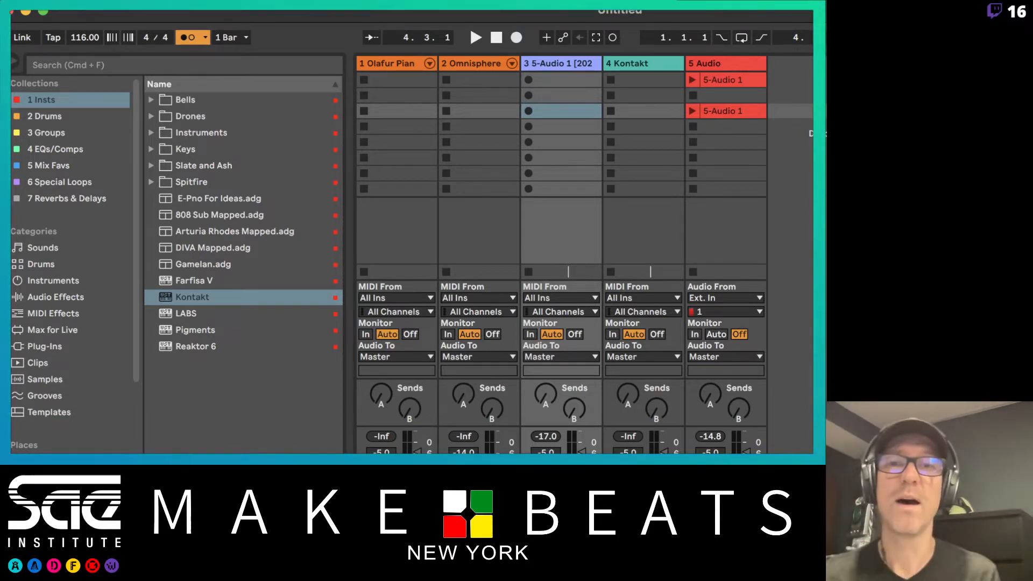
# Review the sampling vocabulary in 37 Sampling Introduction.pdf, and return to Ableton Live to show Simpler's sample waveform on track 3.
pyautogui.press('super+Tab')
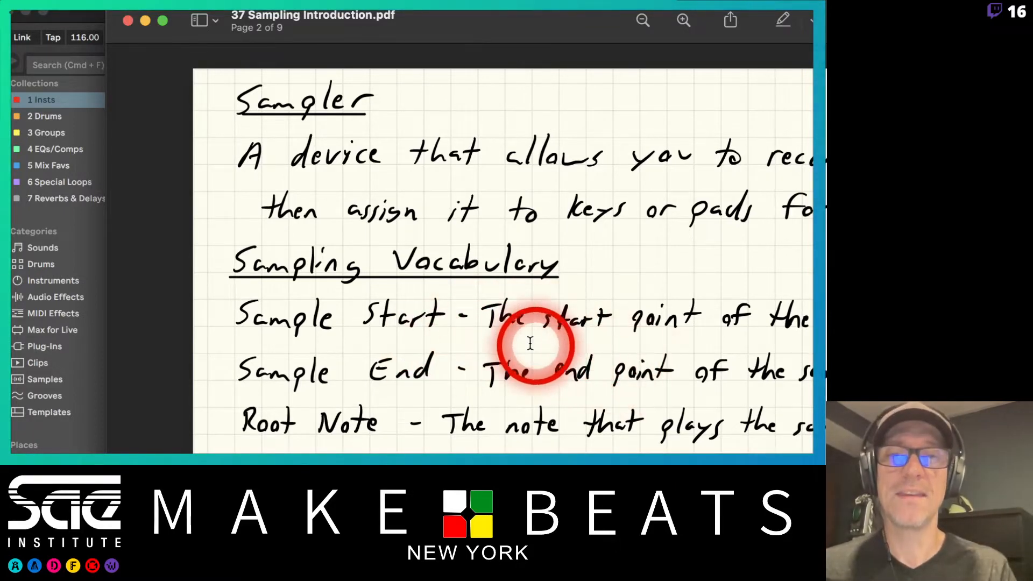
pyautogui.click(84, 16)
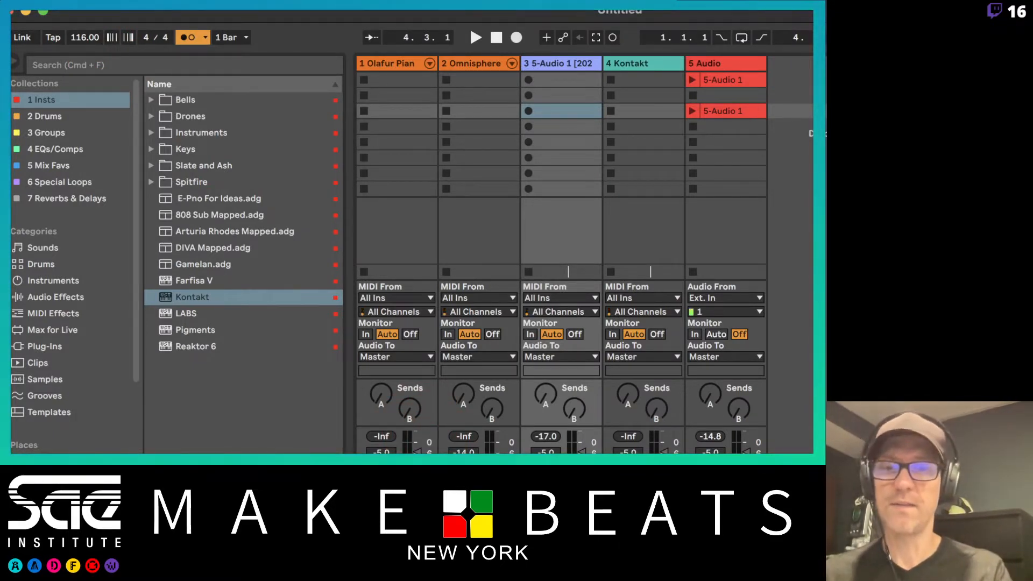
pyautogui.hotkey('shift', 'Tab')
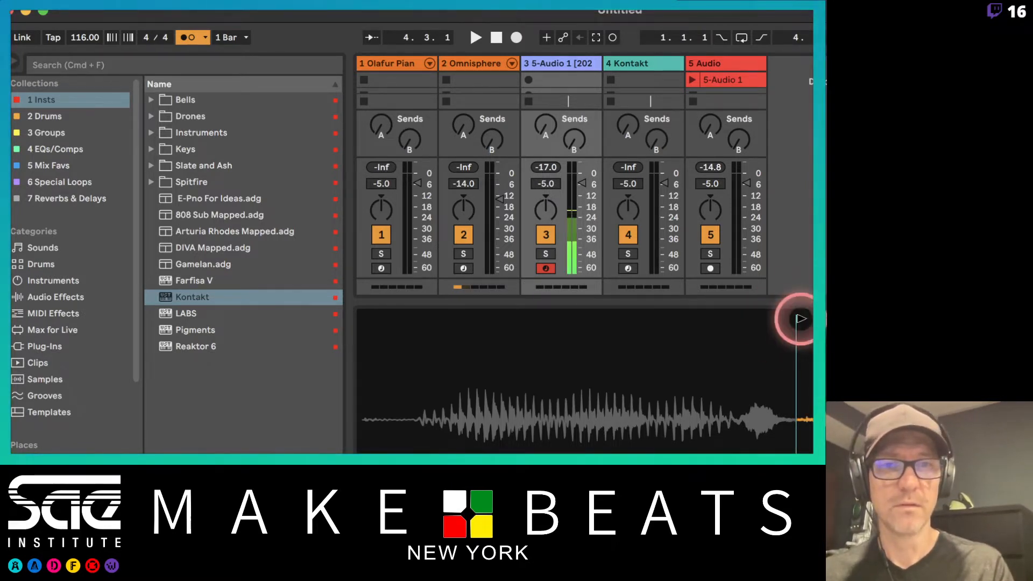
# Try a later sample start in Simpler, beyond the first large section of the waveform.
pyautogui.click(759, 319)
pyautogui.moveTo(761, 318)
pyautogui.mouseDown()
pyautogui.moveTo(548, 312)
pyautogui.moveTo(415, 330)
pyautogui.moveTo(826, 336)
pyautogui.mouseUp()
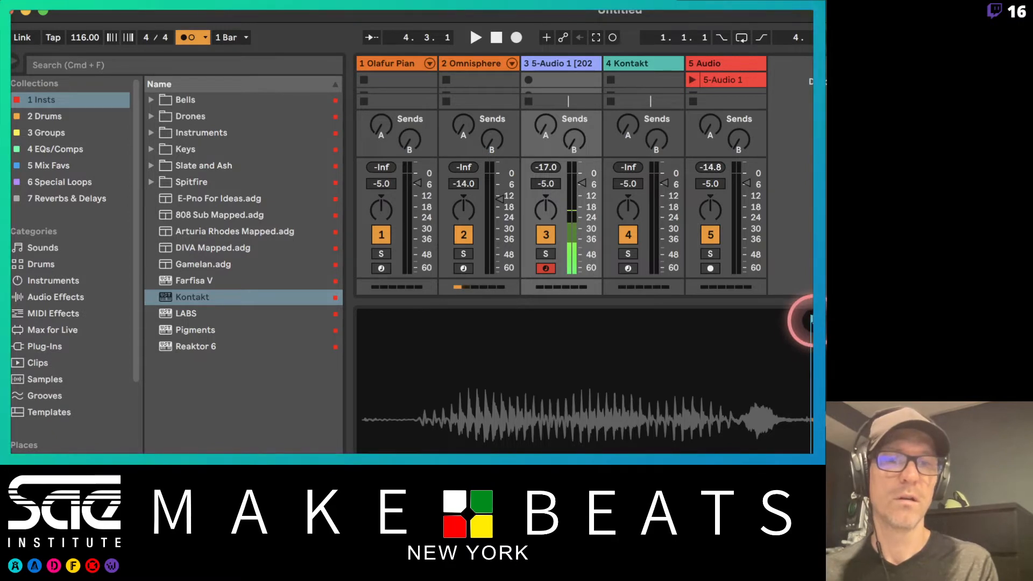
pyautogui.moveTo(814, 321); pyautogui.dragTo(814, 321)
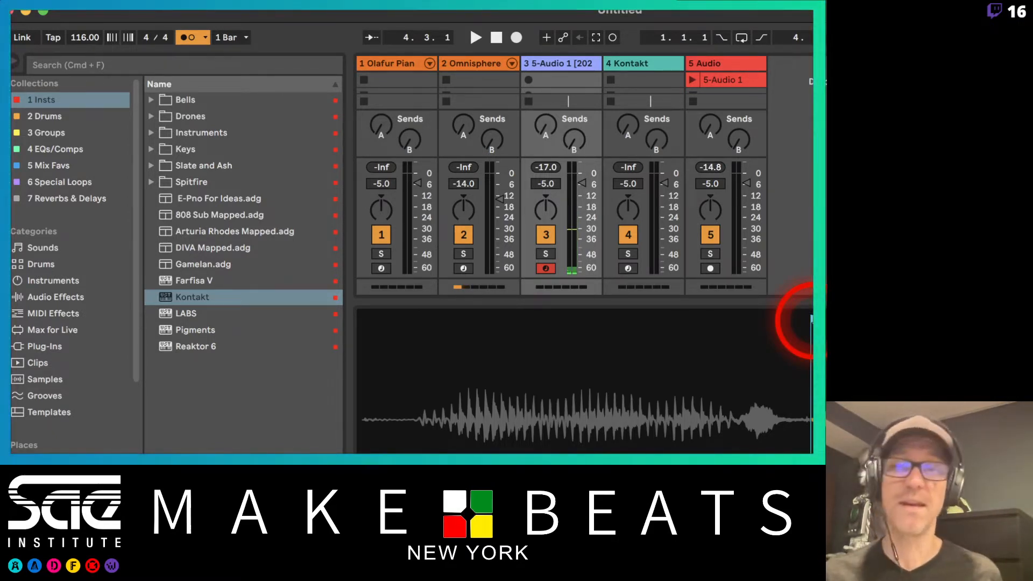
# Set Simpler's sample start to the point where the first sound begins, just after the opening silence.
pyautogui.moveTo(814, 321)
pyautogui.mouseDown()
pyautogui.moveTo(620, 314)
pyautogui.moveTo(811, 323)
pyautogui.moveTo(415, 350)
pyautogui.mouseUp()
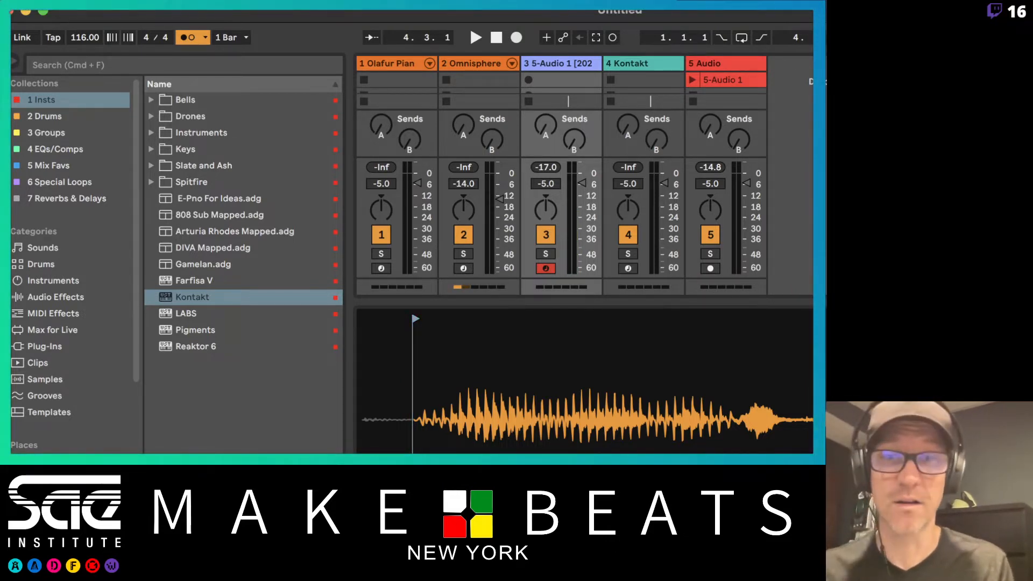
pyautogui.moveTo(810, 323)
pyautogui.mouseDown()
pyautogui.moveTo(527, 335)
pyautogui.moveTo(812, 334)
pyautogui.mouseUp()
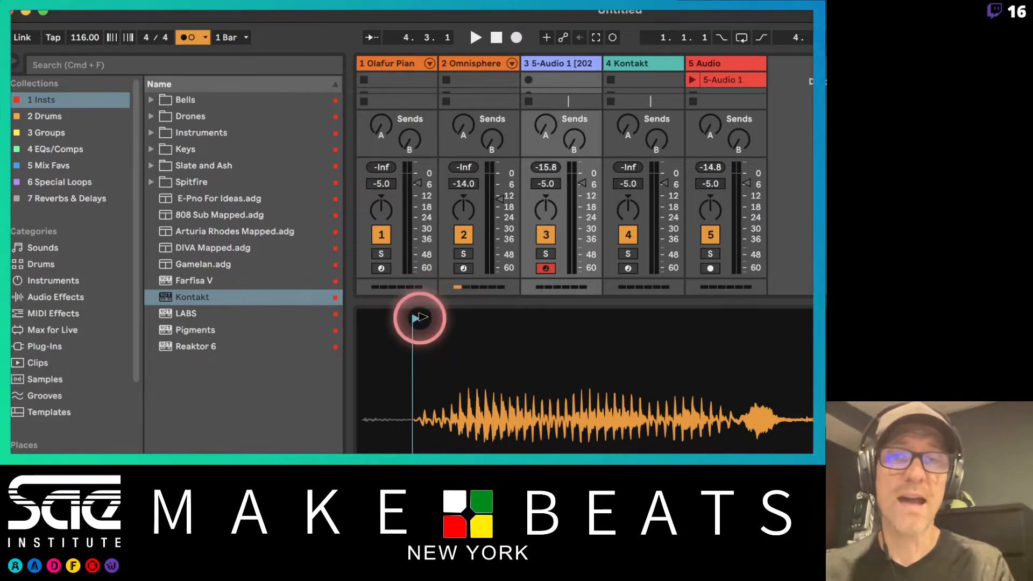
pyautogui.click(517, 329)
pyautogui.moveTo(519, 334); pyautogui.dragTo(424, 382)
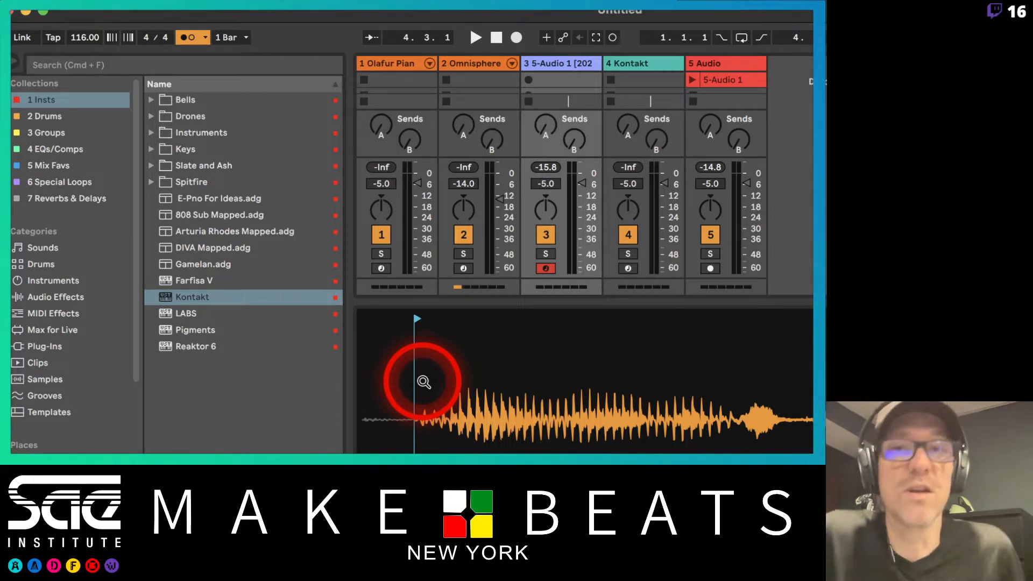
# Review the sample start, sample end and root note definitions in 37 Sampling Introduction.pdf, and return to Ableton Live.
pyautogui.press('super+Tab')
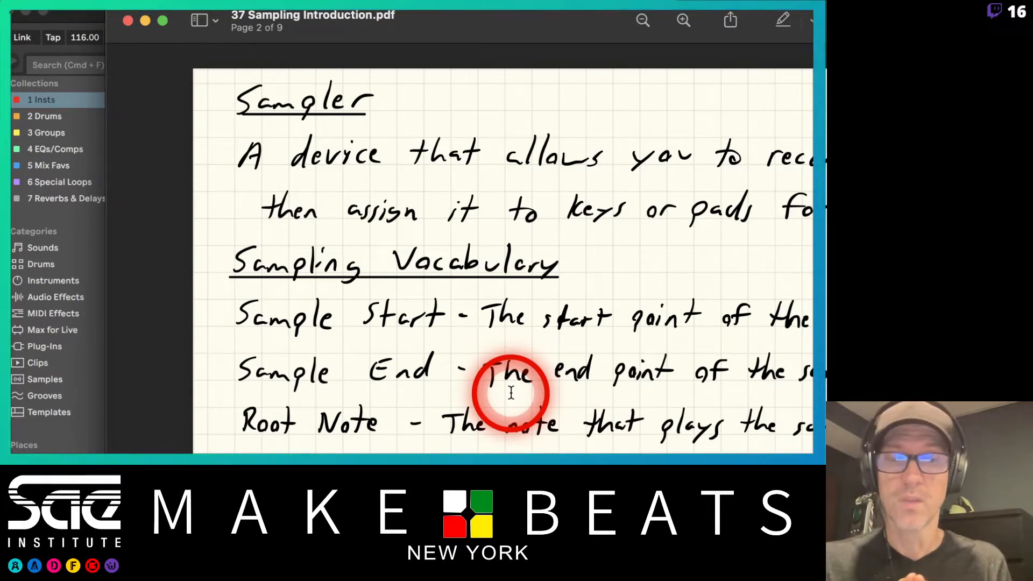
pyautogui.press('super+Tab')
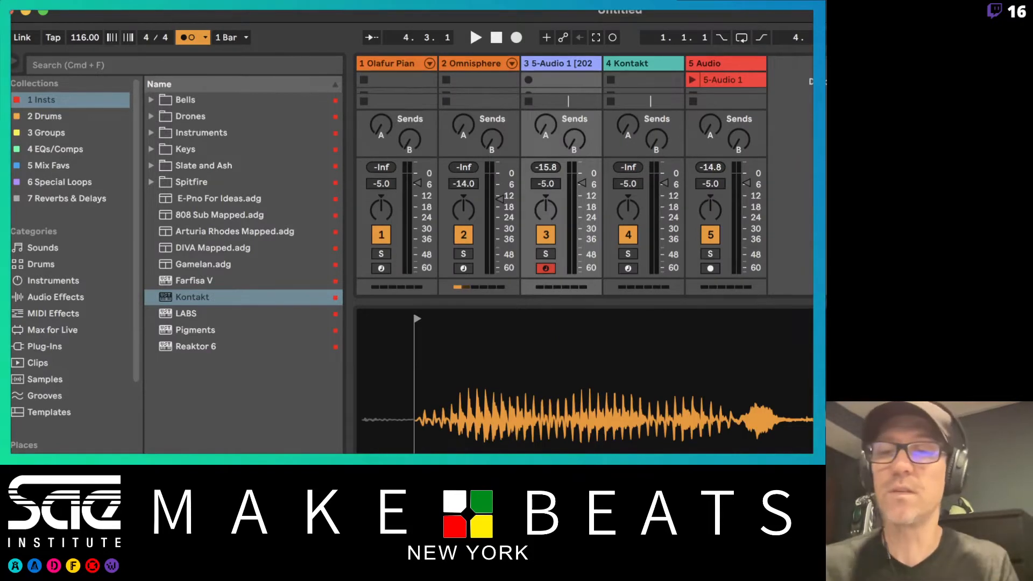
# Open the Kontakt plug-in on track 4 and load the 5-Audio 1 clip from the third slot into its rack.
pyautogui.press('super+alt+l')
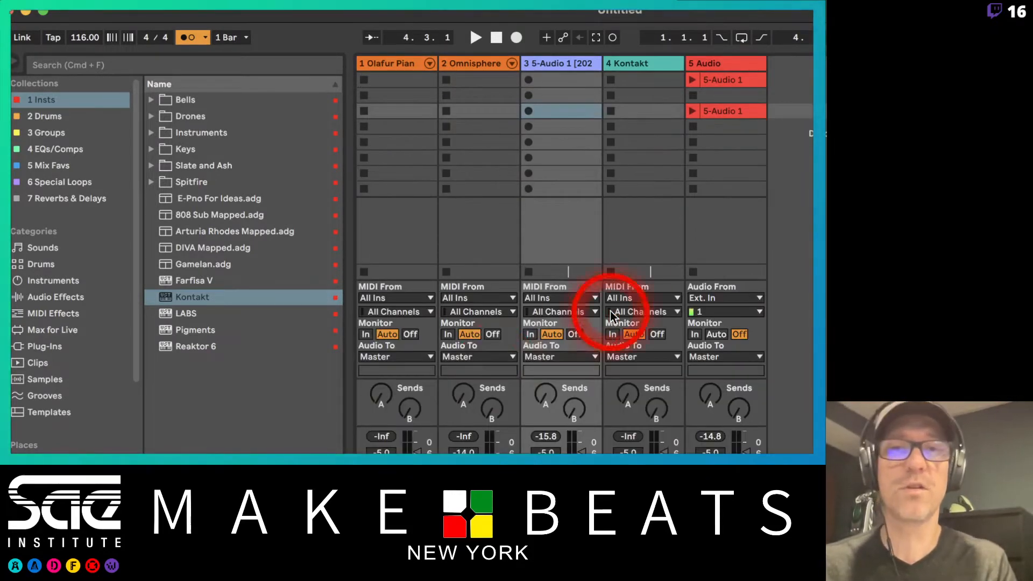
pyautogui.click(669, 67)
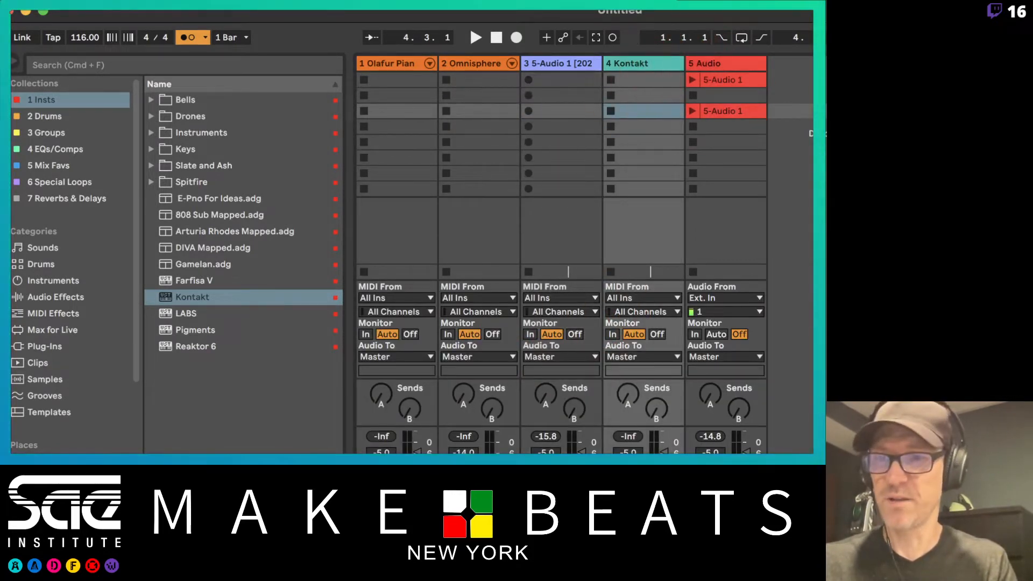
pyautogui.press('super+alt+p')
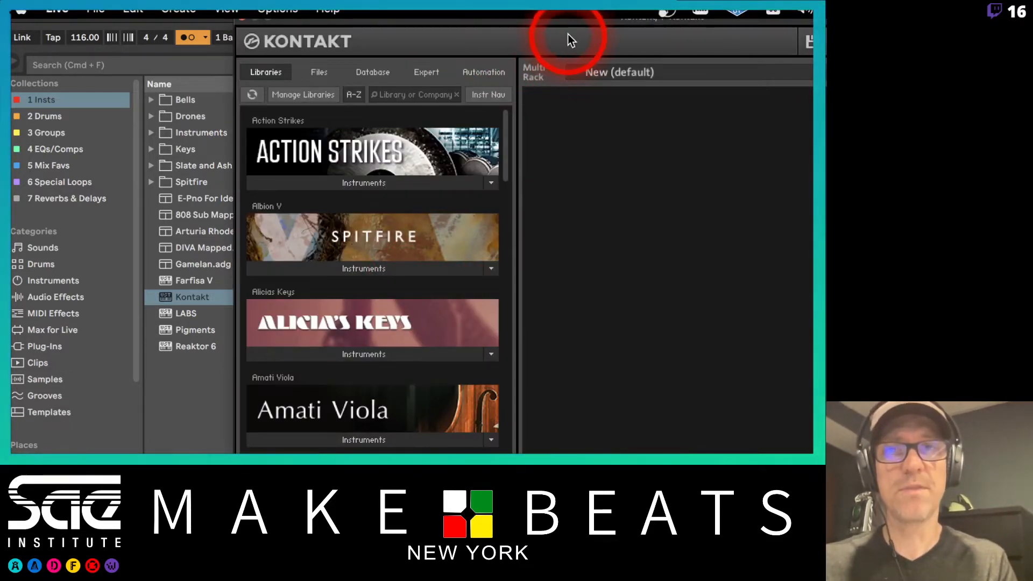
pyautogui.moveTo(561, 18); pyautogui.dragTo(191, 28)
pyautogui.moveTo(737, 108); pyautogui.dragTo(460, 236)
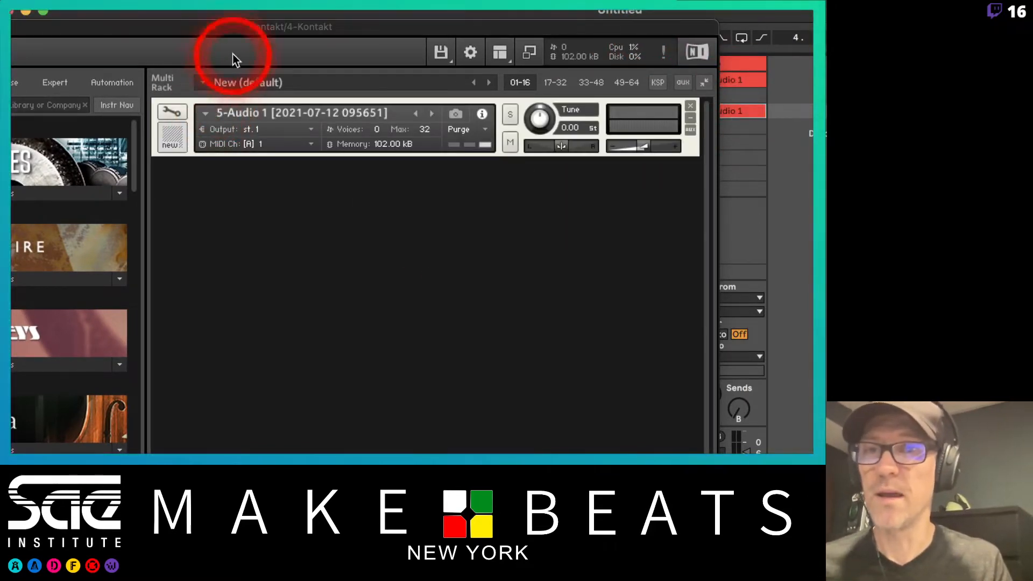
pyautogui.moveTo(207, 28); pyautogui.dragTo(465, 16)
# Open the 5-Audio 1 instrument in Kontakt's edit mode and hide the library browser.
pyautogui.click(429, 99)
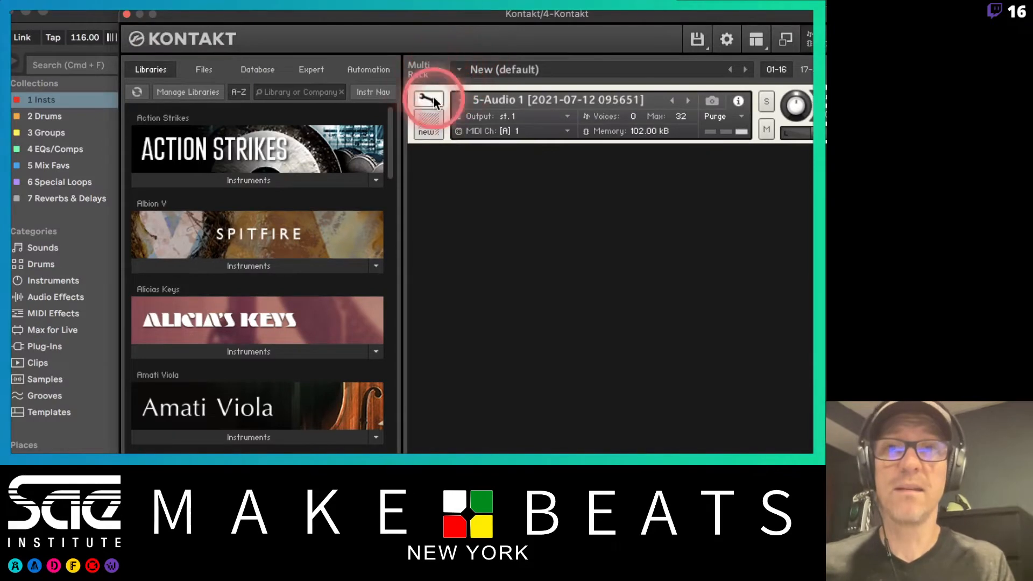
pyautogui.click(784, 43)
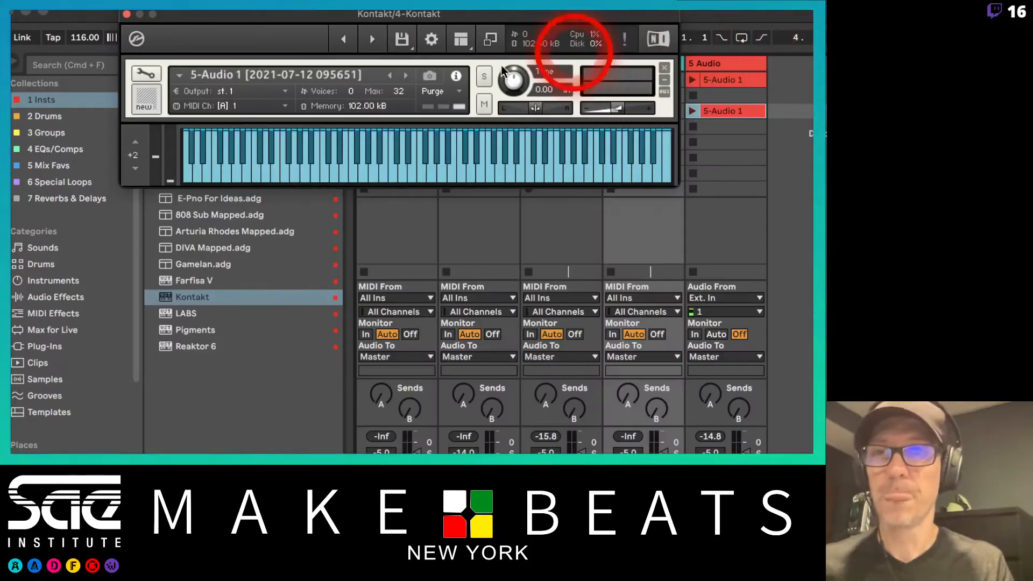
pyautogui.click(132, 76)
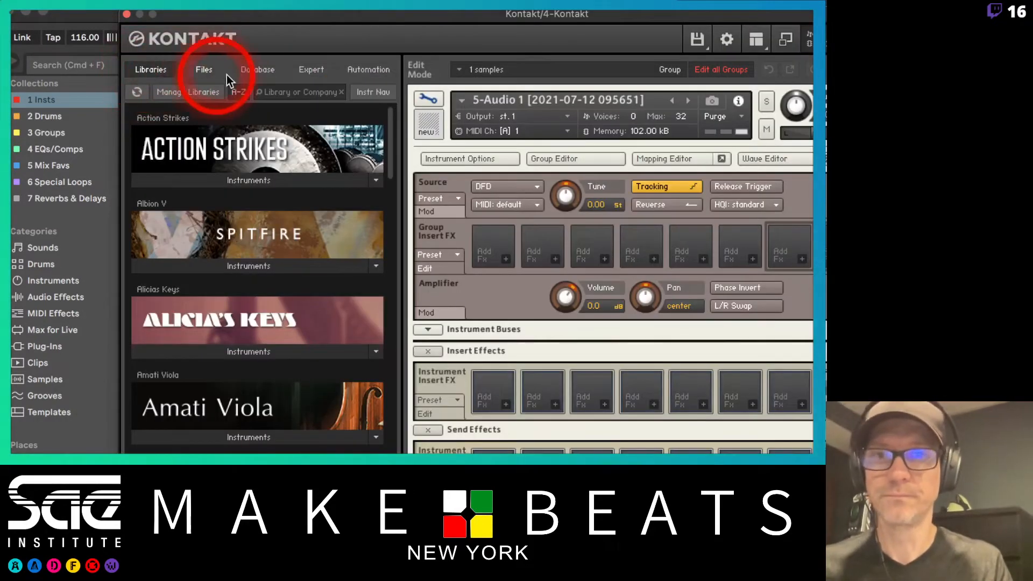
pyautogui.click(752, 48)
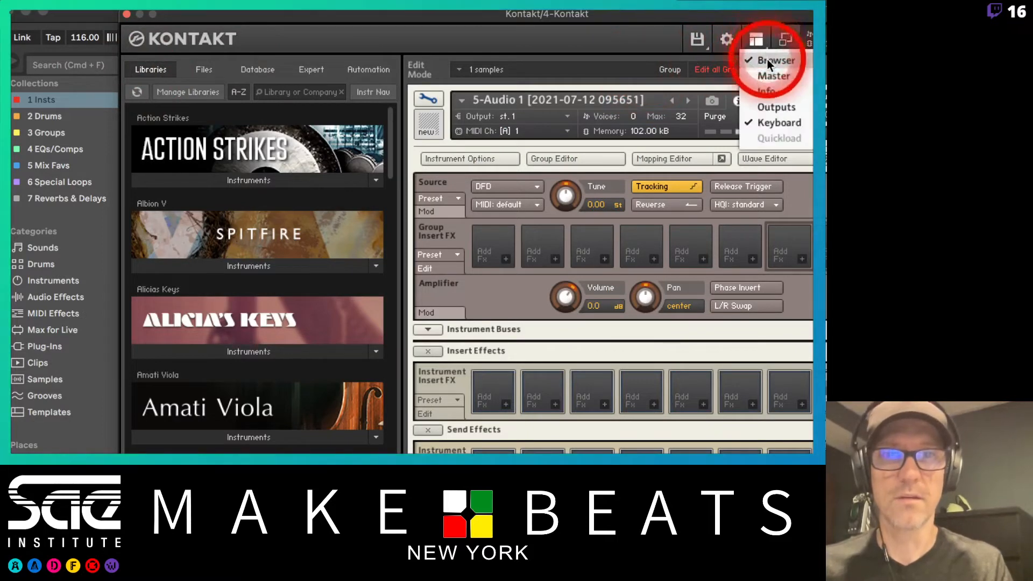
pyautogui.click(767, 58)
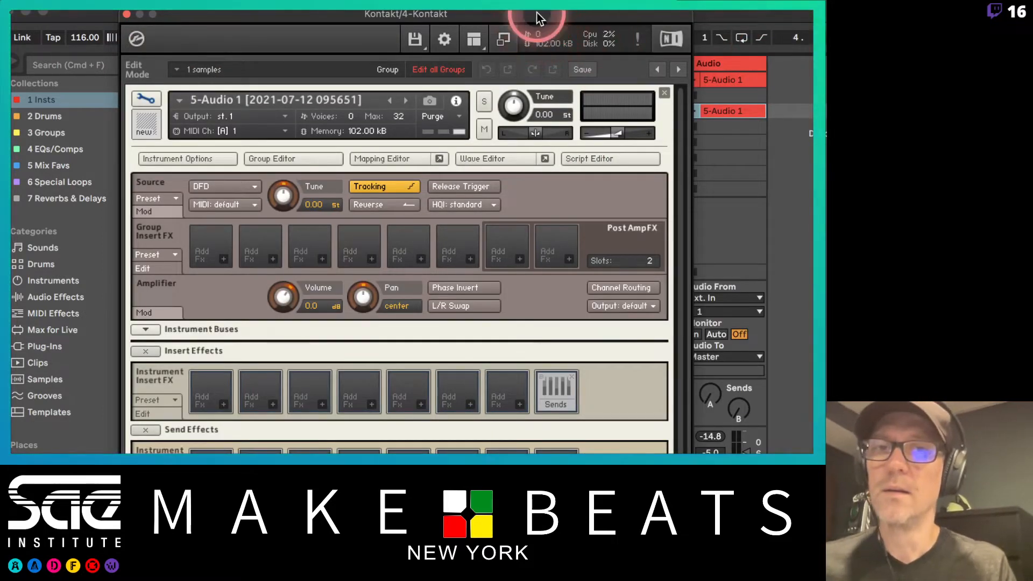
pyautogui.moveTo(537, 12); pyautogui.dragTo(779, 12)
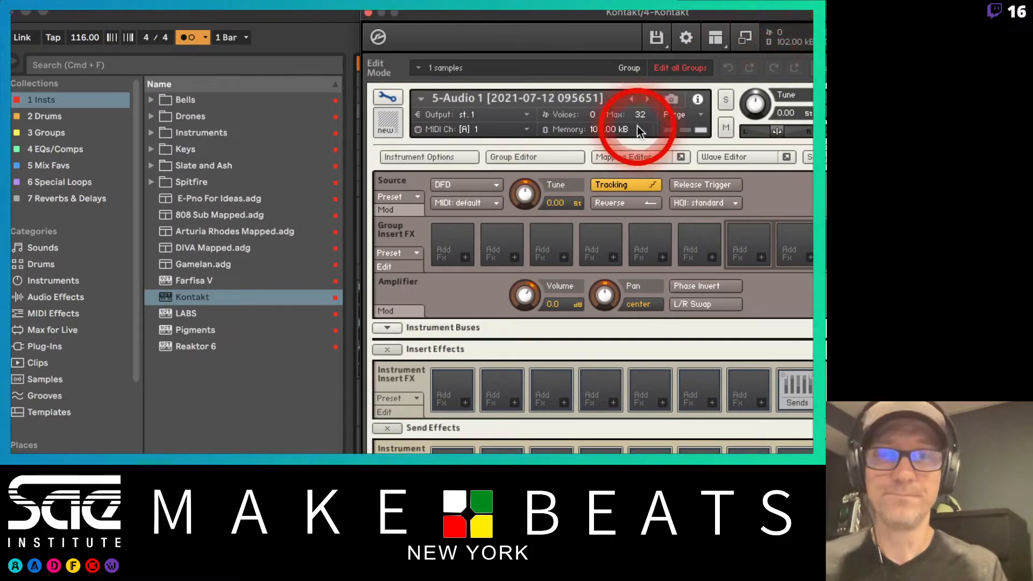
# Show the 5-Audio 1 sample in Kontakt's Wave Editor and arm track 4 Kontakt.
pyautogui.click(618, 157)
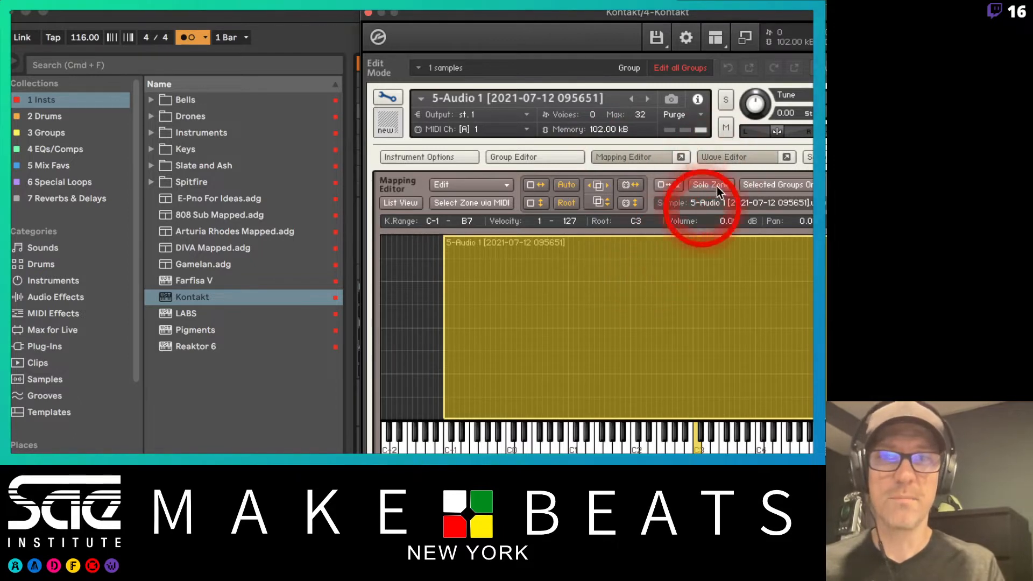
pyautogui.click(639, 156)
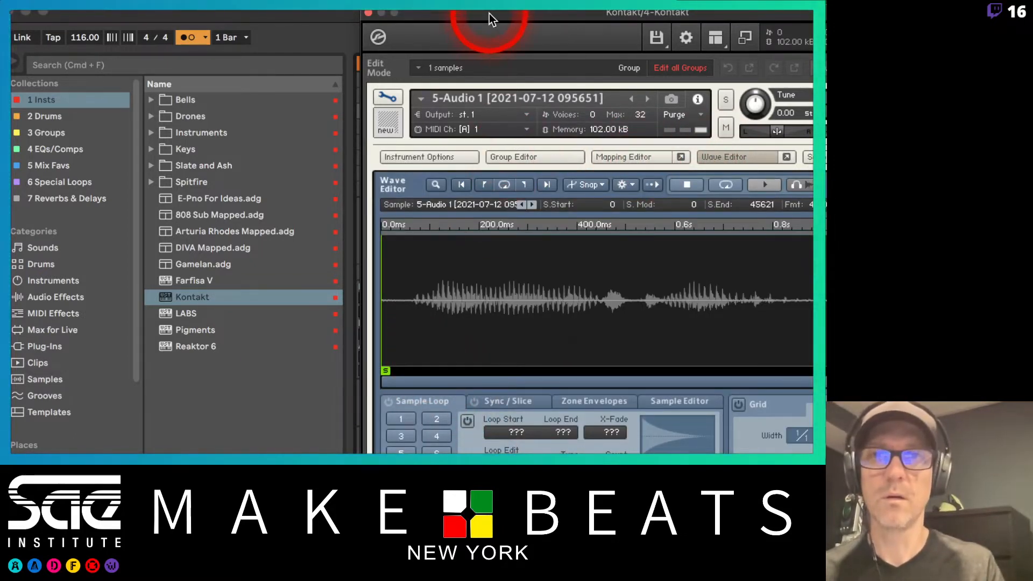
pyautogui.moveTo(490, 14); pyautogui.dragTo(12, 97)
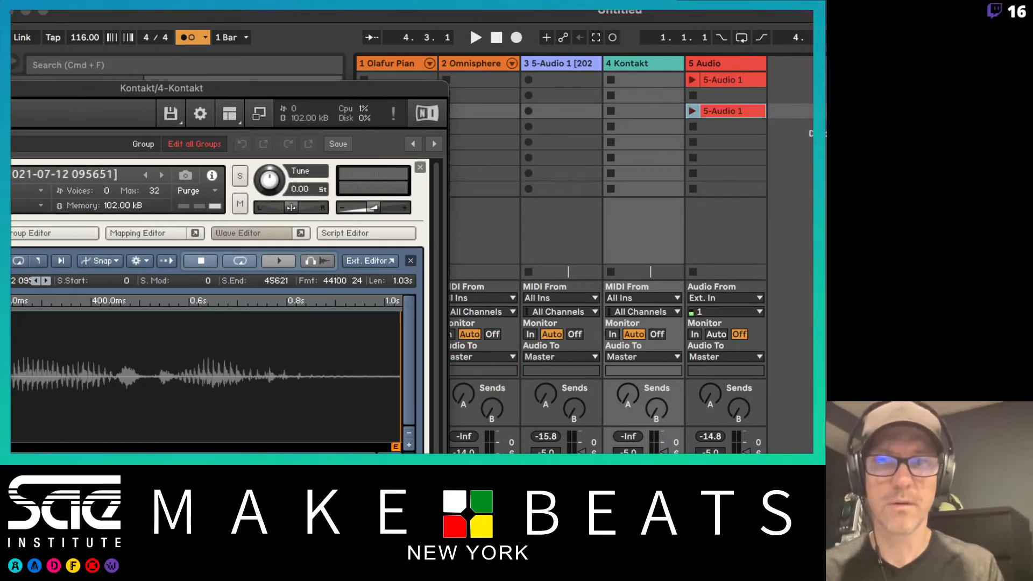
pyautogui.click(628, 509)
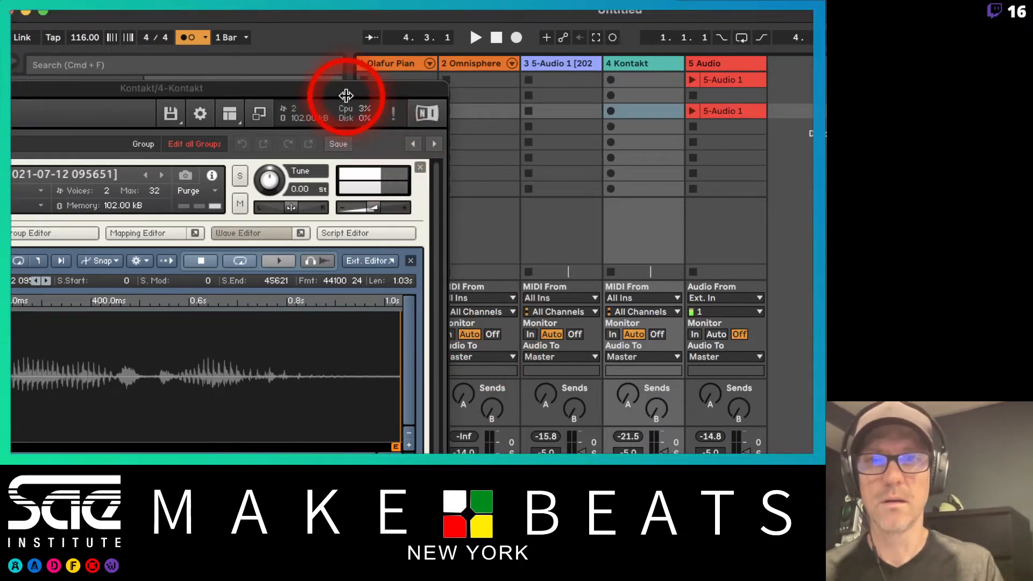
pyautogui.moveTo(346, 93); pyautogui.dragTo(799, 14)
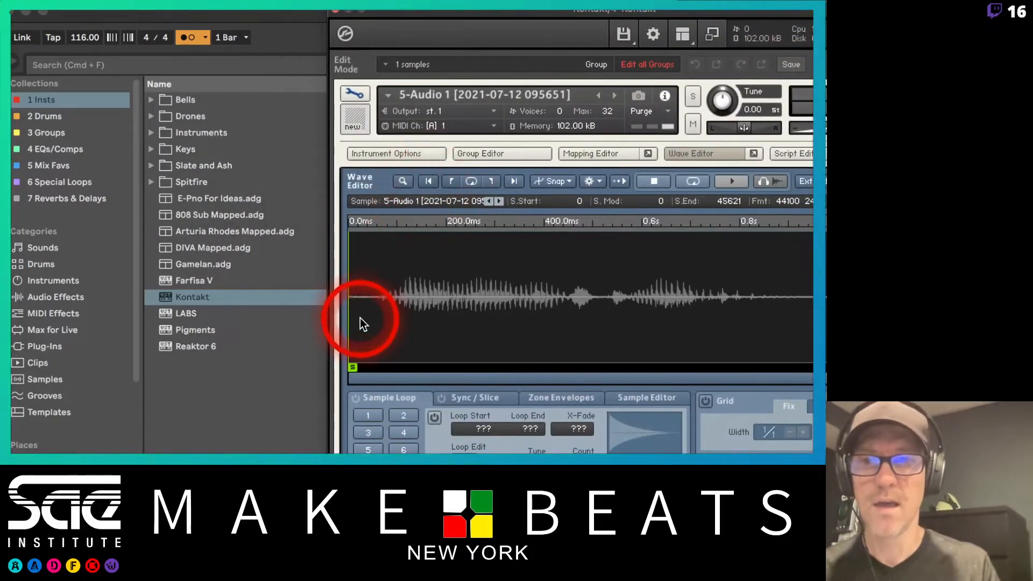
# Isolate the second part of the sample by setting its start to 23556 and its end to 37041.
pyautogui.moveTo(352, 367); pyautogui.dragTo(605, 365)
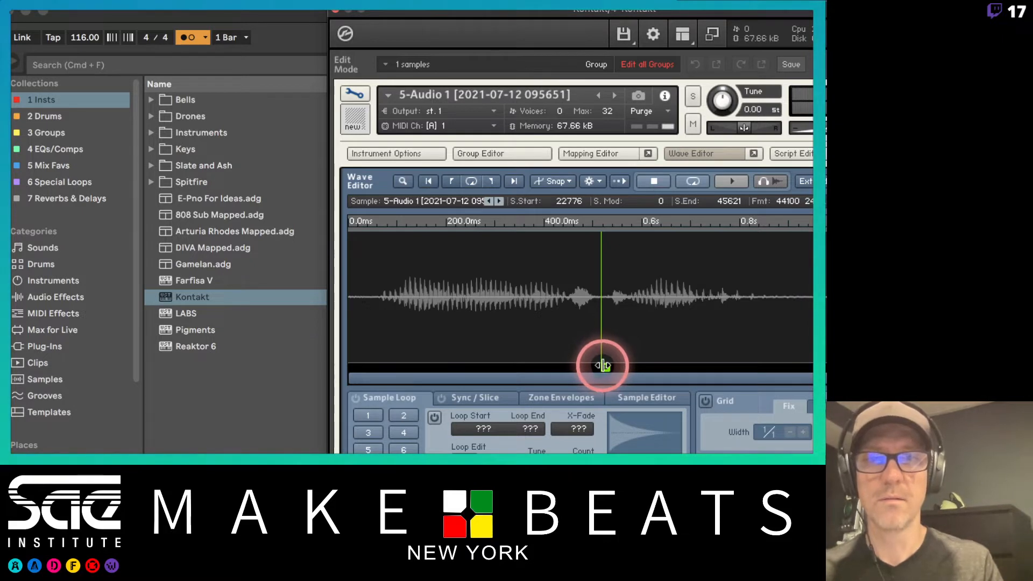
pyautogui.moveTo(601, 365); pyautogui.dragTo(611, 369)
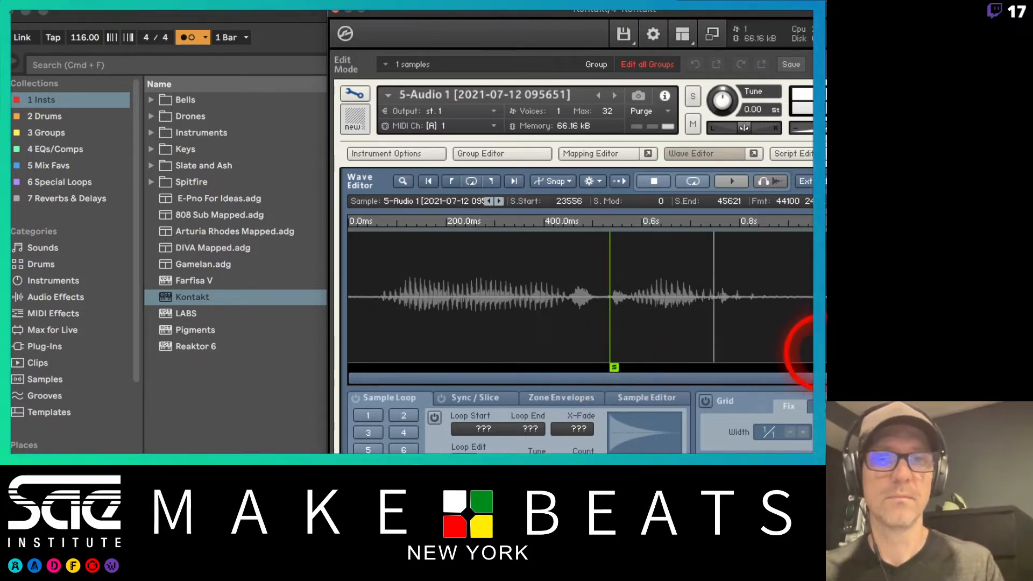
pyautogui.moveTo(850, 371); pyautogui.dragTo(754, 372)
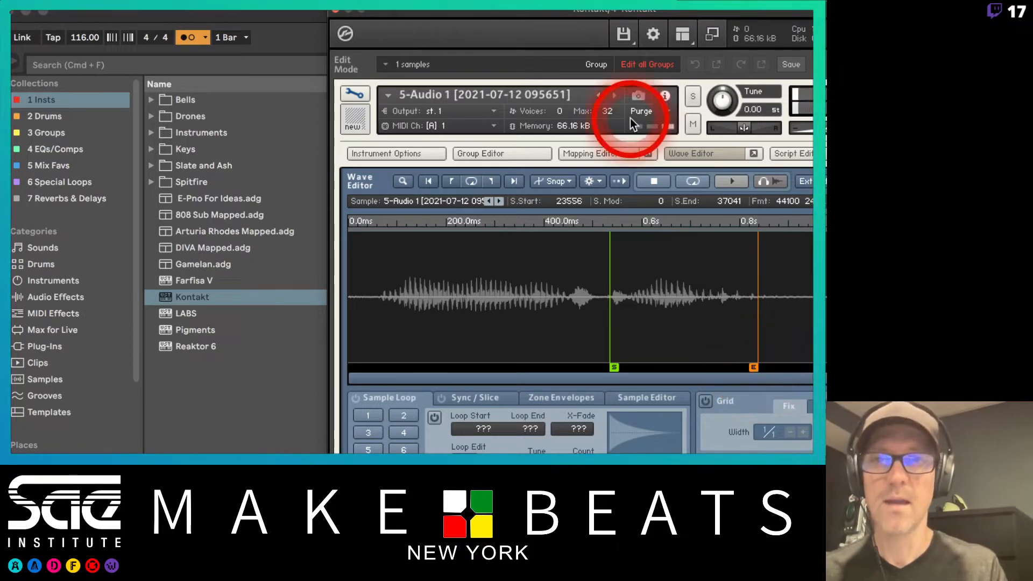
# Show the sample's key zone in the Mapping Editor and locate its root key on the keyboard.
pyautogui.click(610, 152)
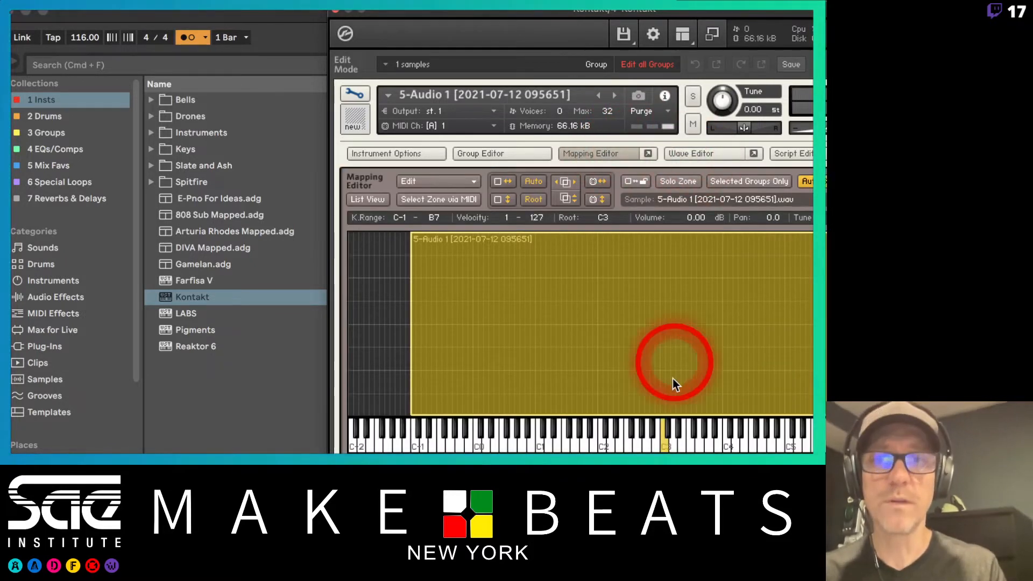
pyautogui.moveTo(643, 459); pyautogui.dragTo(699, 459)
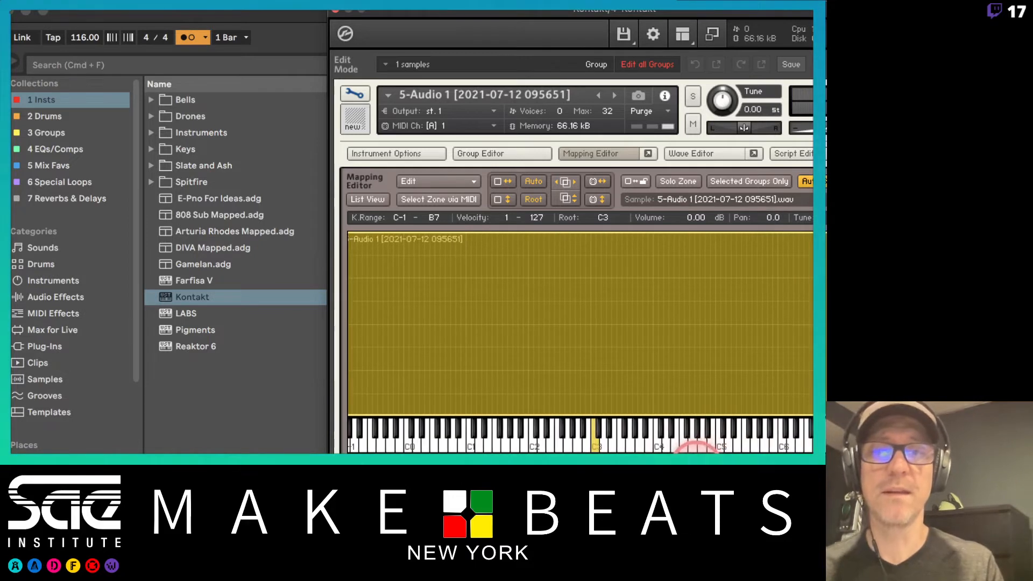
pyautogui.click(597, 445)
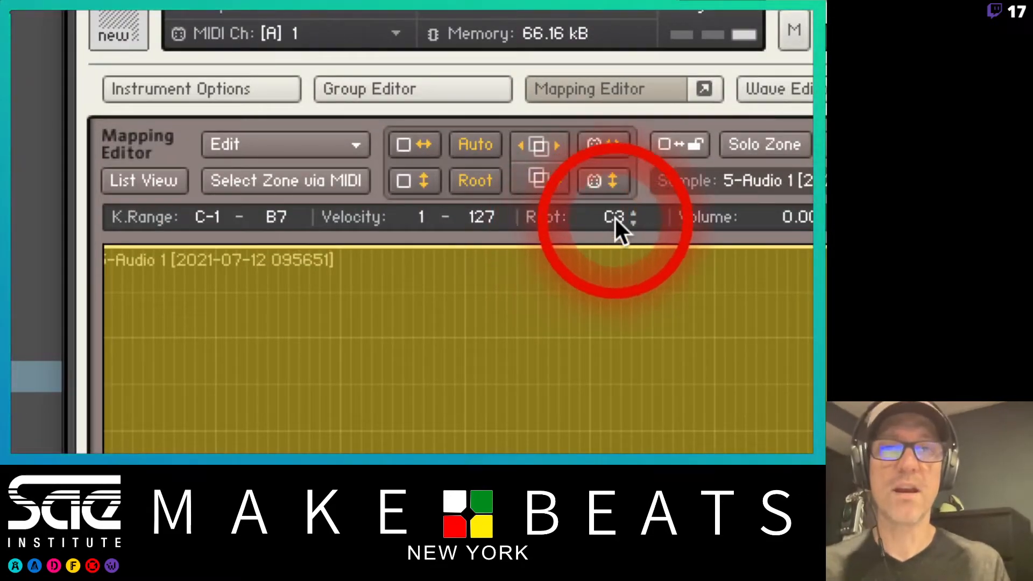
# Try A3 as the sample's root note, and return the root note to C3.
pyautogui.moveTo(615, 217); pyautogui.dragTo(612, 189)
pyautogui.scroll(4, 632, 210)
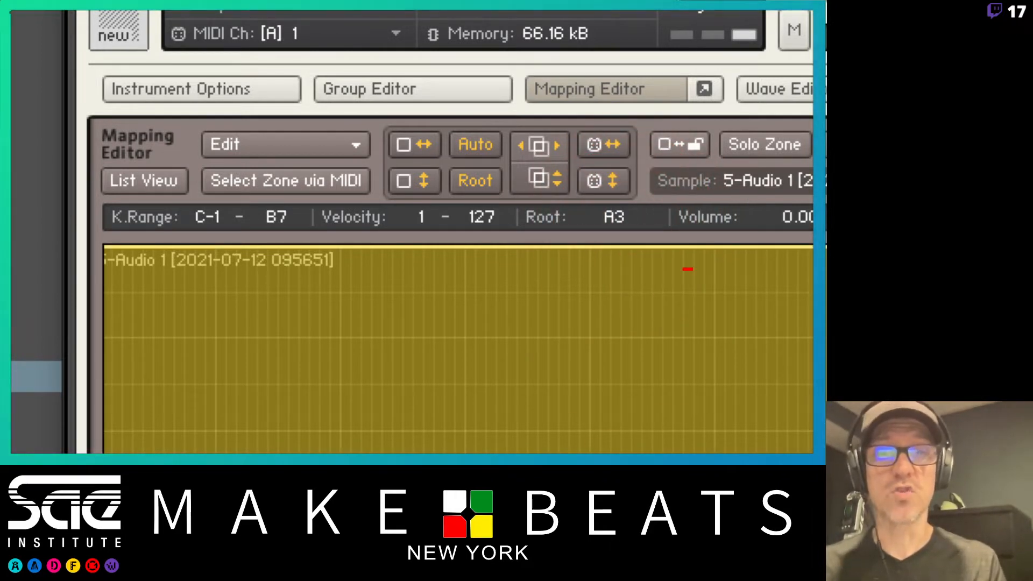
pyautogui.moveTo(614, 217); pyautogui.dragTo(615, 339)
pyautogui.moveTo(611, 217); pyautogui.dragTo(611, 208)
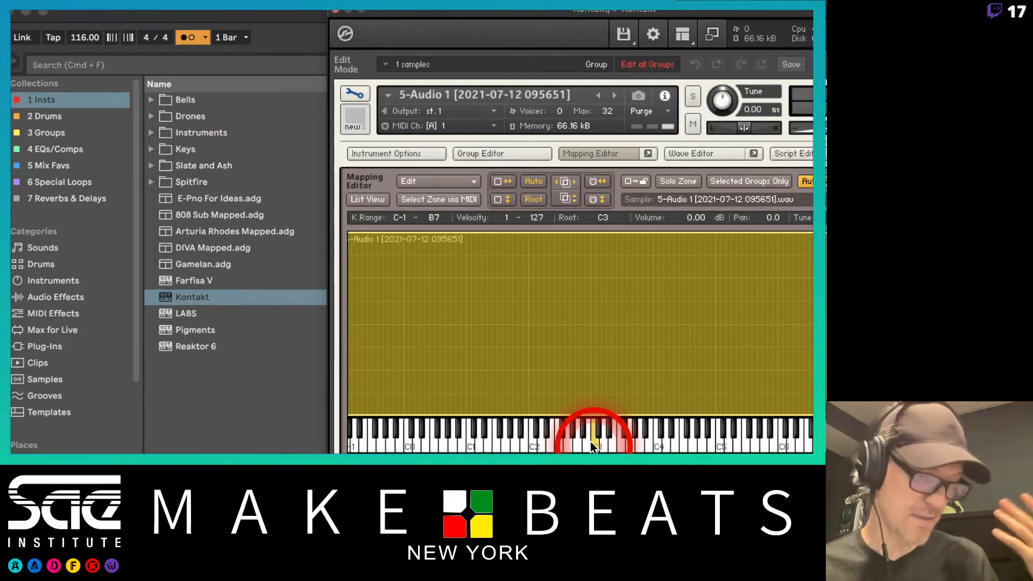
# Check the root note definition in 37 Sampling Introduction.pdf, and return to Kontakt in Ableton Live.
pyautogui.press('super+Tab')
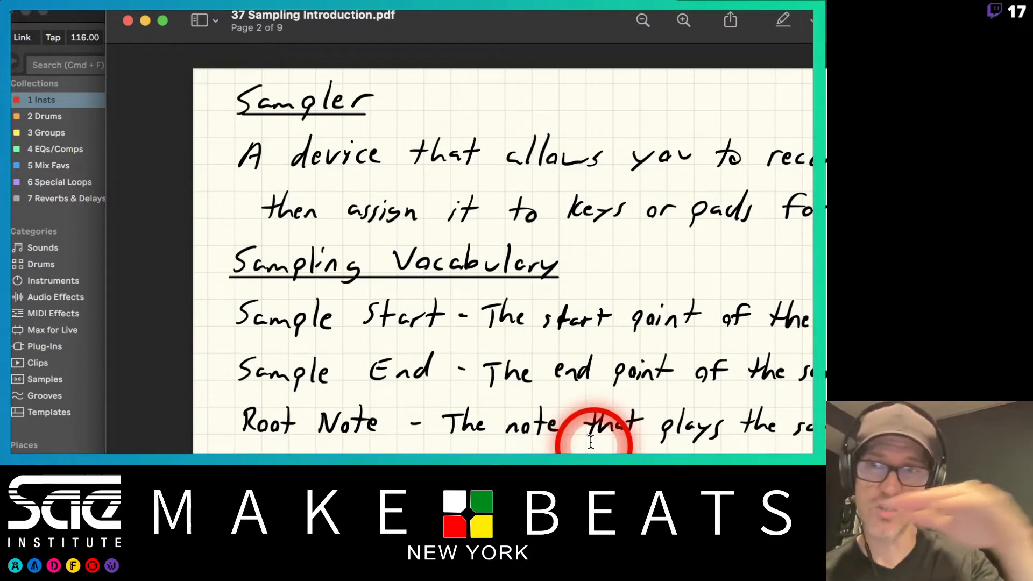
pyautogui.click(77, 12)
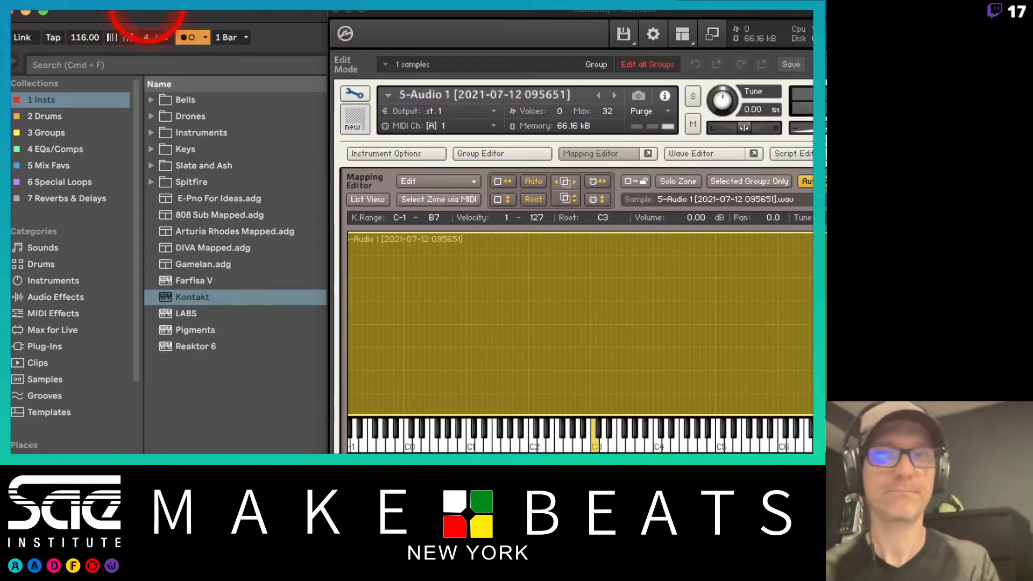
# Arm the 5 Audio track and start recording a new clip in its fifth slot.
pyautogui.click(467, 19)
pyautogui.moveTo(467, 16); pyautogui.dragTo(38, 141)
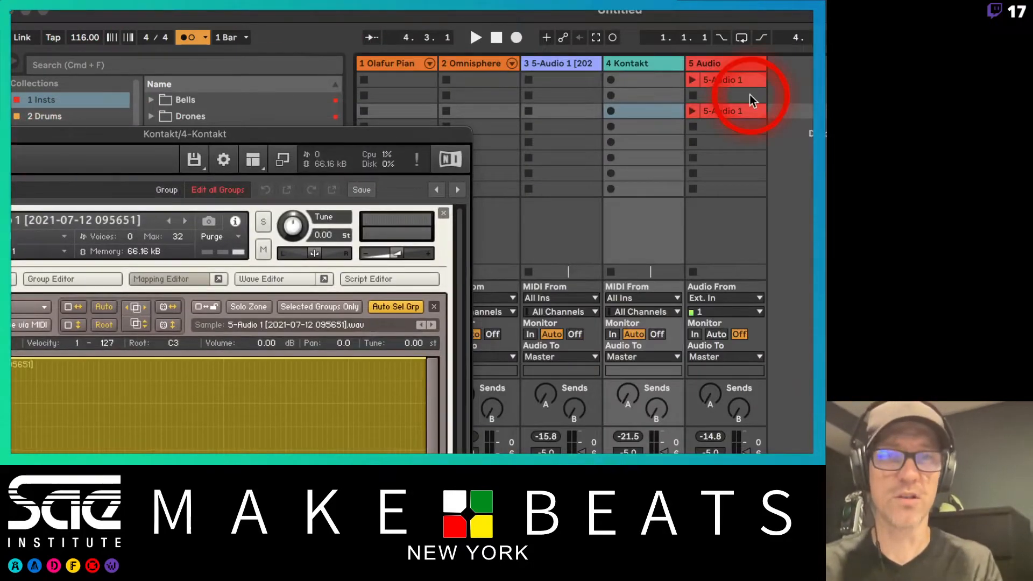
pyautogui.click(726, 64)
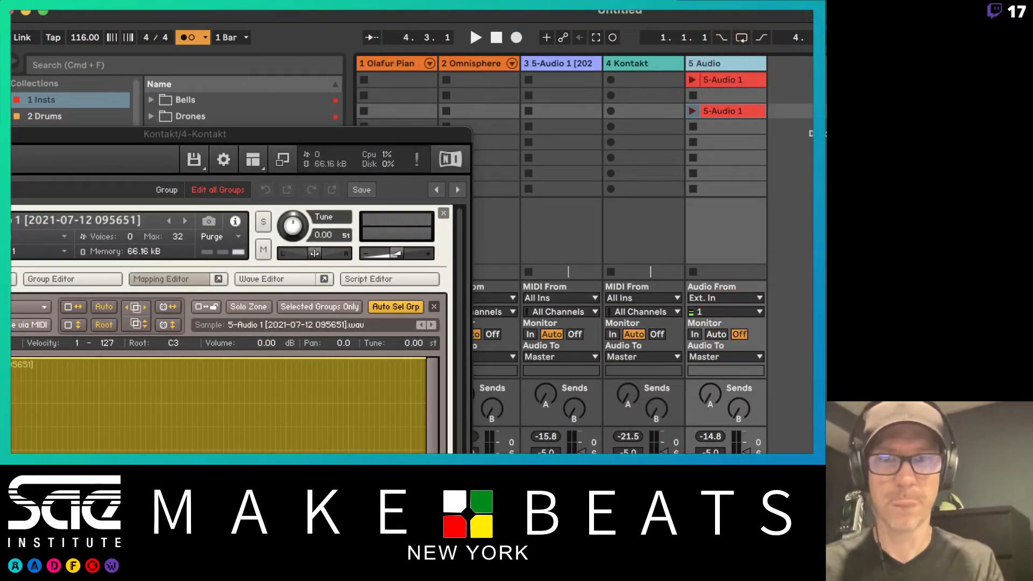
pyautogui.click(720, 506)
pyautogui.click(694, 142)
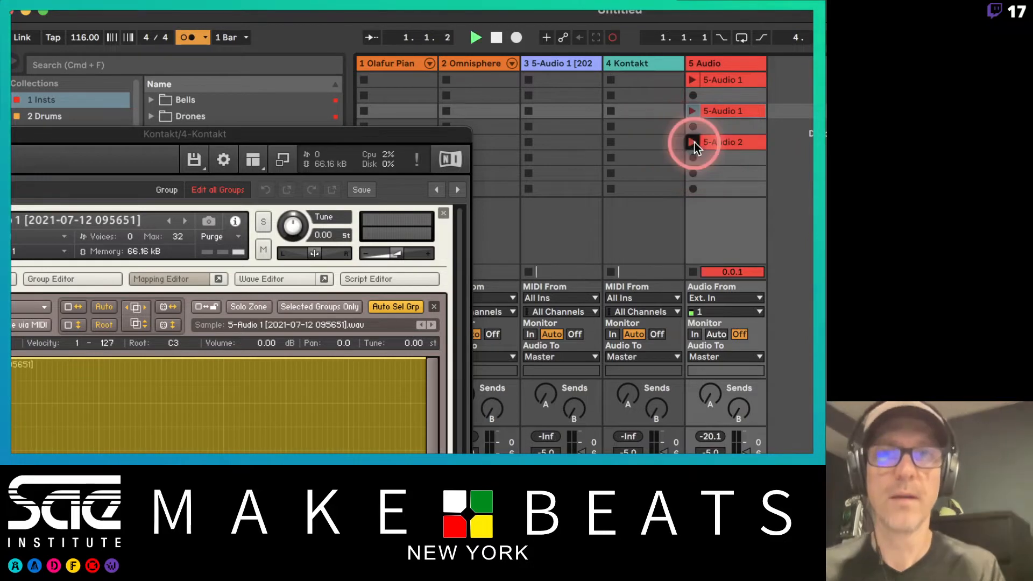
# Turn off the metronome, stop recording, and open the newly recorded 5-Audio 2 clip for editing.
pyautogui.click(183, 38)
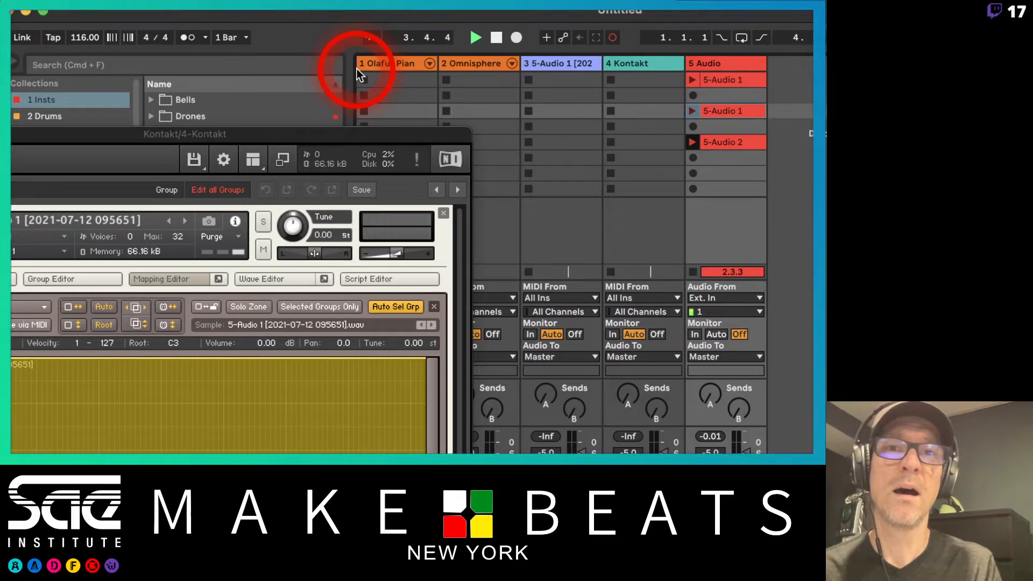
pyautogui.press('space')
pyautogui.doubleClick(754, 143)
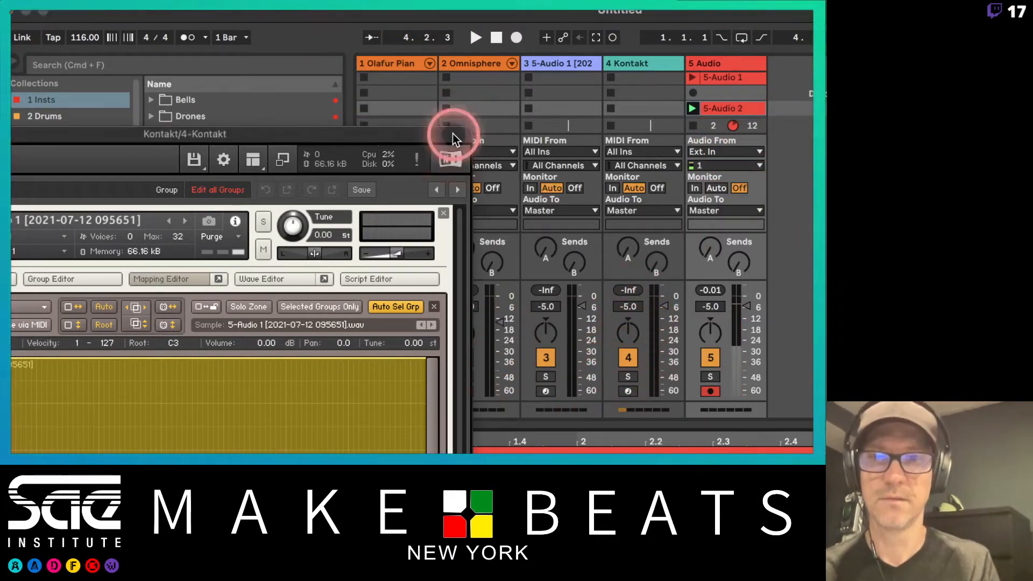
# Move the Kontakt window out of the way, trim the 5-Audio 2 clip's start to the sound, and turn off its warping.
pyautogui.moveTo(453, 133); pyautogui.dragTo(214, 145)
pyautogui.moveTo(315, 461); pyautogui.dragTo(687, 470)
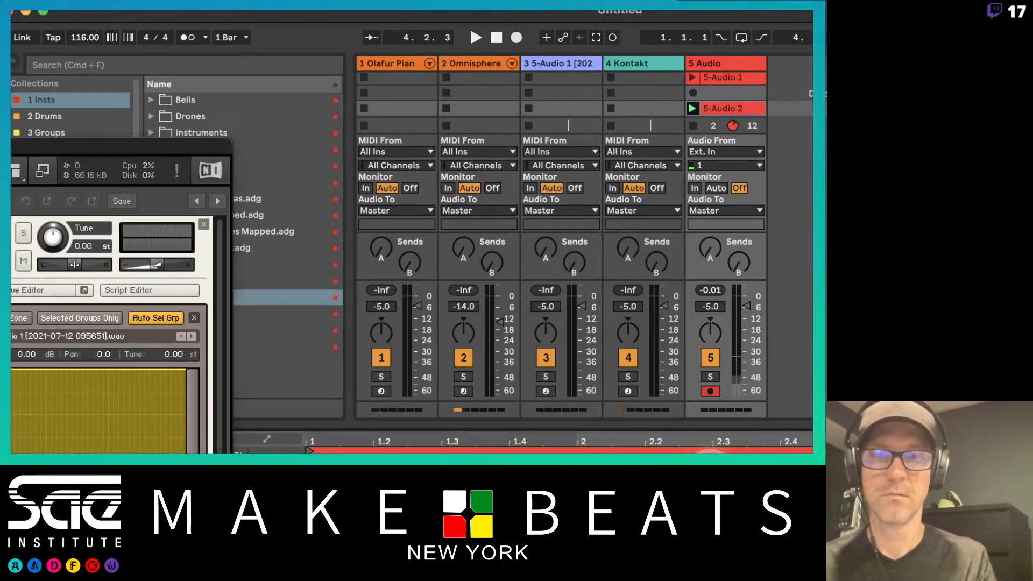
pyautogui.moveTo(70, 150); pyautogui.dragTo(844, 112)
pyautogui.click(442, 109)
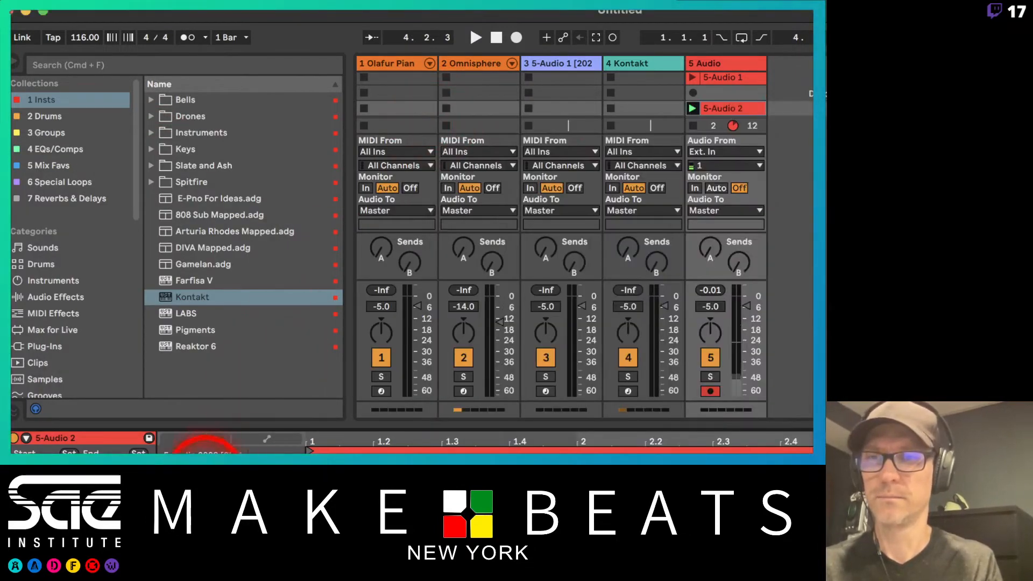
pyautogui.click(190, 475)
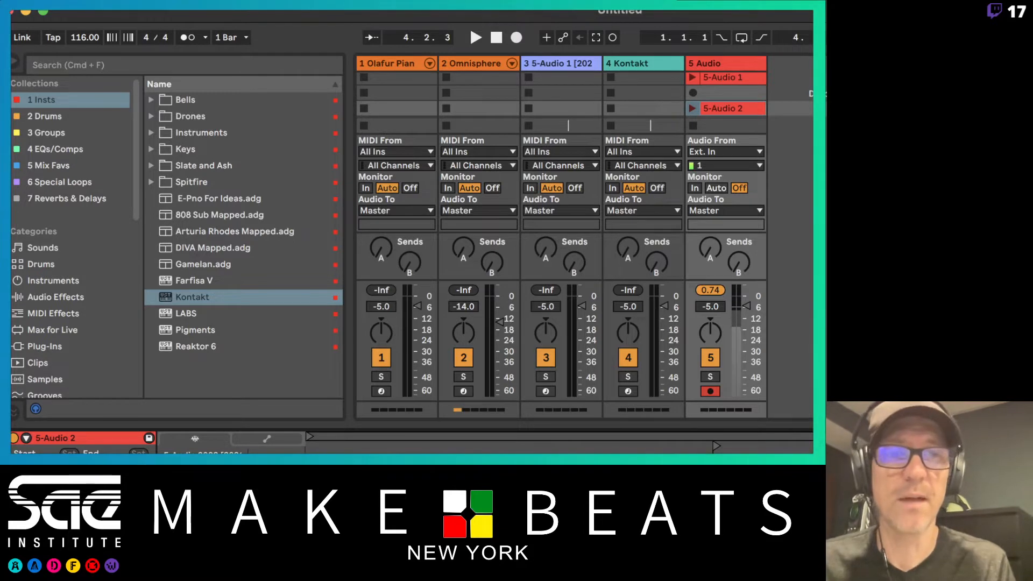
# Rename the 5-Audio 2 clip as La and crop it to its trimmed region.
pyautogui.click(744, 108)
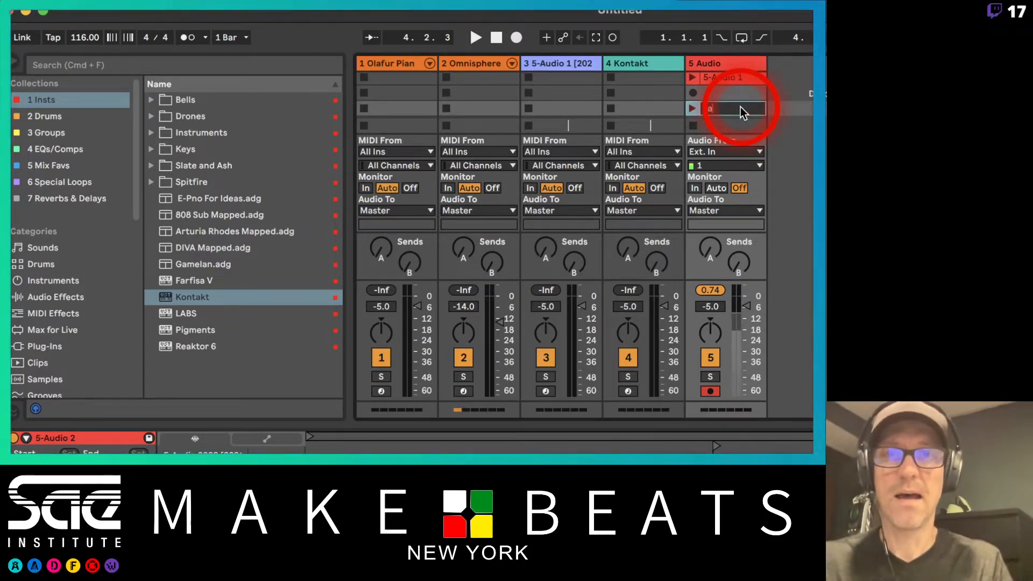
pyautogui.write('La')
pyautogui.press('Return')
pyautogui.rightClick(719, 109)
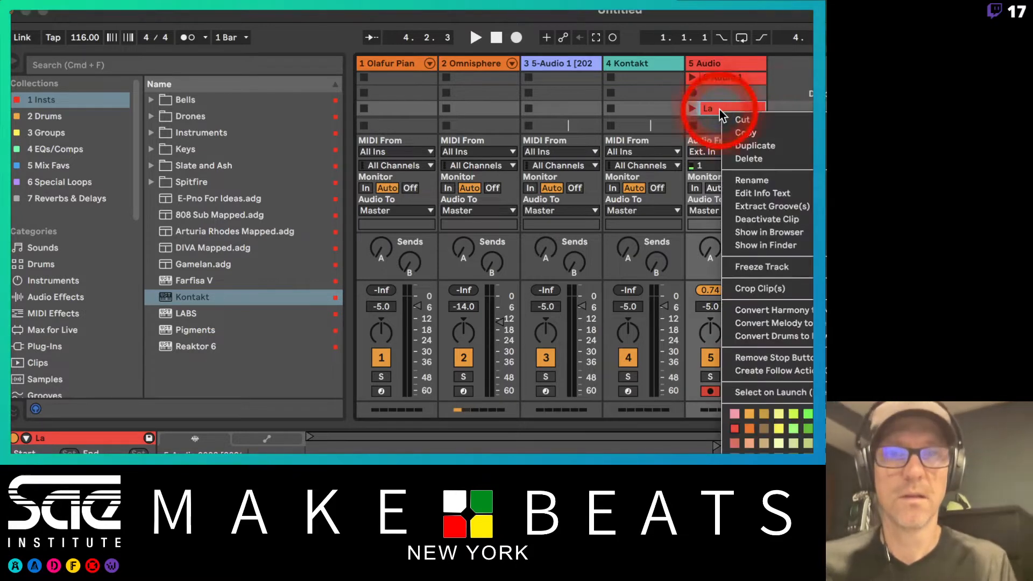
pyautogui.click(760, 287)
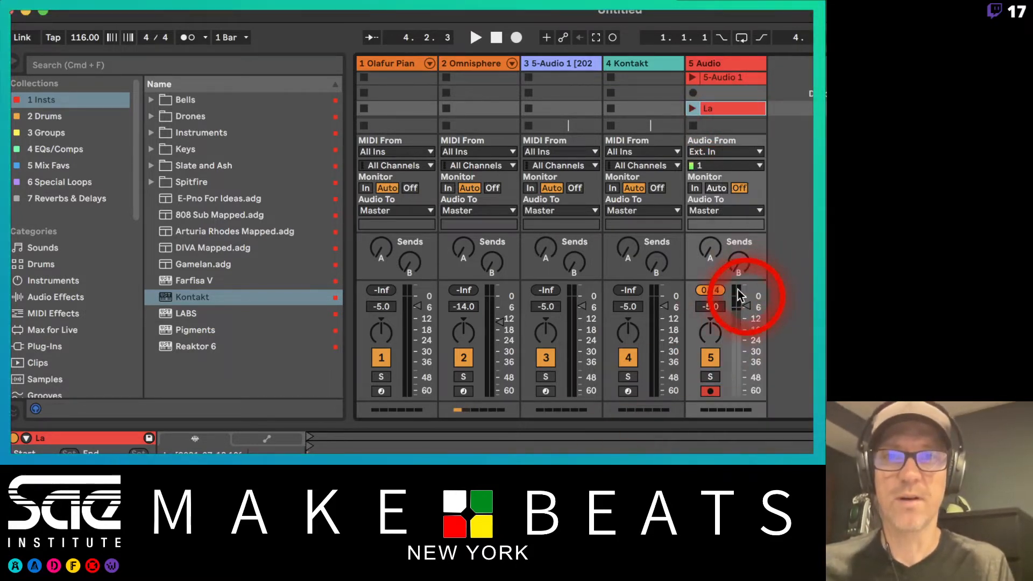
# Insert a MIDI track after 5 Audio, remove its default device, and load the La clip into it as a sample.
pyautogui.click(732, 65)
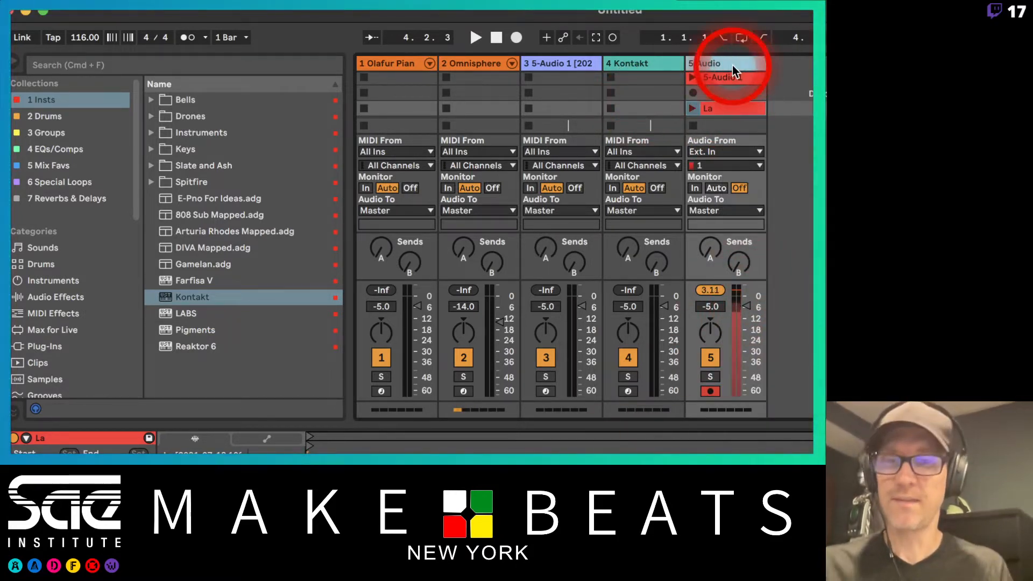
pyautogui.press('super+shift+t')
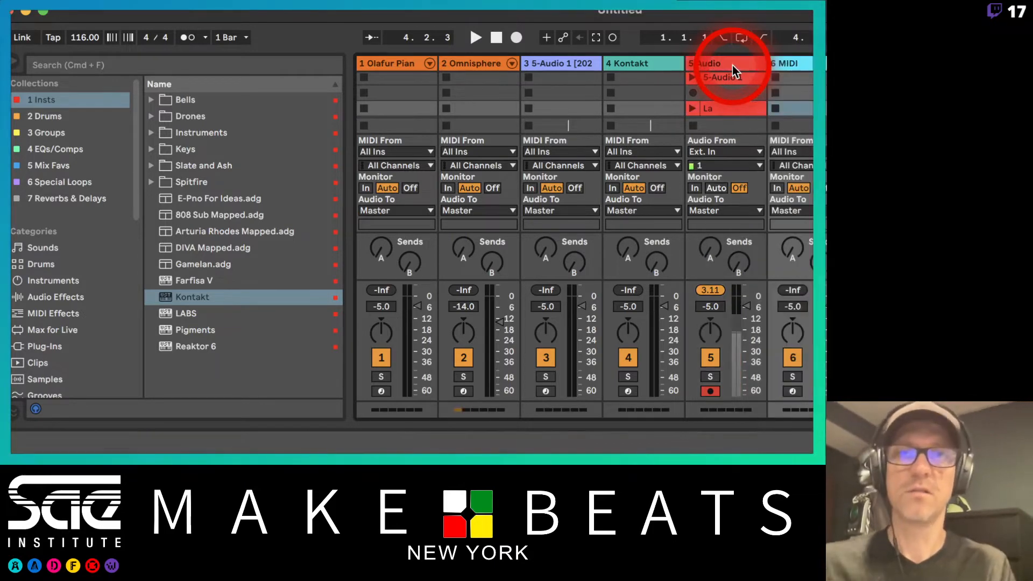
pyautogui.doubleClick(799, 63)
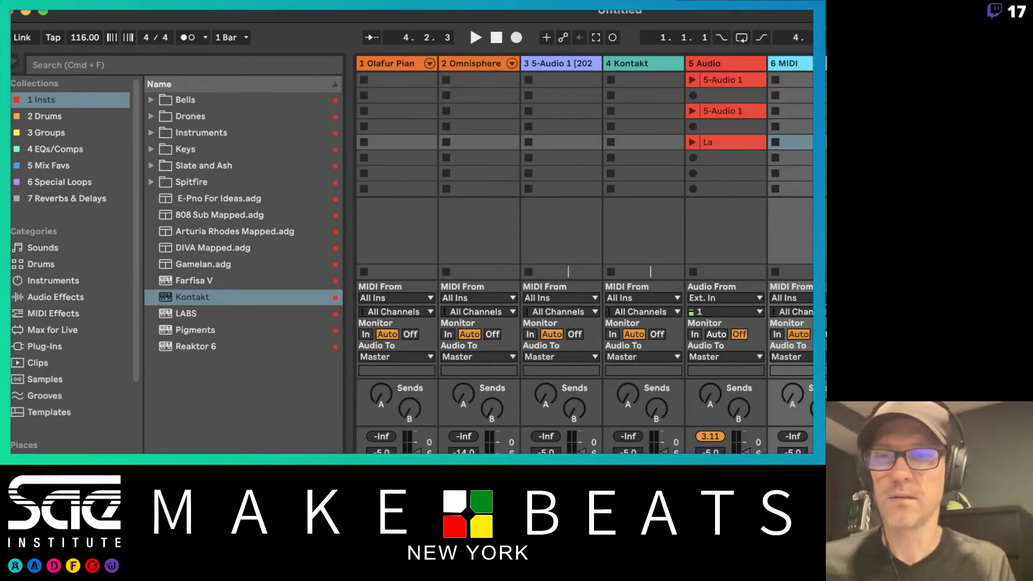
pyautogui.press('Delete')
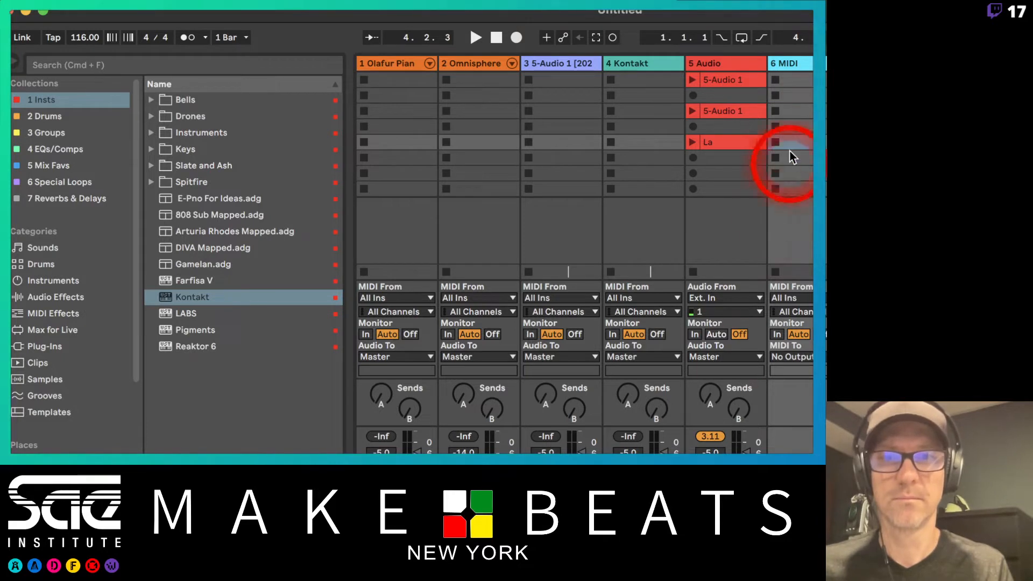
pyautogui.moveTo(748, 142); pyautogui.dragTo(566, 453)
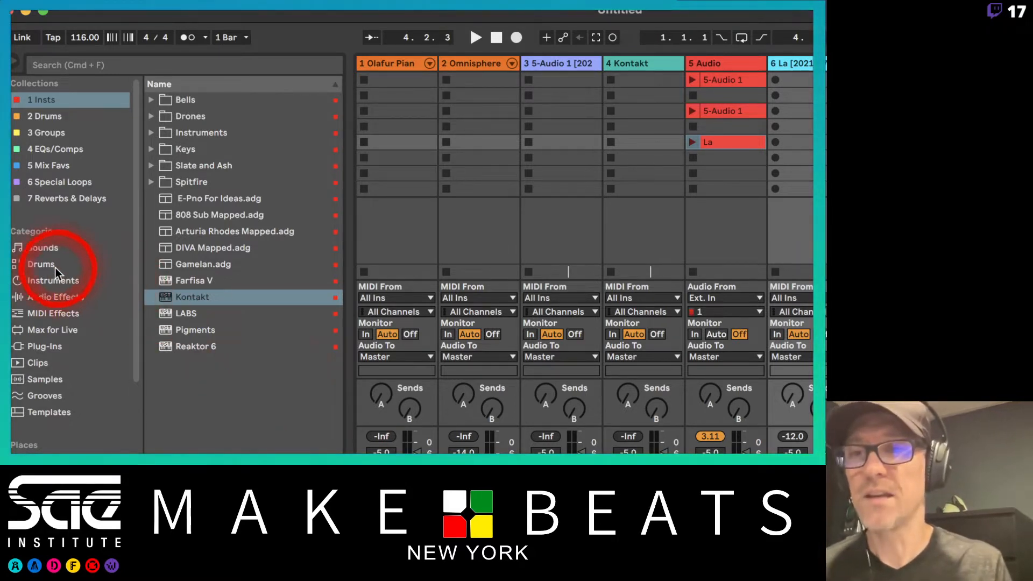
# Load the E-Pno For Ideas.adg rack on a new track, close its FabFilter Simplon window, and arm the 6 La track.
pyautogui.click(37, 280)
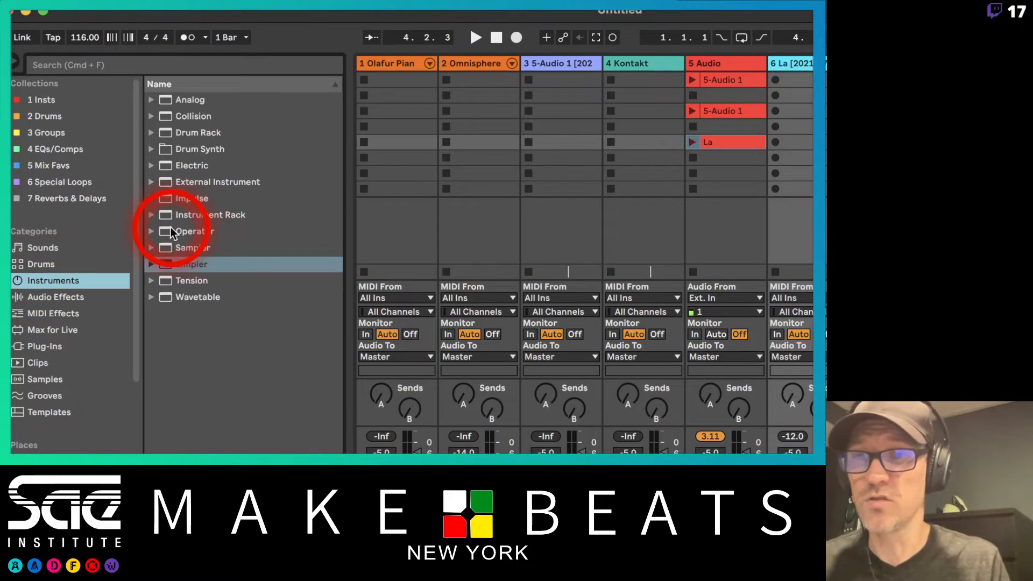
pyautogui.click(44, 247)
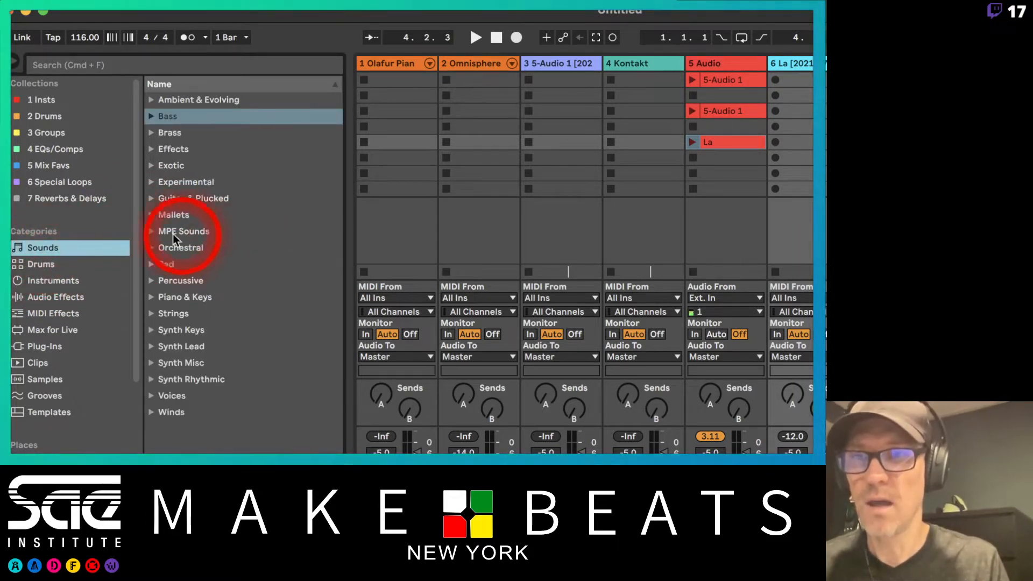
pyautogui.click(60, 102)
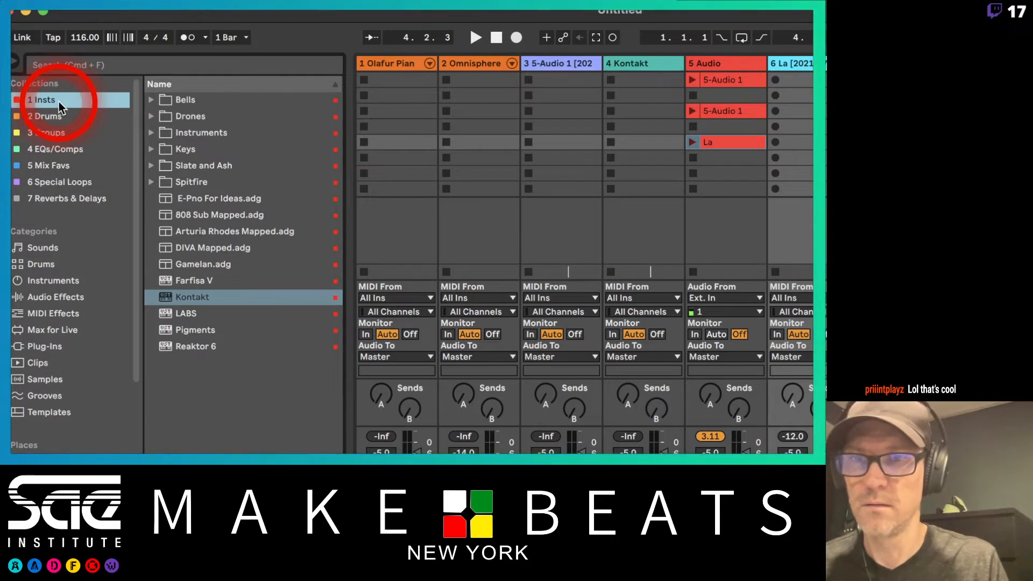
pyautogui.moveTo(216, 194); pyautogui.dragTo(813, 117)
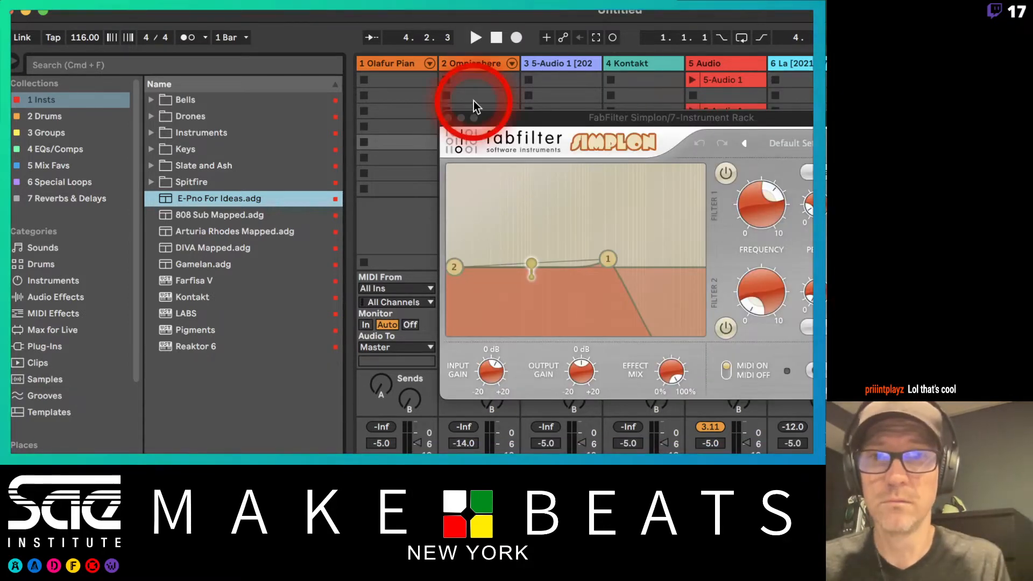
pyautogui.click(447, 116)
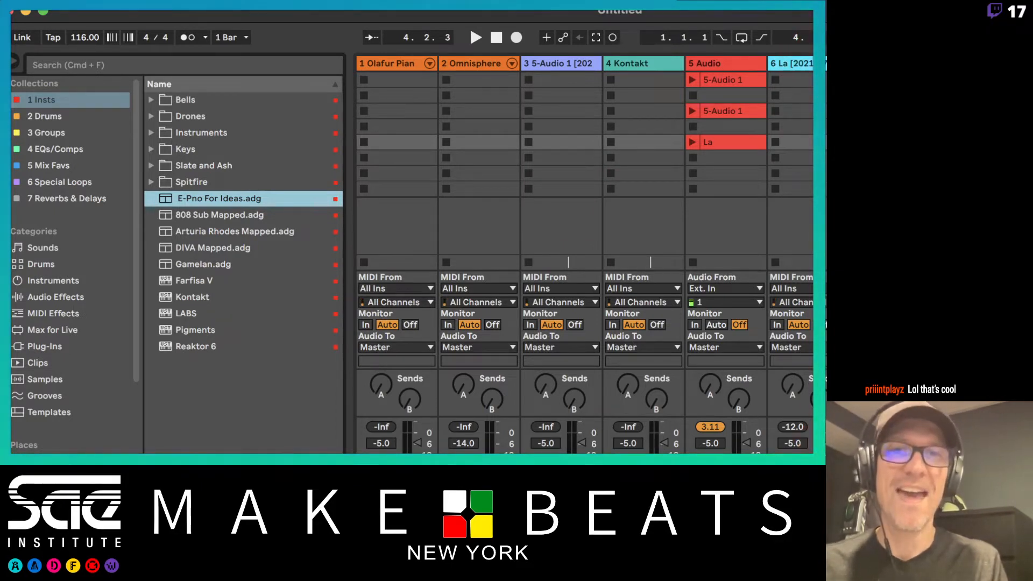
pyautogui.click(788, 63)
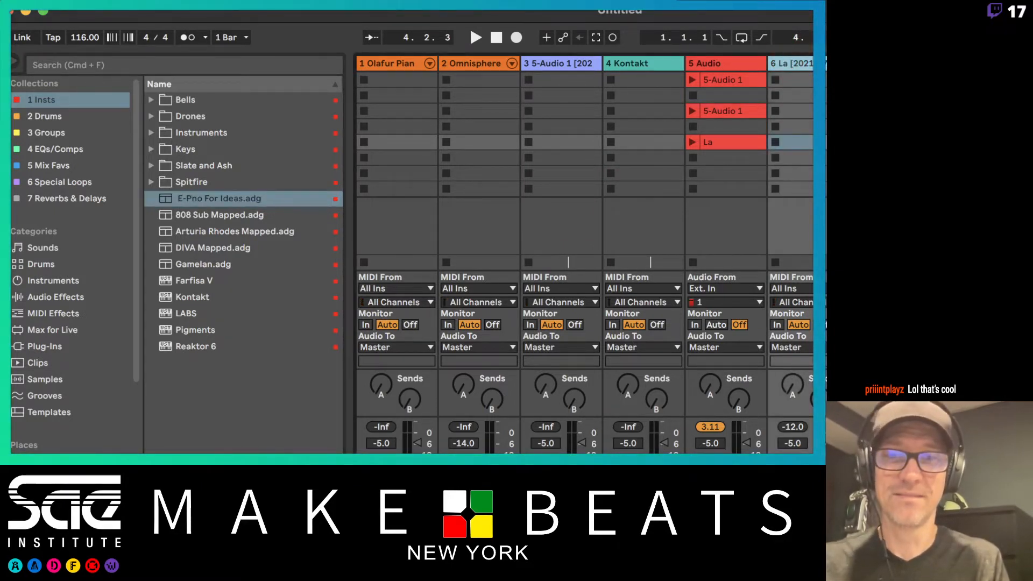
pyautogui.press('c')
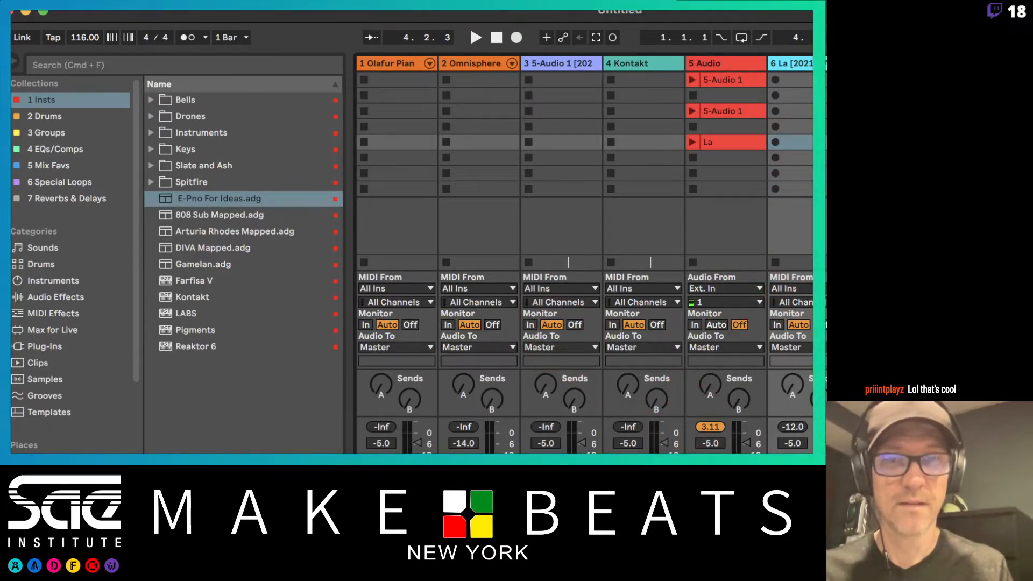
# Arm the 5 Audio track and record a short new clip in its seventh slot.
pyautogui.press('Left')
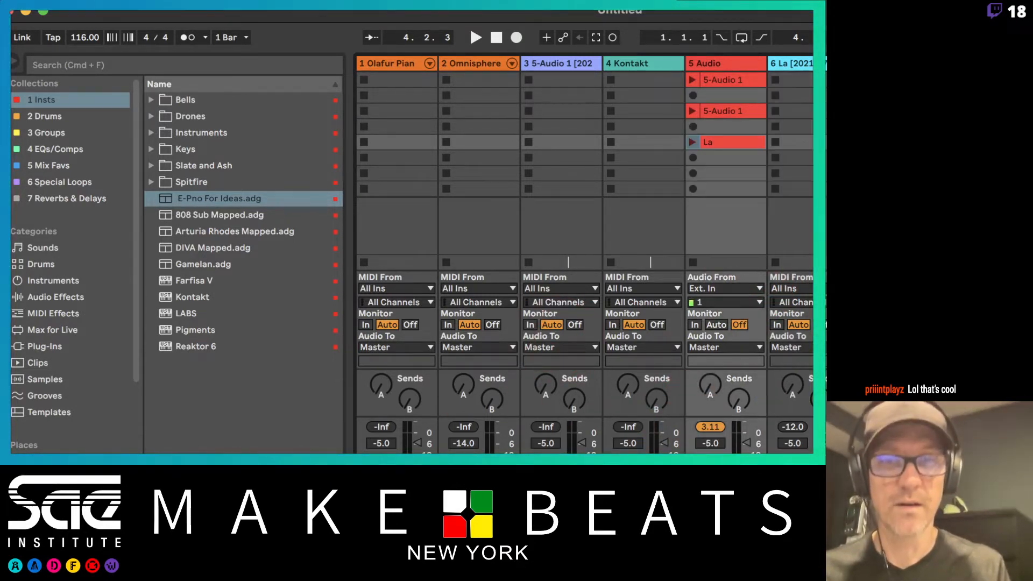
pyautogui.click(694, 172)
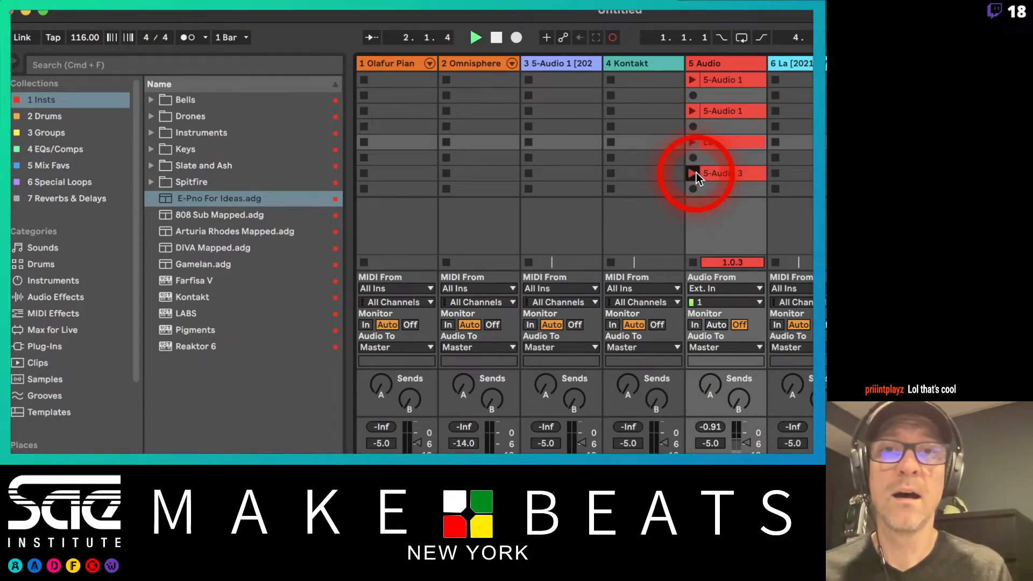
pyautogui.click(697, 173)
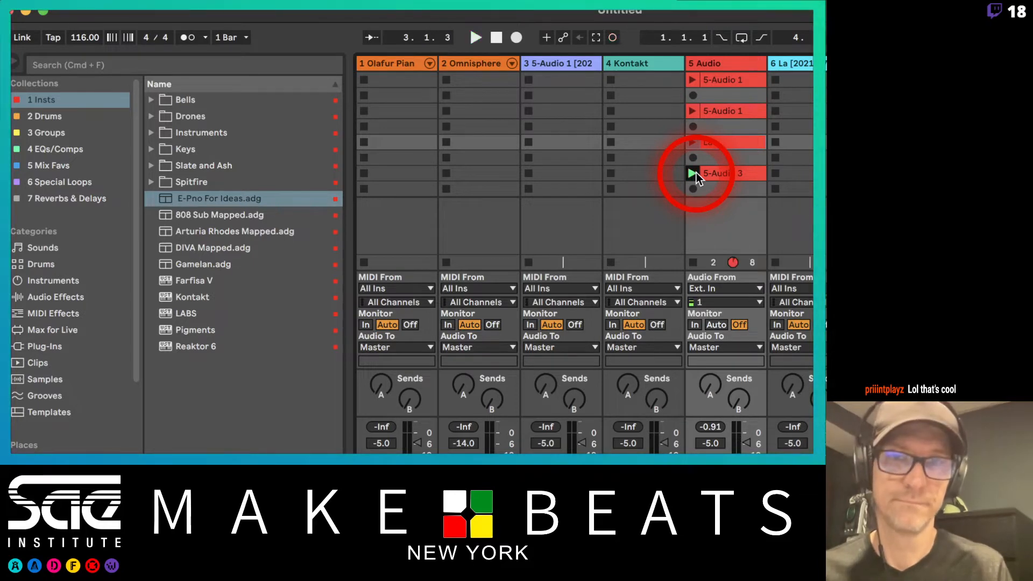
# Open the 5-Audio 3 clip, trim its start to the sound, and turn off its warping.
pyautogui.doubleClick(716, 177)
pyautogui.click(313, 450)
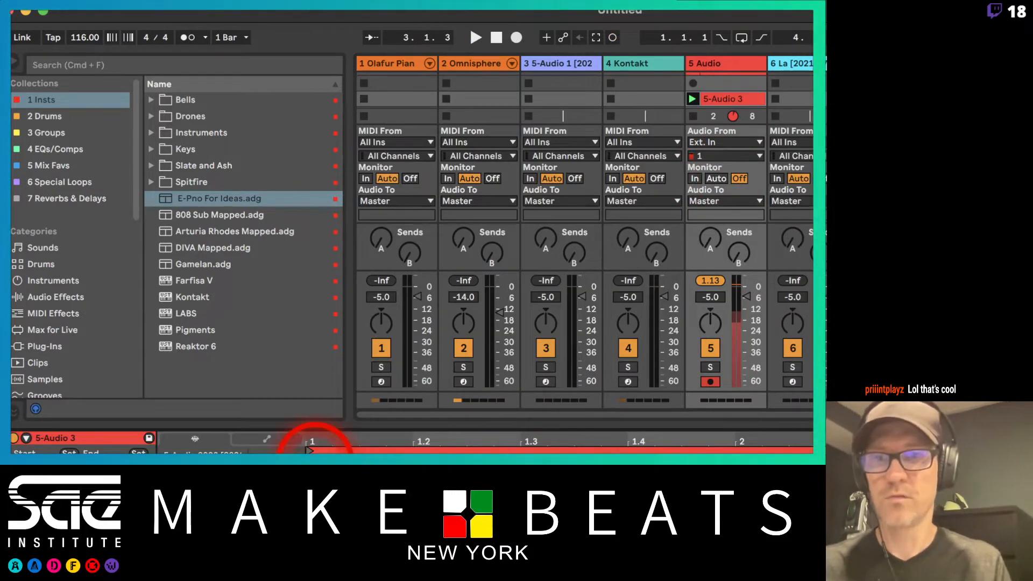
pyautogui.click(222, 471)
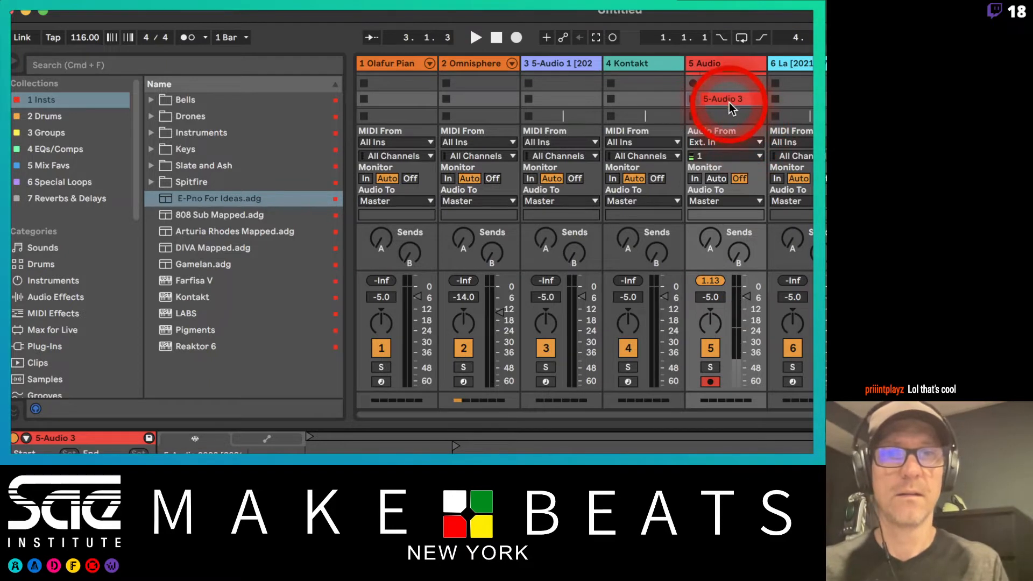
# Rename the 5-Audio 3 clip as La 2 and crop it to its trimmed region.
pyautogui.press('super+r')
pyautogui.write('La')
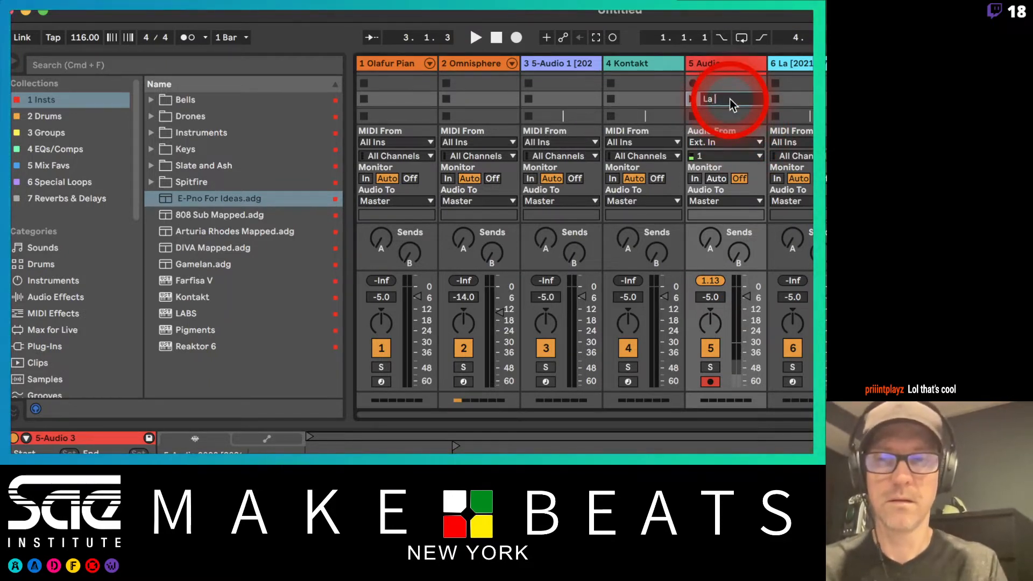
pyautogui.write(' 2')
pyautogui.press('Return')
pyautogui.rightClick(729, 99)
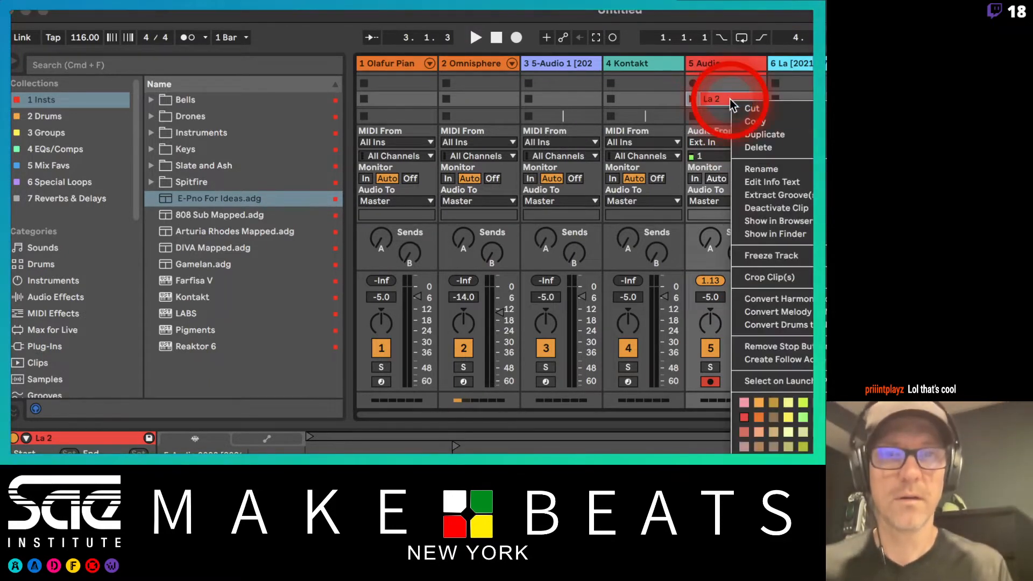
pyautogui.click(788, 274)
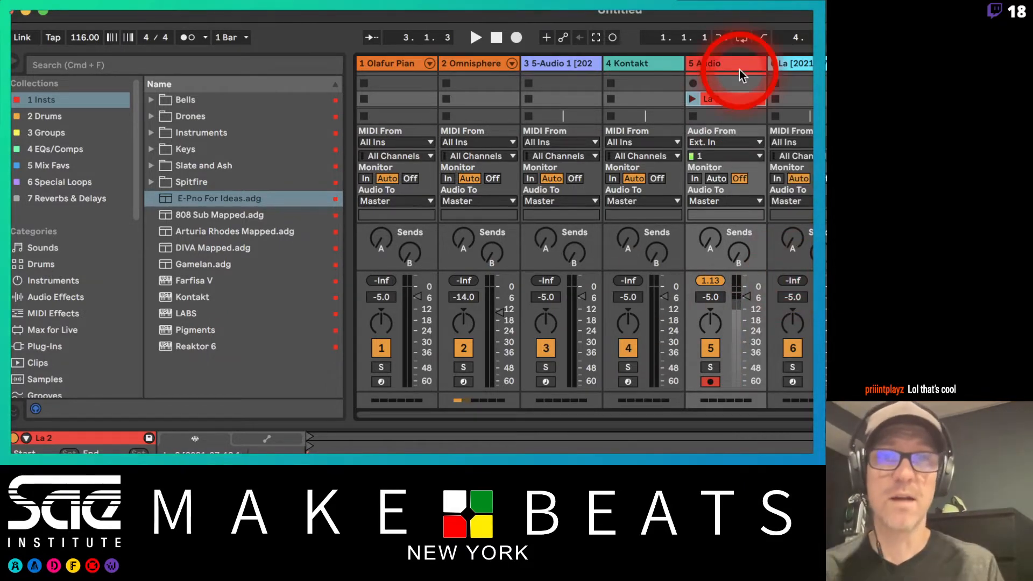
# Replace the sample in the sixth track's instrument with the La 2 clip.
pyautogui.doubleClick(799, 62)
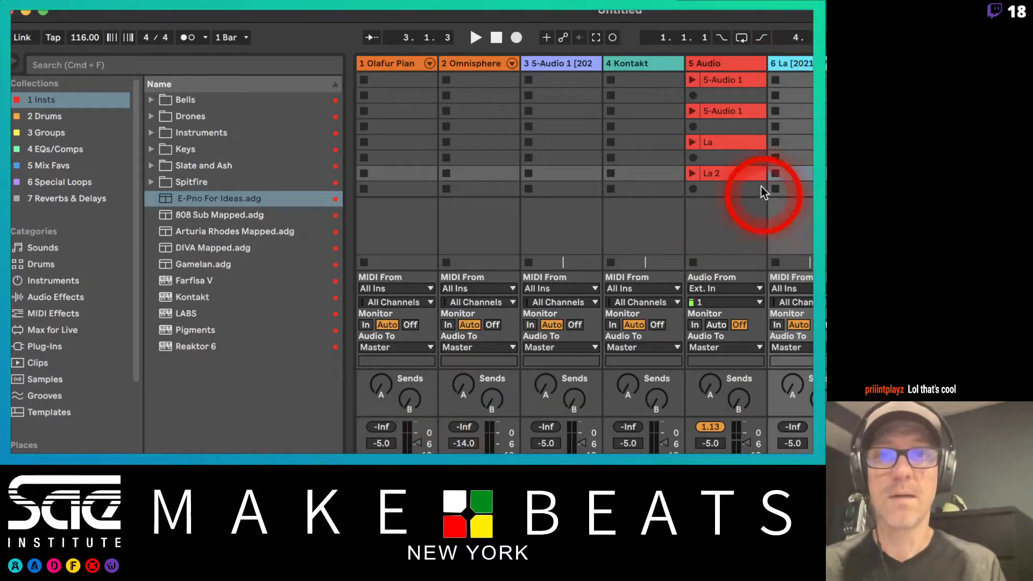
pyautogui.click(740, 173)
pyautogui.moveTo(741, 173); pyautogui.dragTo(592, 453)
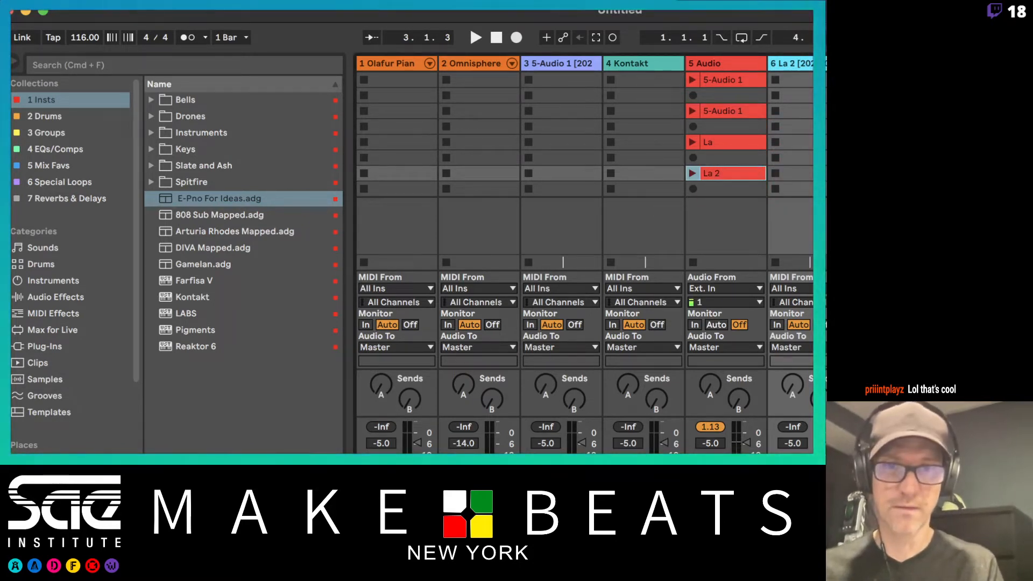
# Arm the 6 La 2 track to play its sample, switch away to another track, and return to 6 La 2 armed.
pyautogui.click(793, 454)
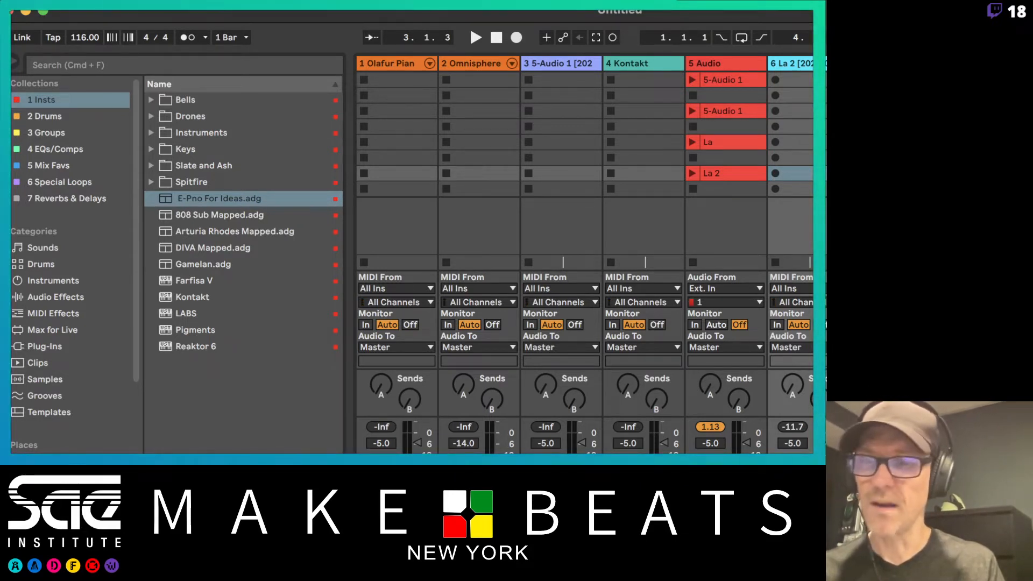
pyautogui.press('super+shift+t')
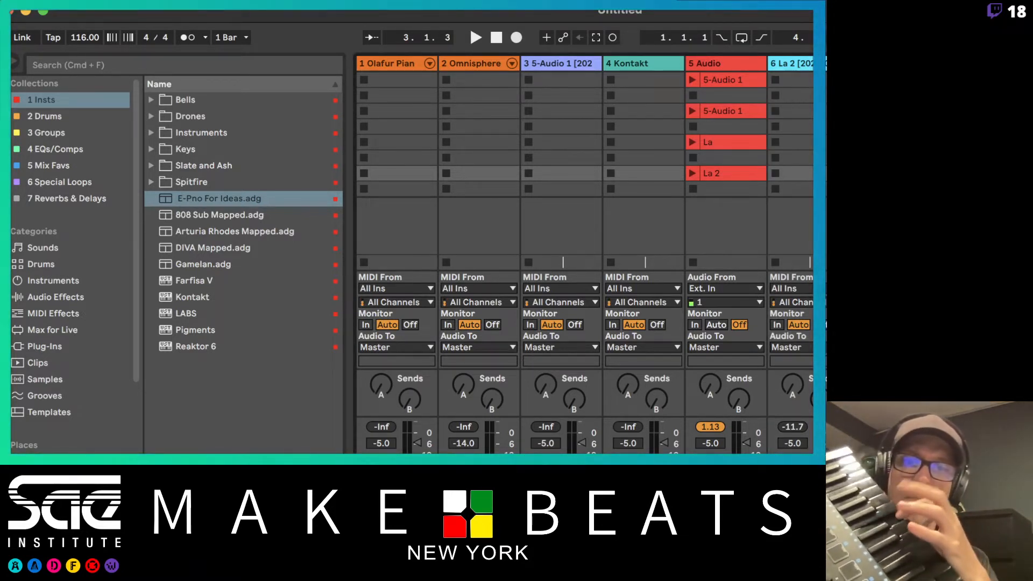
pyautogui.click(793, 174)
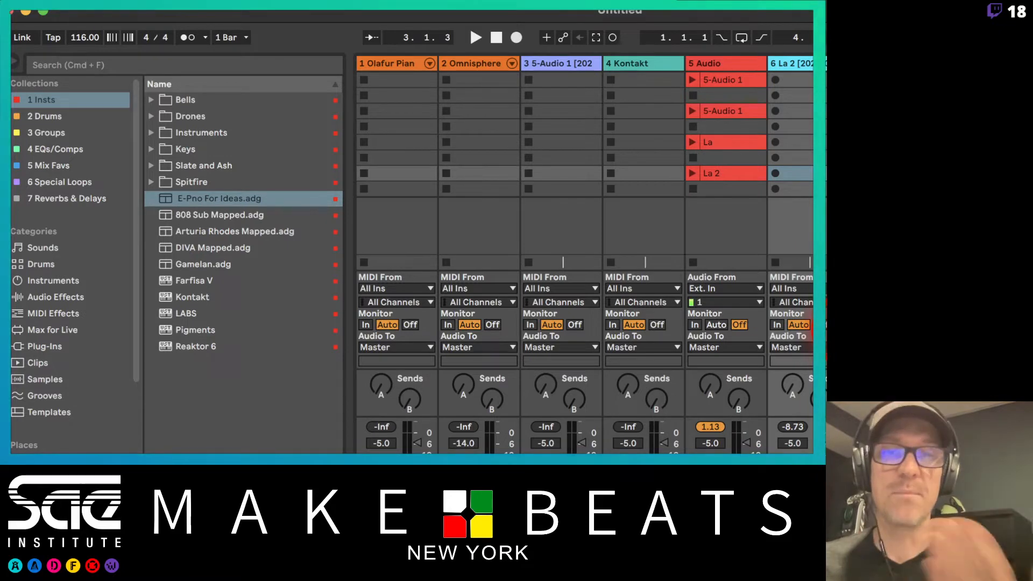
# Check the sampling vocabulary in 37 Sampling Introduction.pdf, and return to Ableton Live.
pyautogui.press('super+Tab')
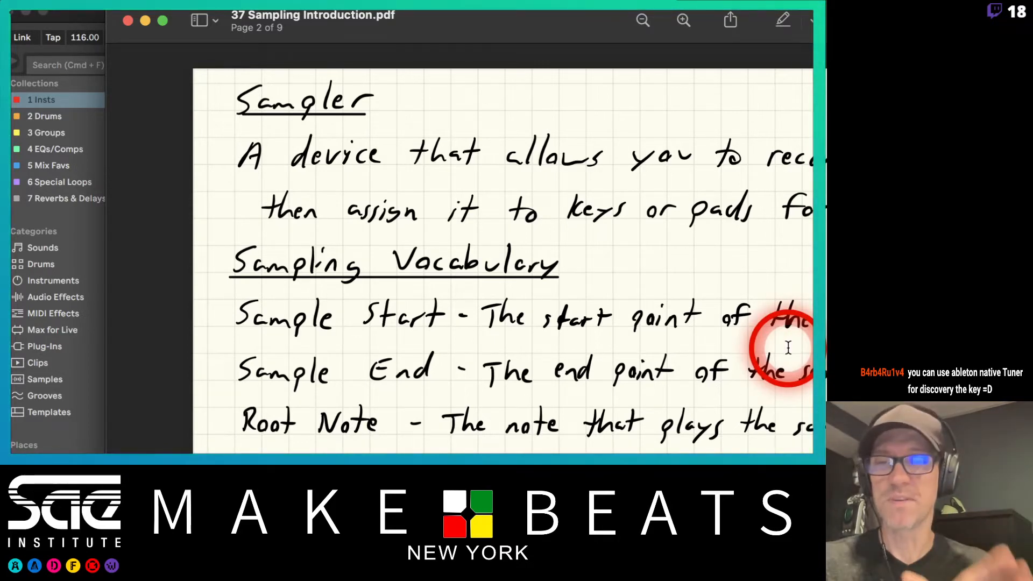
pyautogui.press('super+Tab')
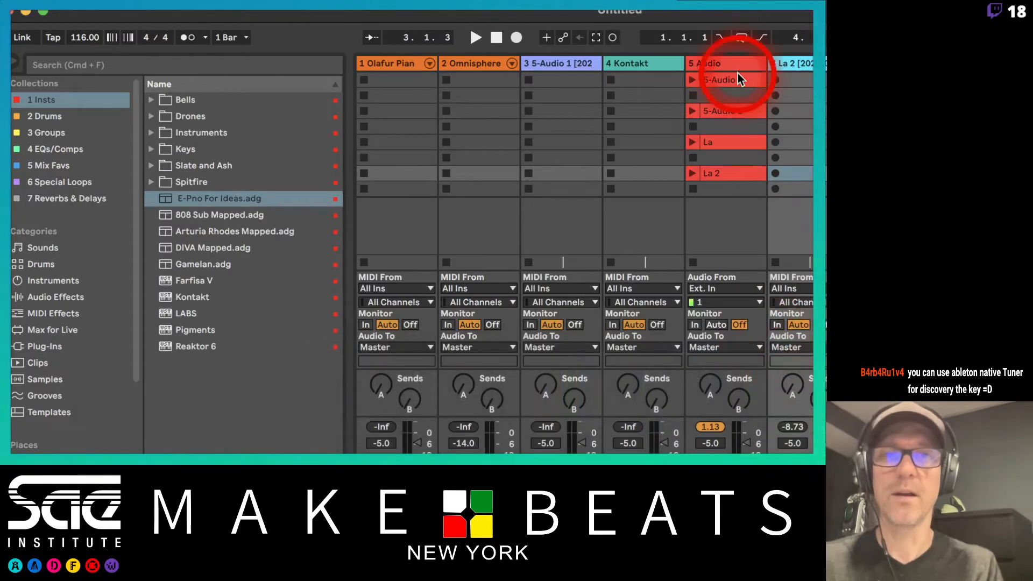
# Show the Kontakt plug-in of the 4 Kontakt track and remove its loaded 5-Audio 1 instrument without saving.
pyautogui.click(640, 63)
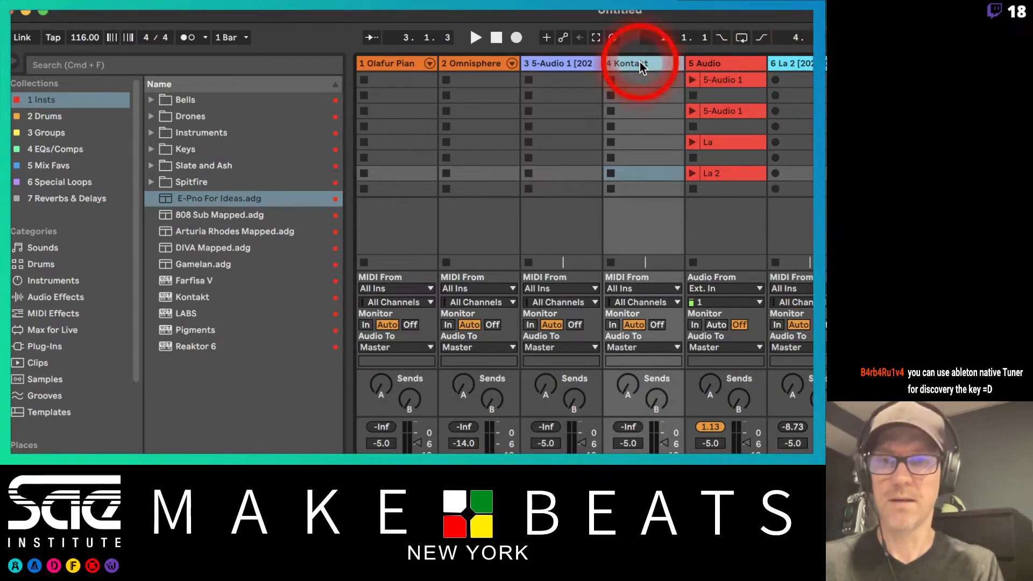
pyautogui.press('super+alt+p')
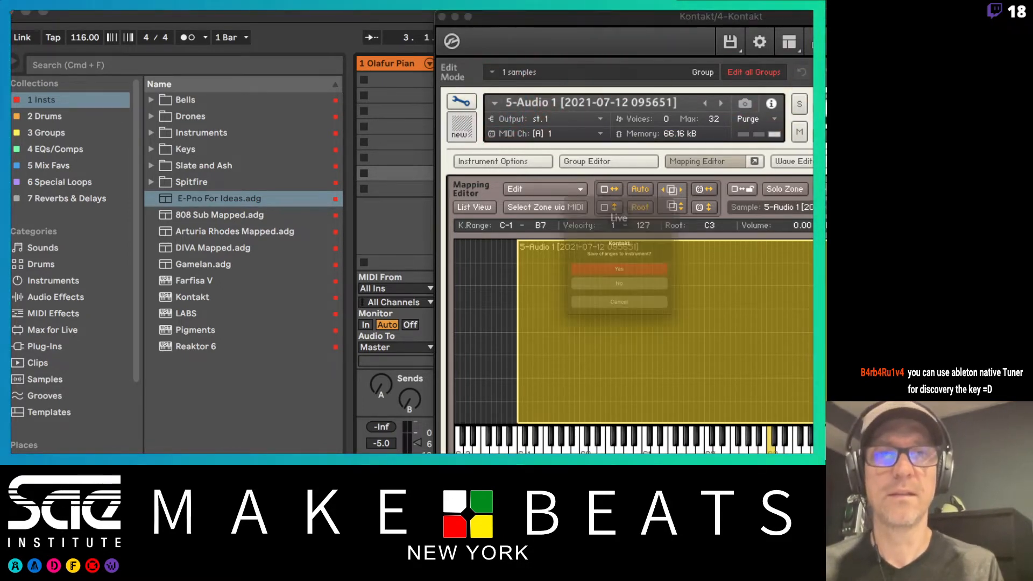
pyautogui.click(618, 308)
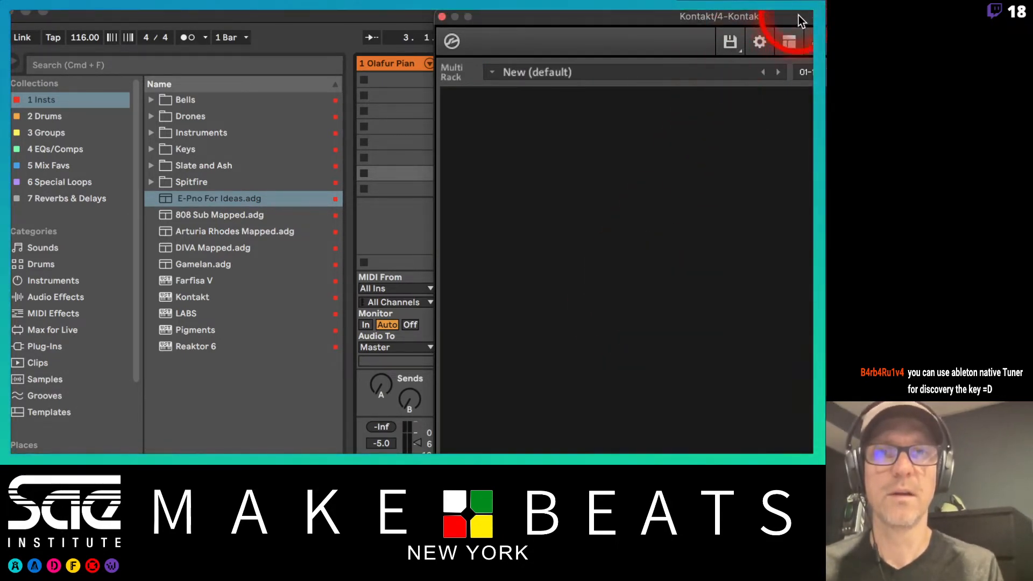
pyautogui.moveTo(799, 15); pyautogui.dragTo(385, 11)
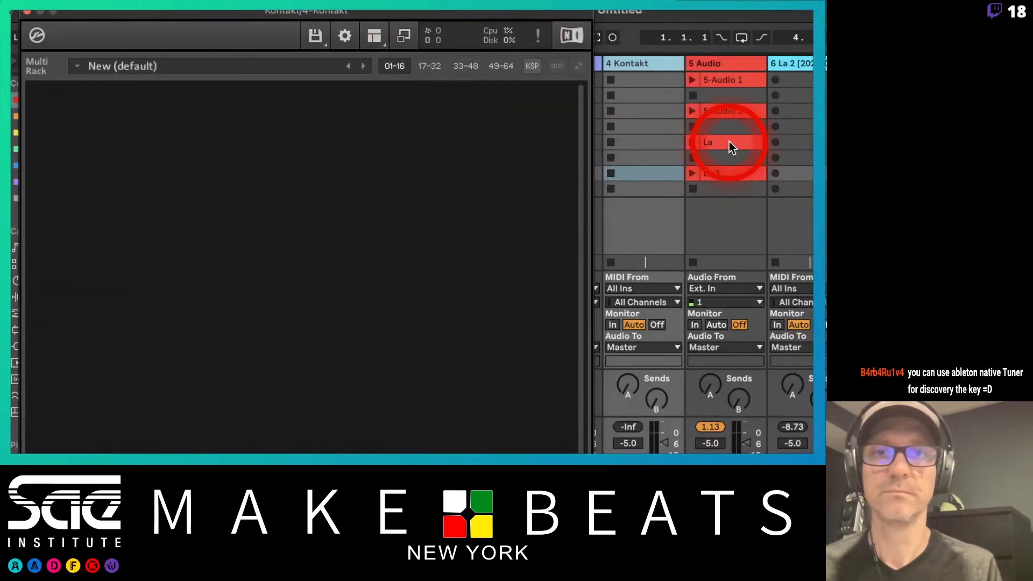
# Load the La clip into Kontakt as a new instrument in edit mode, and arm the 4 Kontakt track.
pyautogui.moveTo(737, 140); pyautogui.dragTo(444, 150)
pyautogui.click(46, 95)
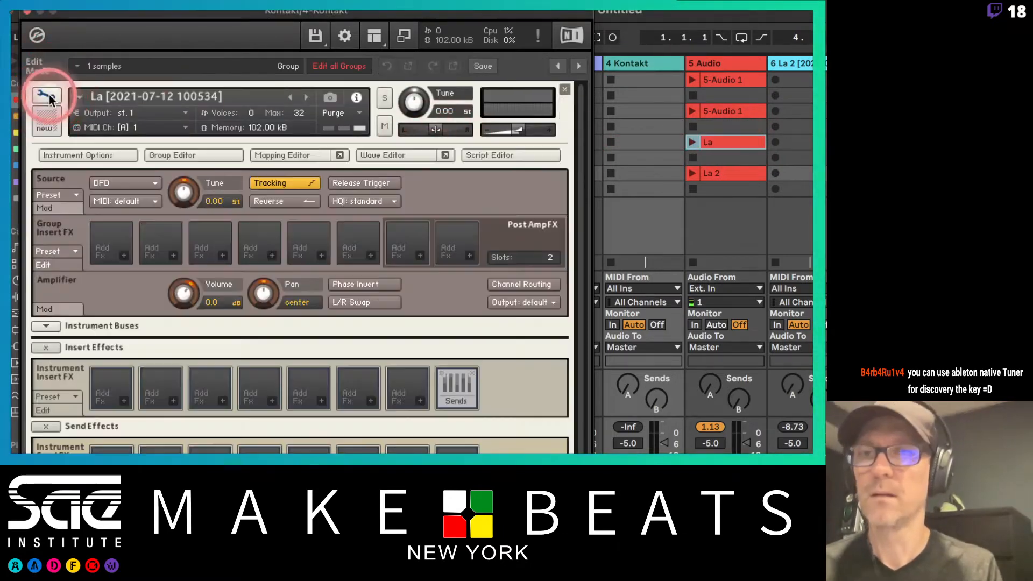
pyautogui.moveTo(226, 15); pyautogui.dragTo(561, 15)
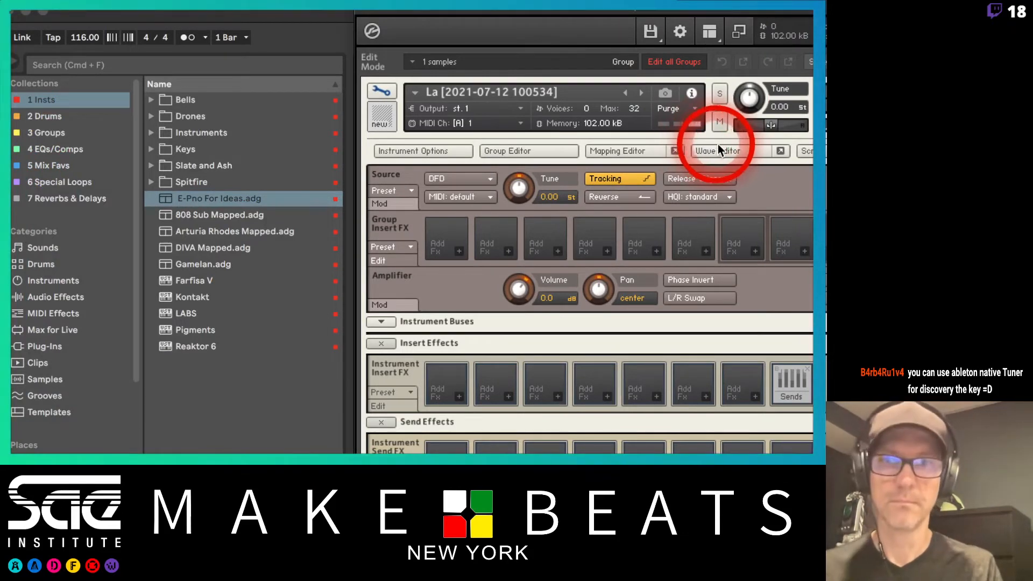
pyautogui.click(789, 30)
pyautogui.moveTo(786, 17); pyautogui.dragTo(330, 82)
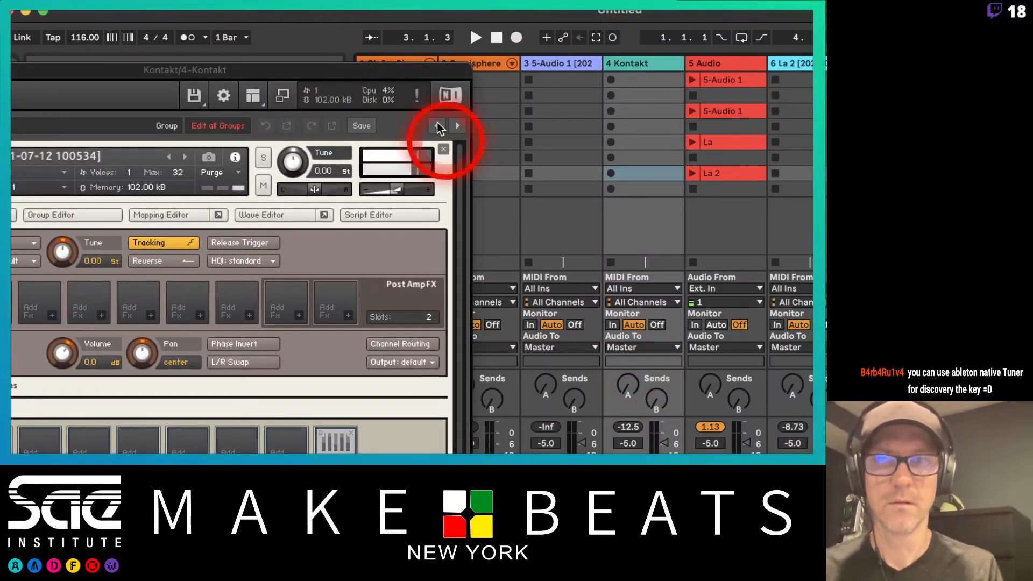
pyautogui.moveTo(390, 72); pyautogui.dragTo(787, 9)
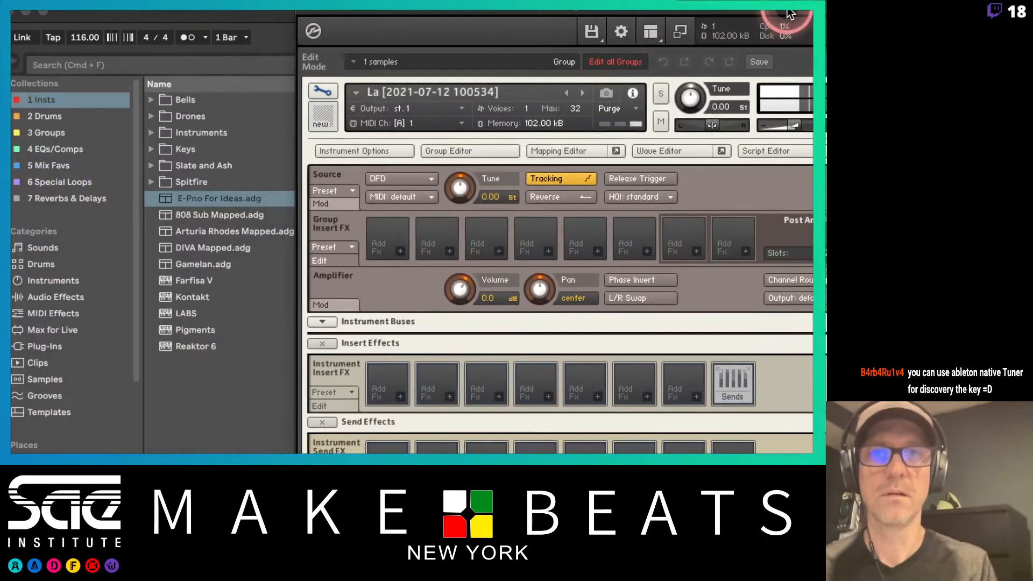
# Set the La sample's start to about 82940 and its end to about 121040 in Kontakt's Wave Editor.
pyautogui.click(664, 150)
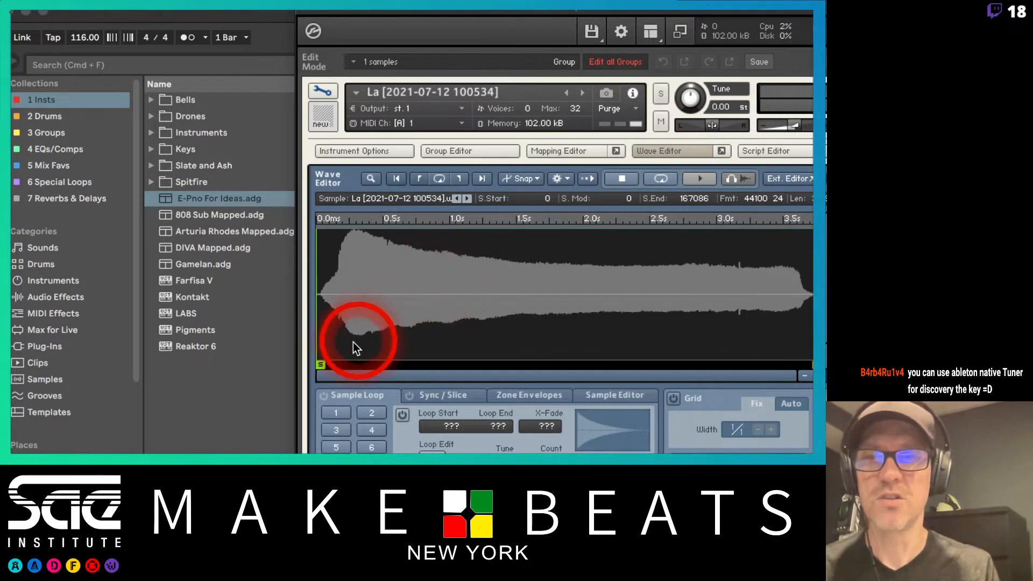
pyautogui.moveTo(320, 367); pyautogui.dragTo(567, 376)
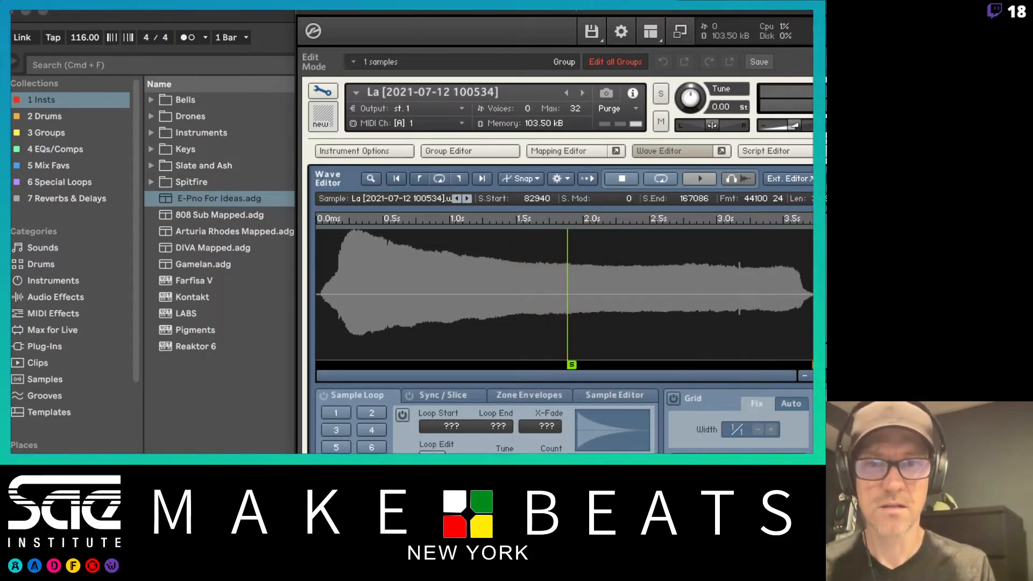
pyautogui.scroll(-6, 559, 270)
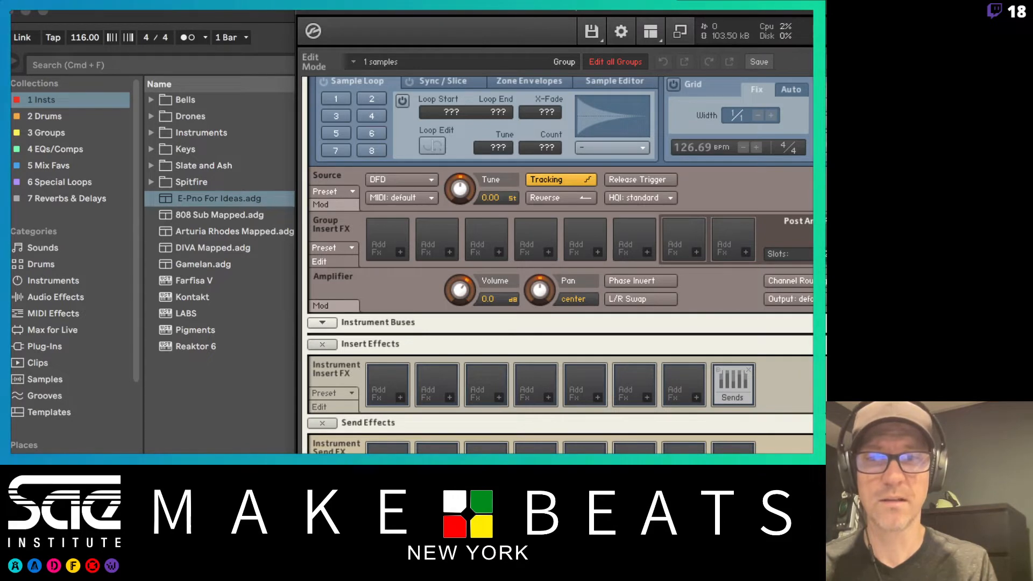
pyautogui.scroll(5, 580, 401)
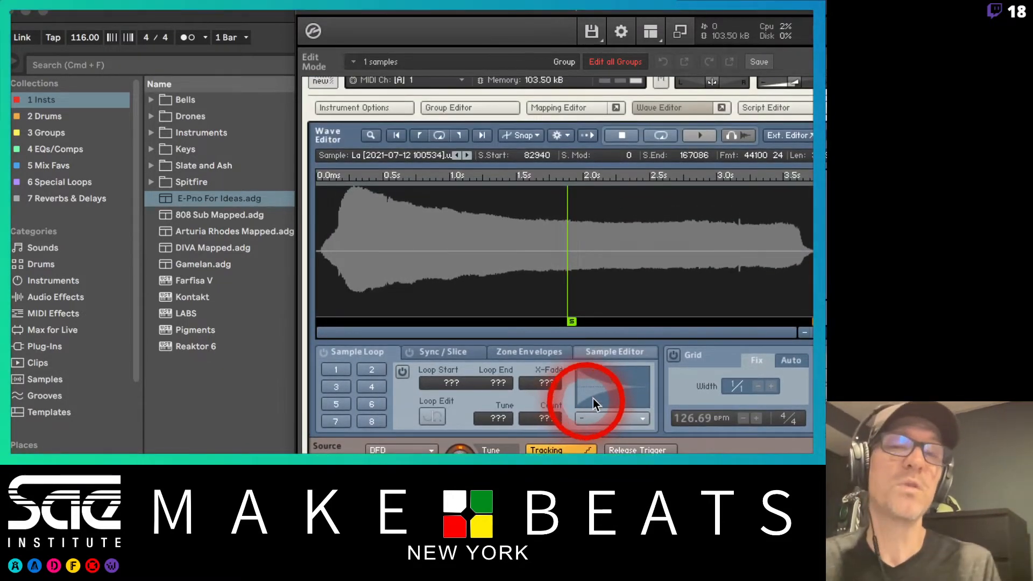
pyautogui.click(808, 326)
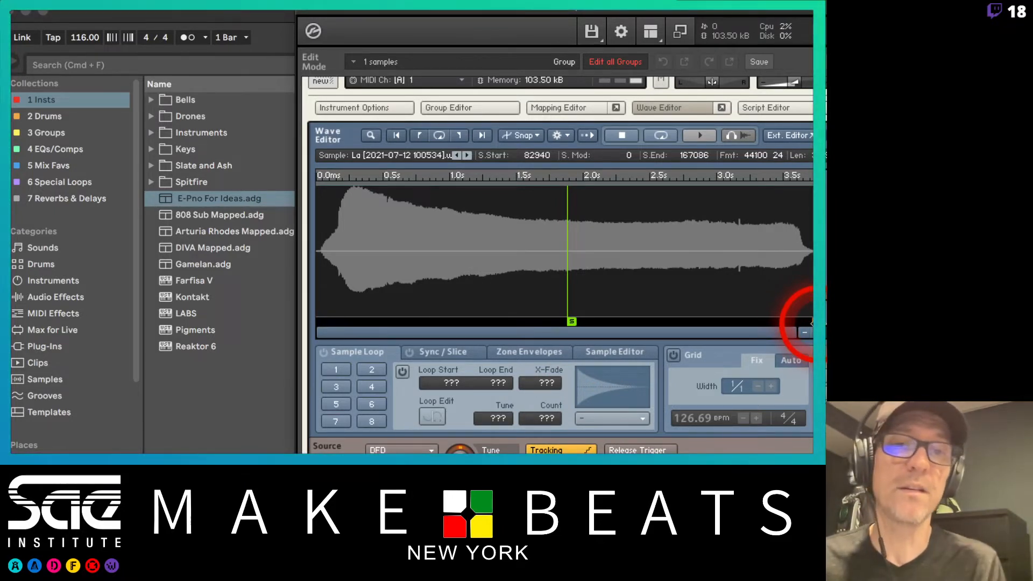
pyautogui.moveTo(811, 323); pyautogui.dragTo(735, 311)
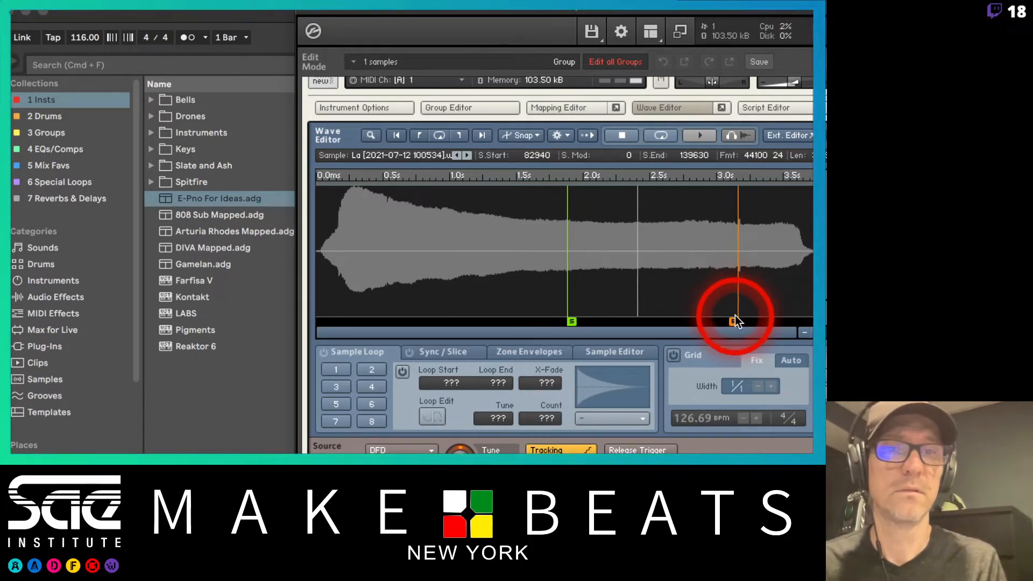
pyautogui.moveTo(735, 316); pyautogui.dragTo(679, 322)
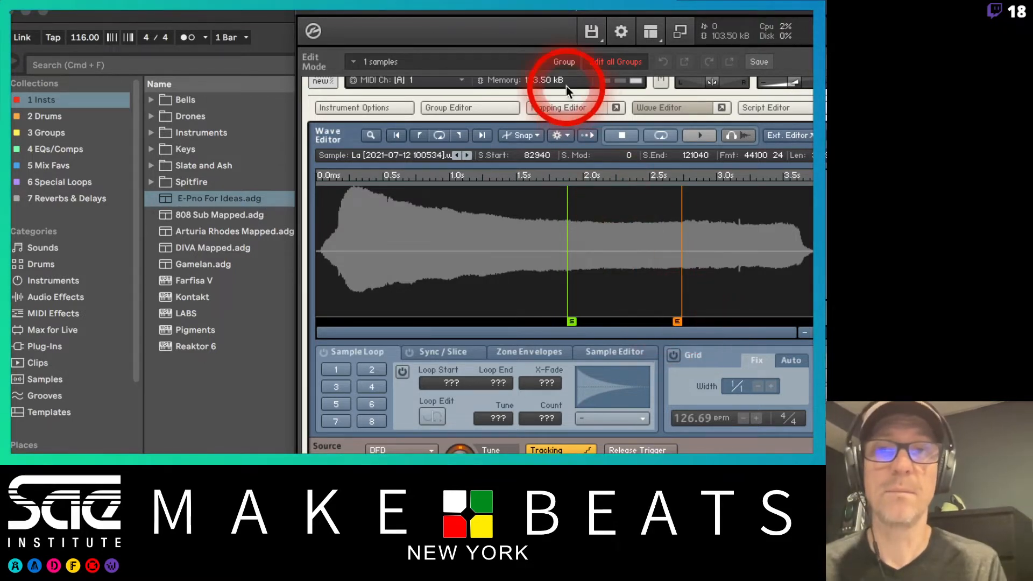
# Open the Mapping Editor for the La sample and play its root key C3.
pyautogui.click(560, 105)
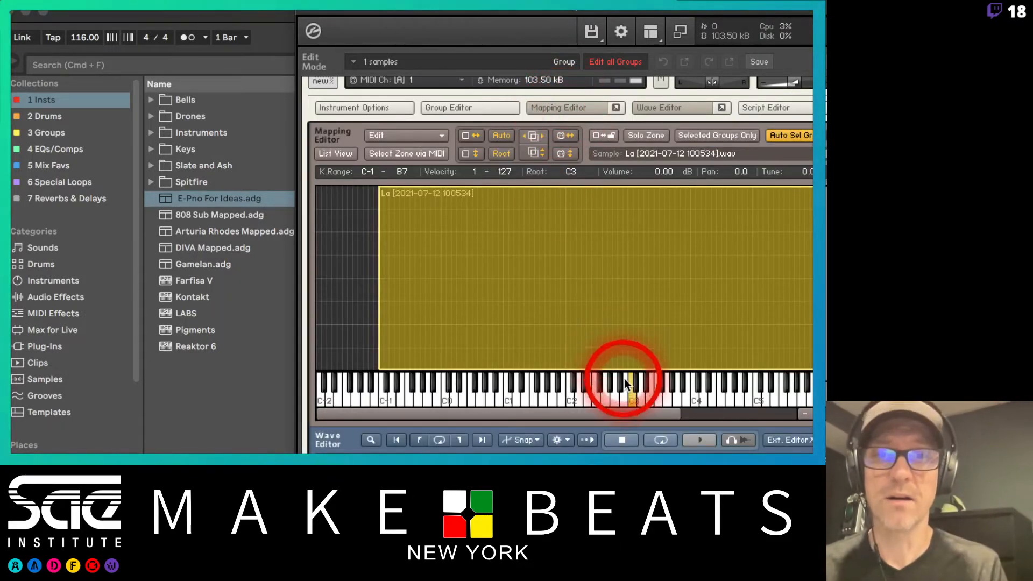
pyautogui.click(635, 396)
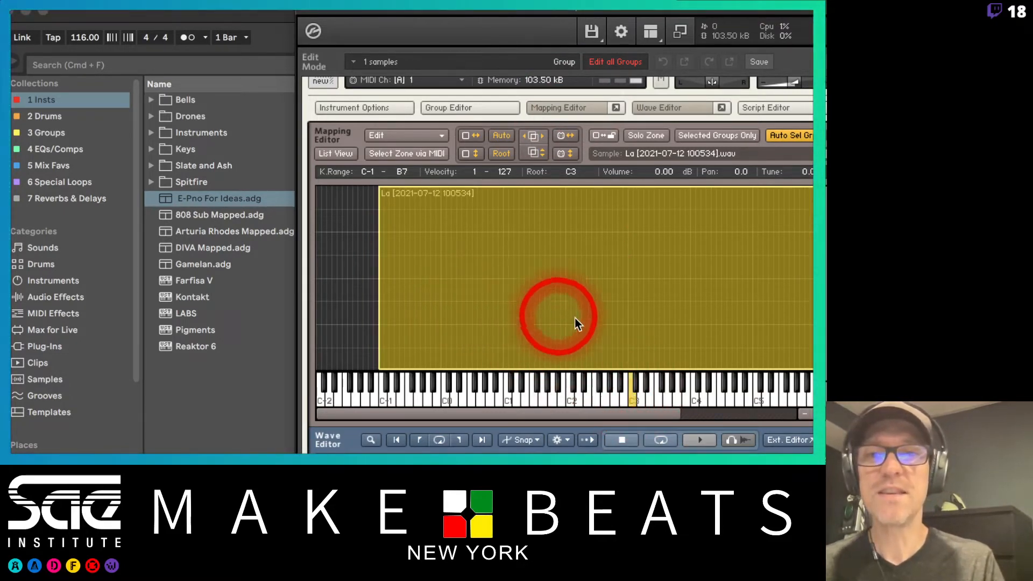
pyautogui.moveTo(518, 412); pyautogui.dragTo(547, 404)
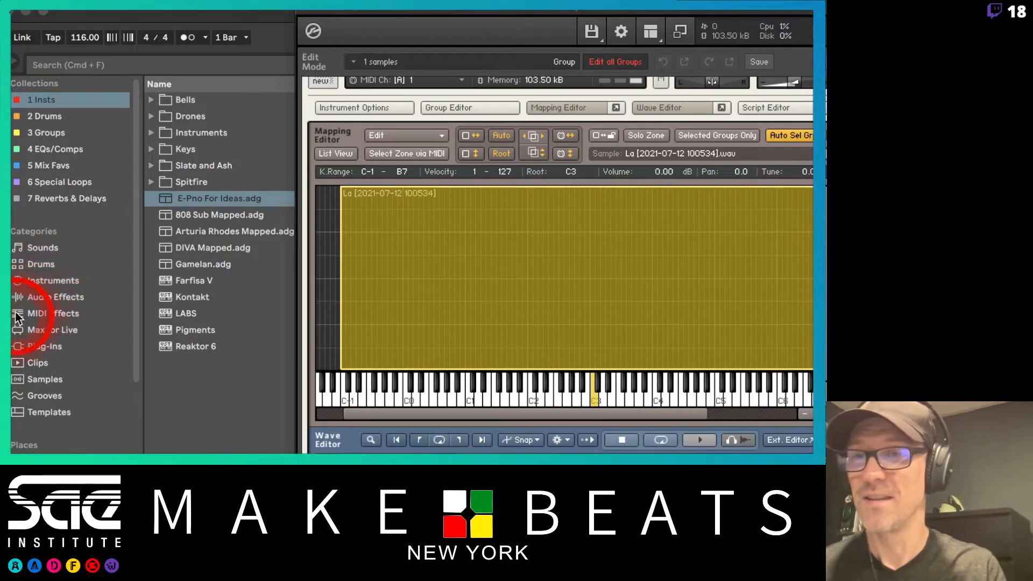
# Locate the Tuner device among the Utilities audio effects in the browser.
pyautogui.click(46, 302)
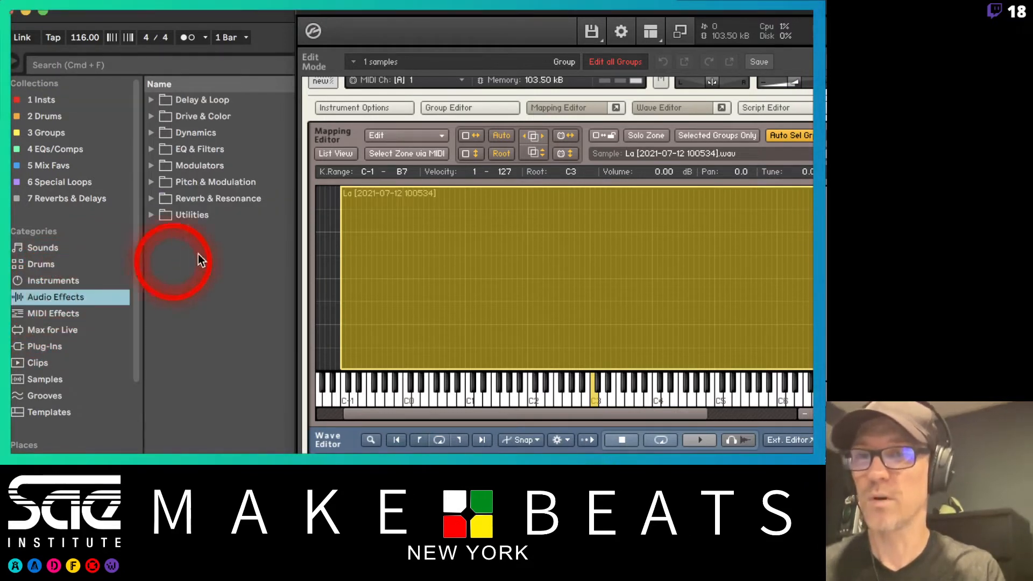
pyautogui.click(150, 214)
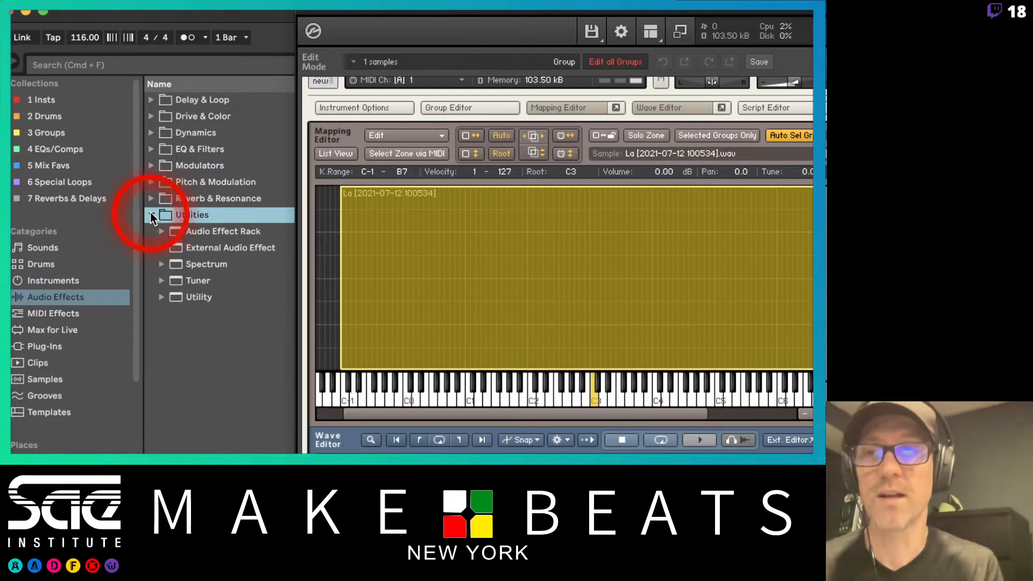
pyautogui.click(177, 280)
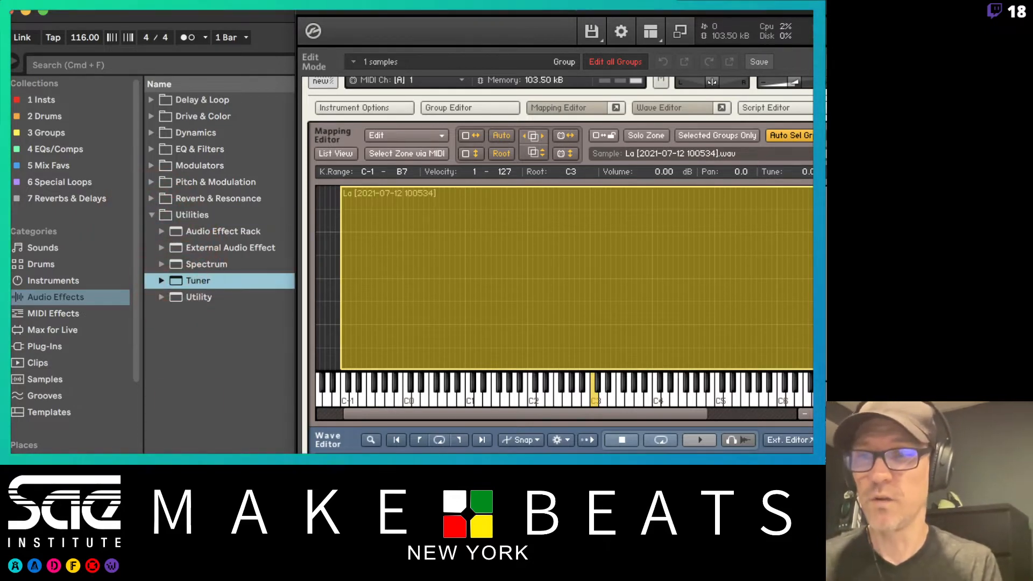
pyautogui.moveTo(505, 25); pyautogui.dragTo(626, 15)
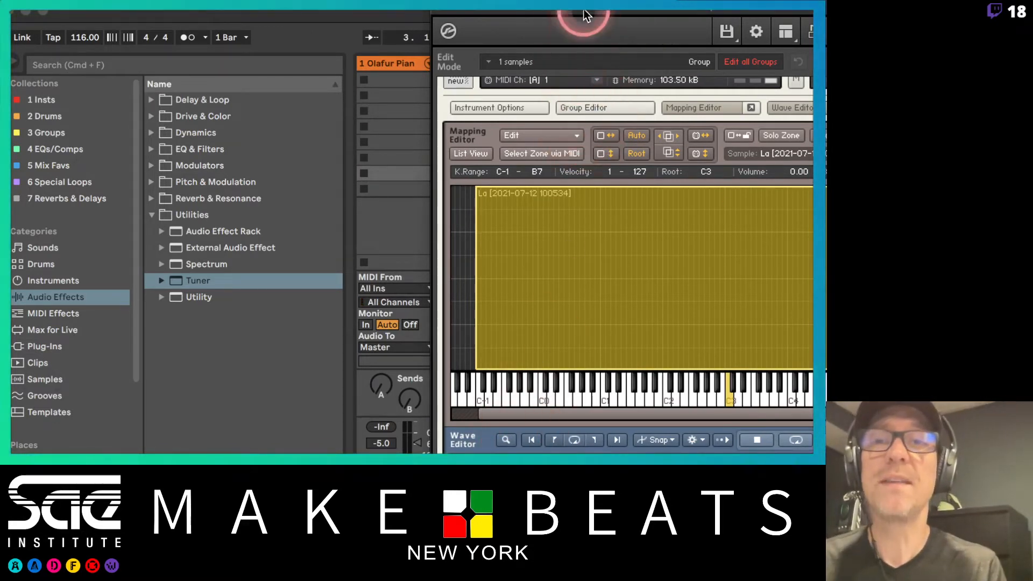
# Narrow the La zone's key range from both sides to the single root key C3.
pyautogui.moveTo(583, 12); pyautogui.dragTo(274, 15)
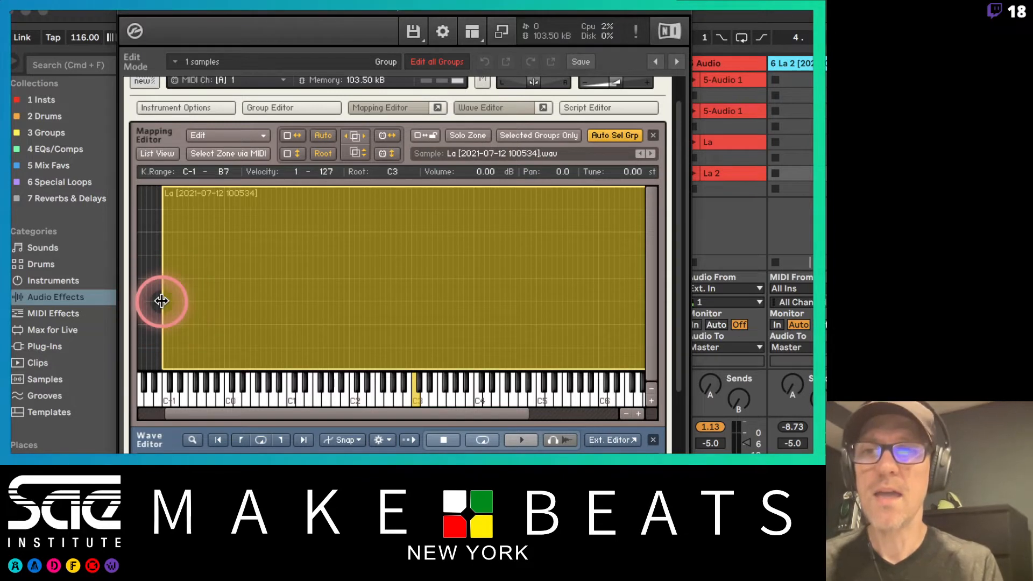
pyautogui.moveTo(161, 300); pyautogui.dragTo(353, 301)
pyautogui.moveTo(444, 414); pyautogui.dragTo(547, 418)
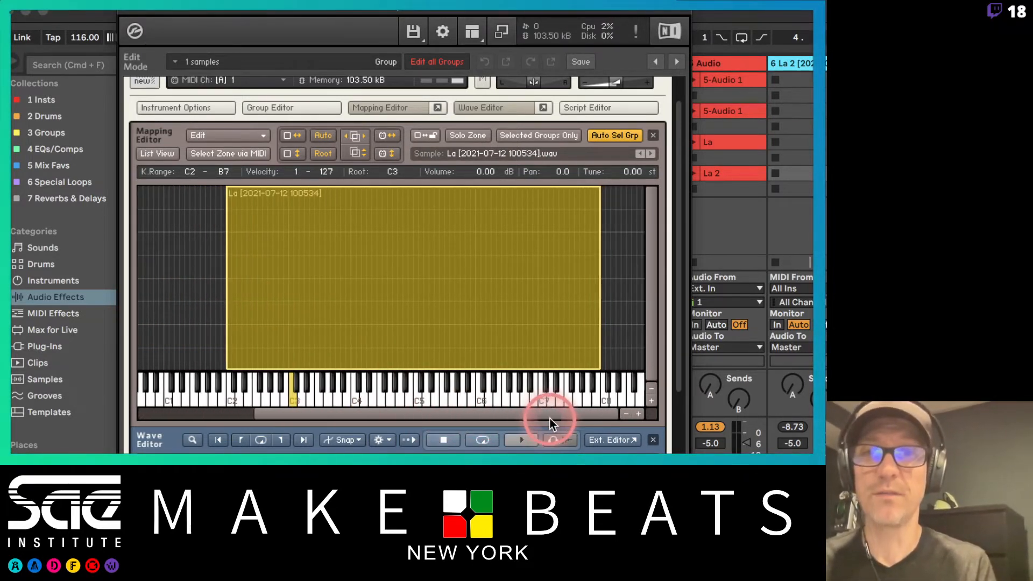
pyautogui.moveTo(600, 295); pyautogui.dragTo(294, 307)
pyautogui.moveTo(225, 280); pyautogui.dragTo(288, 289)
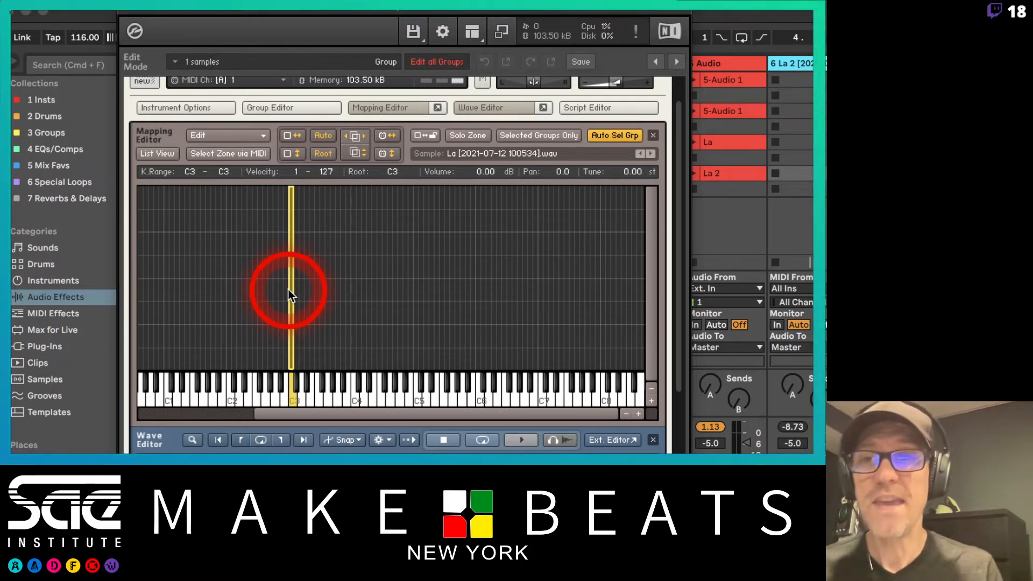
# Try the La zone at C2–A#3 and at C3 only, and set its key range to C2–C4.
pyautogui.moveTo(311, 410); pyautogui.dragTo(249, 409)
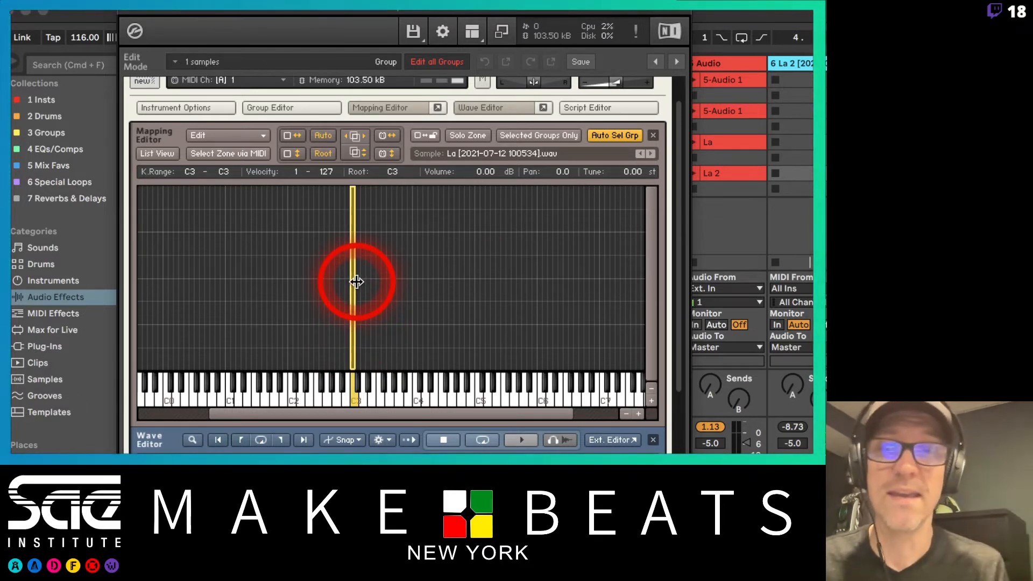
pyautogui.moveTo(356, 282); pyautogui.dragTo(285, 261)
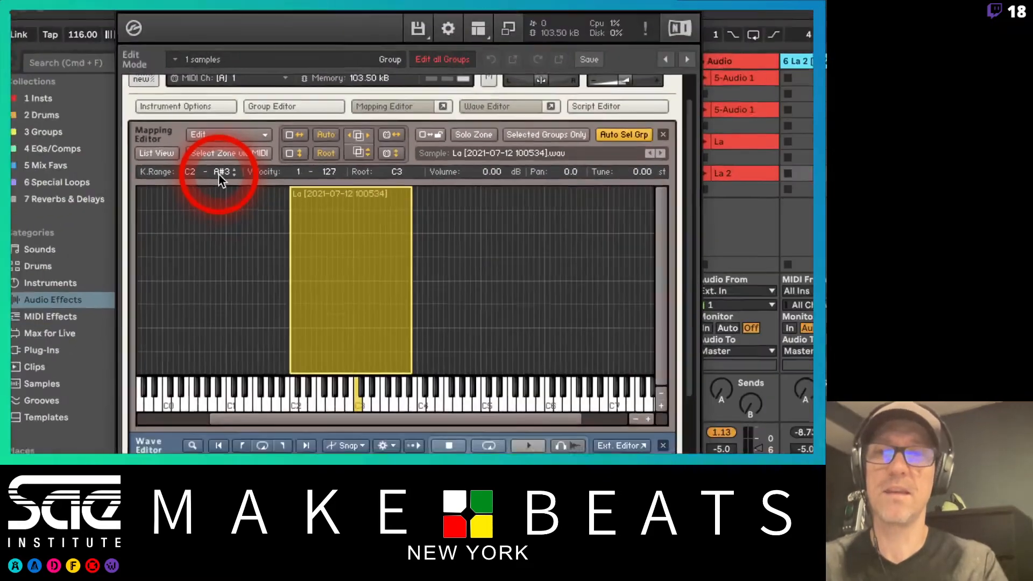
pyautogui.moveTo(290, 263); pyautogui.dragTo(358, 277)
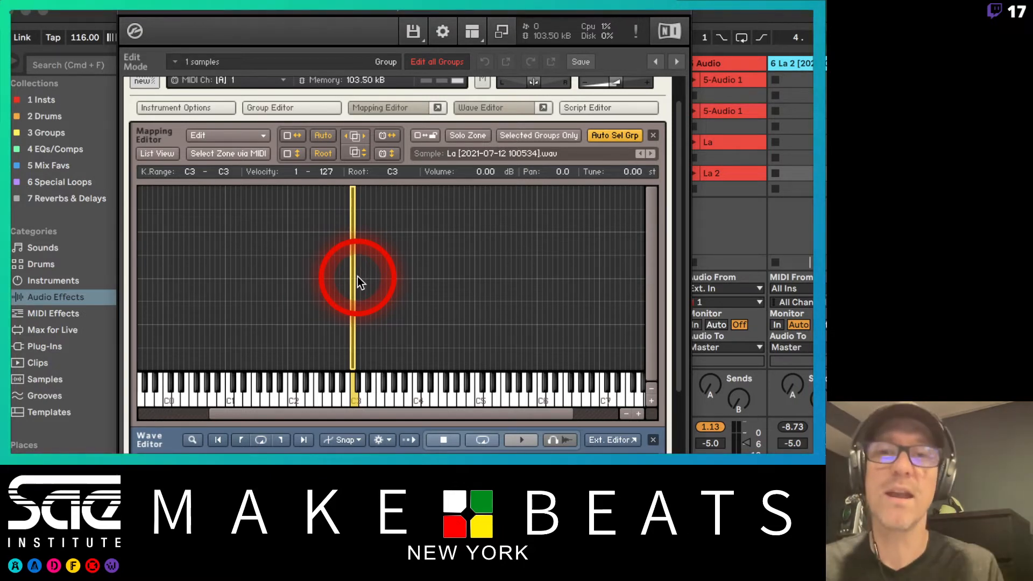
pyautogui.moveTo(356, 272); pyautogui.dragTo(282, 272)
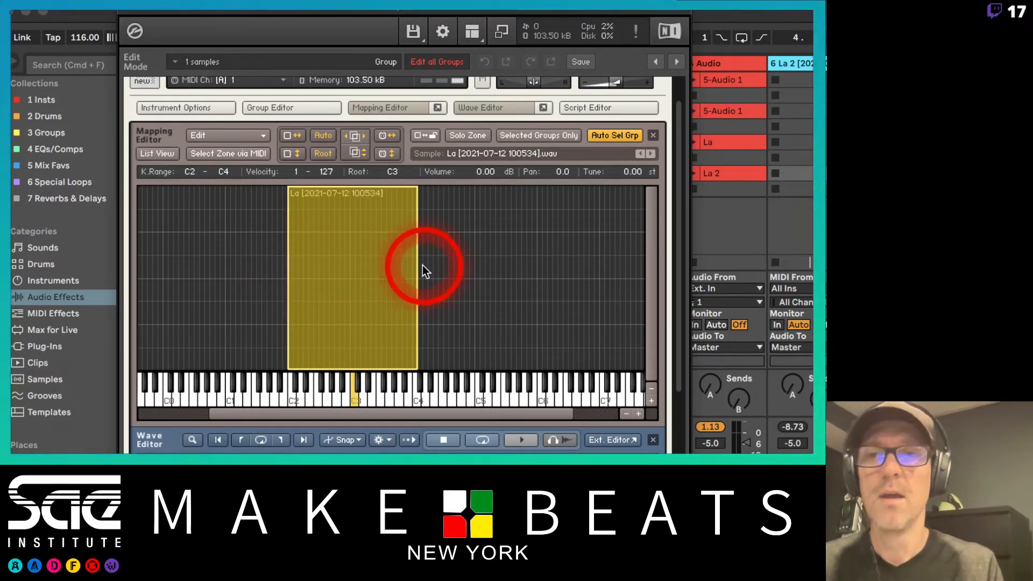
pyautogui.moveTo(359, 189); pyautogui.dragTo(339, 121)
# Check the velocity zone, multisampling and groups vocabulary in 37 Sampling Introduction.pdf, and return to Ableton Live.
pyautogui.press('super+Tab')
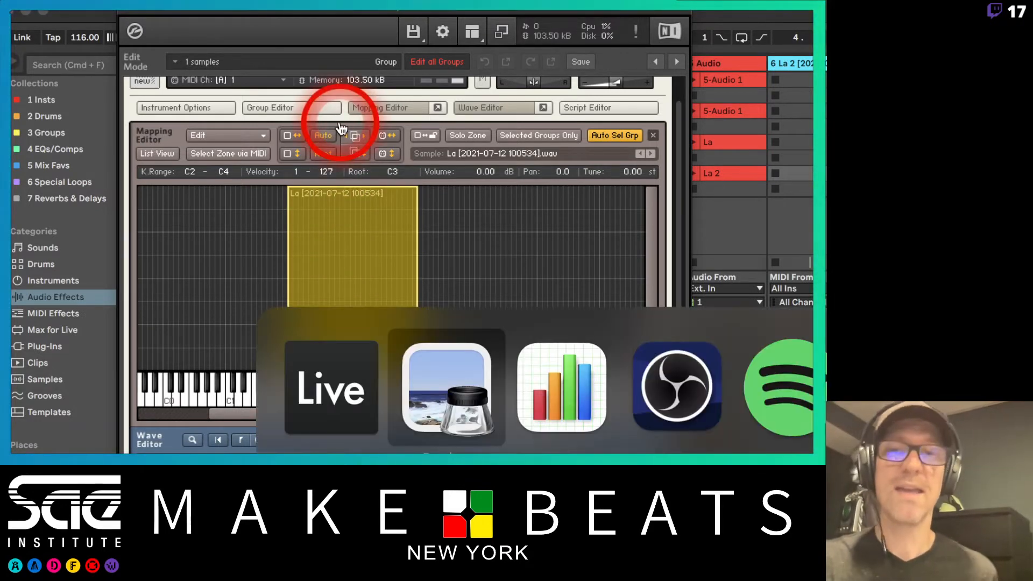
pyautogui.press('Down')
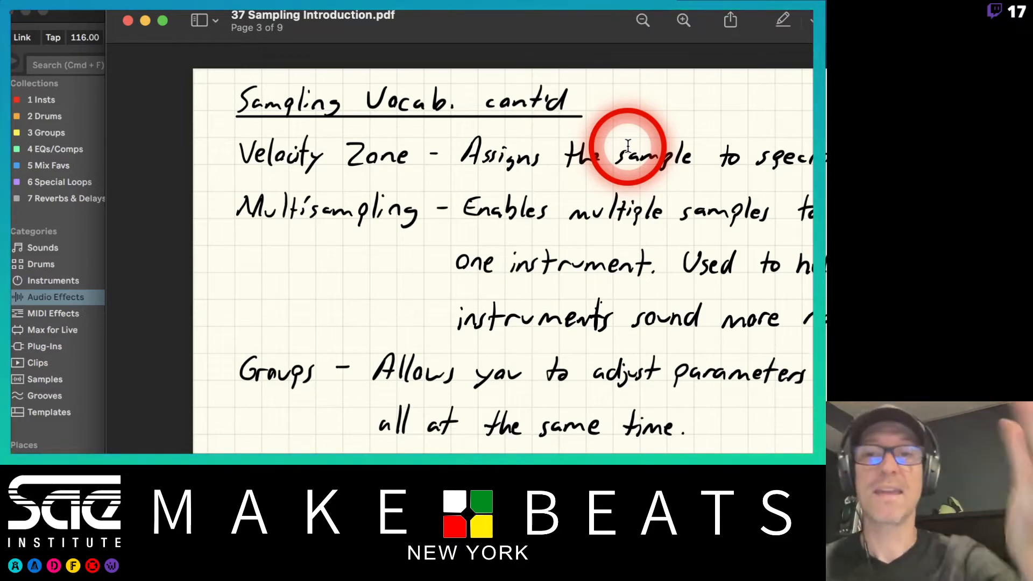
pyautogui.press('super+Tab')
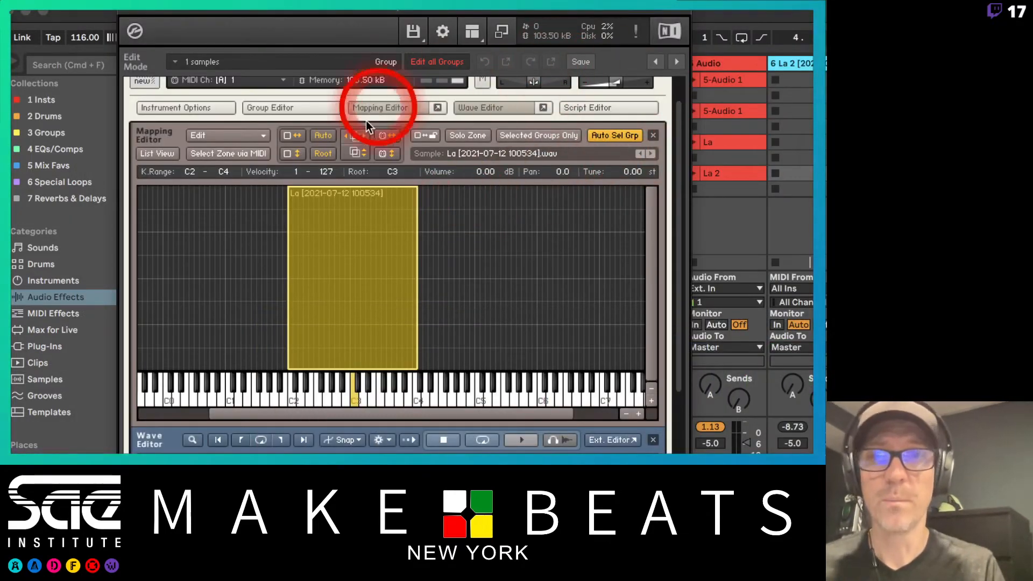
# Limit the La zone's velocity range to 1–63.
pyautogui.moveTo(351, 186); pyautogui.dragTo(335, 280)
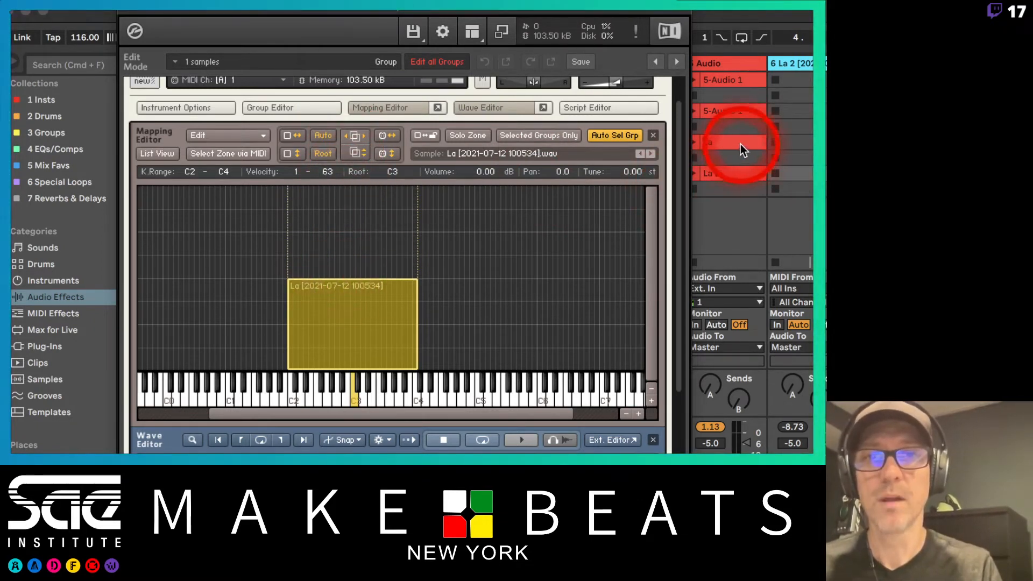
pyautogui.moveTo(739, 143); pyautogui.dragTo(421, 230)
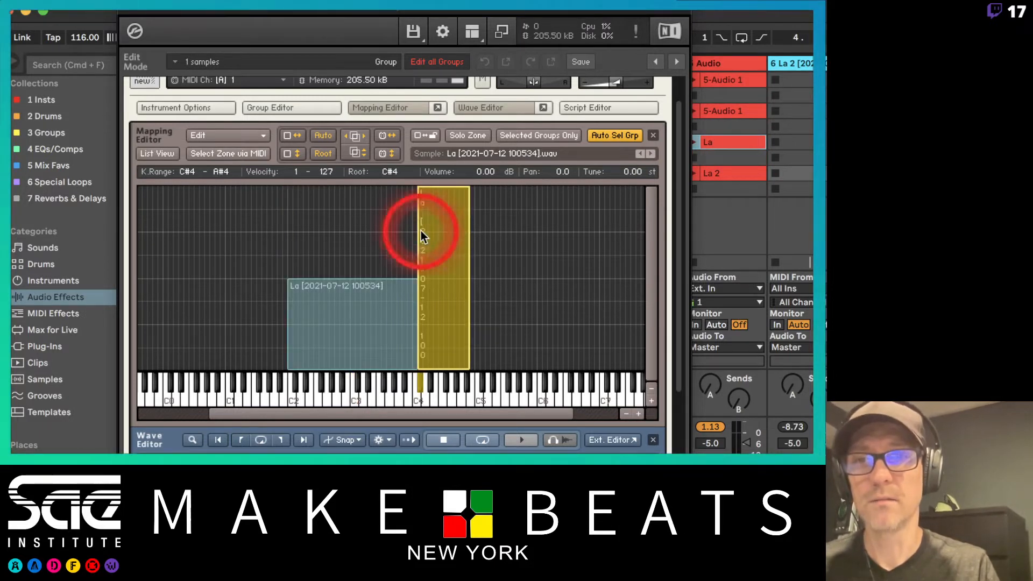
pyautogui.click(438, 370)
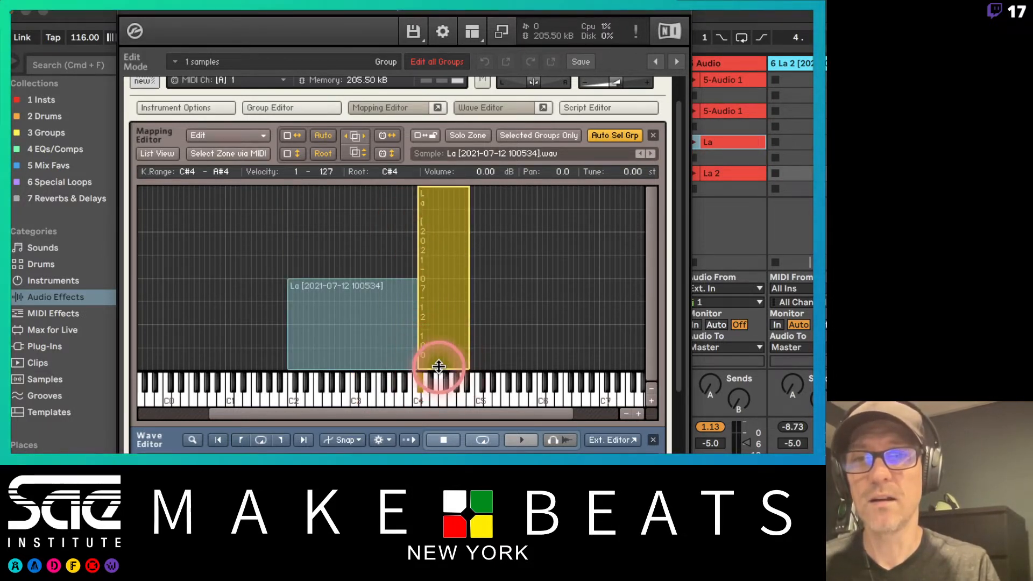
pyautogui.moveTo(437, 373); pyautogui.dragTo(285, 230)
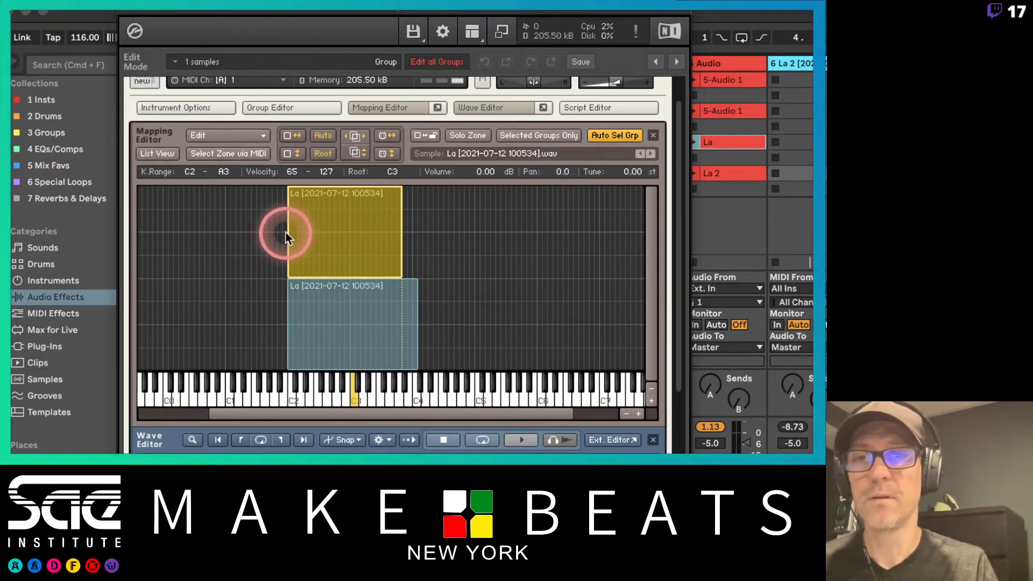
pyautogui.click(399, 223)
pyautogui.moveTo(401, 228); pyautogui.dragTo(410, 253)
pyautogui.click(359, 389)
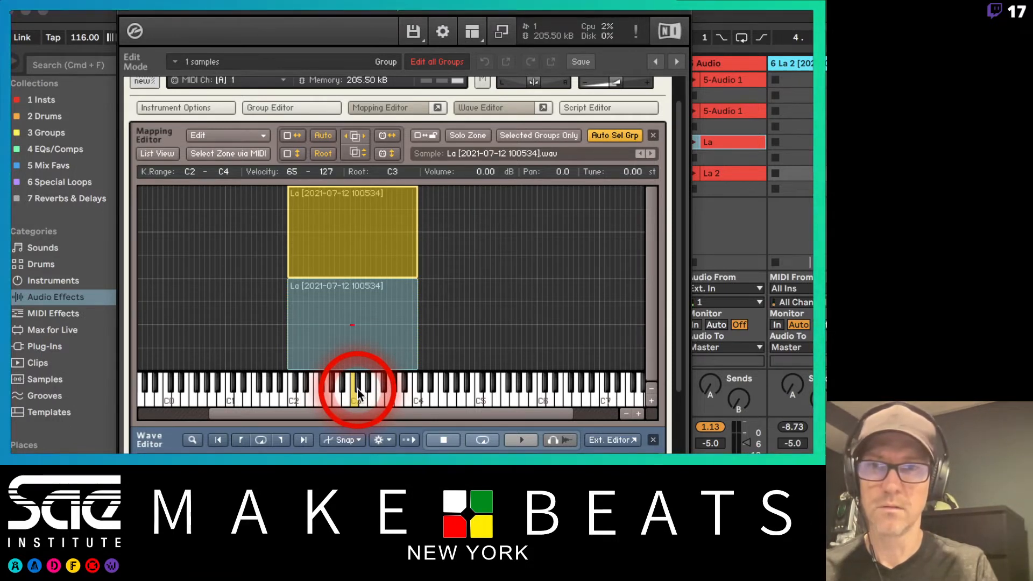
pyautogui.click(371, 228)
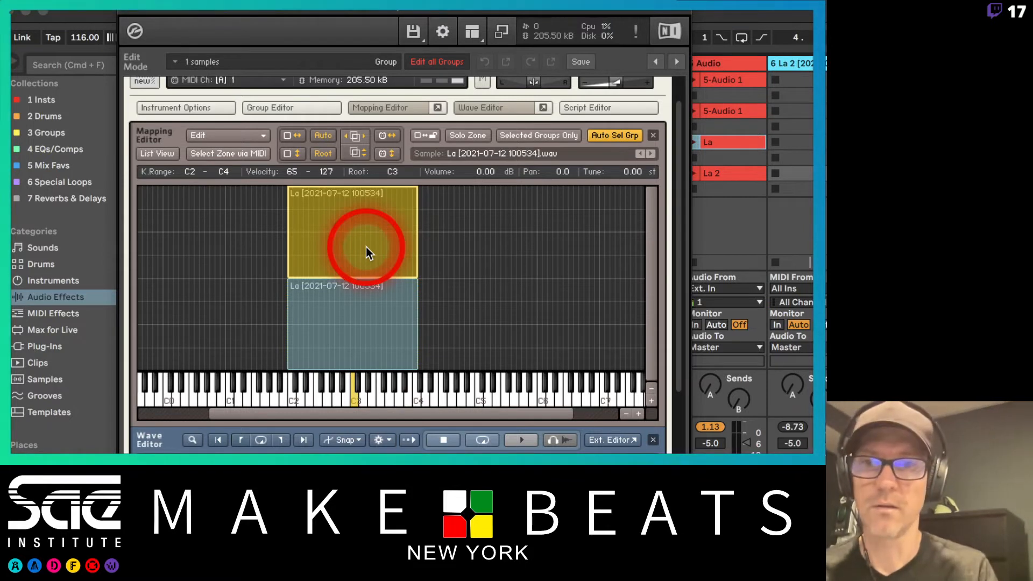
pyautogui.rightClick(367, 248)
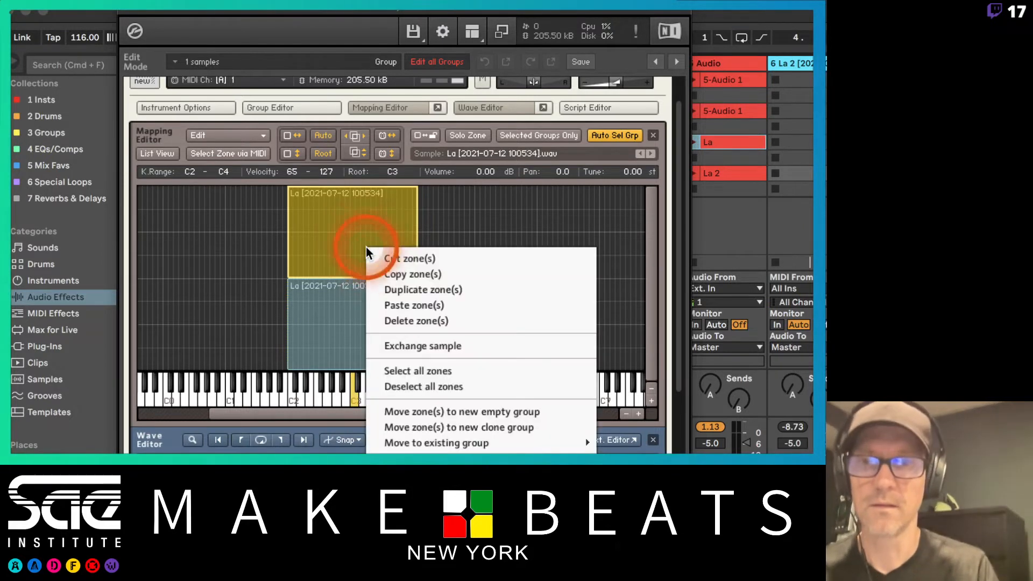
pyautogui.click(414, 259)
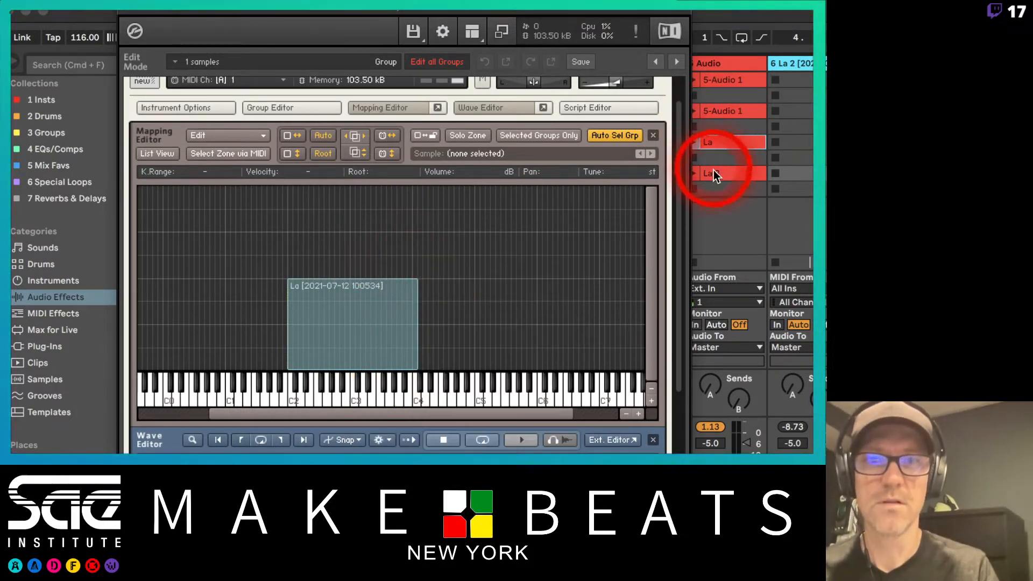
# Map the La 2 clip as a second zone above the La zone, spanning C2–C4 at velocity 65–127 with root C3.
pyautogui.moveTo(714, 170); pyautogui.dragTo(439, 277)
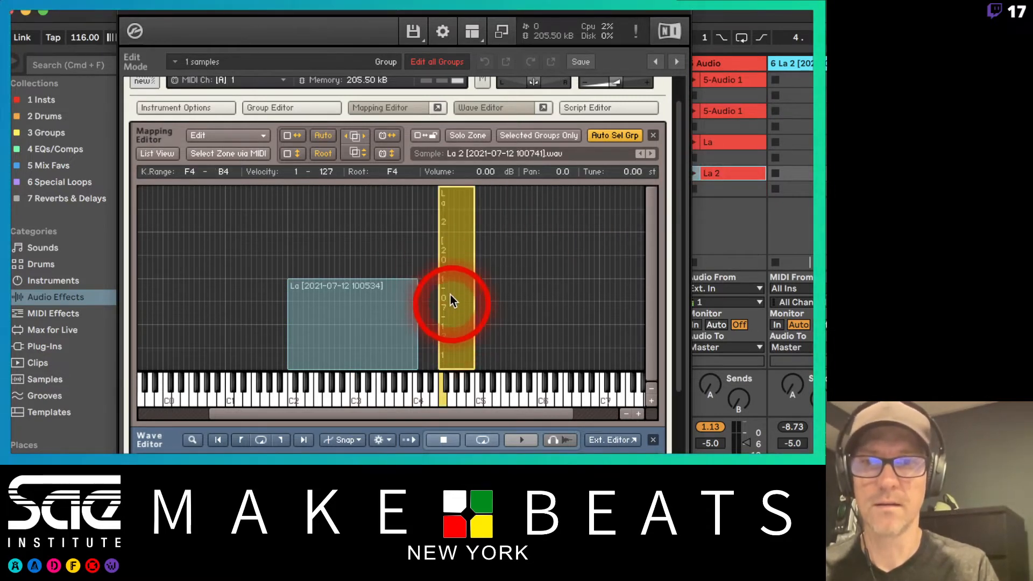
pyautogui.moveTo(455, 371); pyautogui.dragTo(454, 274)
pyautogui.moveTo(453, 232); pyautogui.dragTo(286, 225)
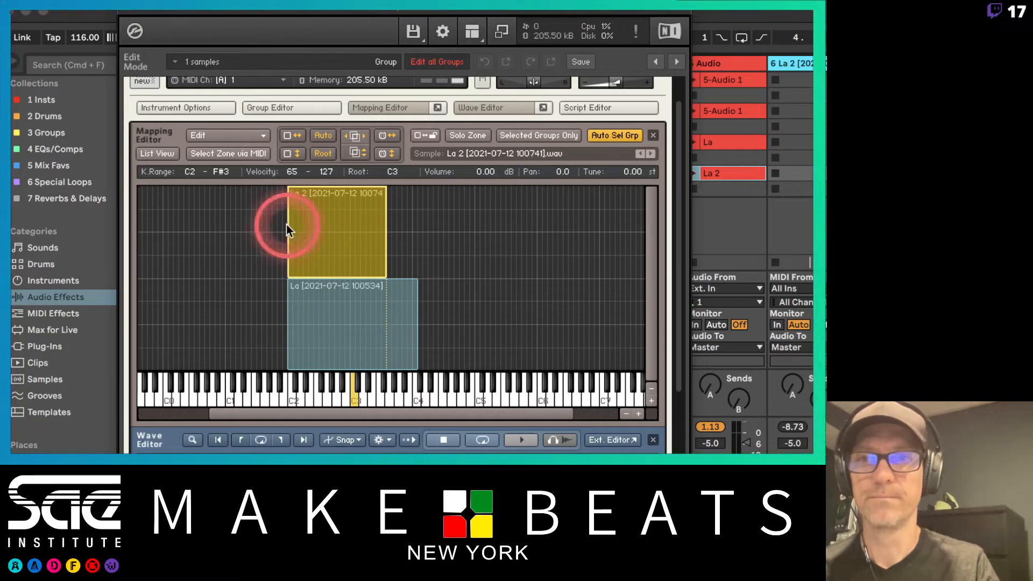
pyautogui.moveTo(388, 230); pyautogui.dragTo(421, 231)
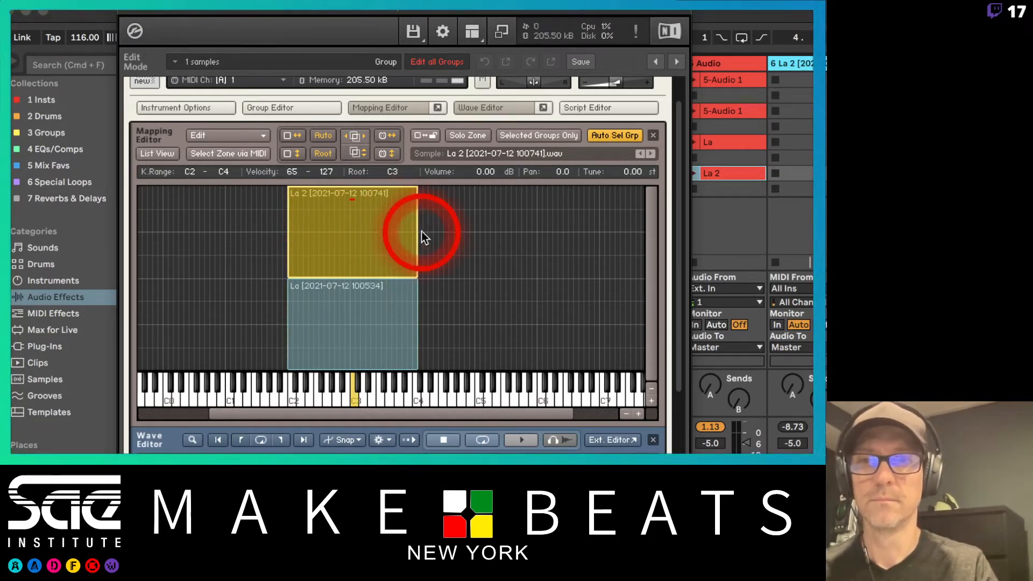
# Raise the velocity split so the La 2 zone covers 93–127 and the La zone covers 1–91.
pyautogui.moveTo(363, 270); pyautogui.dragTo(356, 237)
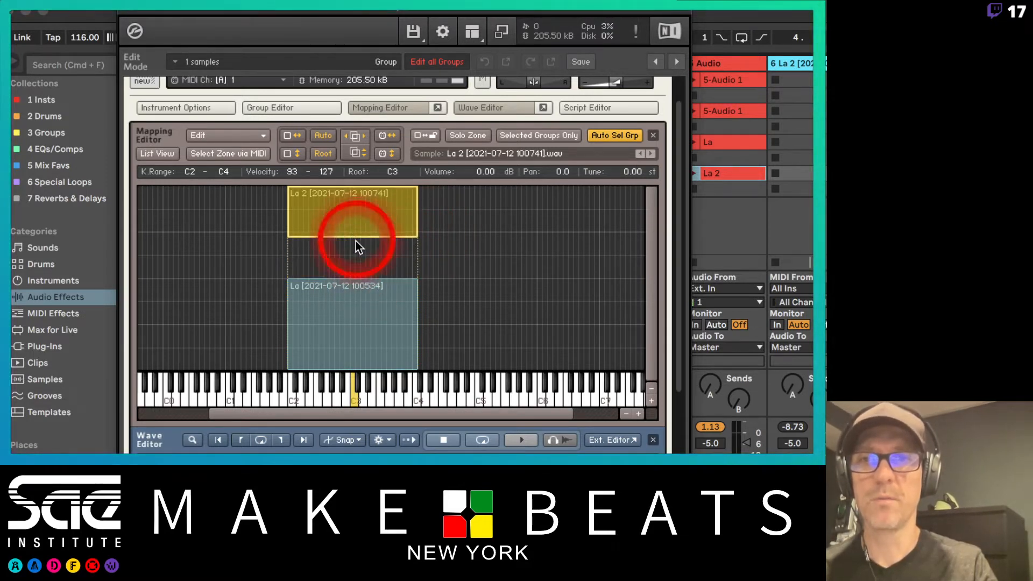
pyautogui.doubleClick(353, 280)
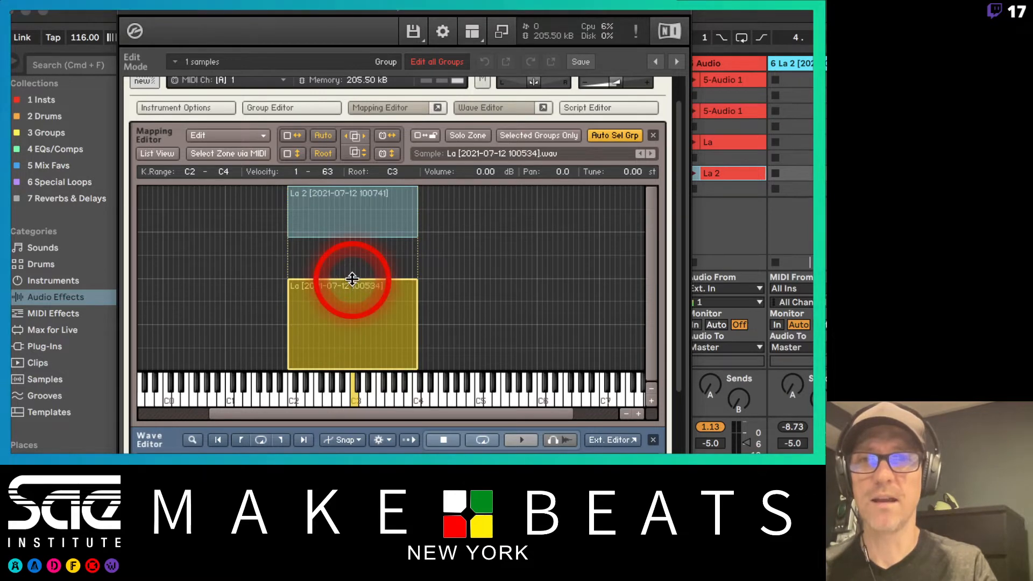
pyautogui.click(419, 109)
pyautogui.moveTo(357, 279); pyautogui.dragTo(360, 239)
pyautogui.click(360, 238)
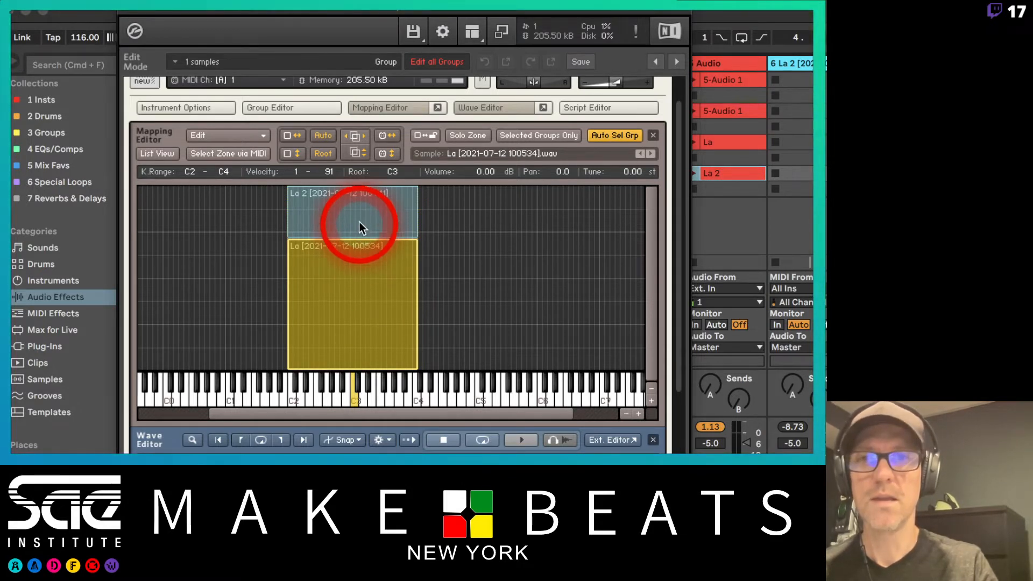
pyautogui.click(359, 221)
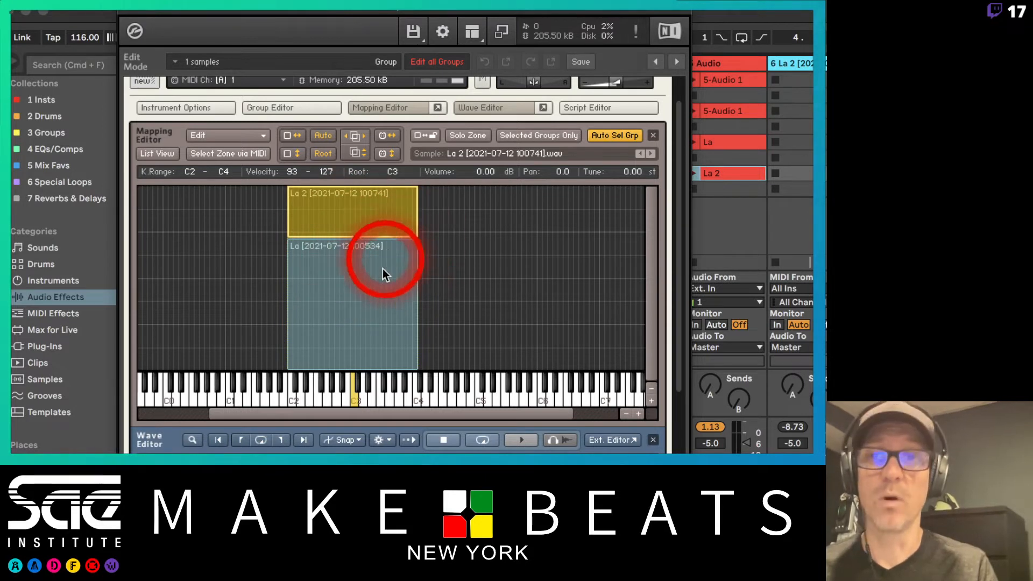
# Try D3, A#2 and B2 as the La 2 zone's root note against the La zone.
pyautogui.click(354, 397)
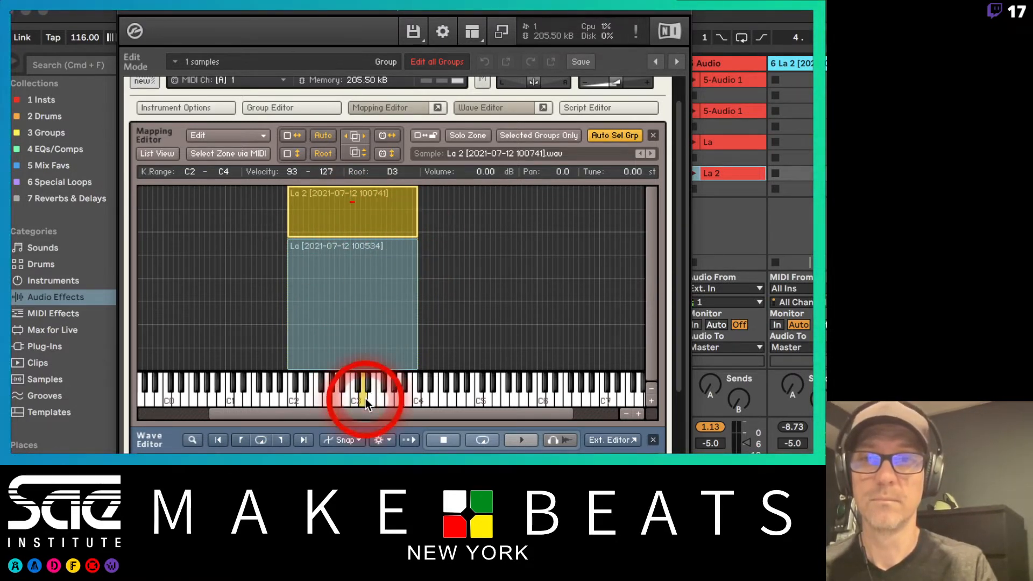
pyautogui.moveTo(366, 399); pyautogui.dragTo(345, 399)
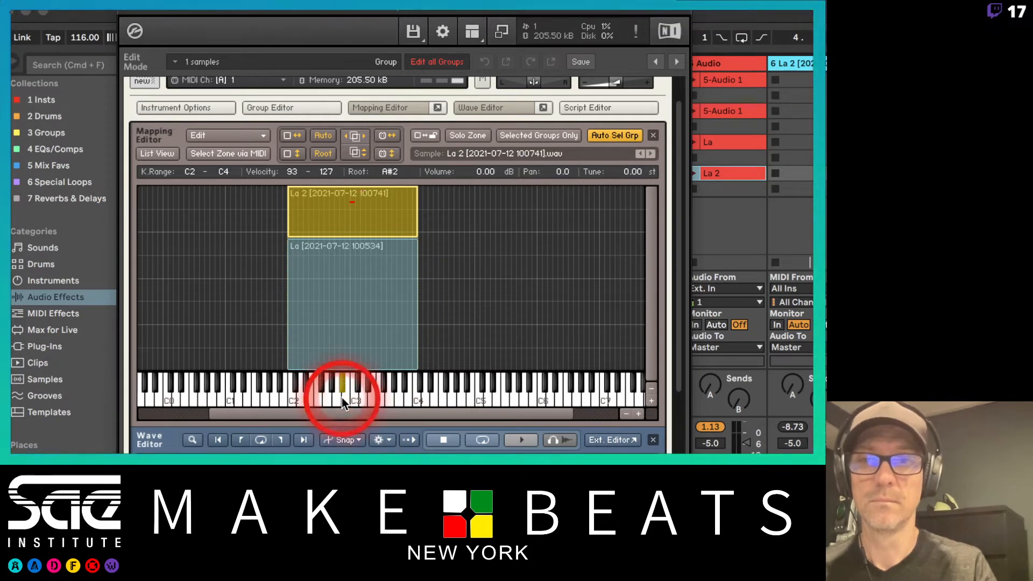
pyautogui.click(340, 380)
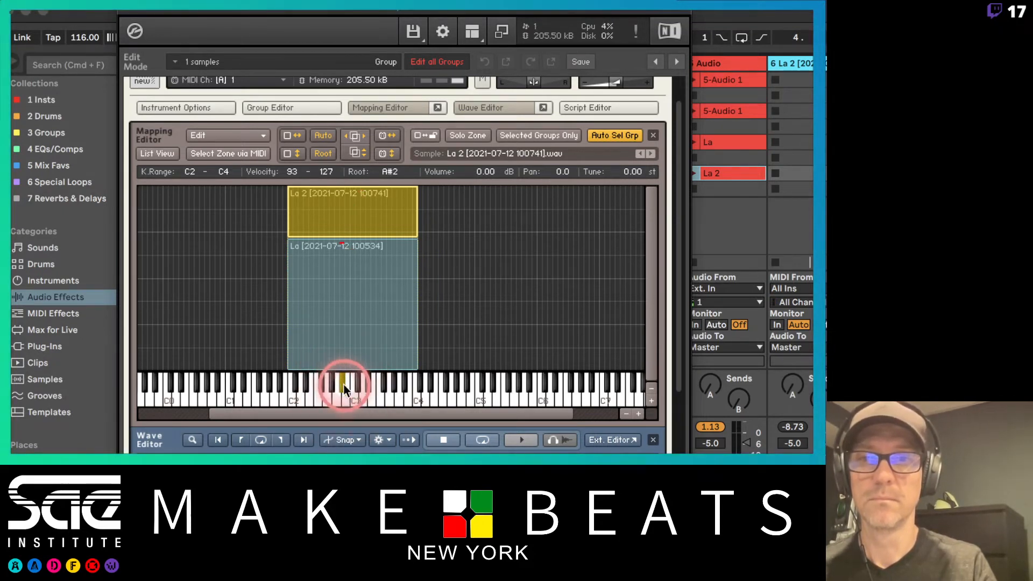
pyautogui.click(347, 397)
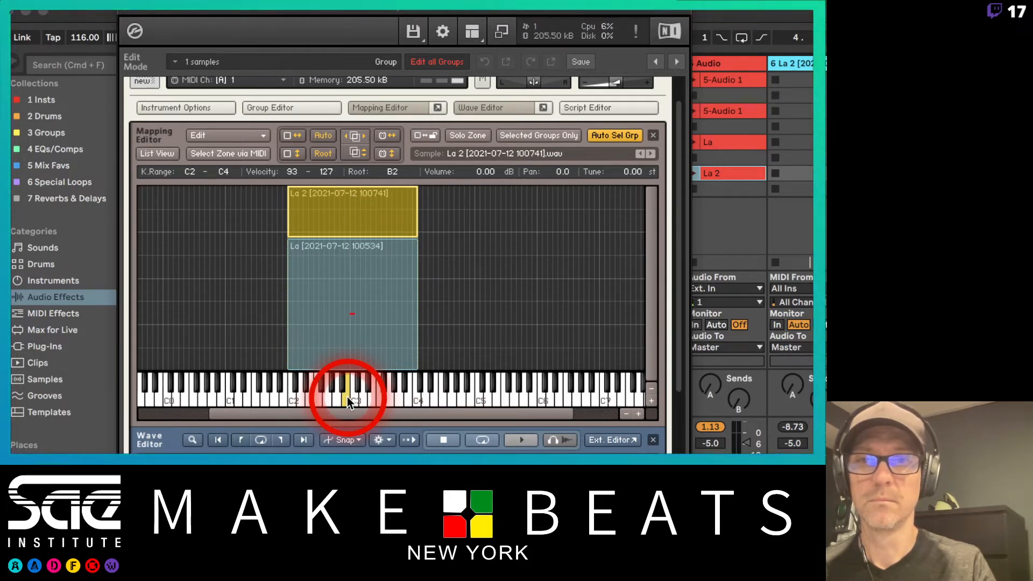
pyautogui.click(363, 401)
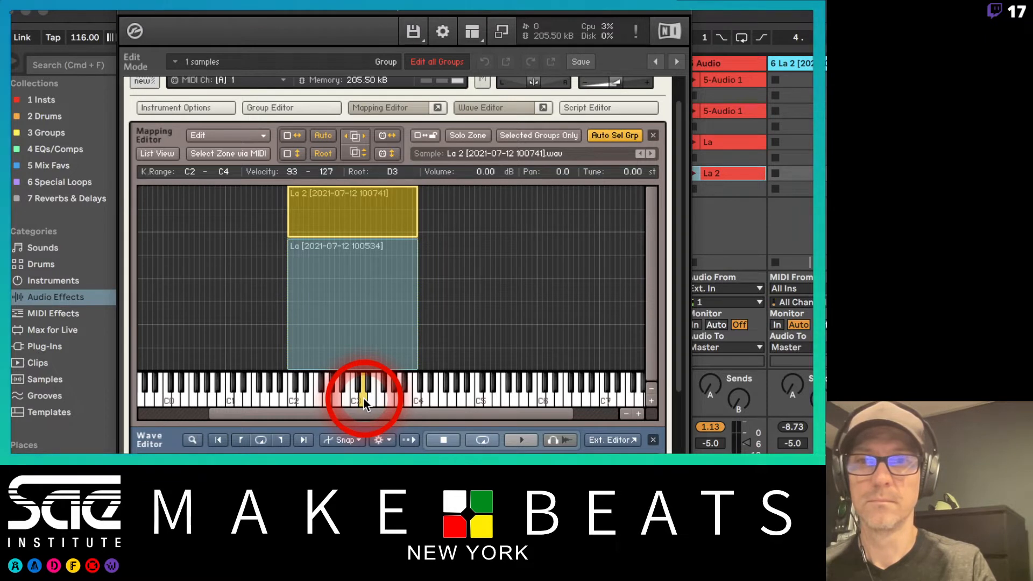
pyautogui.click(365, 396)
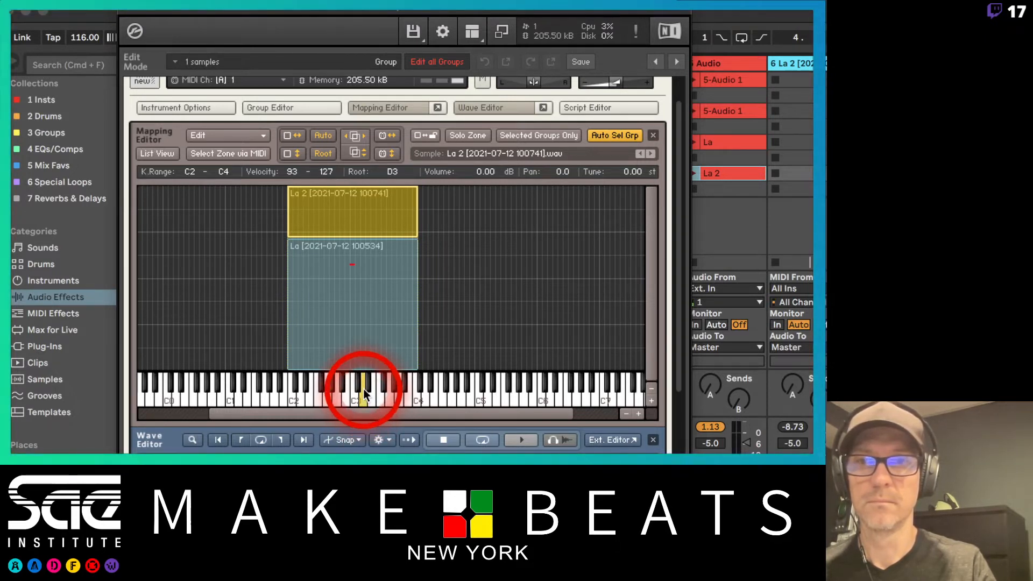
# Set the La 2 zone's root note to C#3 and its tuning to -0.66 st.
pyautogui.click(357, 388)
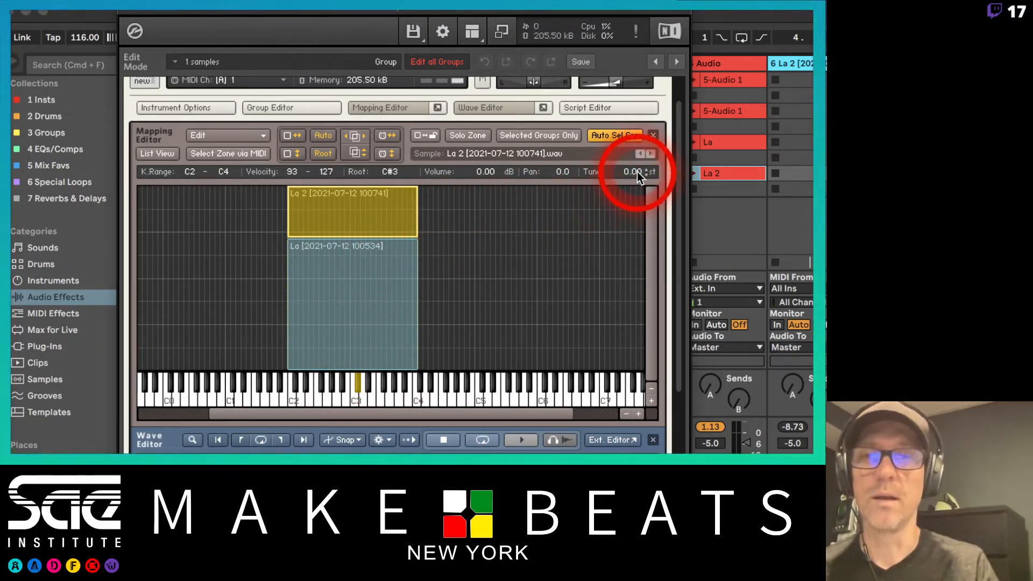
pyautogui.moveTo(637, 172); pyautogui.dragTo(634, 220)
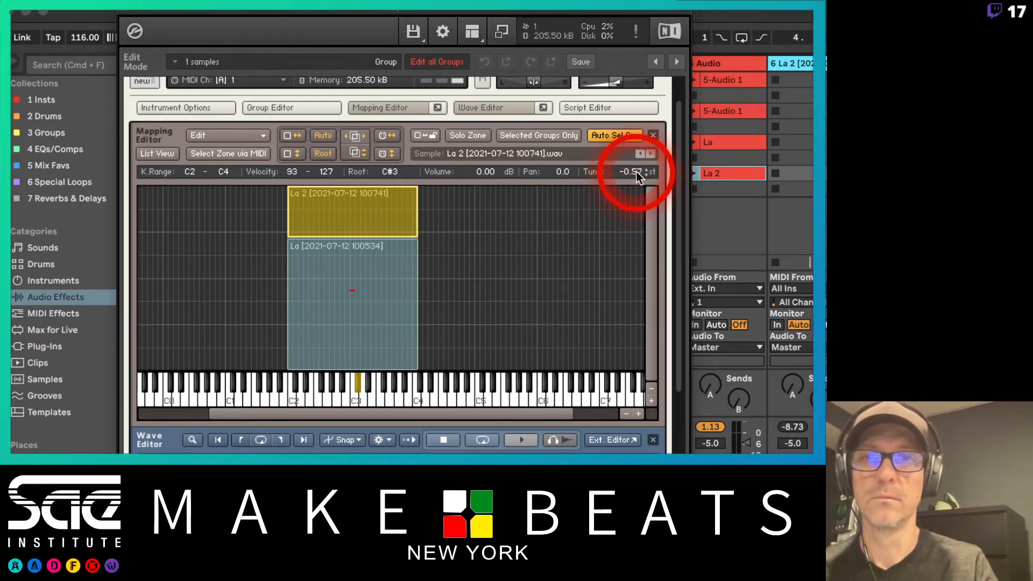
pyautogui.moveTo(637, 173); pyautogui.dragTo(638, 179)
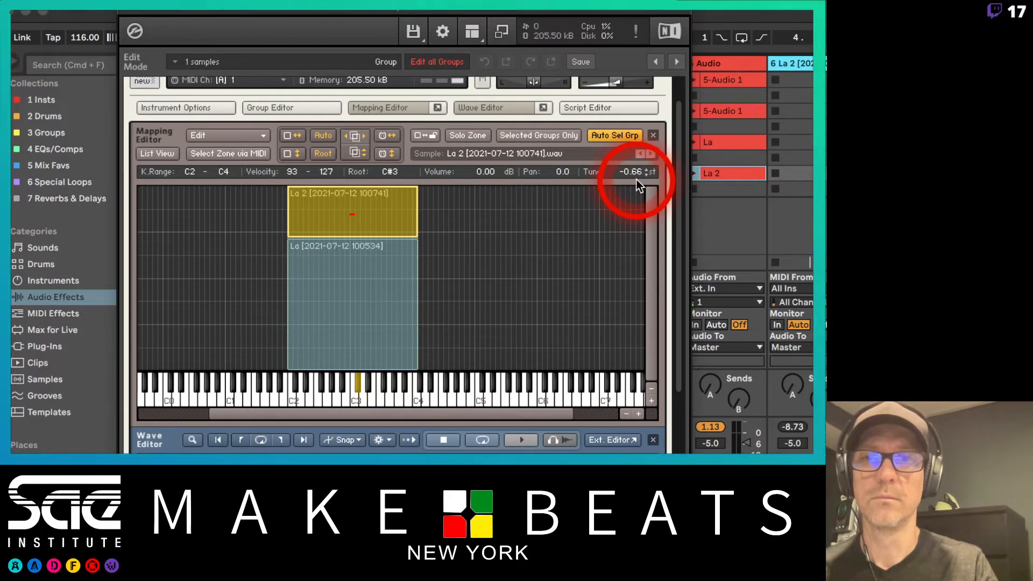
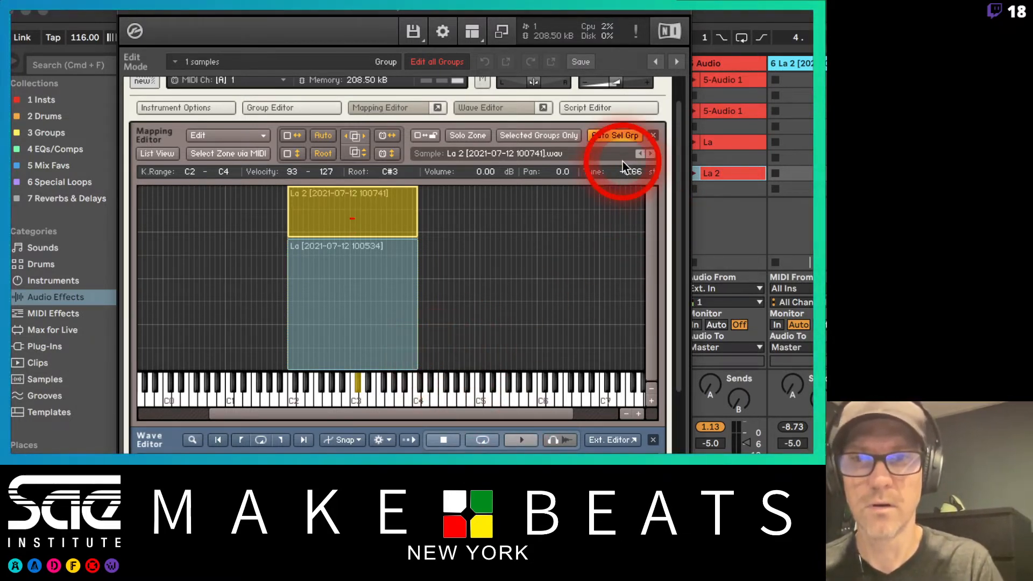
# Compare C#3, C3 and D3 as the La 2 zone's root note, and set it to D3.
pyautogui.click(360, 382)
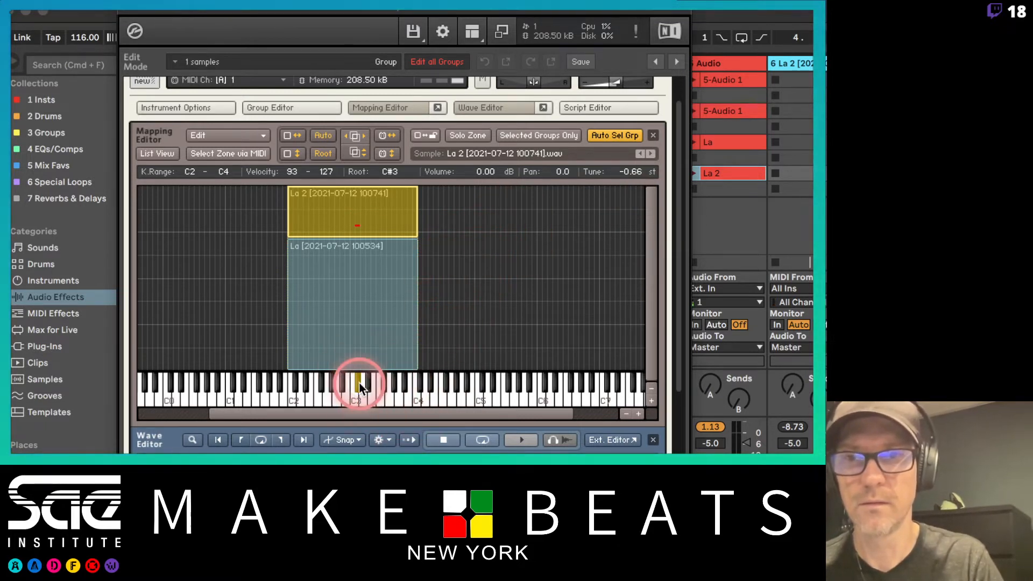
pyautogui.click(353, 395)
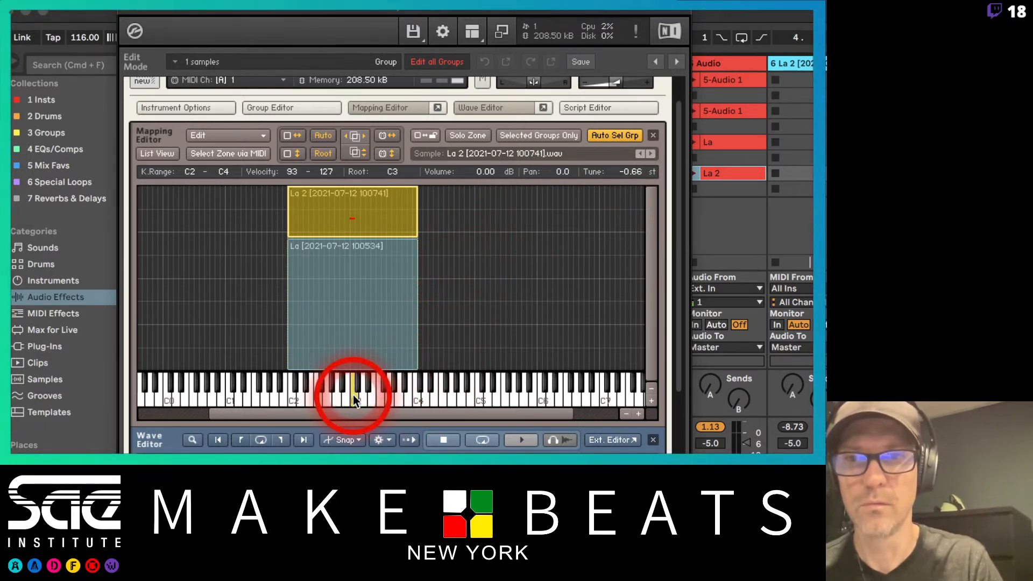
pyautogui.click(352, 382)
pyautogui.click(366, 402)
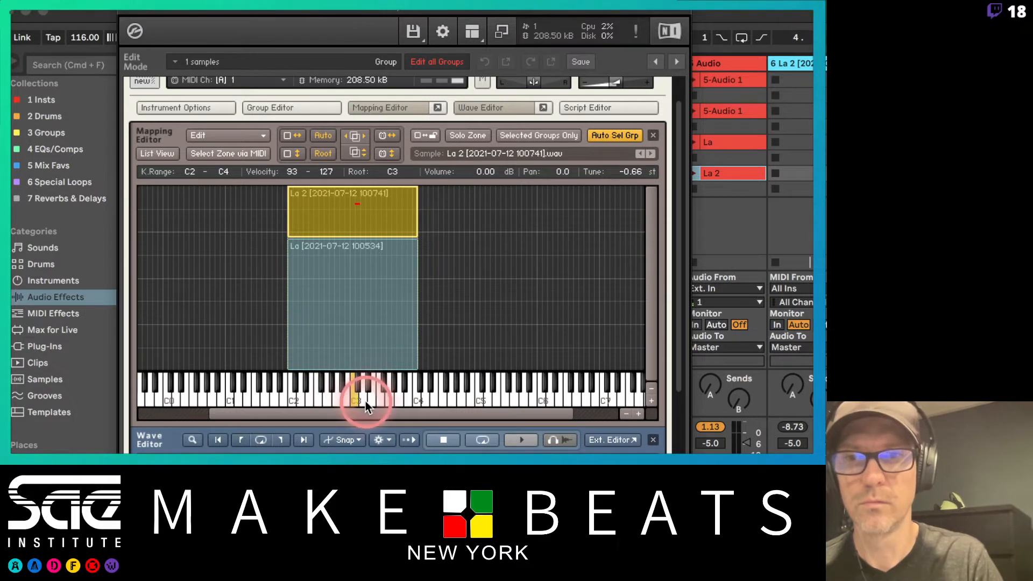
pyautogui.click(353, 401)
pyautogui.click(364, 398)
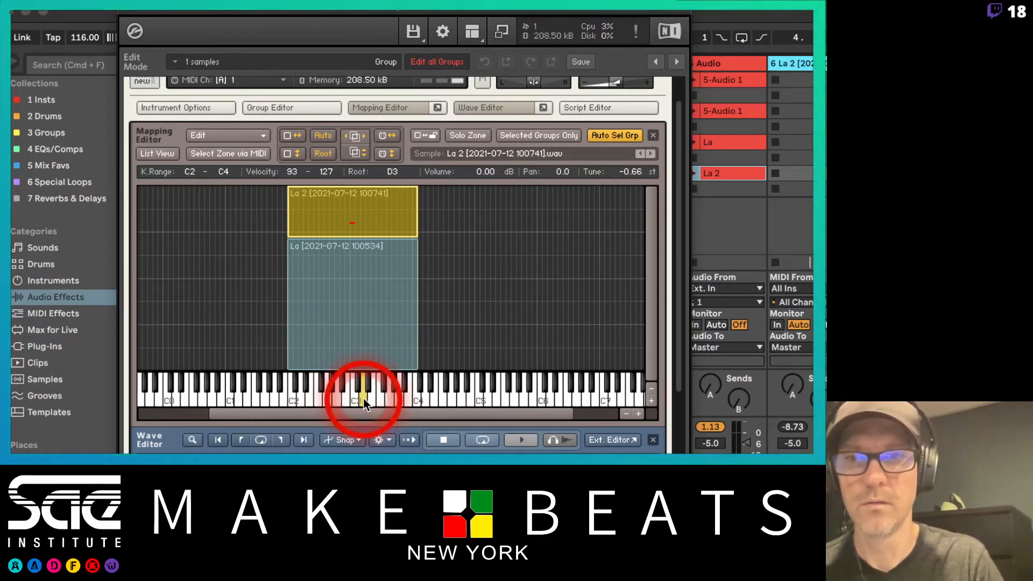
# Compare the mapping of the La and La 2 zones by selecting each in turn.
pyautogui.click(425, 305)
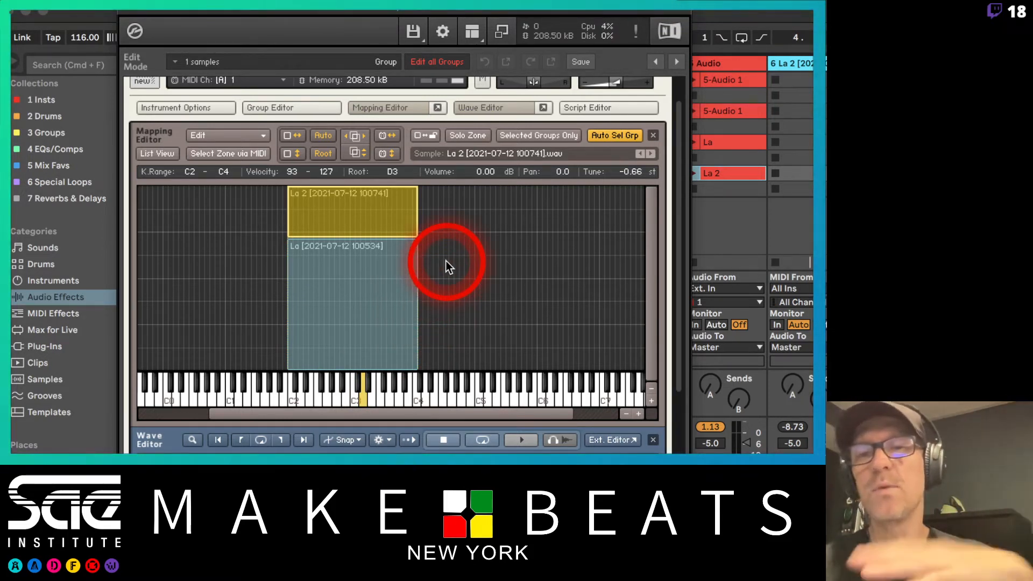
pyautogui.click(373, 277)
pyautogui.click(363, 215)
pyautogui.click(355, 293)
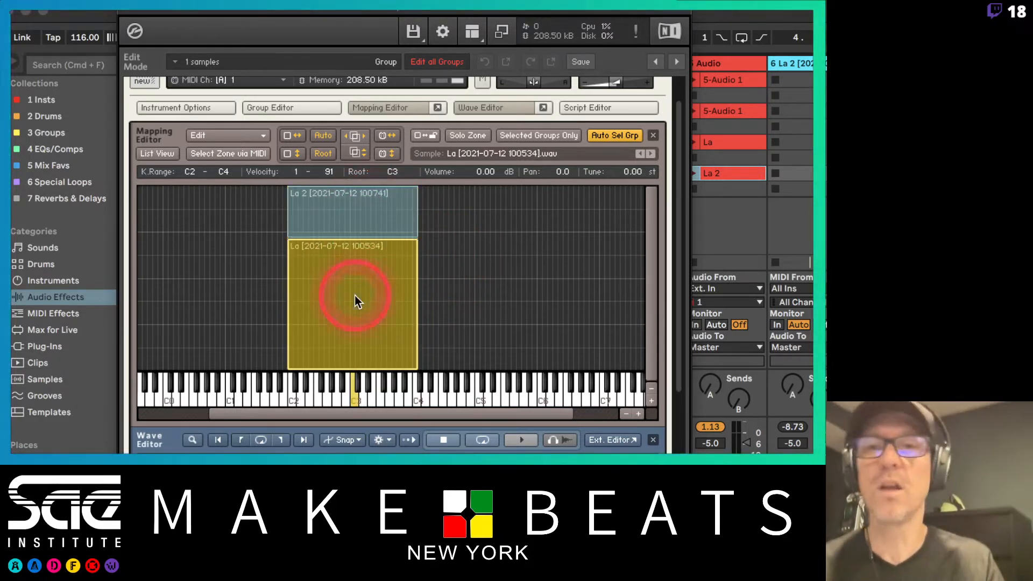
pyautogui.click(353, 223)
pyautogui.click(353, 217)
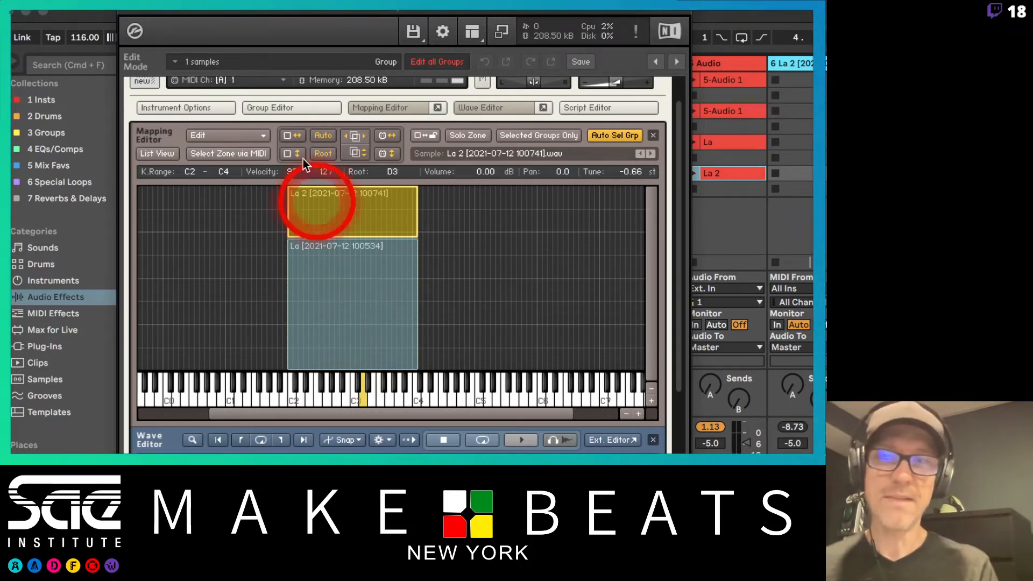
# Check the multisampling definition in 37 Sampling Introduction.pdf, and return to Ableton Live.
pyautogui.press('super+Tab')
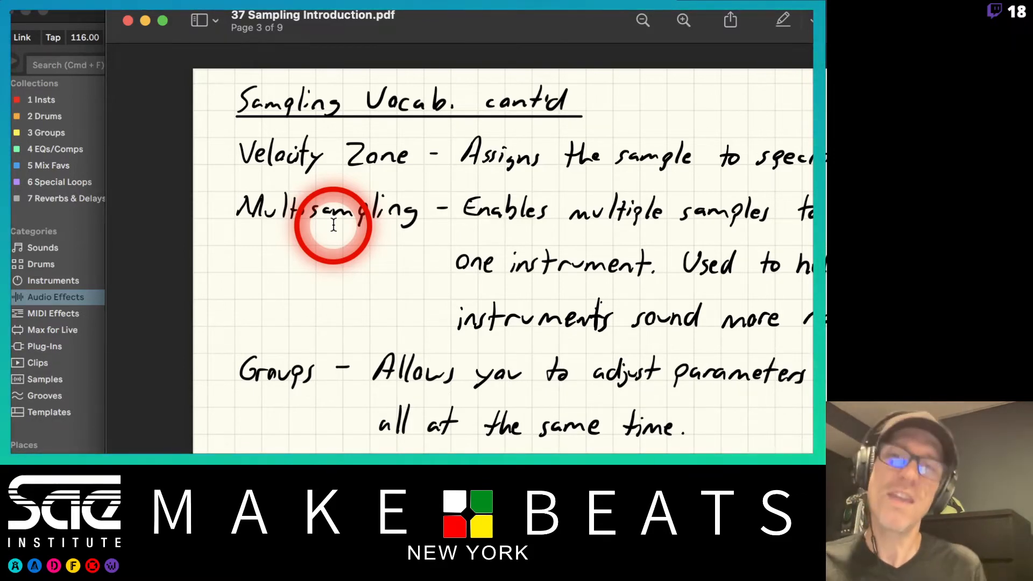
pyautogui.click(61, 14)
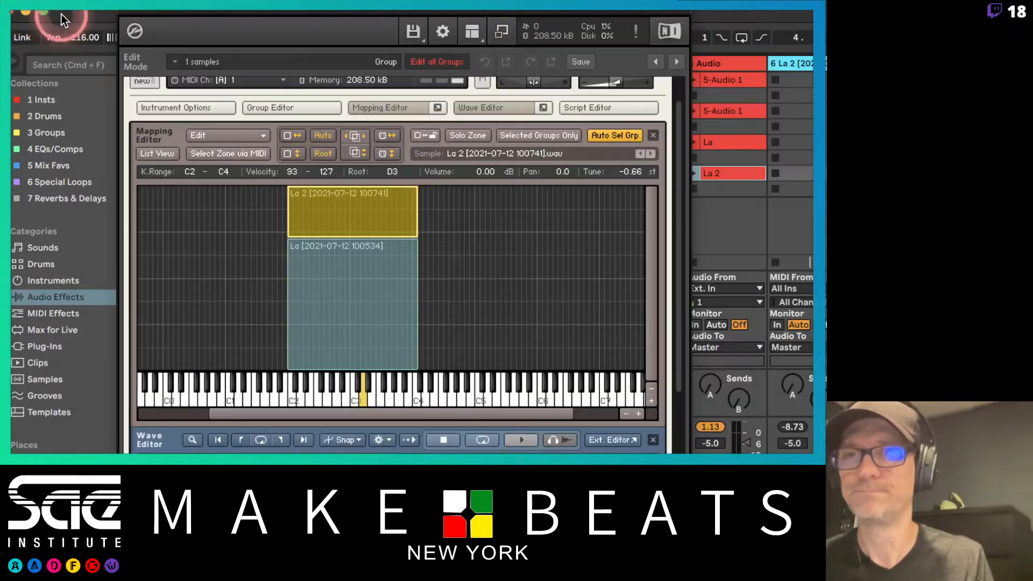
# Move the Kontakt window aside to uncover the browser and the session tracks.
pyautogui.click(209, 29)
pyautogui.moveTo(198, 8); pyautogui.dragTo(694, 83)
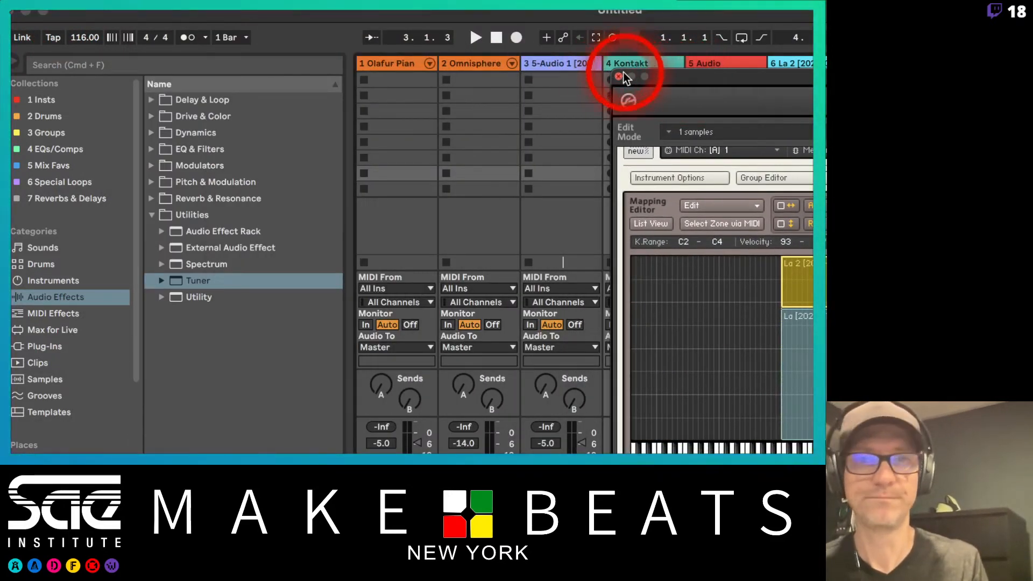
# Delete the La 2 and La zones from Kontakt's mapping and close the Kontakt window.
pyautogui.press('Delete')
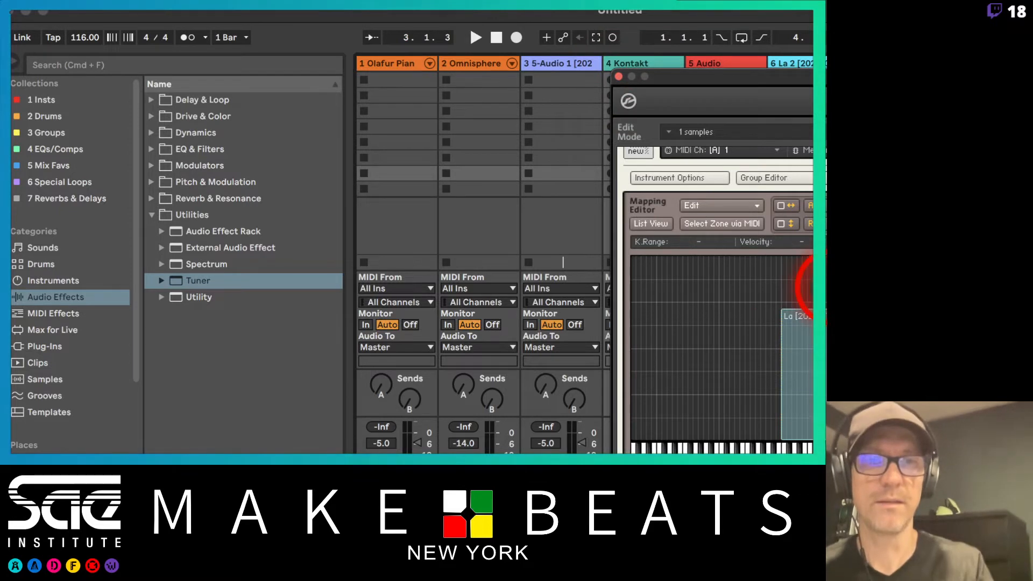
pyautogui.click(825, 324)
pyautogui.press('Delete')
pyautogui.scroll(1, 785, 266)
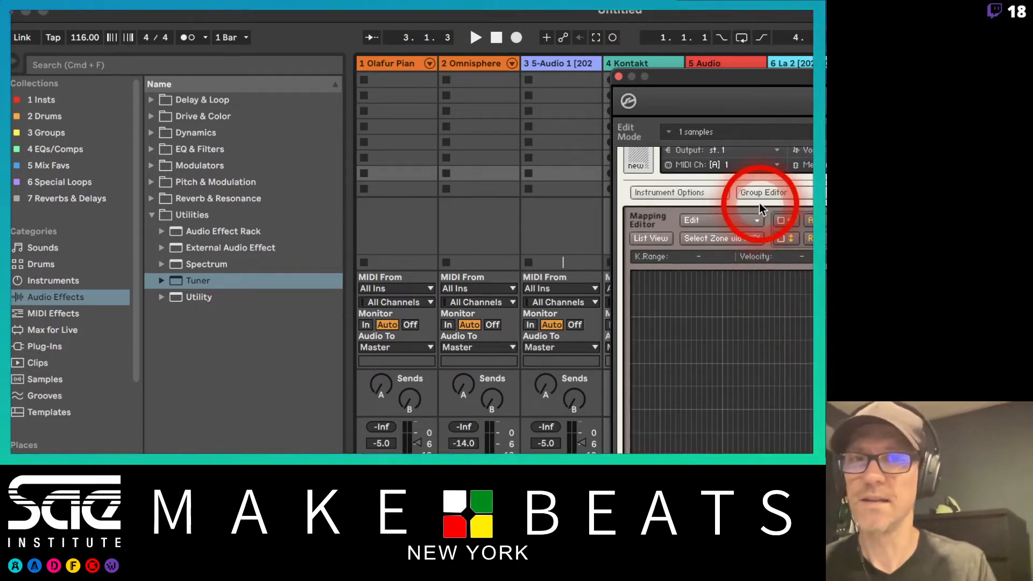
pyautogui.click(619, 76)
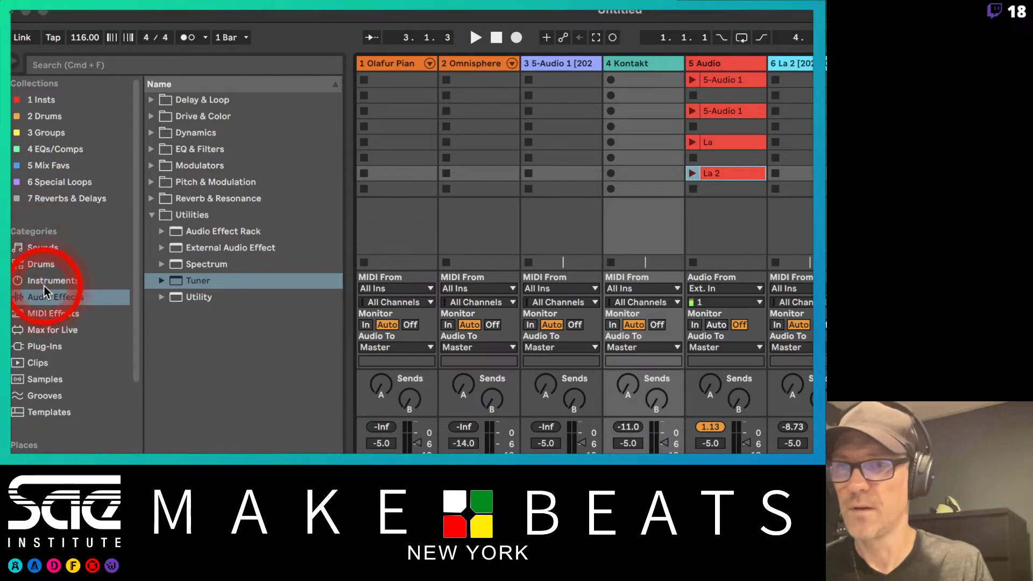
# Search the browser's samples for "piano".
pyautogui.click(38, 379)
pyautogui.click(214, 61)
pyautogui.write('piano')
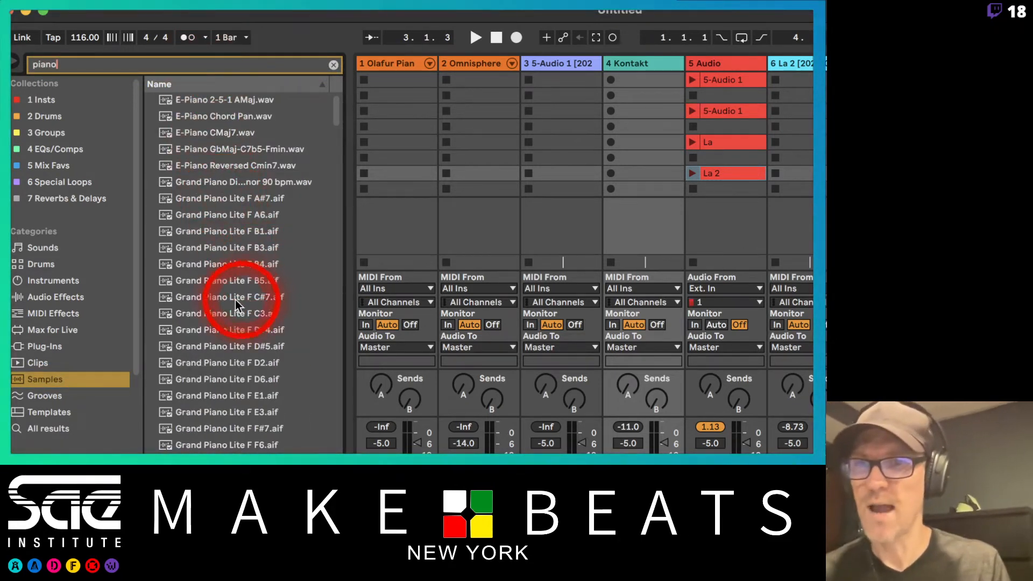
# Try to load Grand Piano Lite F C3.aif into Kontakt, and decline to continue loading.
pyautogui.click(224, 313)
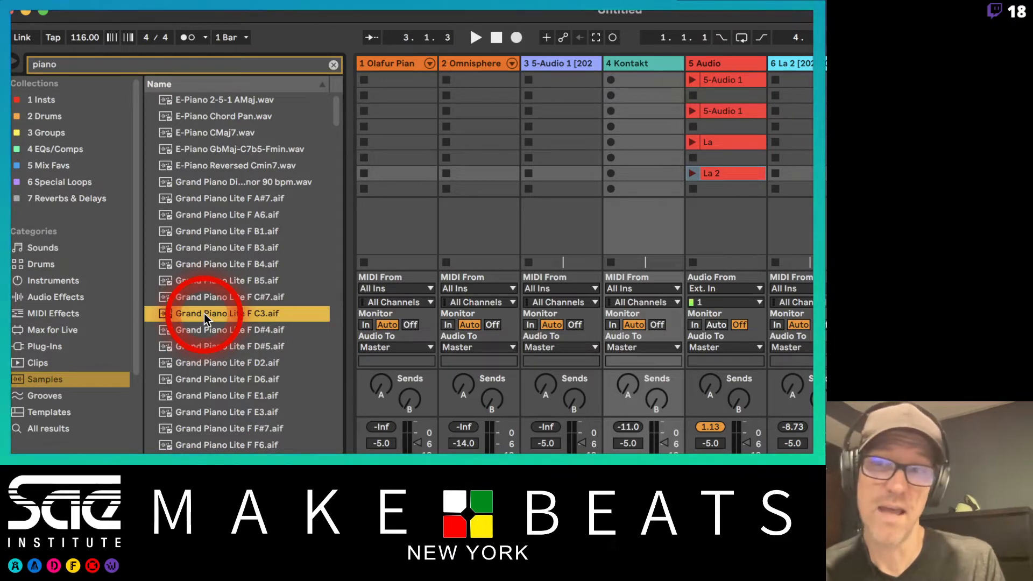
pyautogui.moveTo(204, 314); pyautogui.dragTo(807, 460)
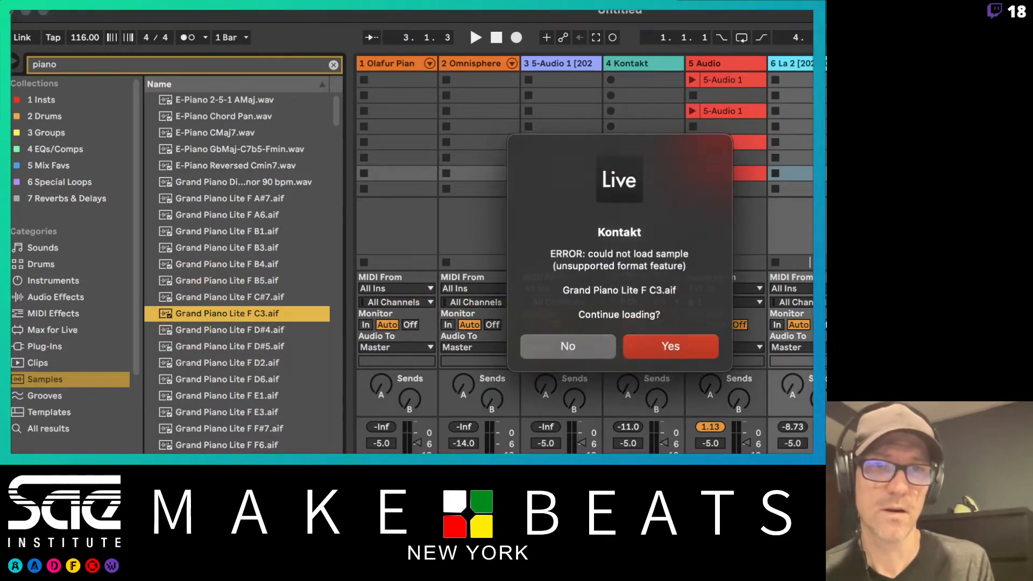
pyautogui.click(570, 347)
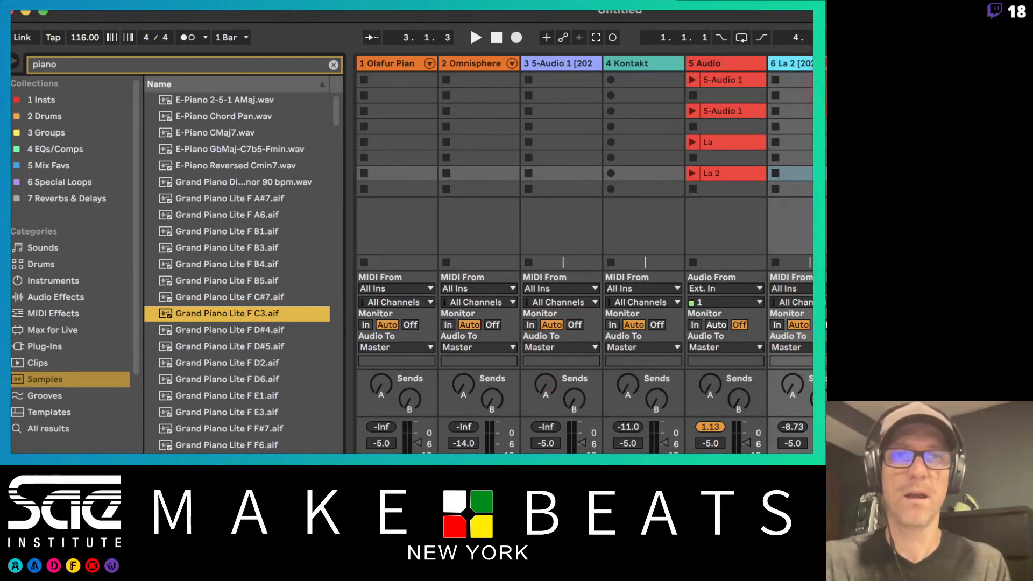
# Remove Kontakt from track 4 and load the Sampler instrument in its place.
pyautogui.click(613, 62)
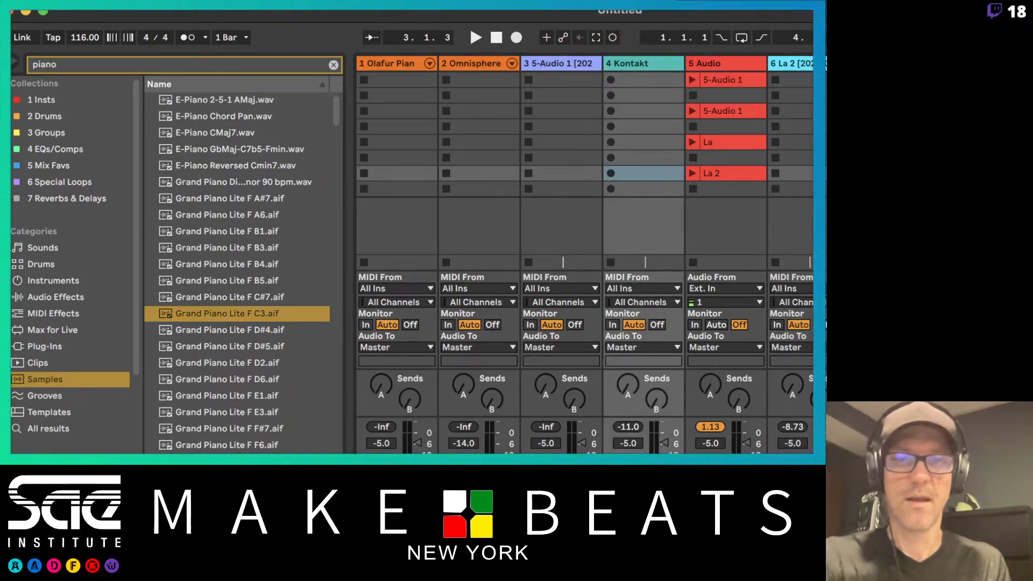
pyautogui.press('Delete')
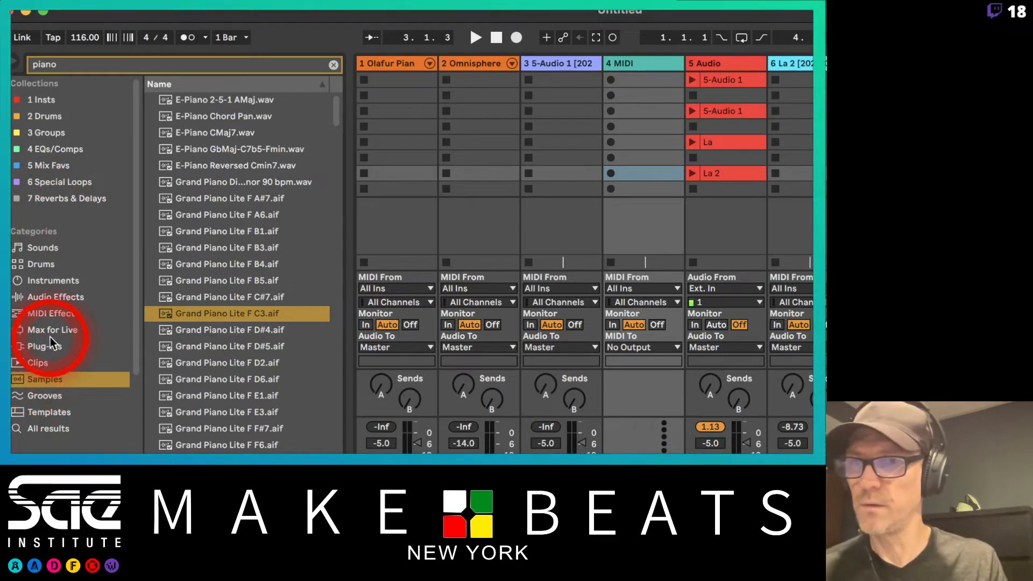
pyautogui.click(55, 281)
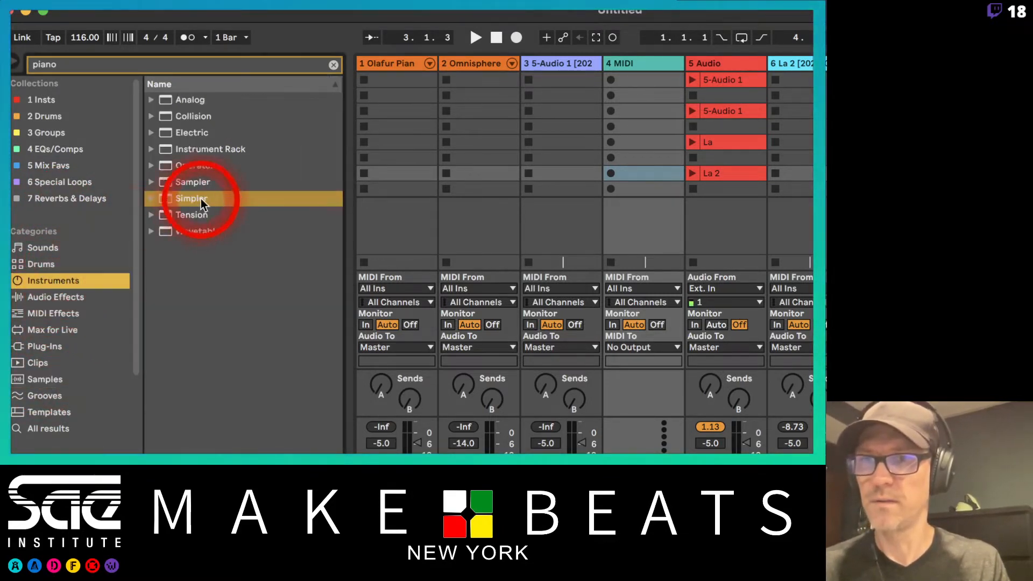
pyautogui.click(182, 181)
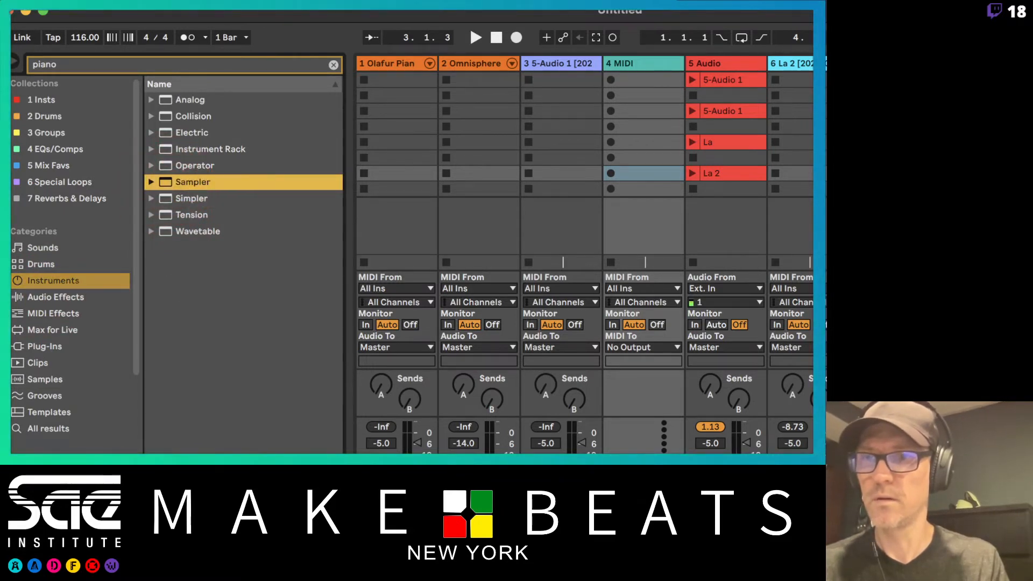
pyautogui.press('Return')
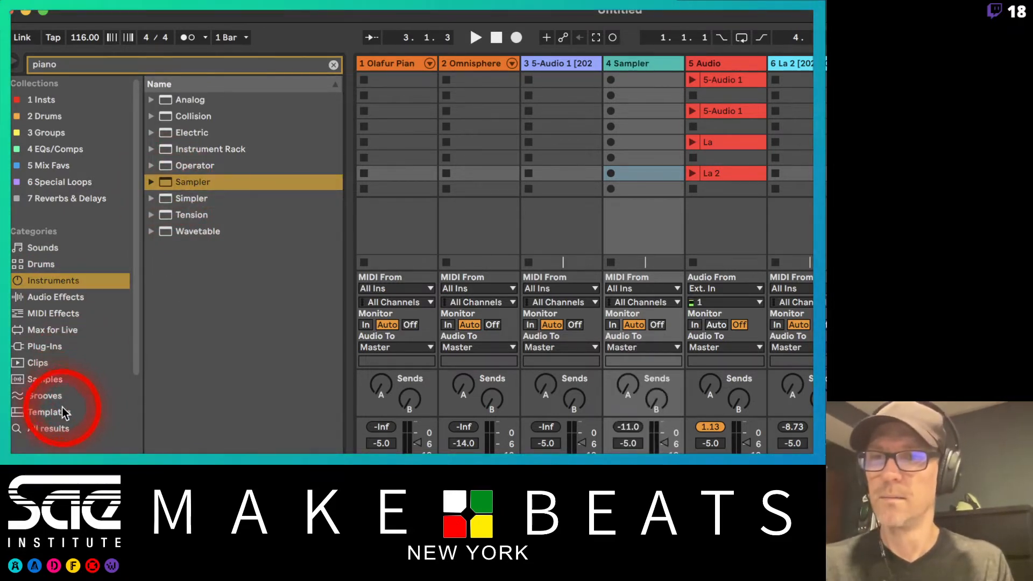
# Load the piano sample Grand Piano Lite F C3.aif into Sampler on track 4 and show the zone editor.
pyautogui.click(52, 380)
pyautogui.click(230, 315)
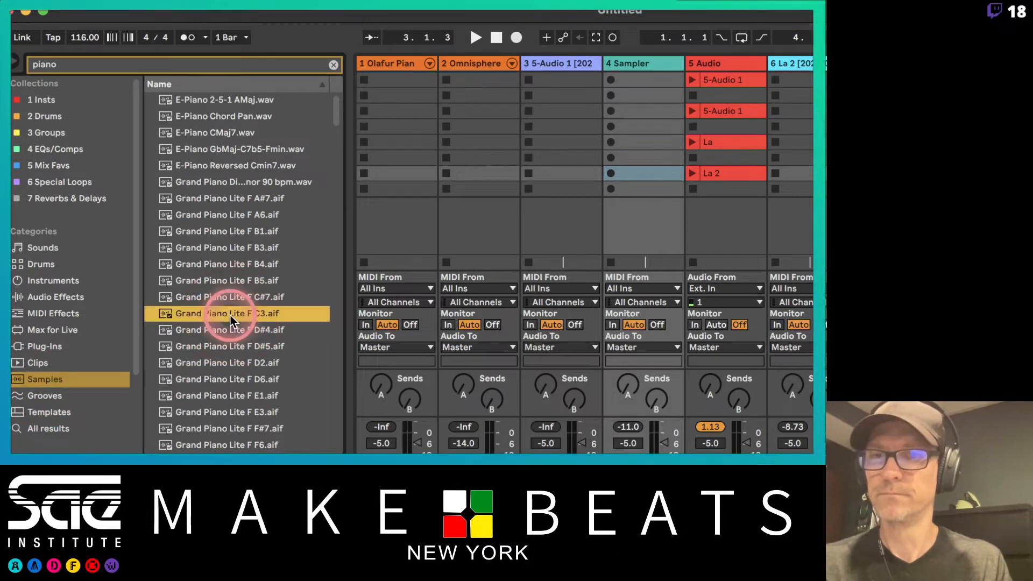
pyautogui.press('Return')
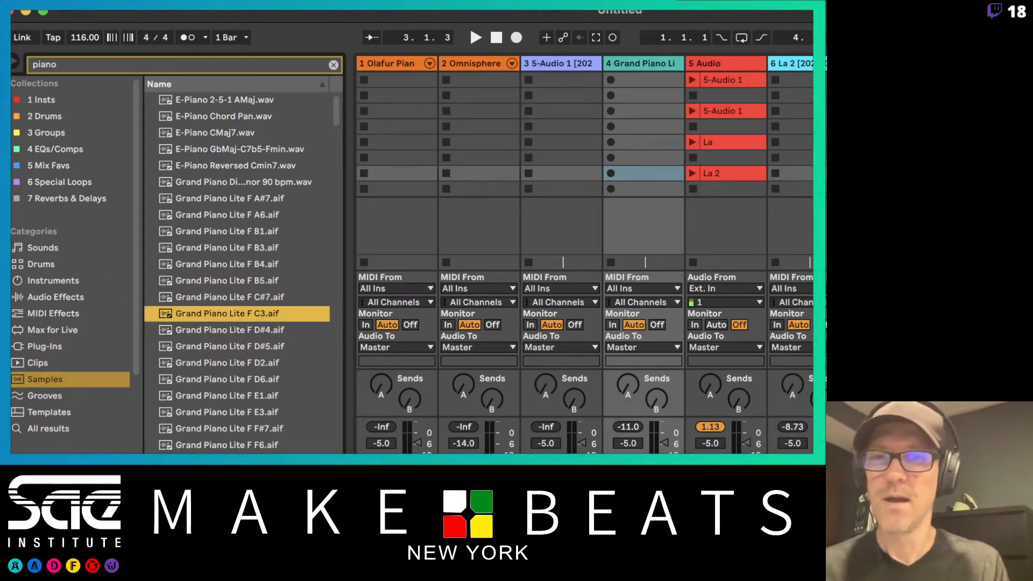
pyautogui.click(458, 458)
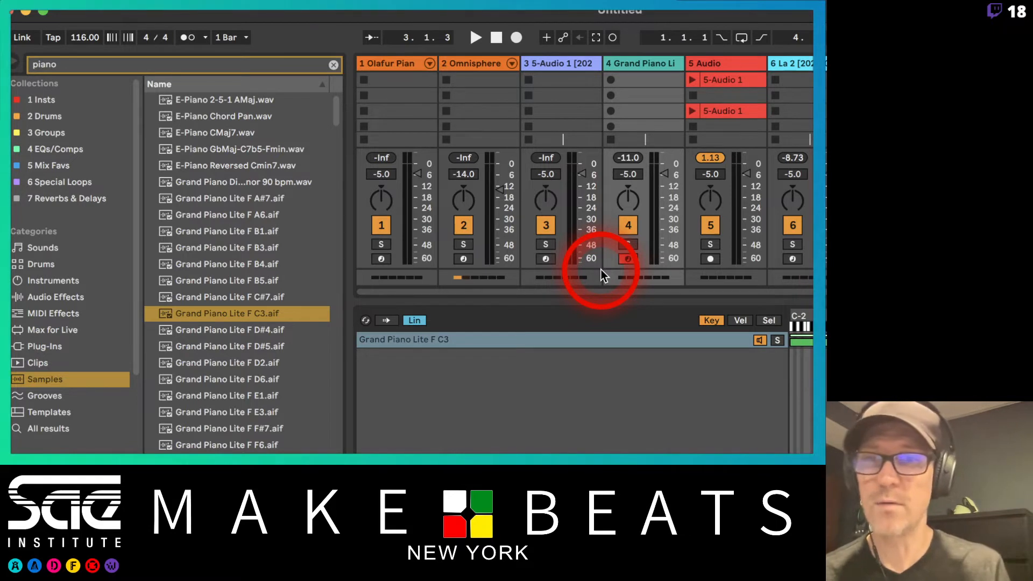
# Add the sample Grand Piano Lite F G3.aif to Sampler as a second zone.
pyautogui.click(381, 259)
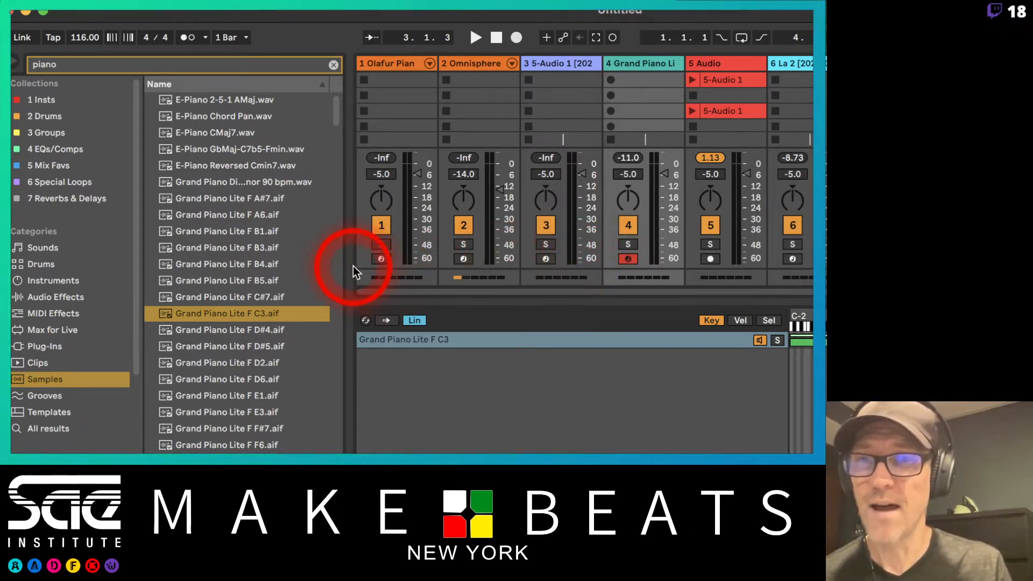
pyautogui.scroll(-5, 289, 374)
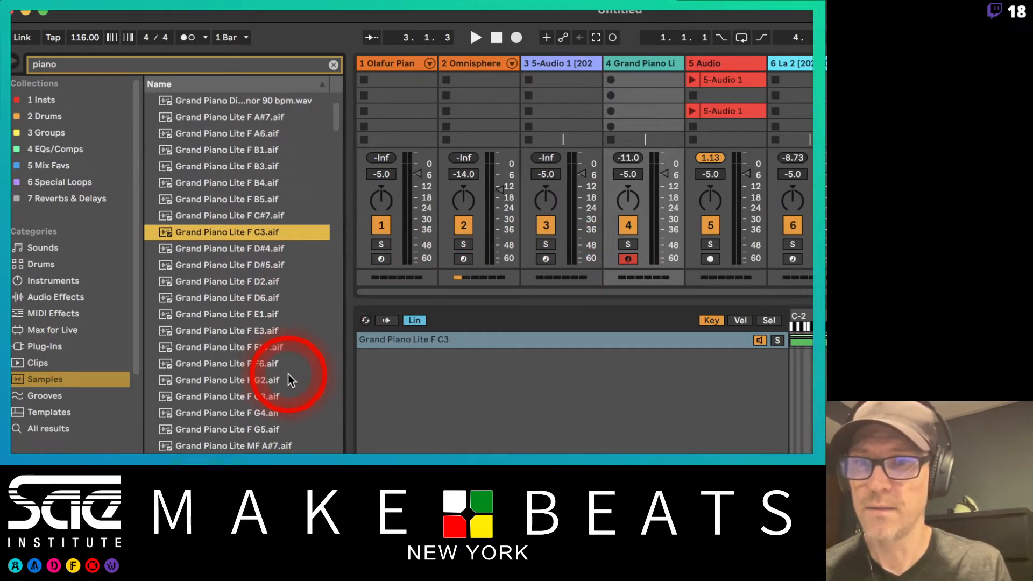
pyautogui.scroll(4, 289, 373)
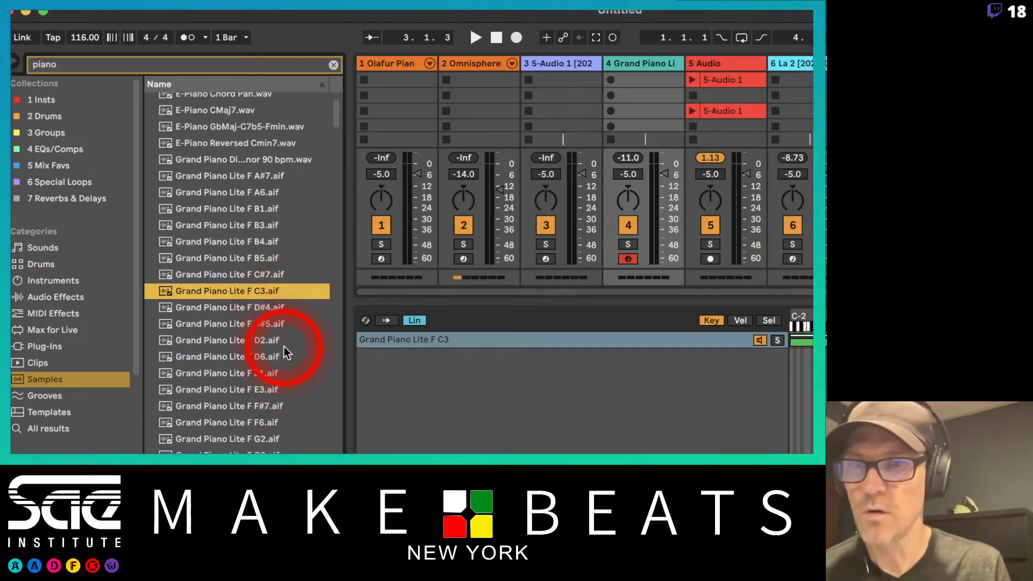
pyautogui.click(220, 454)
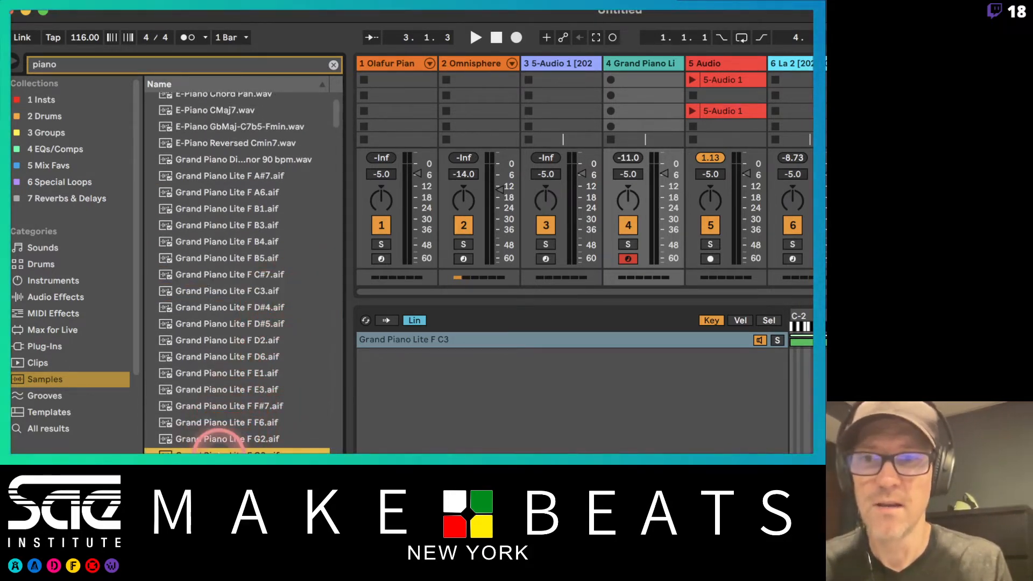
pyautogui.moveTo(221, 447); pyautogui.dragTo(522, 414)
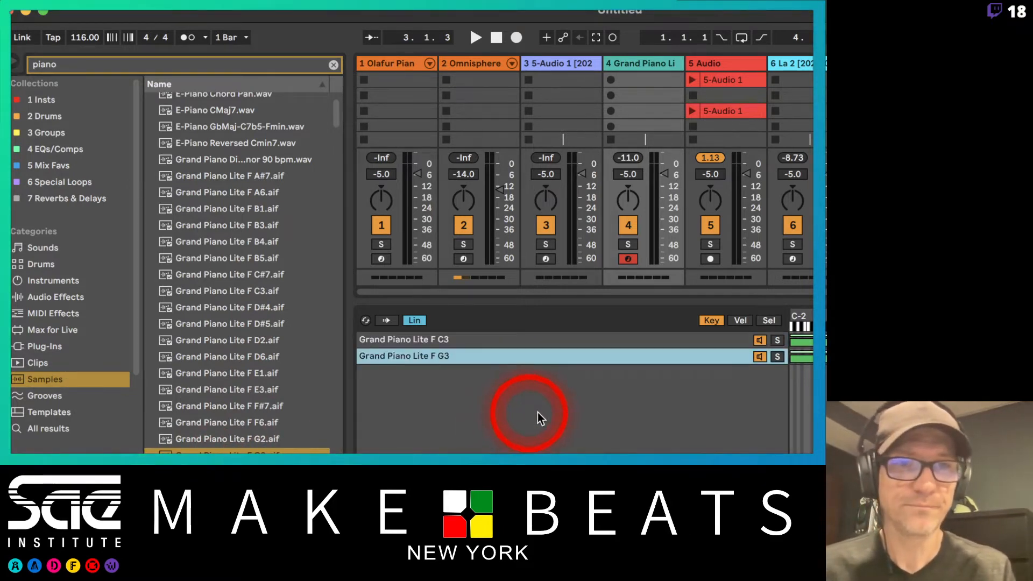
# Narrow the key ranges of the Grand Piano Lite F G3 and C3 zones by raising their lower limits.
pyautogui.moveTo(792, 358); pyautogui.dragTo(861, 358)
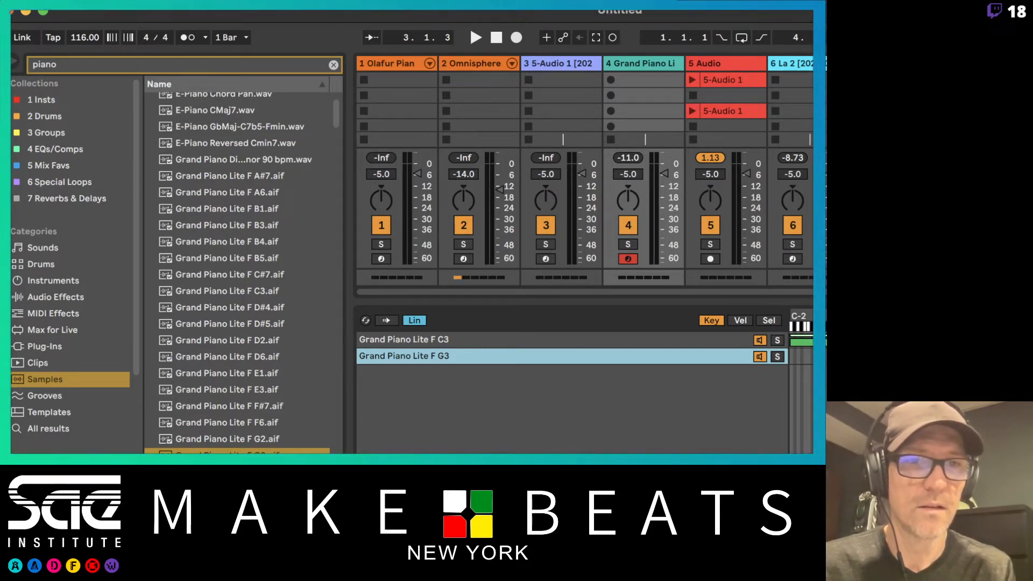
pyautogui.click(405, 339)
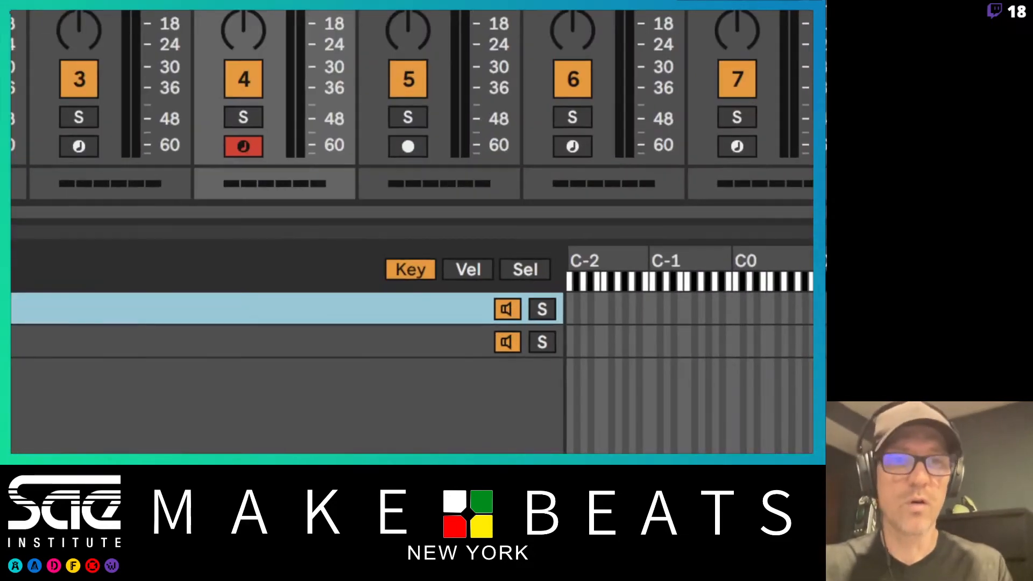
pyautogui.click(422, 342)
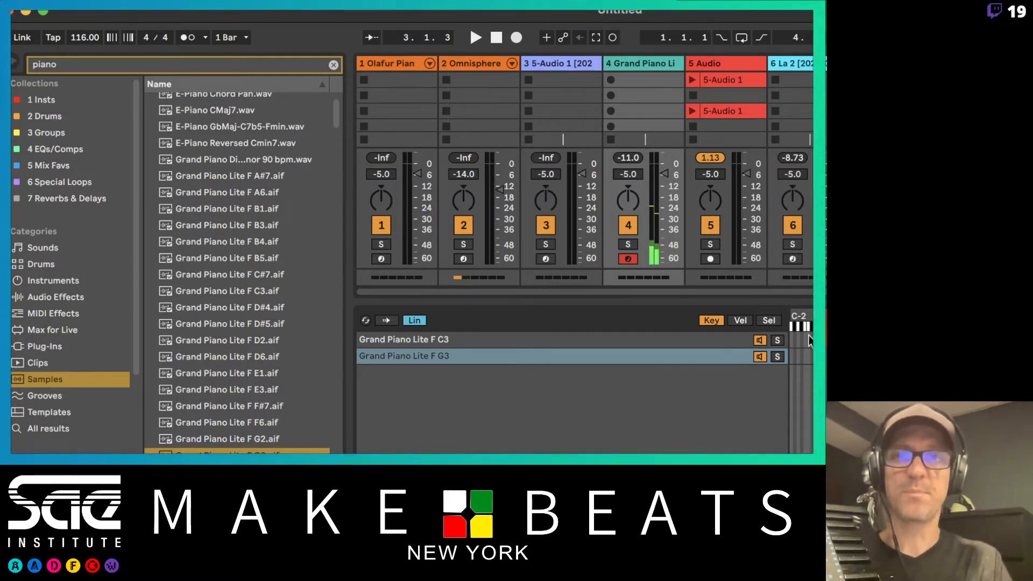
pyautogui.click(667, 343)
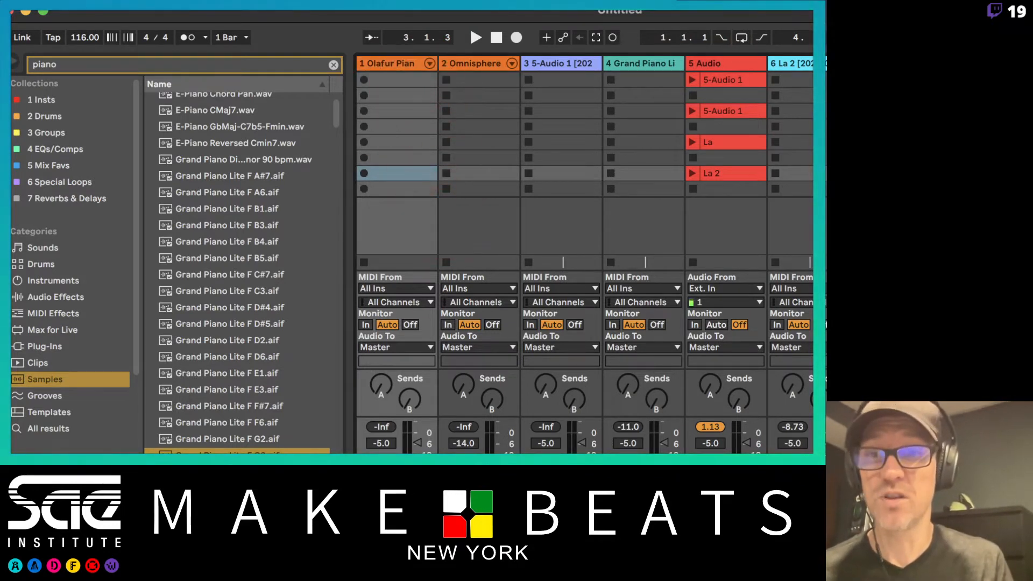
# Open the Olafur piano's Kontakt instrument in edit mode and examine how its zones are mapped across keys and velocities.
pyautogui.press('alt+super+p')
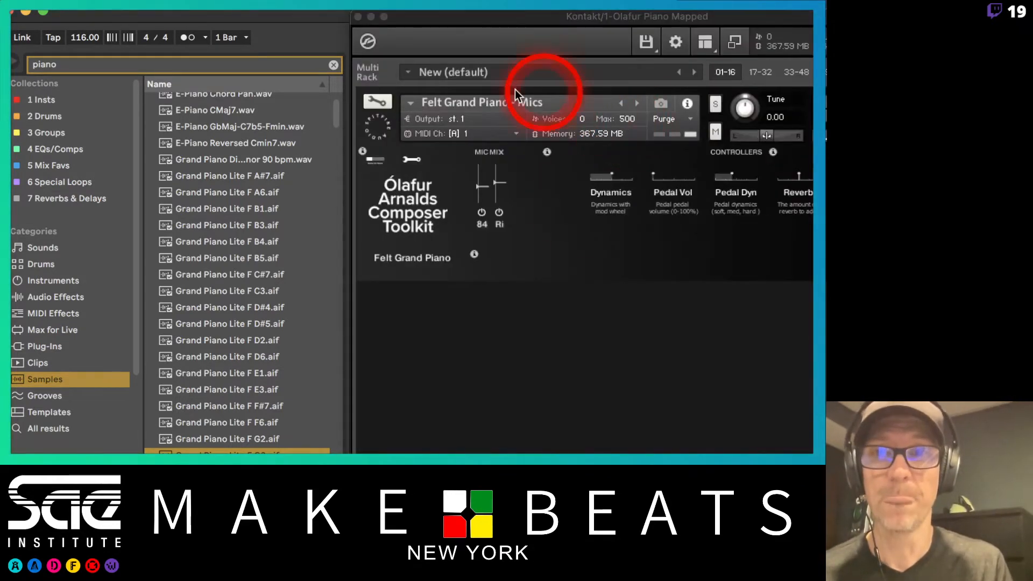
pyautogui.click(385, 107)
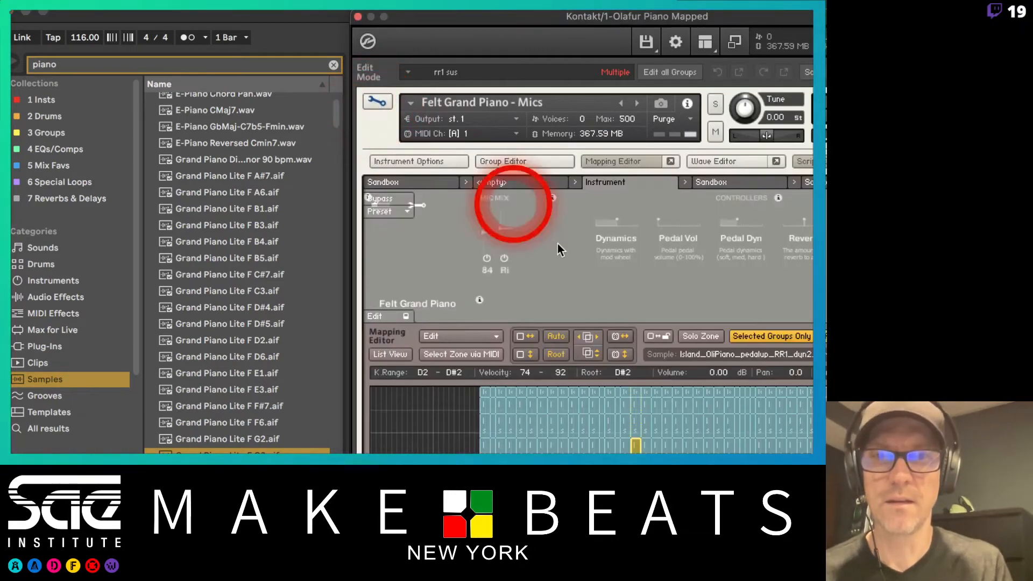
pyautogui.scroll(-3, 559, 470)
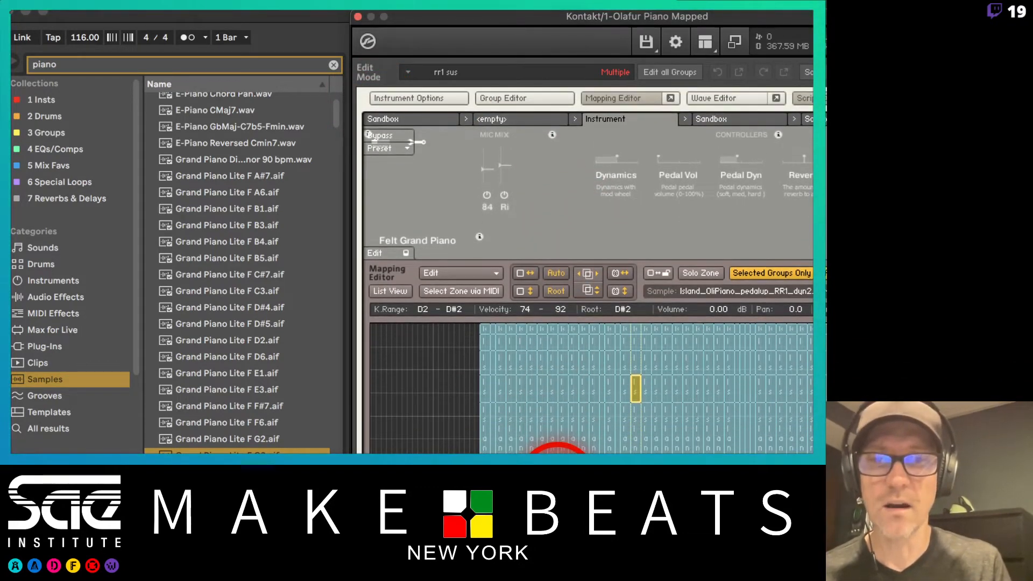
pyautogui.scroll(1, 558, 480)
pyautogui.scroll(1, 558, 482)
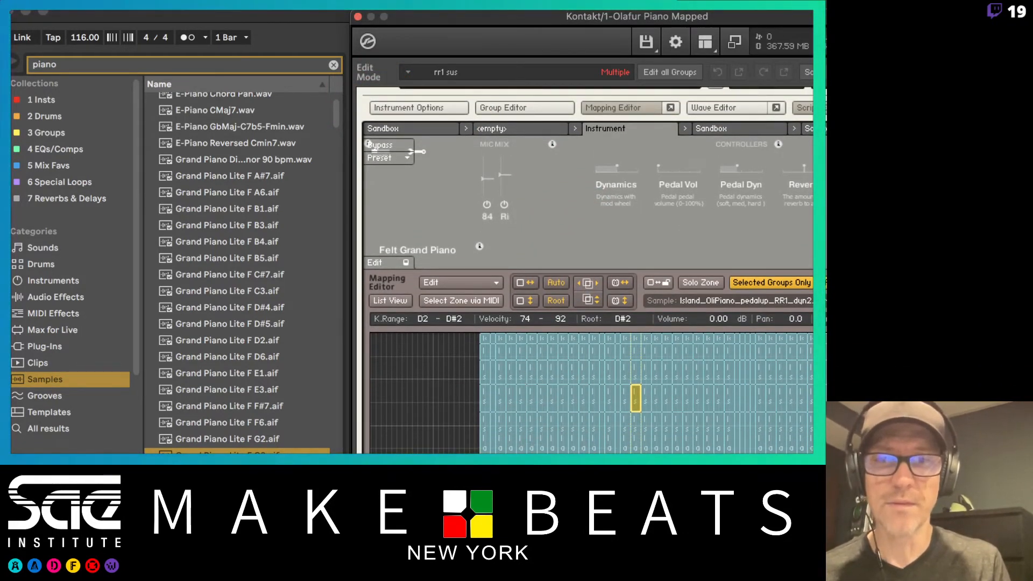
pyautogui.hscroll(5, 592, 393)
pyautogui.hscroll(-3, 592, 393)
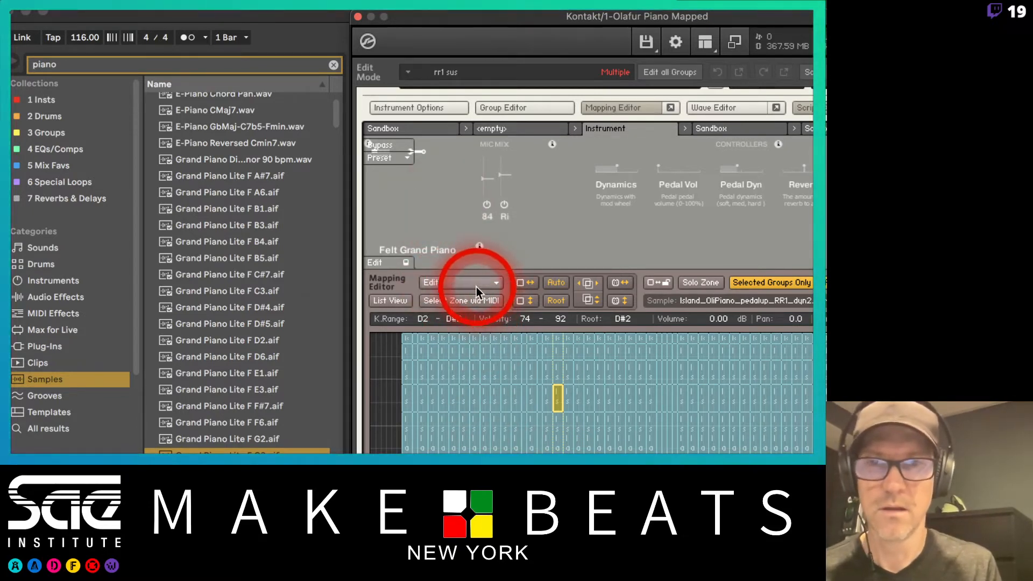
# Show the Felt Grand Piano's sample groups and inspect the rr2 sus group and both sus rt groups under KM84.
pyautogui.click(513, 109)
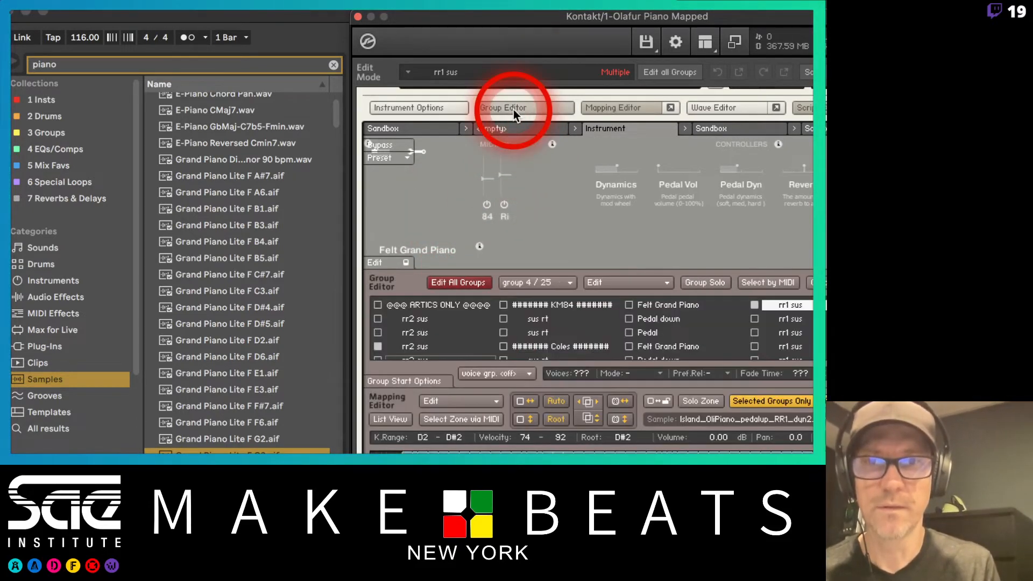
pyautogui.click(448, 318)
pyautogui.click(559, 322)
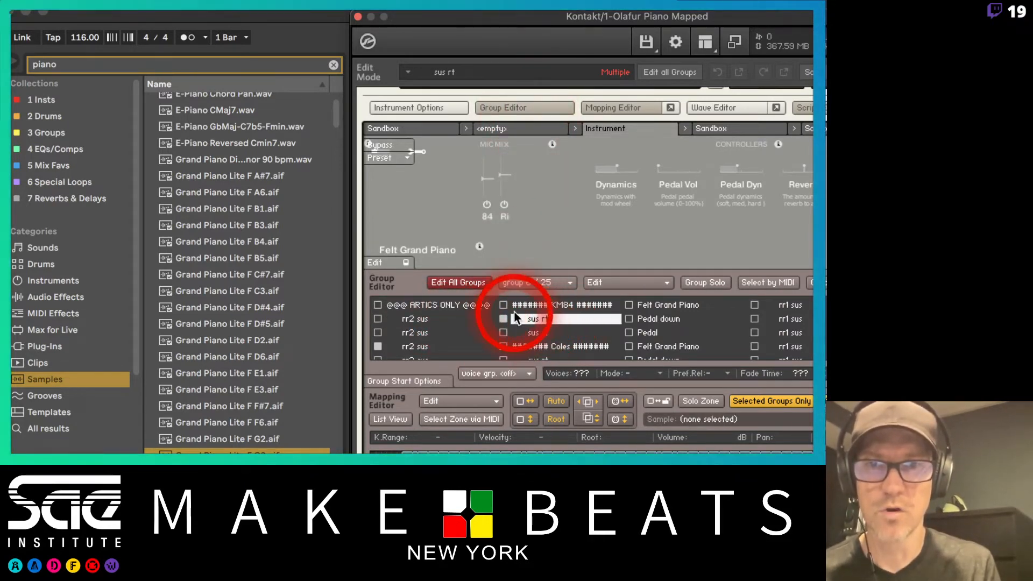
pyautogui.click(544, 333)
pyautogui.scroll(-3, 543, 335)
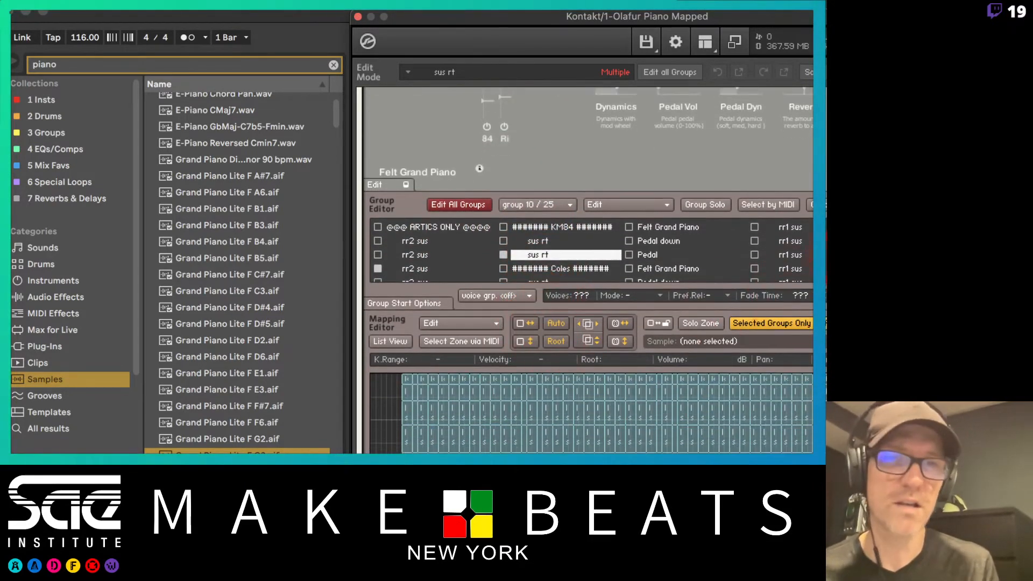
pyautogui.scroll(-2, 621, 262)
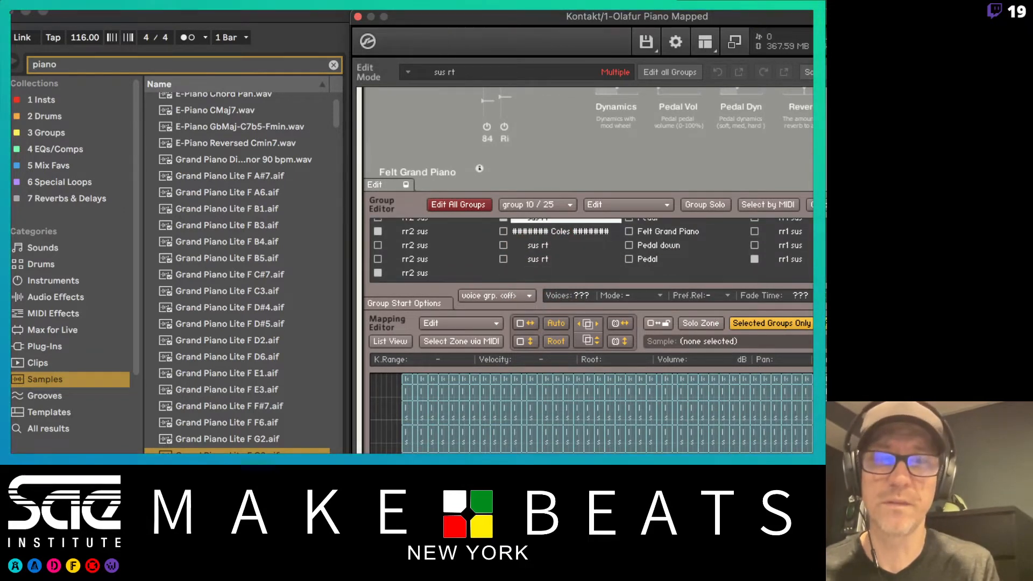
# Select the Felt Grand Piano, sus rt and rr2 sus groups in turn and compare their mapped sample zones.
pyautogui.click(621, 262)
pyautogui.click(648, 230)
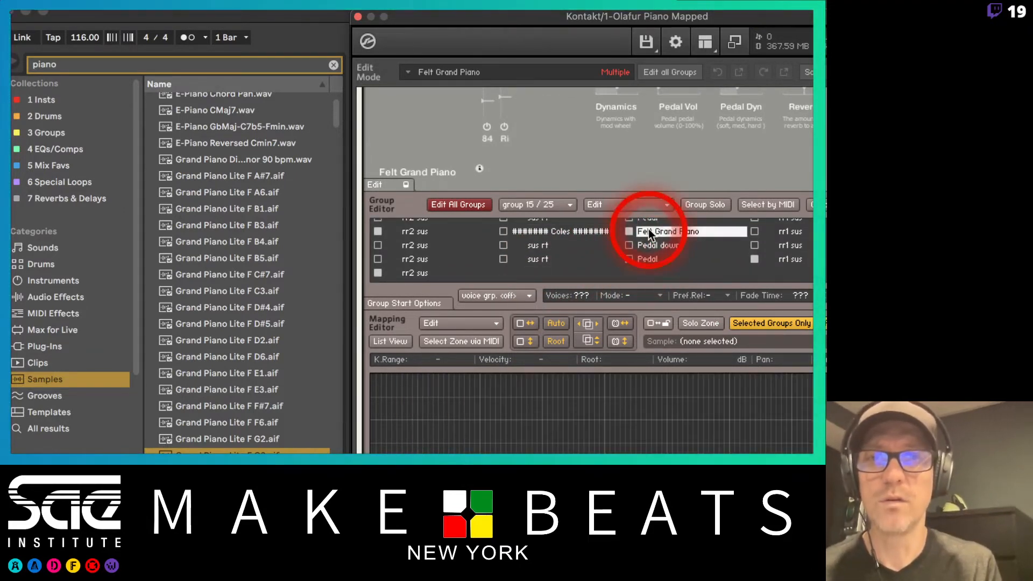
pyautogui.click(549, 238)
pyautogui.click(537, 259)
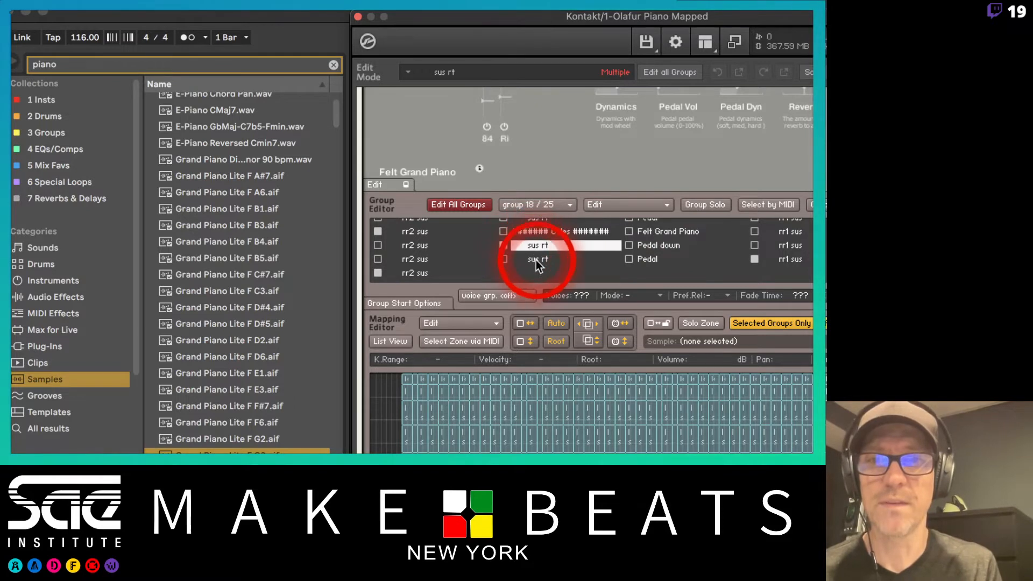
pyautogui.click(409, 244)
pyautogui.click(405, 230)
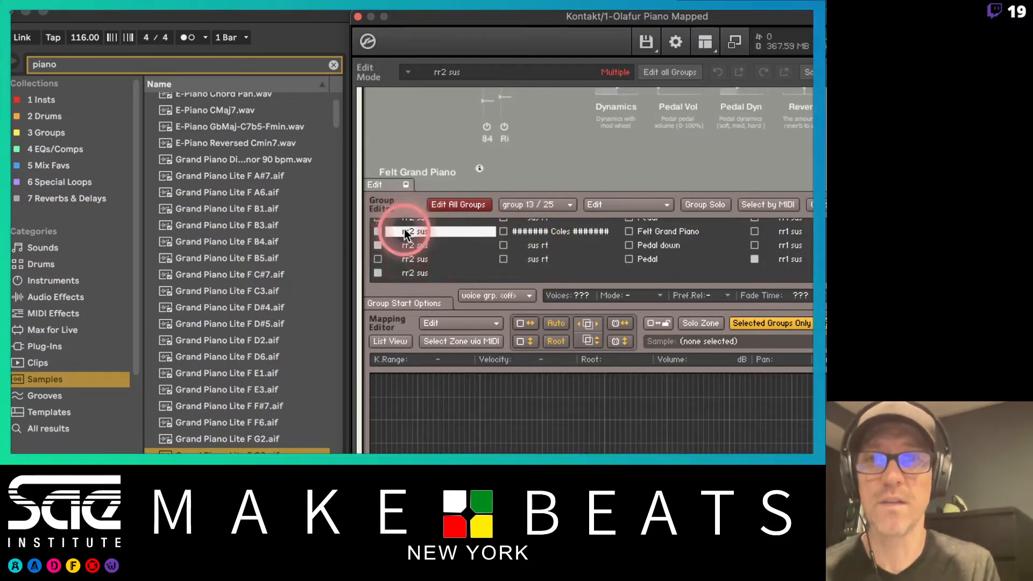
pyautogui.click(405, 247)
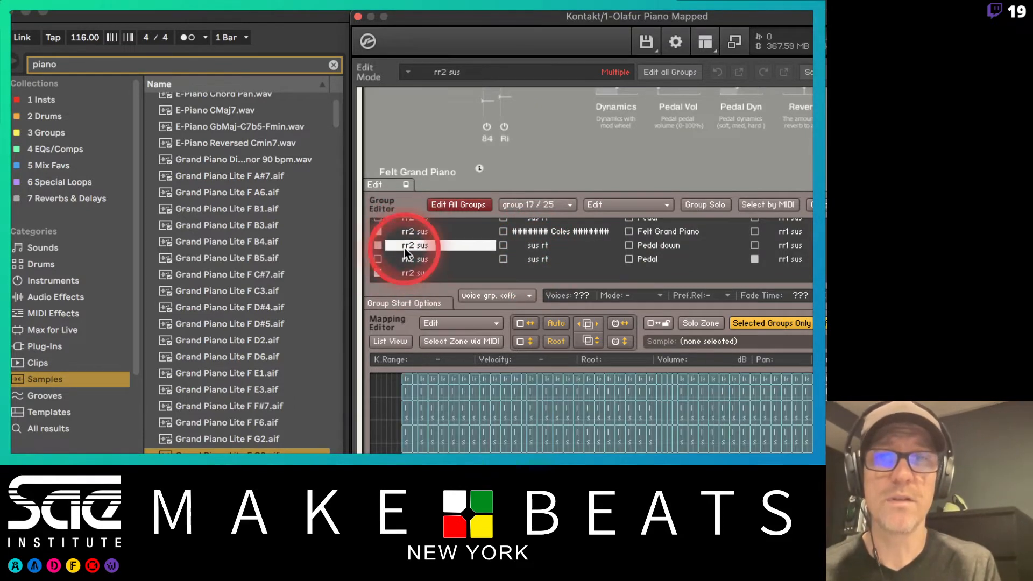
# Inspect the velocity layers of the lowest mapped key in the rr2 sus group, up to the topmost zone.
pyautogui.click(558, 410)
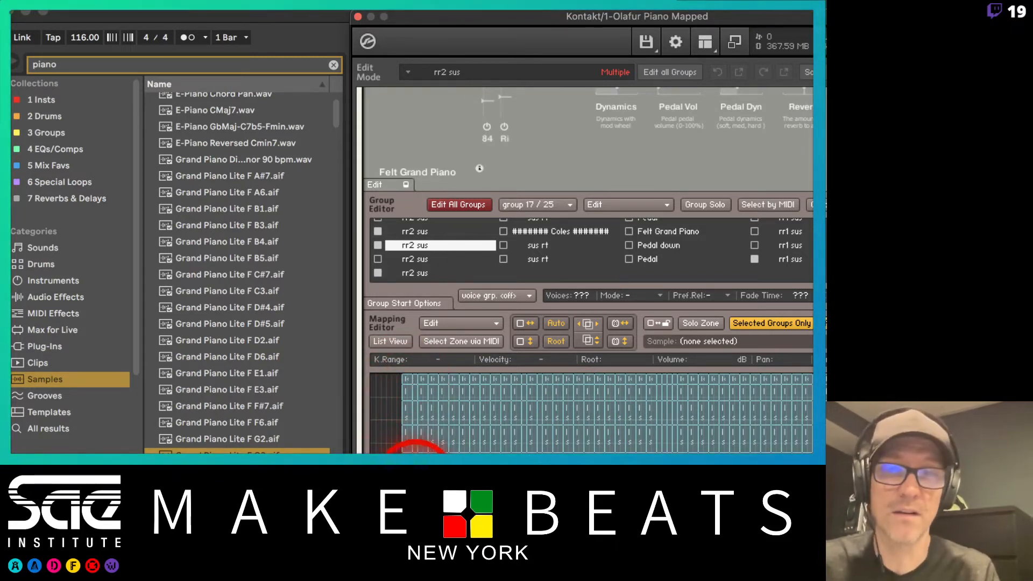
pyautogui.click(408, 447)
pyautogui.click(406, 439)
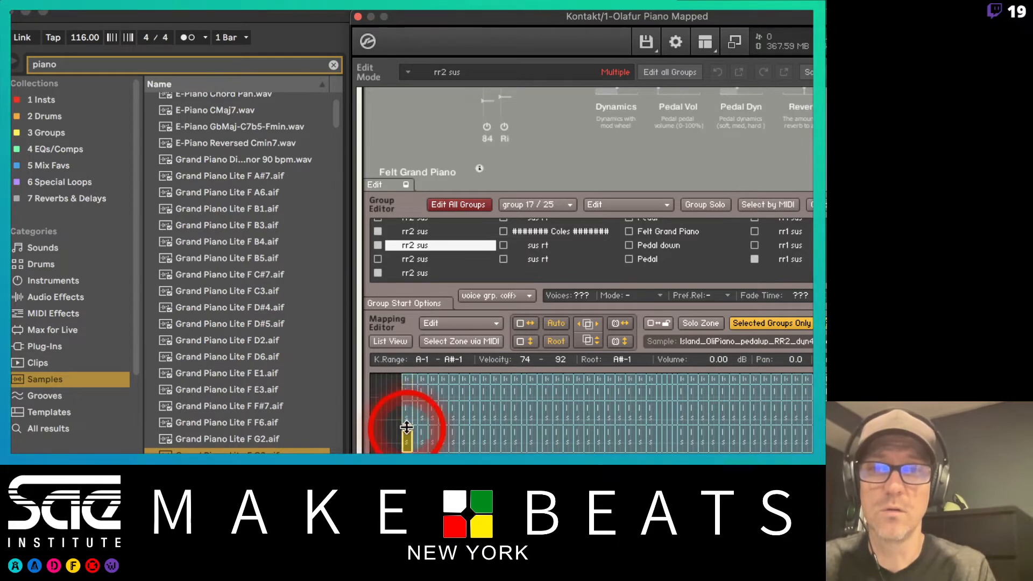
pyautogui.click(407, 412)
pyautogui.click(405, 392)
pyautogui.click(405, 377)
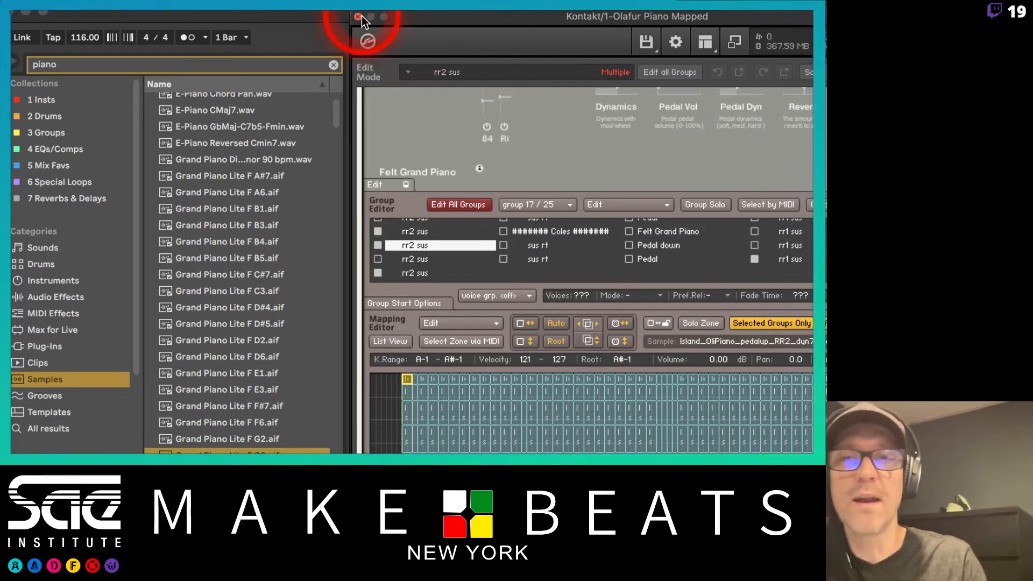
# Leave the instrument's edit mode and move the Kontakt window aside to uncover the Ableton Live tracks.
pyautogui.scroll(5, 585, 126)
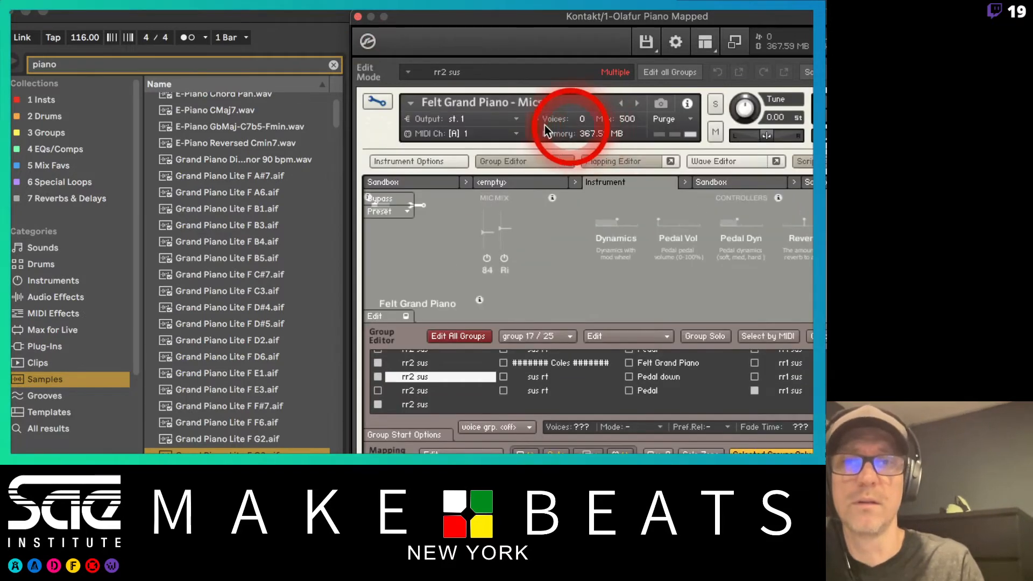
pyautogui.click(378, 100)
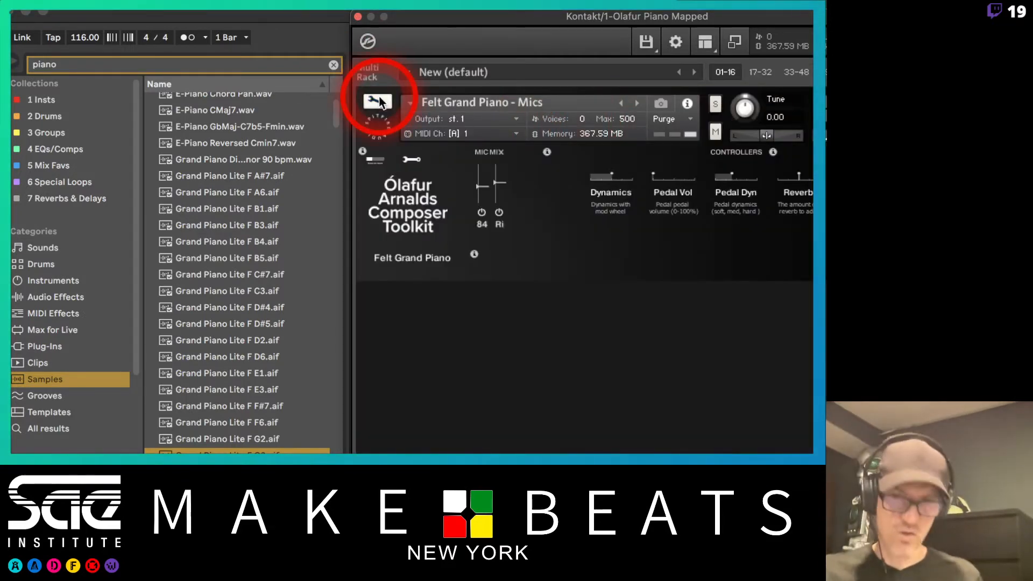
pyautogui.moveTo(428, 17); pyautogui.dragTo(646, 17)
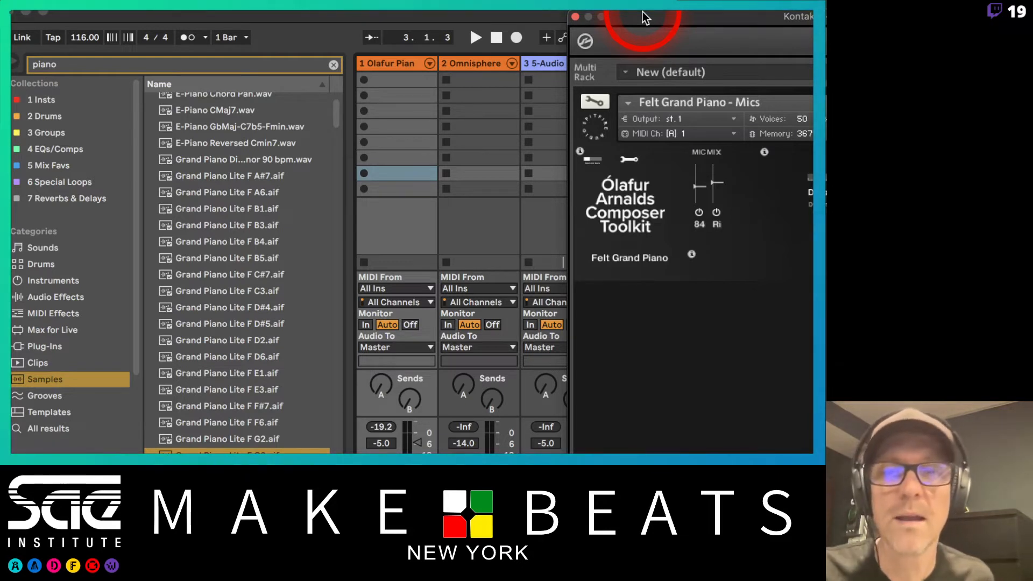
# Try different mic mix balances, ending with the 84 mic at maximum and the Ri mic near minimum.
pyautogui.click(698, 193)
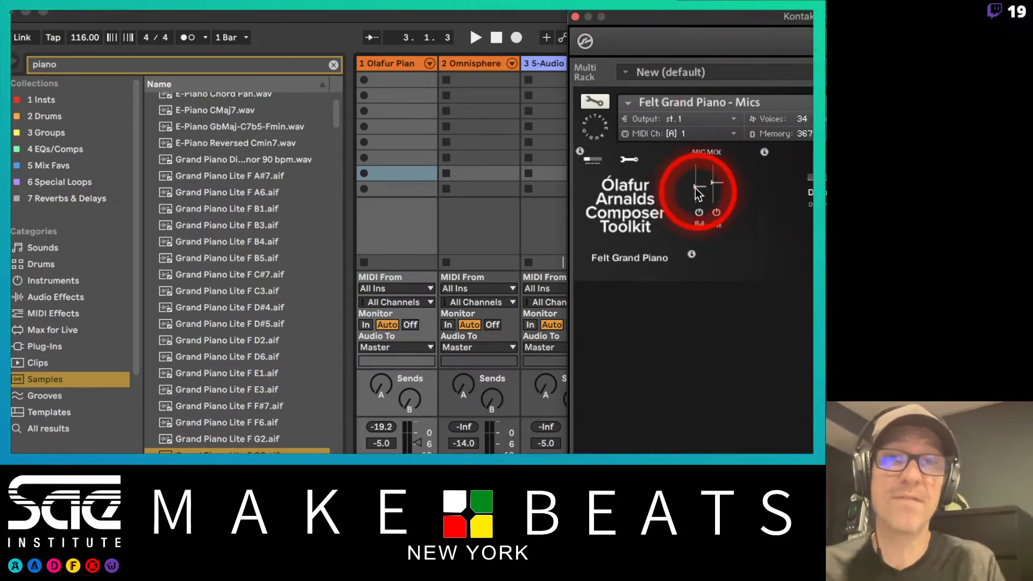
pyautogui.moveTo(698, 192); pyautogui.dragTo(690, 124)
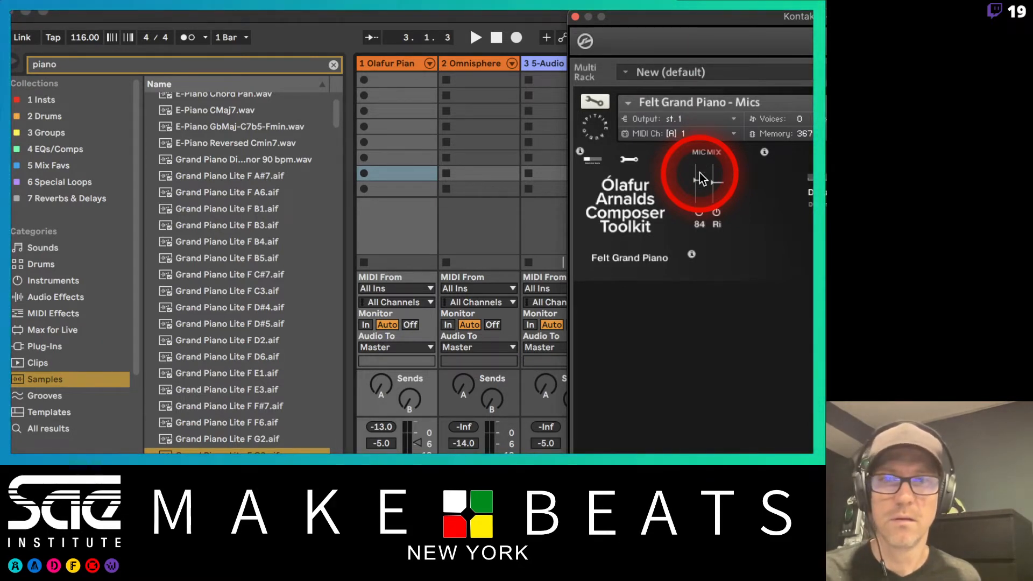
pyautogui.moveTo(717, 182)
pyautogui.mouseDown()
pyautogui.moveTo(717, 197)
pyautogui.moveTo(717, 187)
pyautogui.mouseUp()
pyautogui.moveTo(717, 199)
pyautogui.mouseDown()
pyautogui.moveTo(717, 166)
pyautogui.moveTo(700, 166)
pyautogui.moveTo(717, 182)
pyautogui.mouseUp()
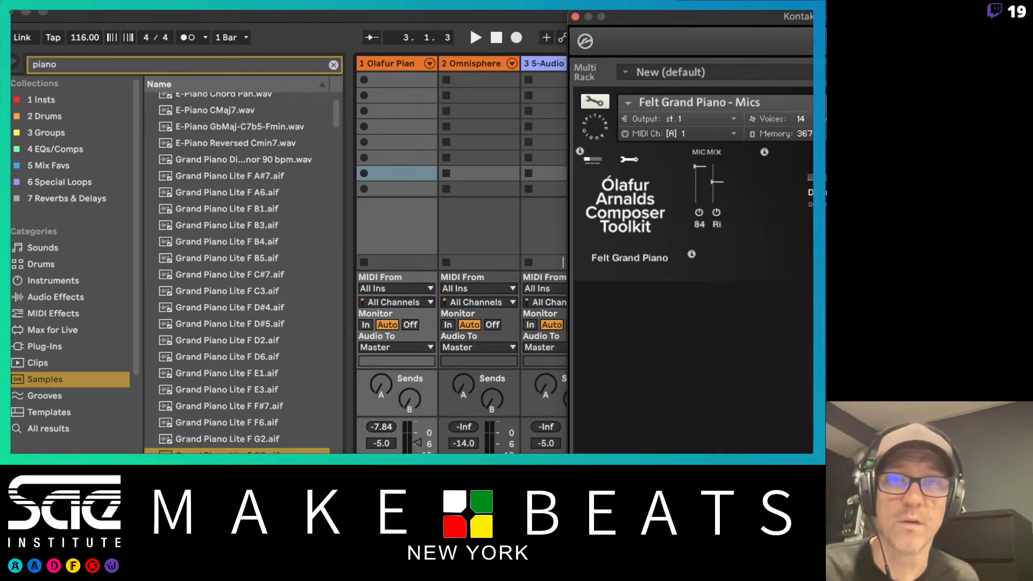
pyautogui.moveTo(718, 182)
pyautogui.mouseDown()
pyautogui.moveTo(717, 194)
pyautogui.moveTo(699, 176)
pyautogui.moveTo(700, 196)
pyautogui.moveTo(717, 166)
pyautogui.mouseUp()
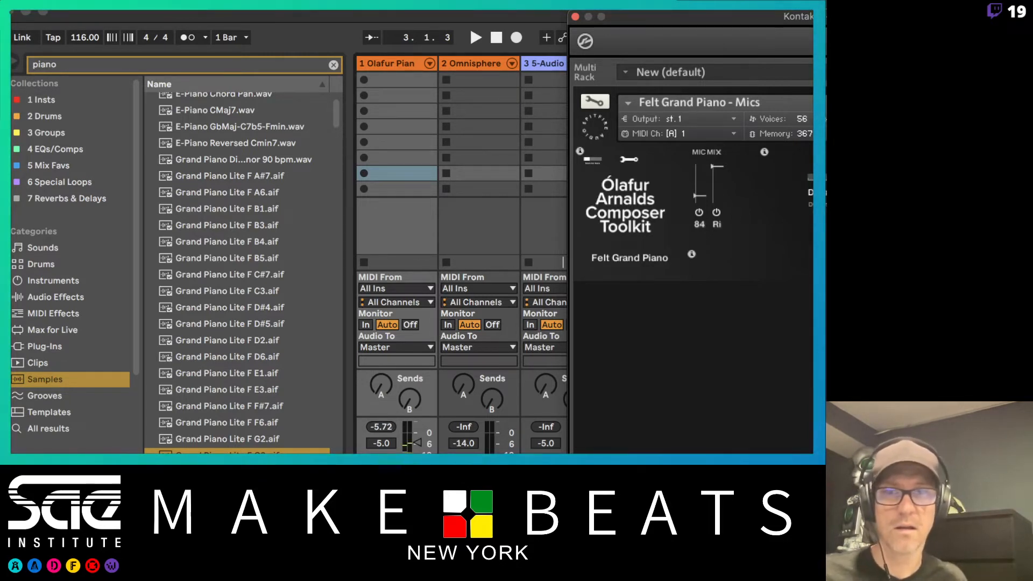
pyautogui.moveTo(718, 166)
pyautogui.mouseDown()
pyautogui.moveTo(717, 196)
pyautogui.moveTo(699, 166)
pyautogui.mouseUp()
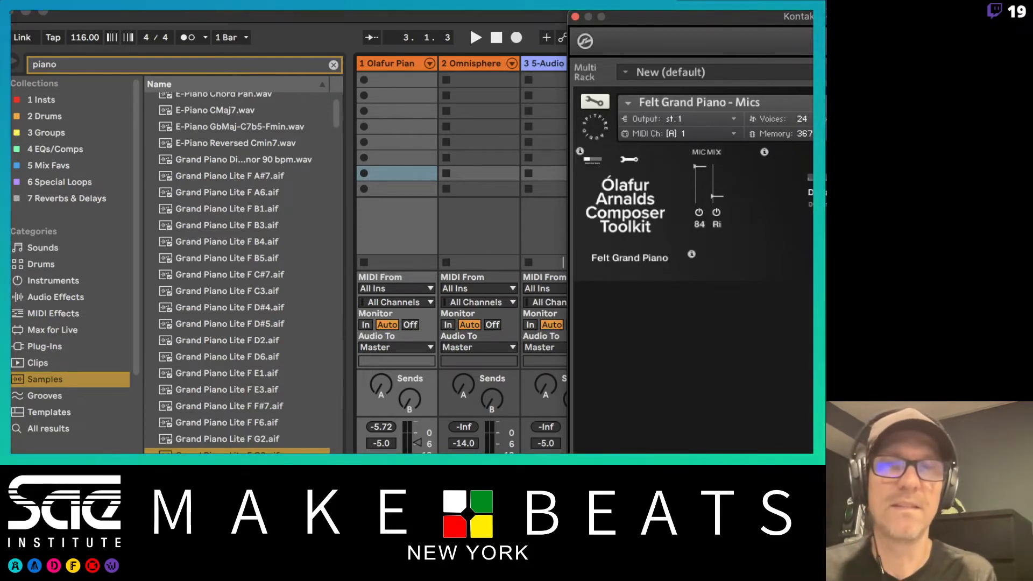
# Move the Kontakt window back over the tracks and consult the Groups definition in 37 Sampling Introduction.pdf.
pyautogui.click(745, 19)
pyautogui.moveTo(743, 17); pyautogui.dragTo(549, 11)
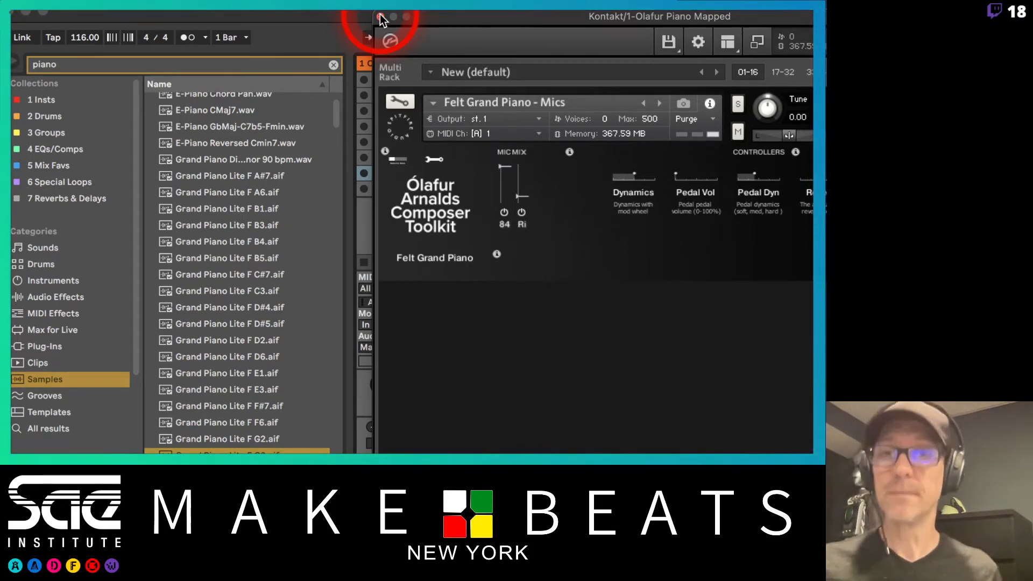
pyautogui.press('super+Tab')
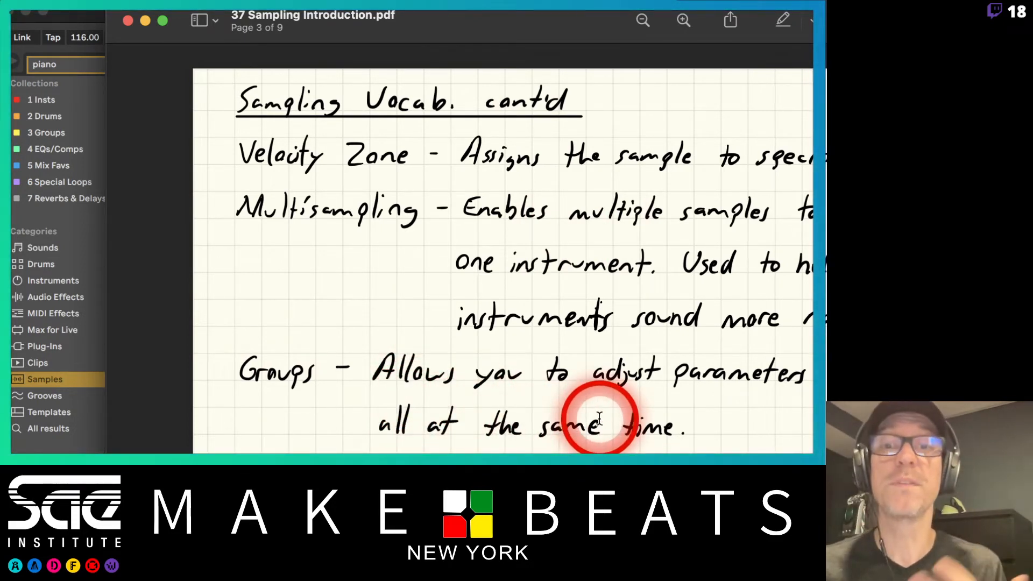
pyautogui.press('super+Tab')
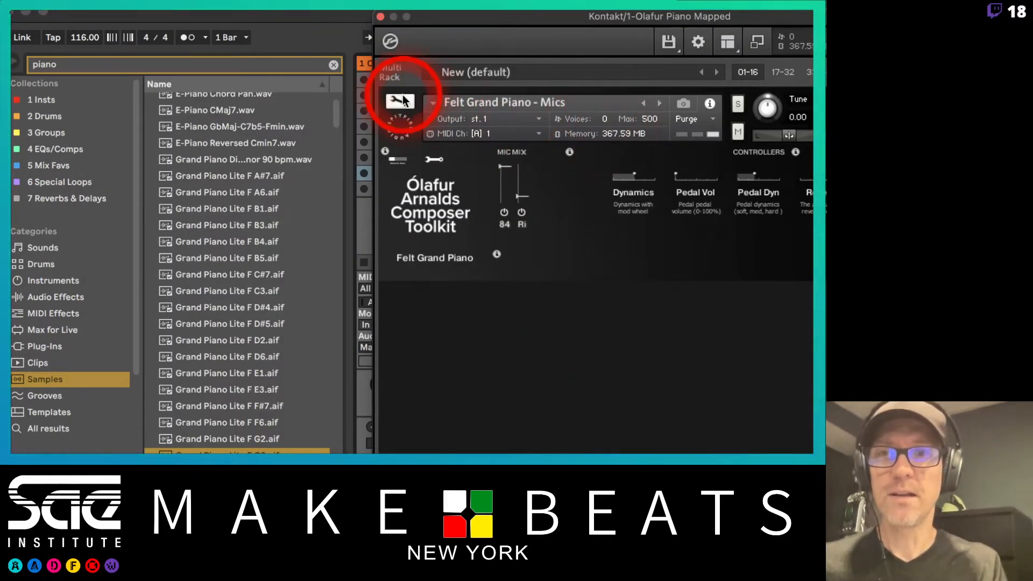
# Reopen the Felt Grand Piano for editing, hide the Group Editor, and view the Instrument Options.
pyautogui.click(401, 101)
pyautogui.click(535, 161)
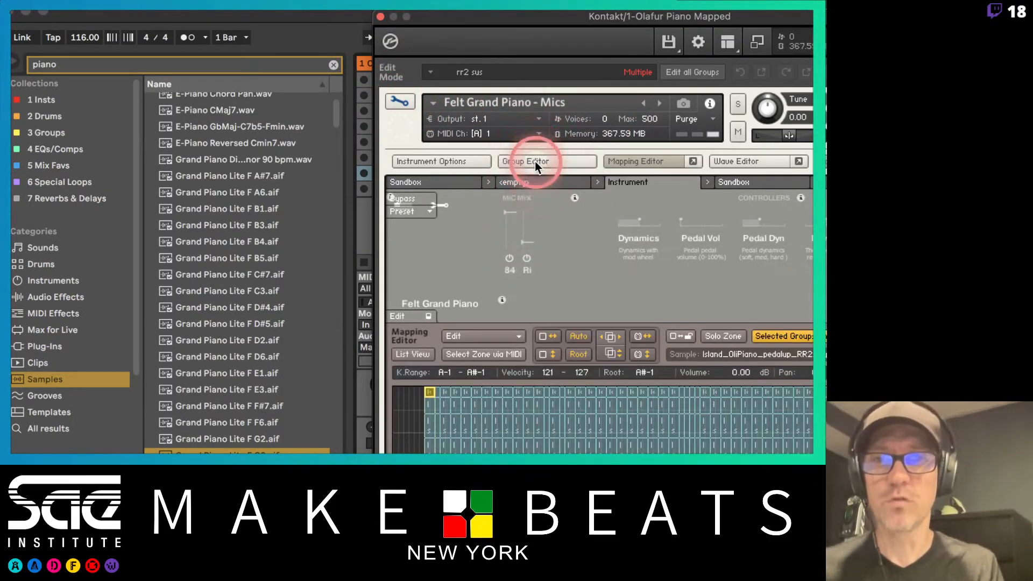
pyautogui.click(465, 164)
pyautogui.click(662, 174)
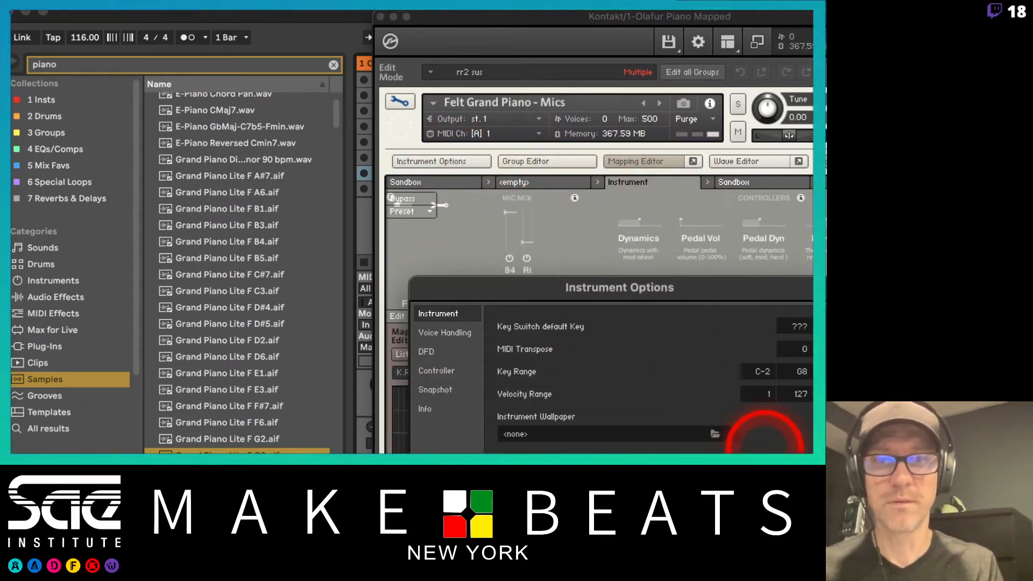
pyautogui.click(819, 287)
pyautogui.click(758, 153)
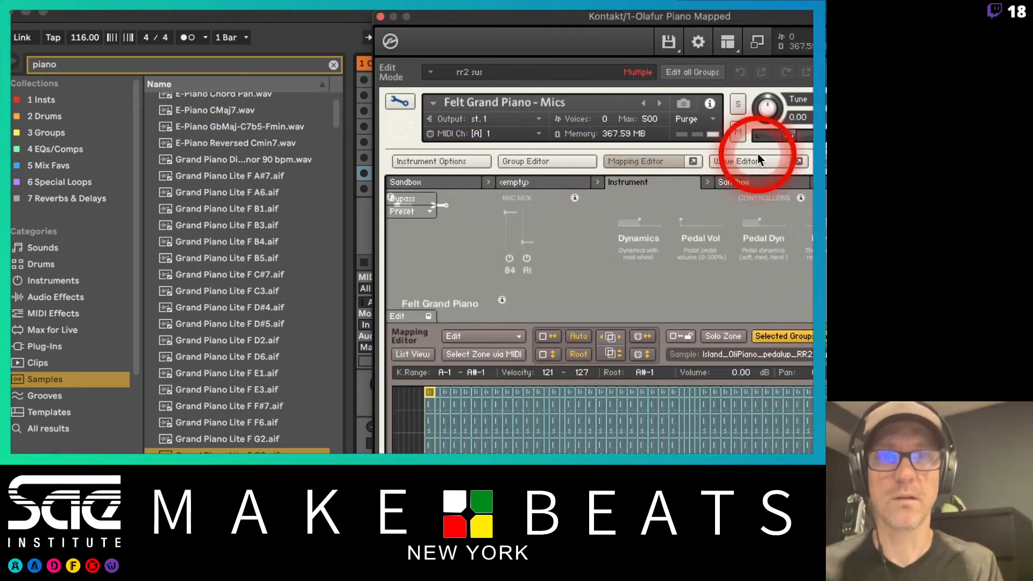
# Rearrange the instrument's edit view so that only the Group Editor and Mapping Editor are displayed.
pyautogui.click(739, 163)
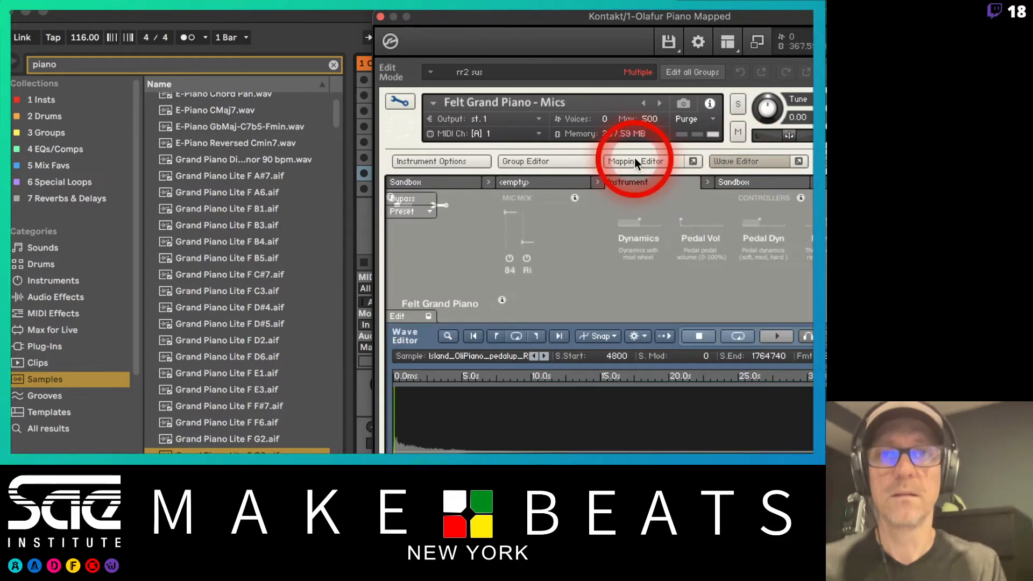
pyautogui.click(740, 164)
pyautogui.click(837, 162)
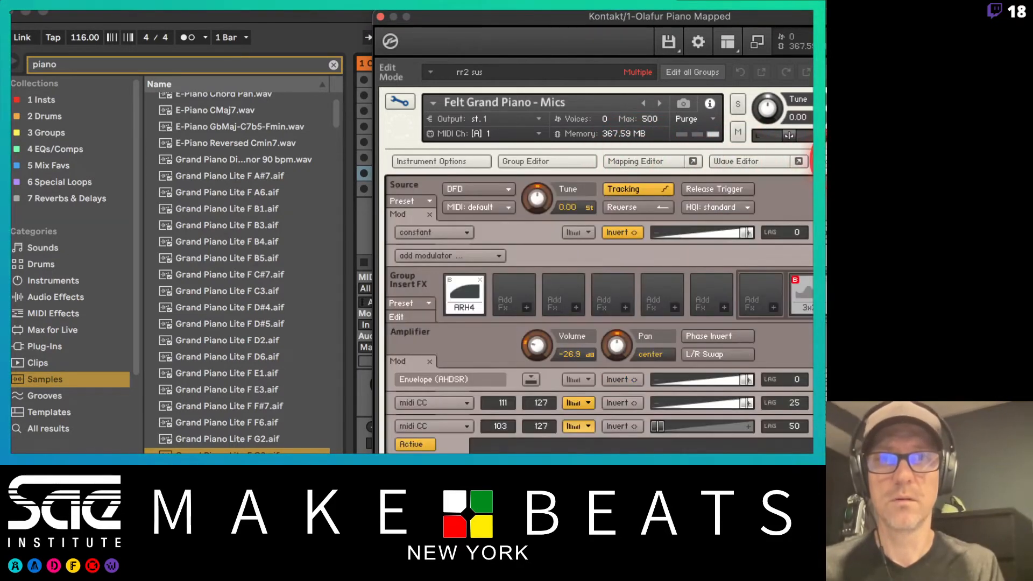
pyautogui.click(548, 159)
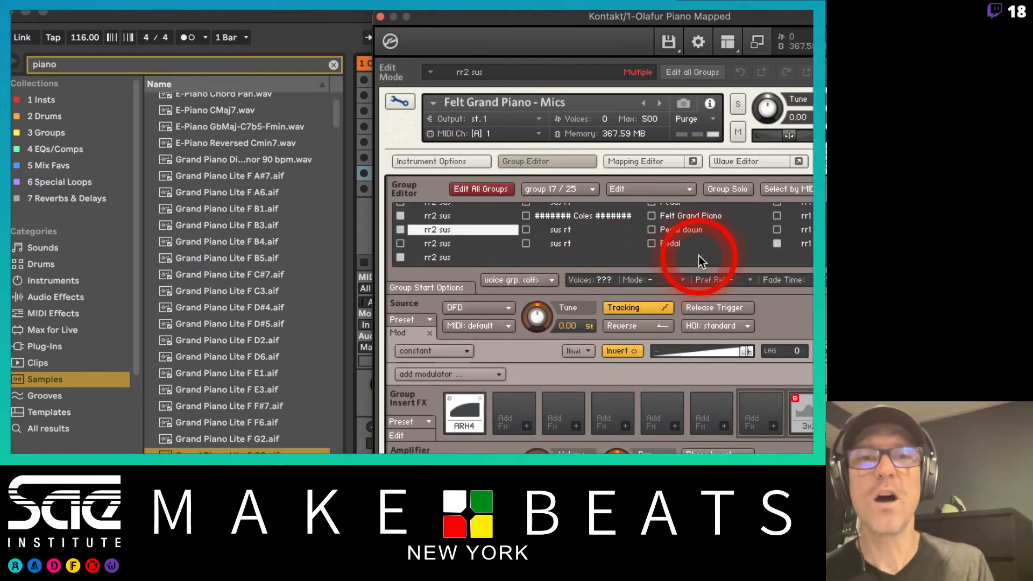
pyautogui.scroll(2, 463, 234)
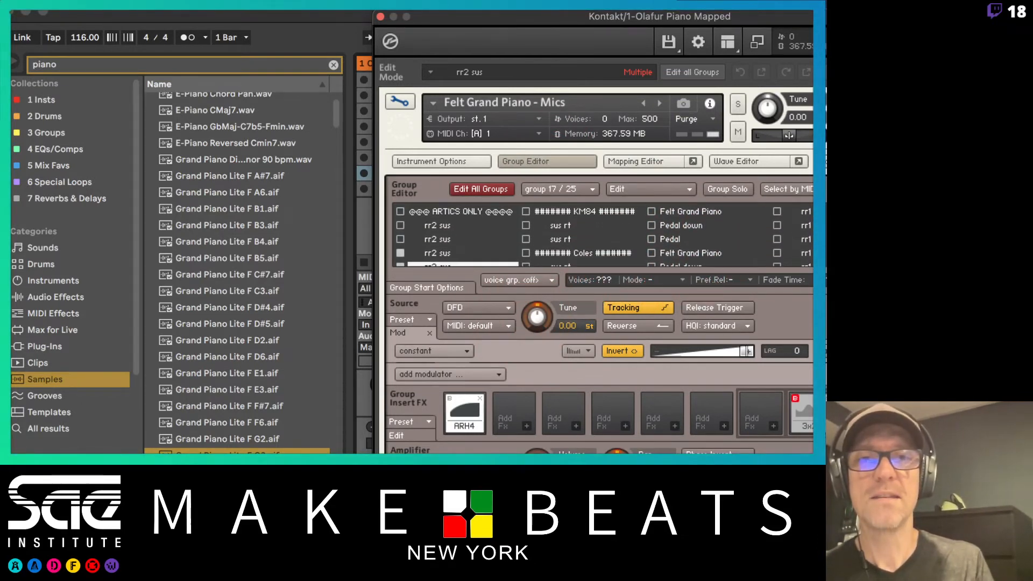
pyautogui.click(660, 161)
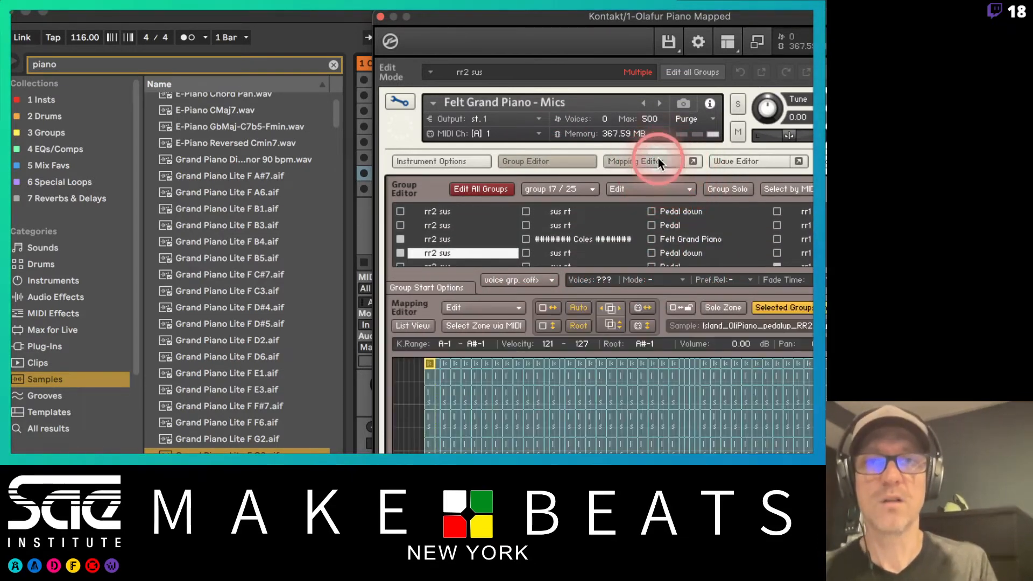
# Compare the zone mappings of the Pedal, Felt Grand Piano, Pedal down, rr1 sus, sus rt and Coles groups.
pyautogui.click(673, 228)
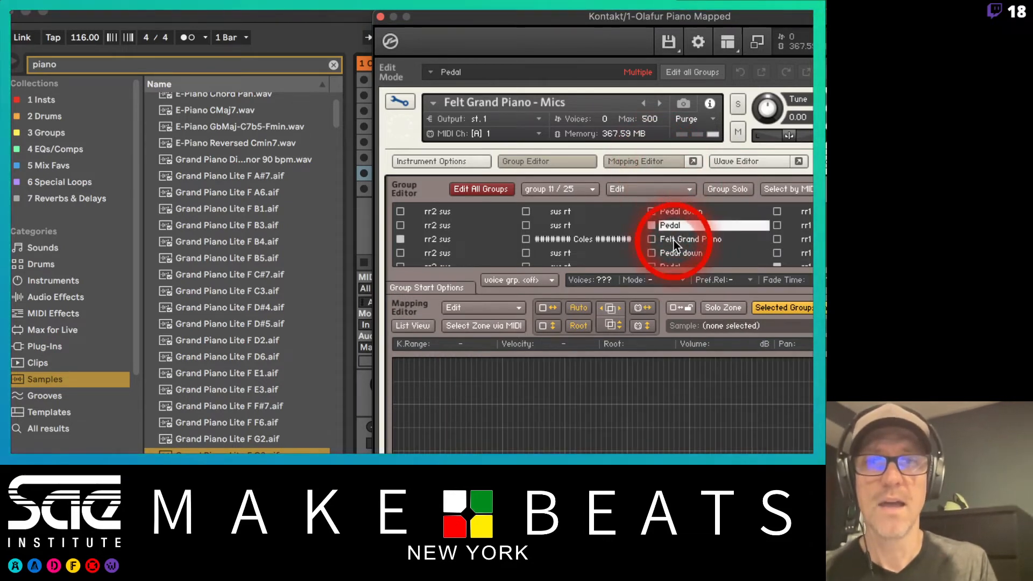
pyautogui.click(674, 240)
pyautogui.click(694, 254)
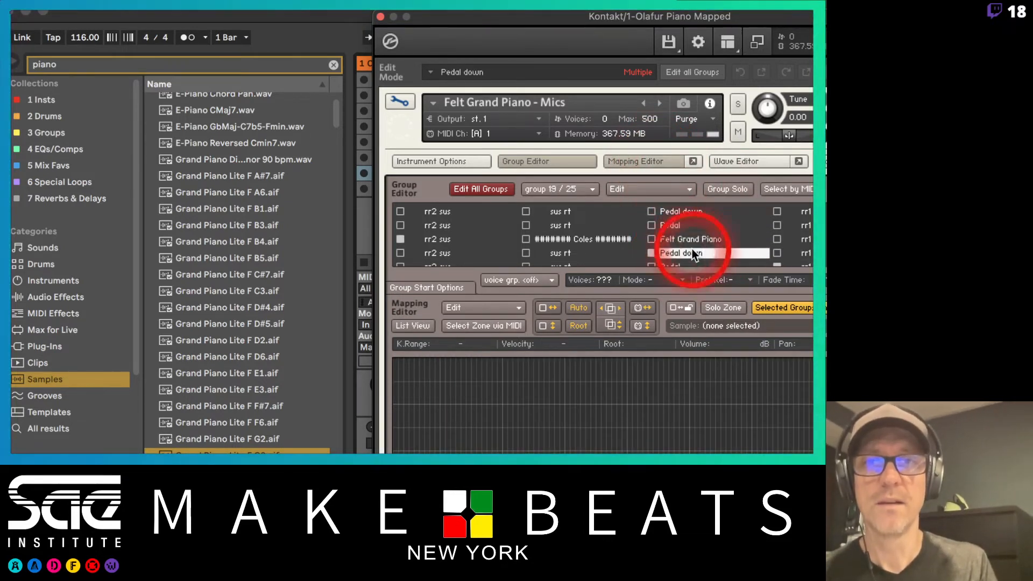
pyautogui.click(802, 212)
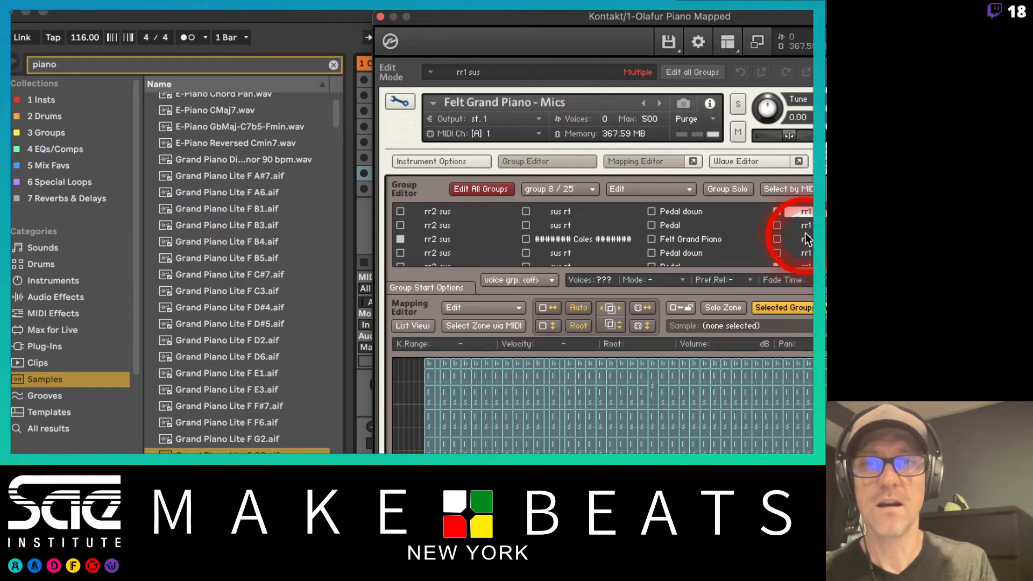
pyautogui.click(805, 254)
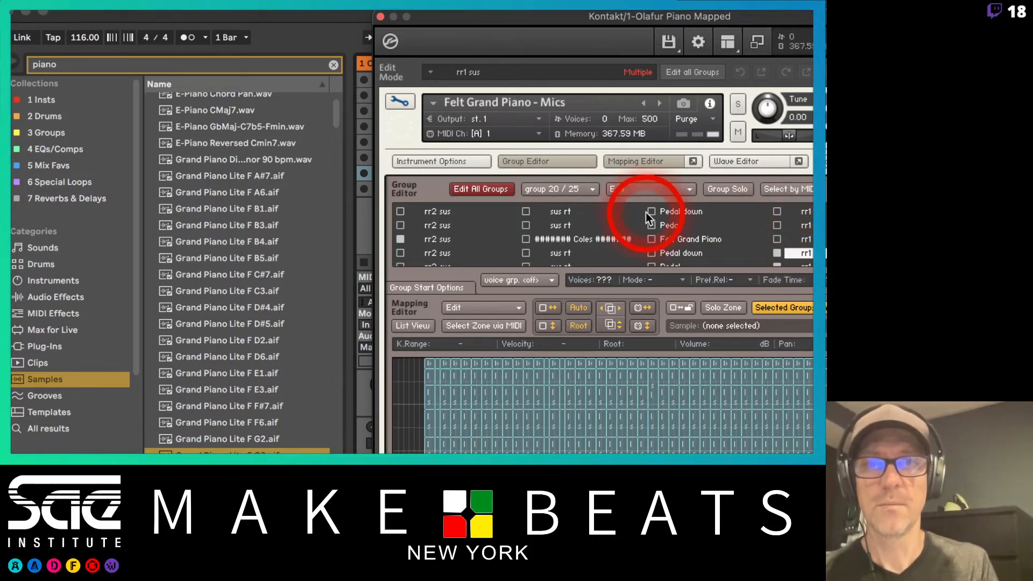
pyautogui.click(564, 226)
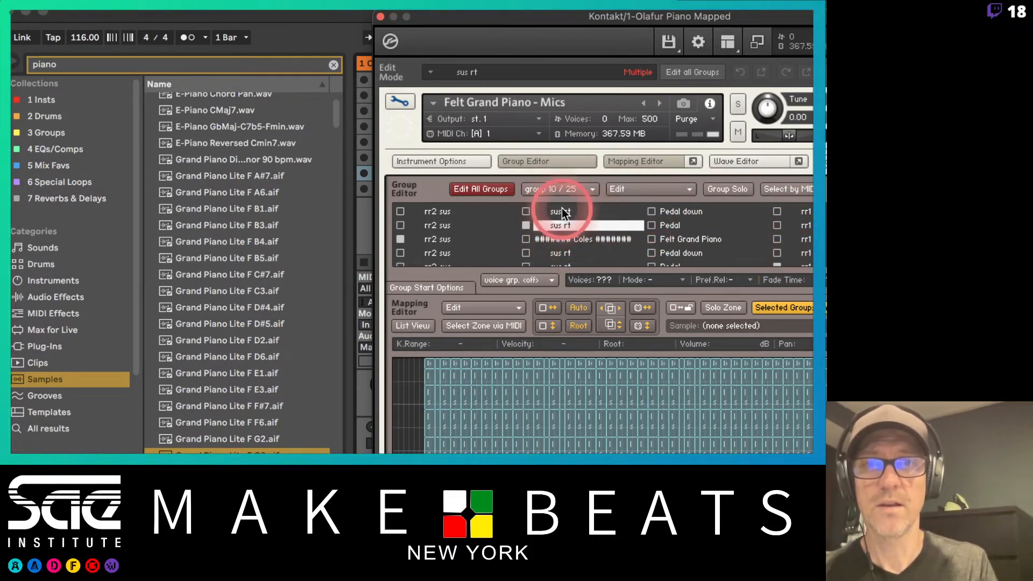
pyautogui.click(575, 238)
pyautogui.click(571, 251)
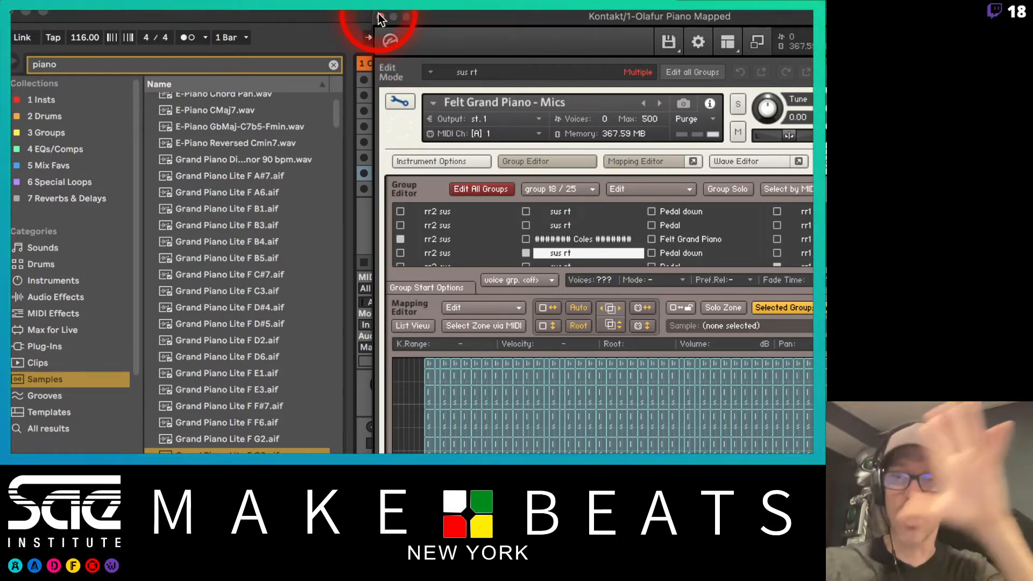
# Check the sampling vocabulary notes in the PDF, return to Kontakt and hide the Group Editor.
pyautogui.press('super+Tab')
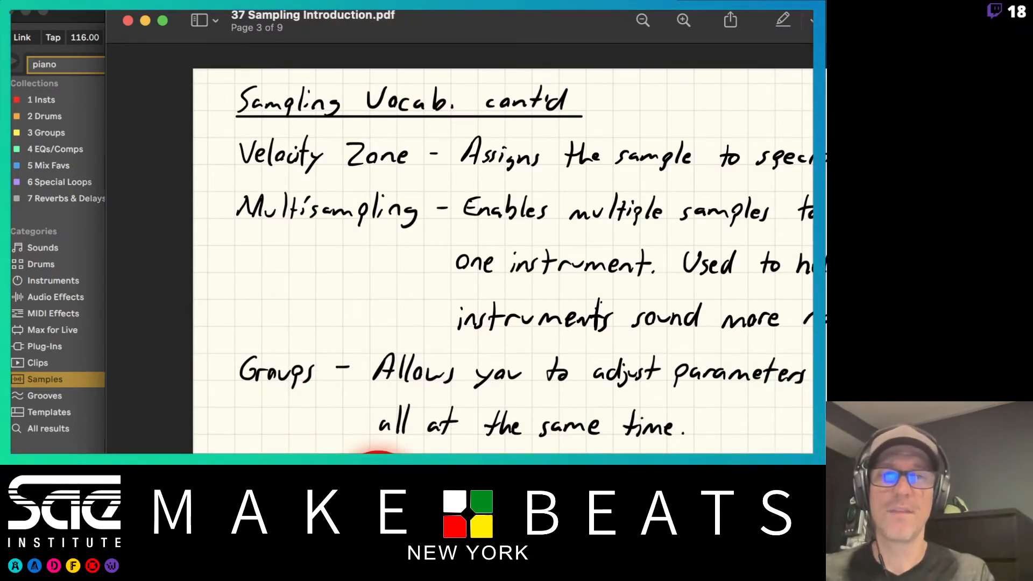
pyautogui.click(91, 12)
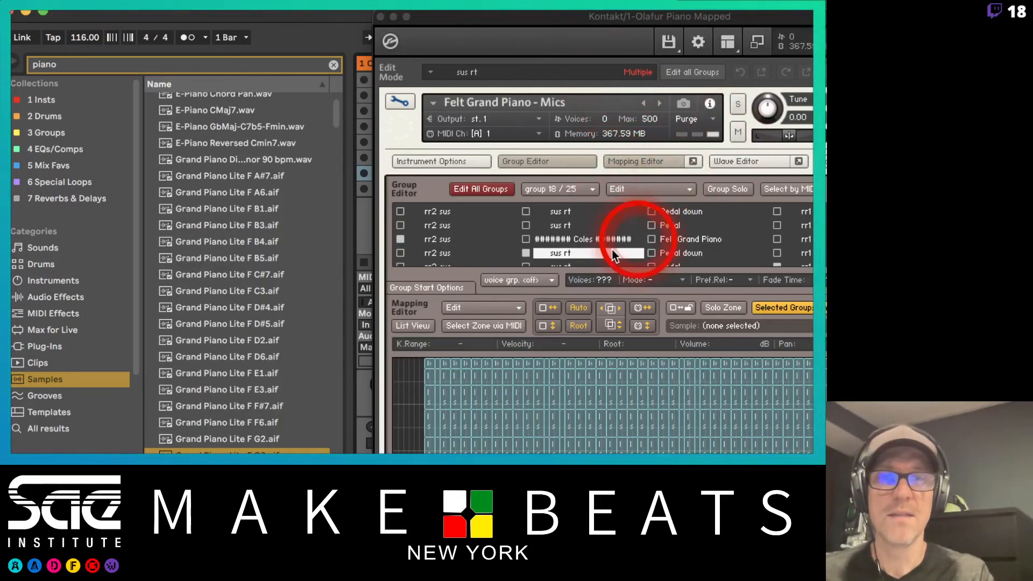
pyautogui.click(533, 161)
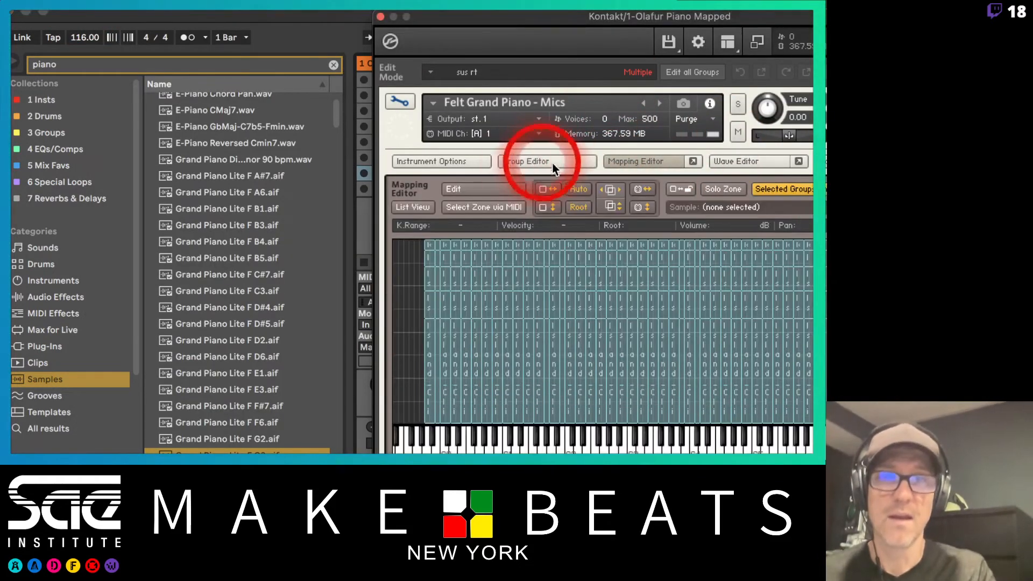
# Hide the Mapping Editor, leave the Felt Grand Piano's edit mode and bring the whole instrument window into view.
pyautogui.click(633, 167)
pyautogui.click(403, 102)
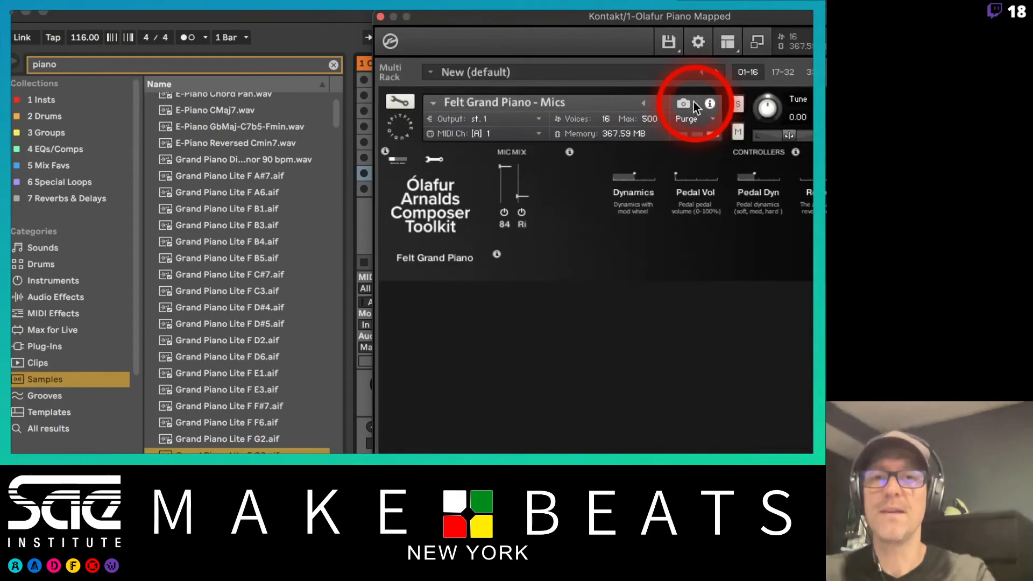
pyautogui.moveTo(480, 22); pyautogui.dragTo(508, 462)
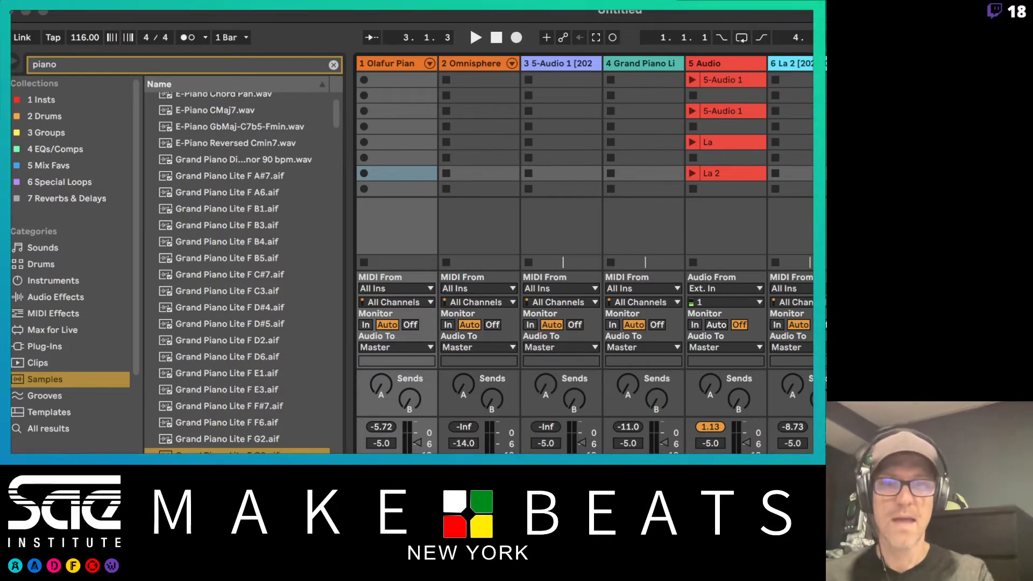
pyautogui.moveTo(667, 460); pyautogui.dragTo(531, 11)
# Try the Felt Grand Piano's tuning at 7.00 and 12.00 semitones, and reset it to 0.00.
pyautogui.click(562, 99)
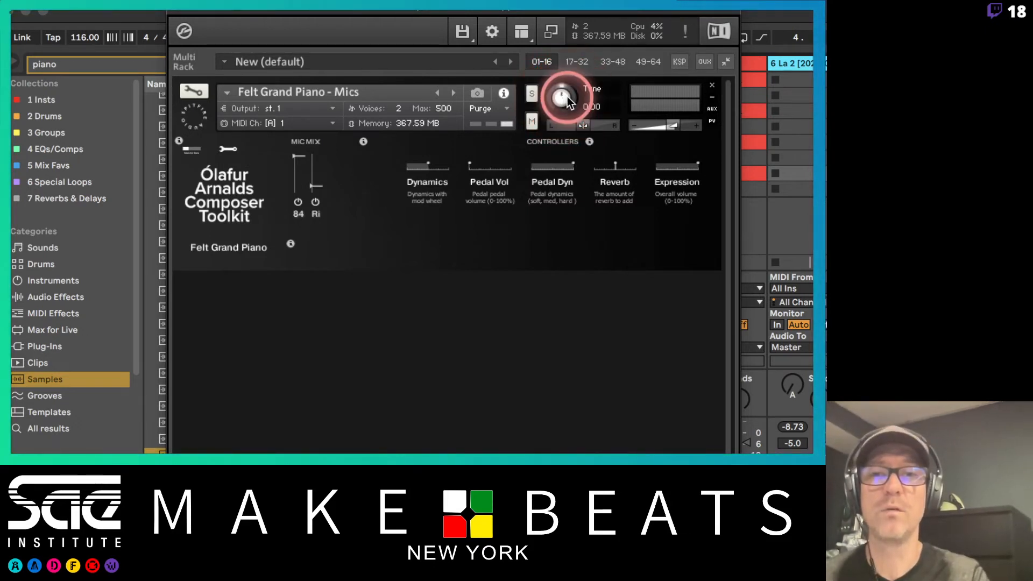
pyautogui.moveTo(568, 99); pyautogui.dragTo(567, 77)
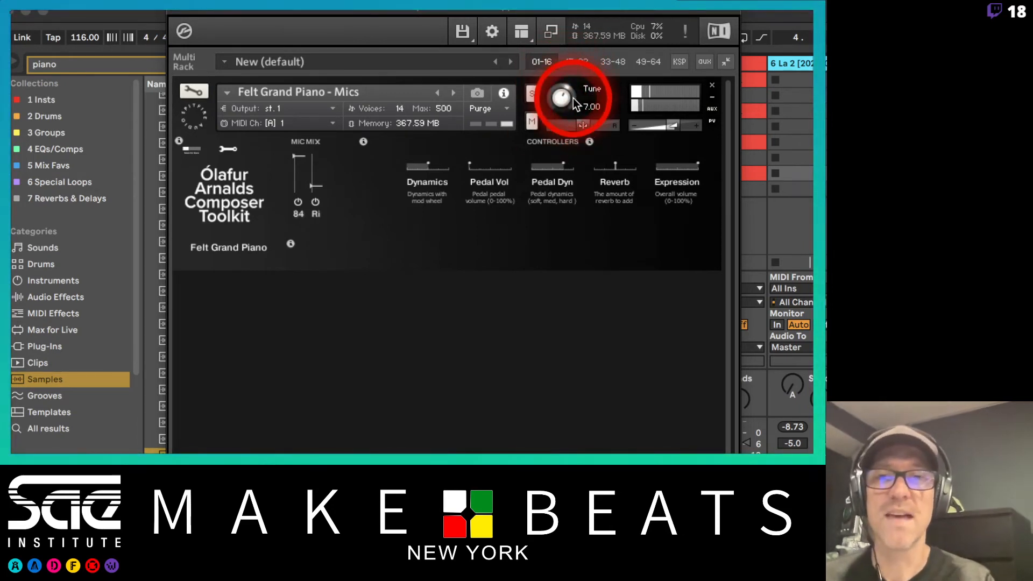
pyautogui.moveTo(563, 99); pyautogui.dragTo(563, 86)
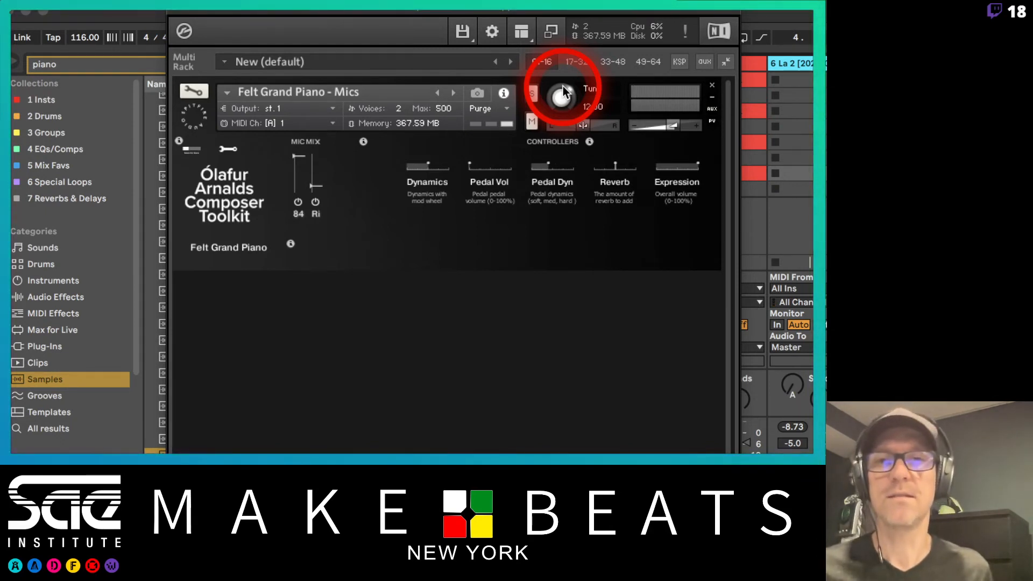
pyautogui.moveTo(563, 86); pyautogui.dragTo(559, 130)
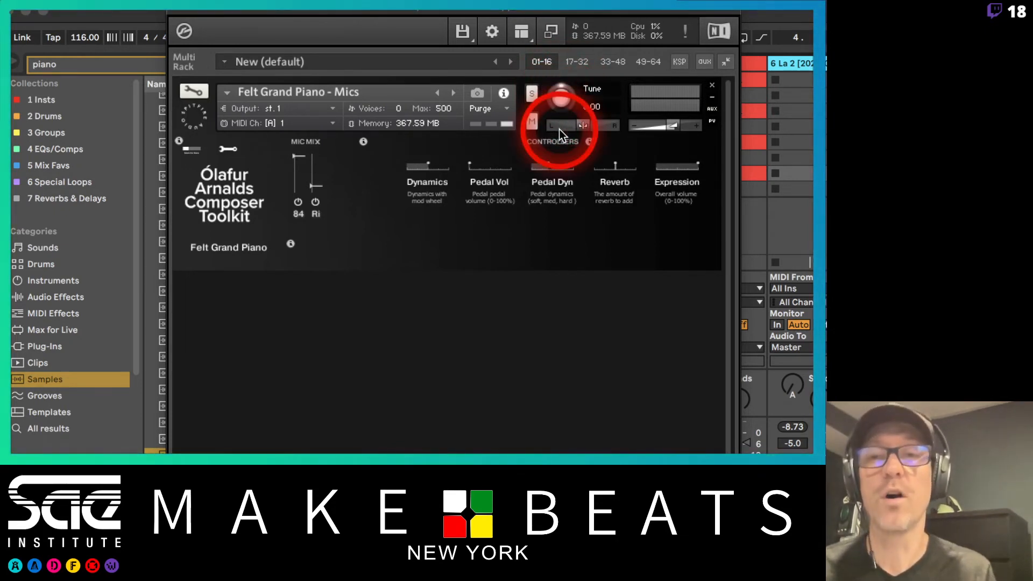
# Close the Kontakt window and display the sample zones of the Grand Piano Lite track.
pyautogui.press('super+Tab')
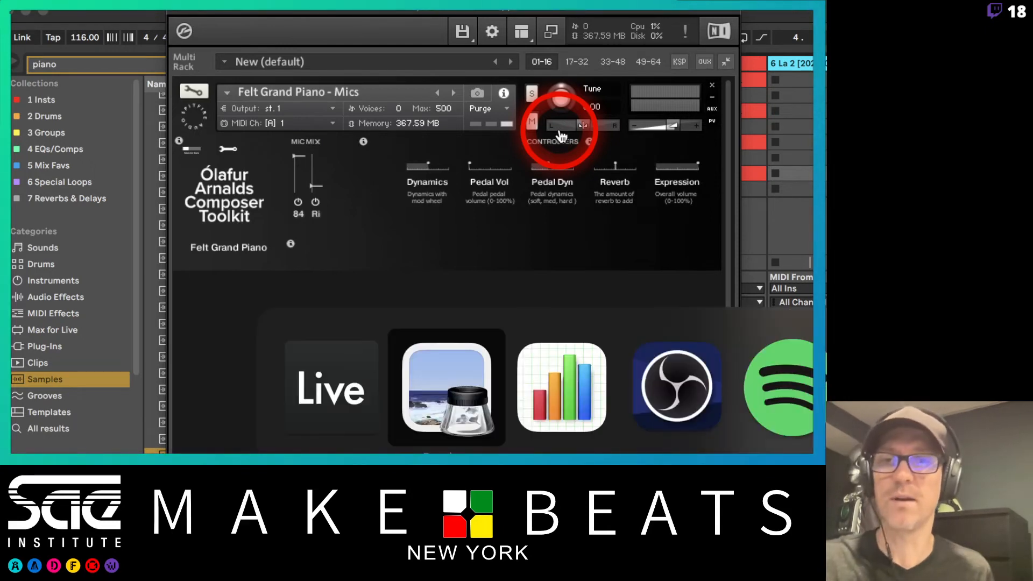
pyautogui.click(323, 358)
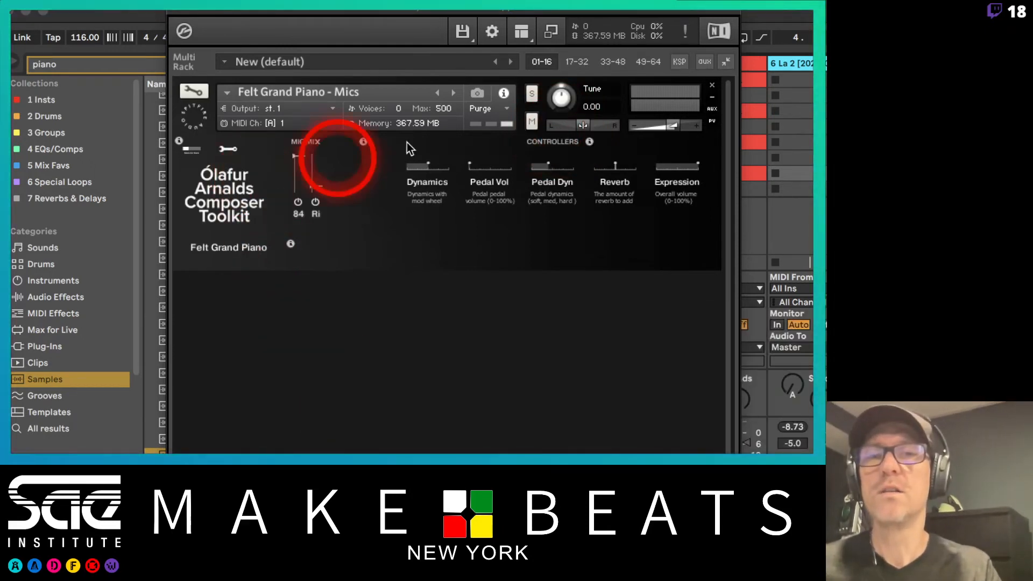
pyautogui.click(172, 12)
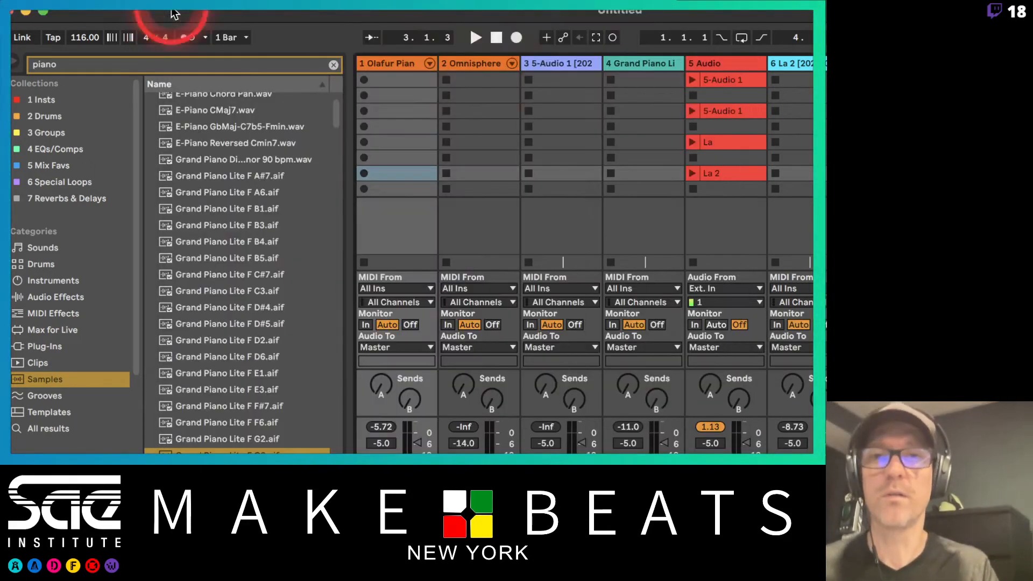
pyautogui.doubleClick(655, 60)
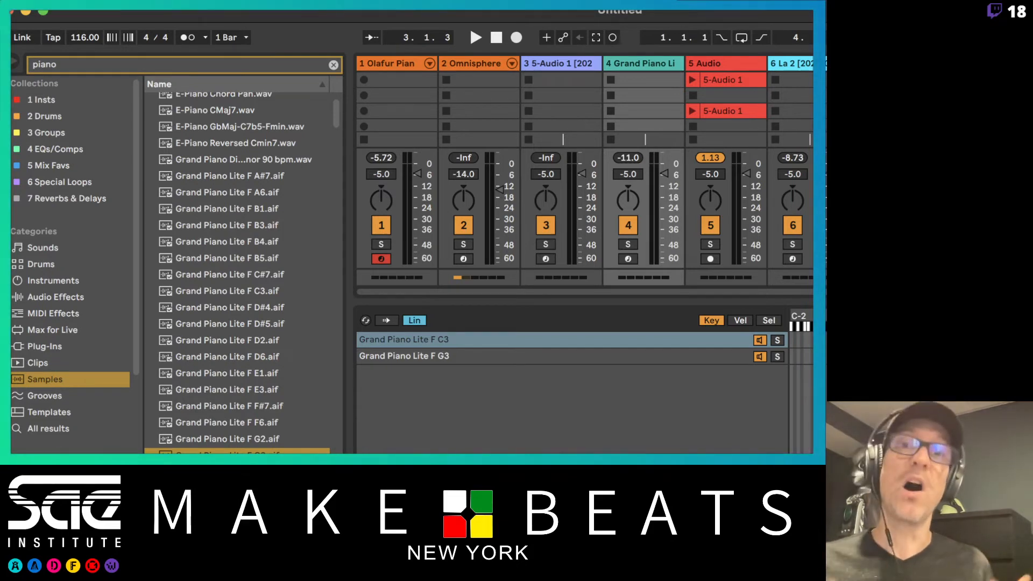
# Check the sampling vocabulary PDF, return to Live, display the La 2 track's sample waveform and arm that track for recording.
pyautogui.press('super+Tab')
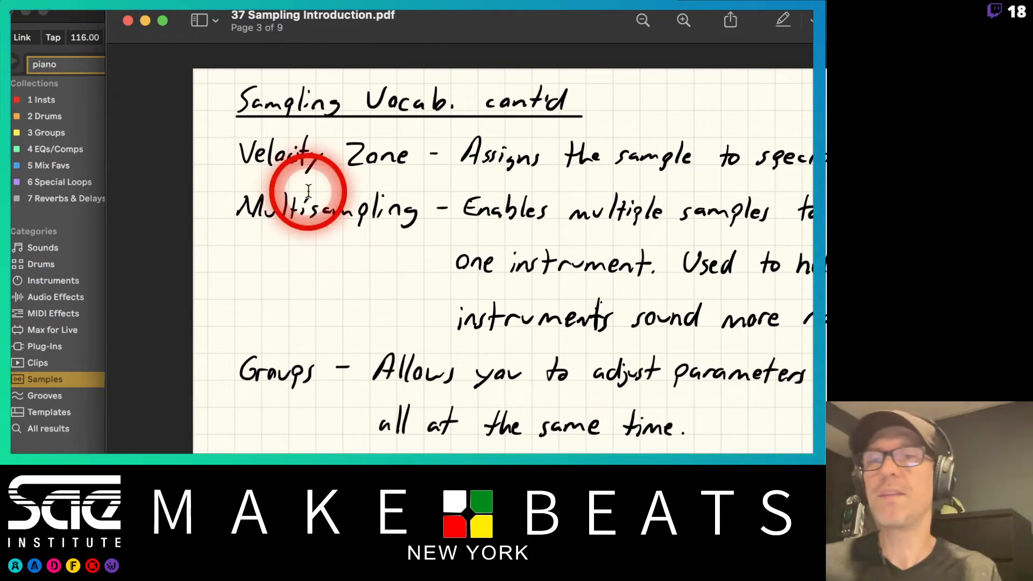
pyautogui.click(88, 14)
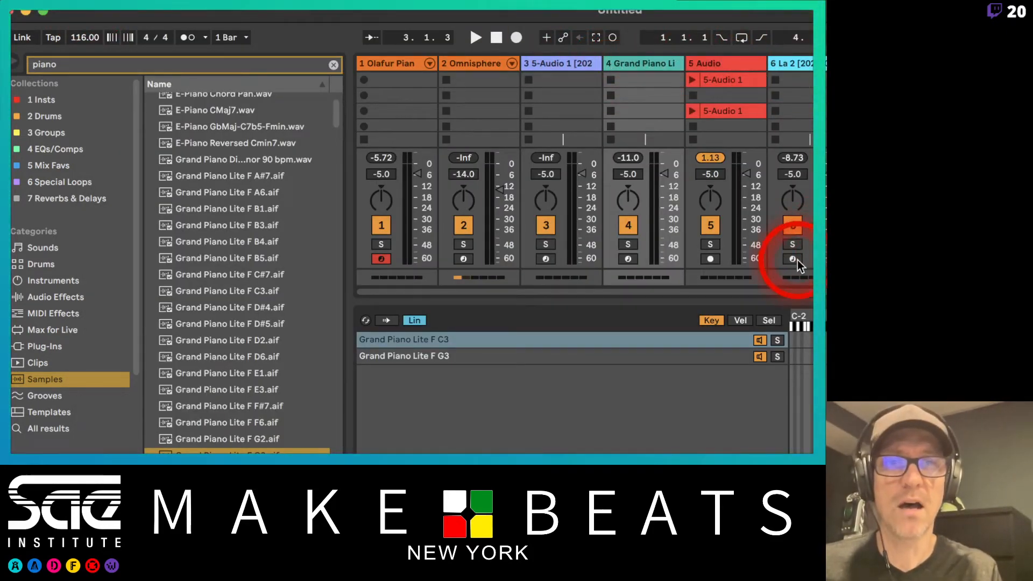
pyautogui.doubleClick(808, 62)
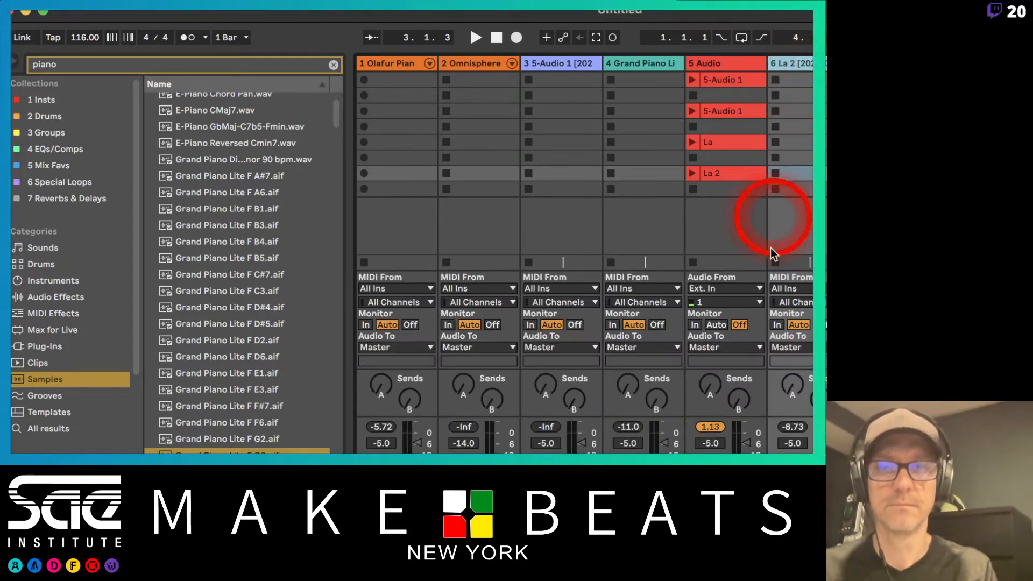
pyautogui.doubleClick(809, 63)
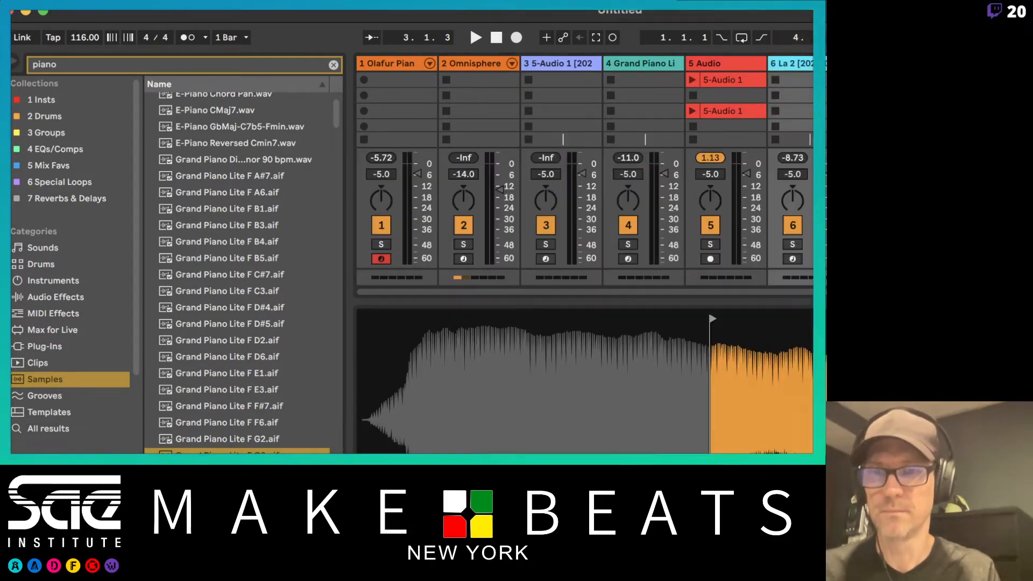
pyautogui.click(791, 258)
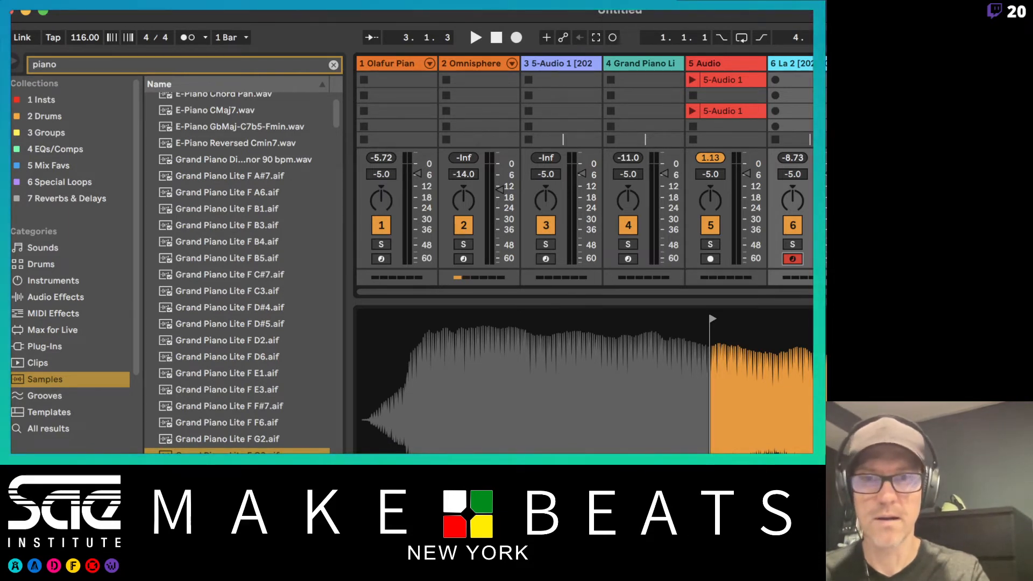
# Move the start marker later in the La 2 sample and examine the waveform's individual cycles up close.
pyautogui.click(762, 385)
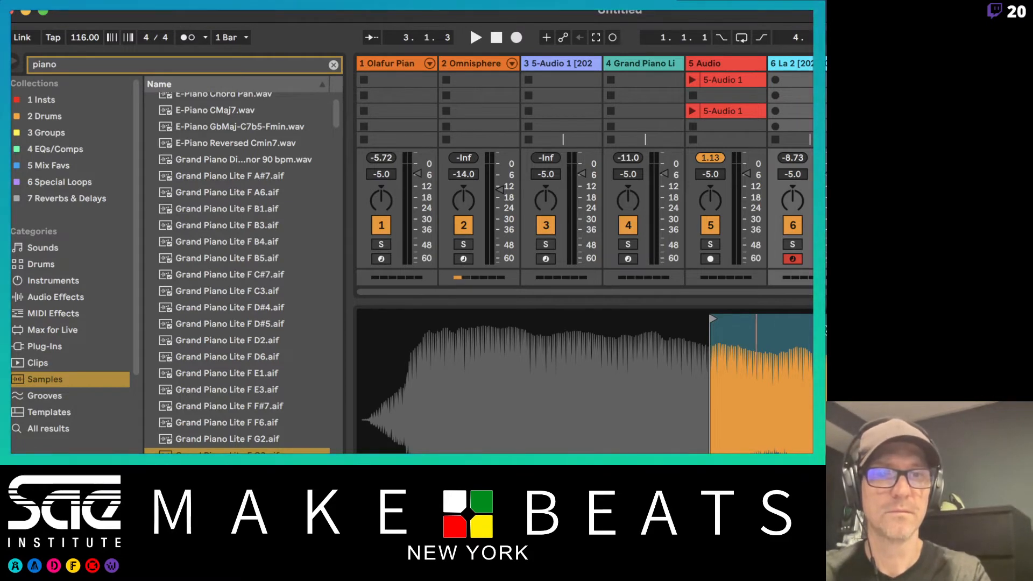
pyautogui.moveTo(712, 320); pyautogui.dragTo(791, 320)
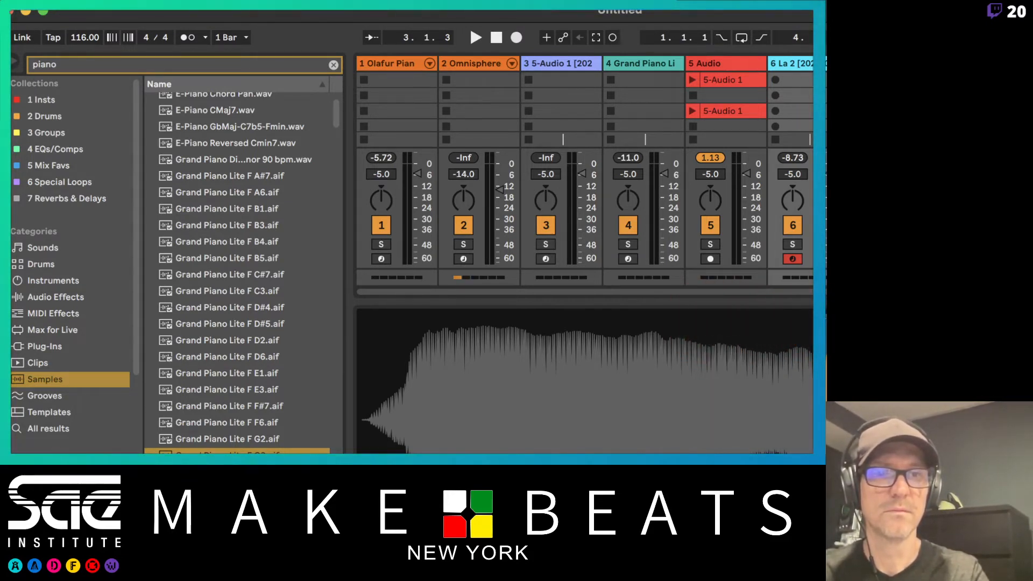
pyautogui.moveTo(809, 358); pyautogui.dragTo(809, 363)
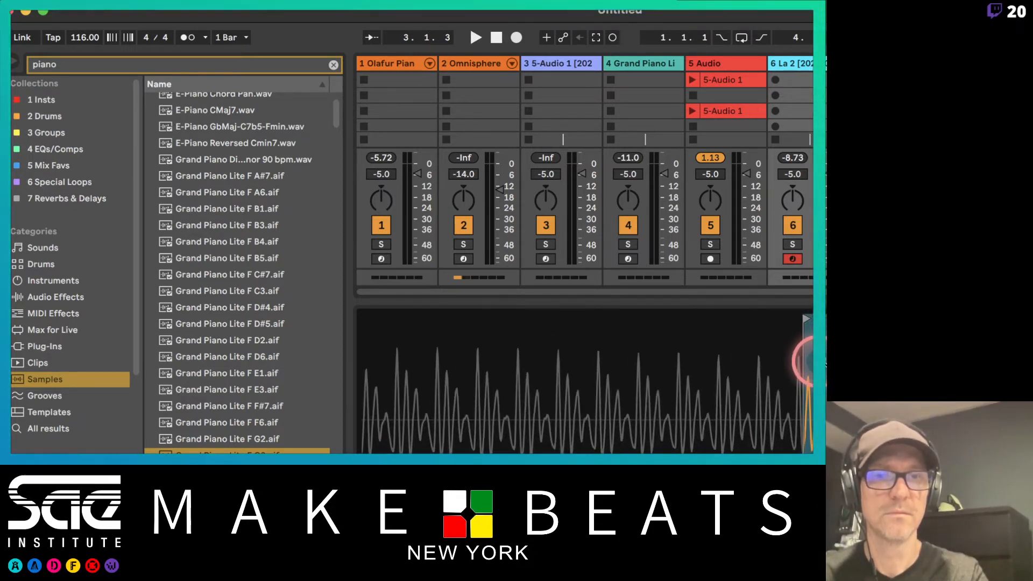
pyautogui.moveTo(806, 312); pyautogui.dragTo(815, 368)
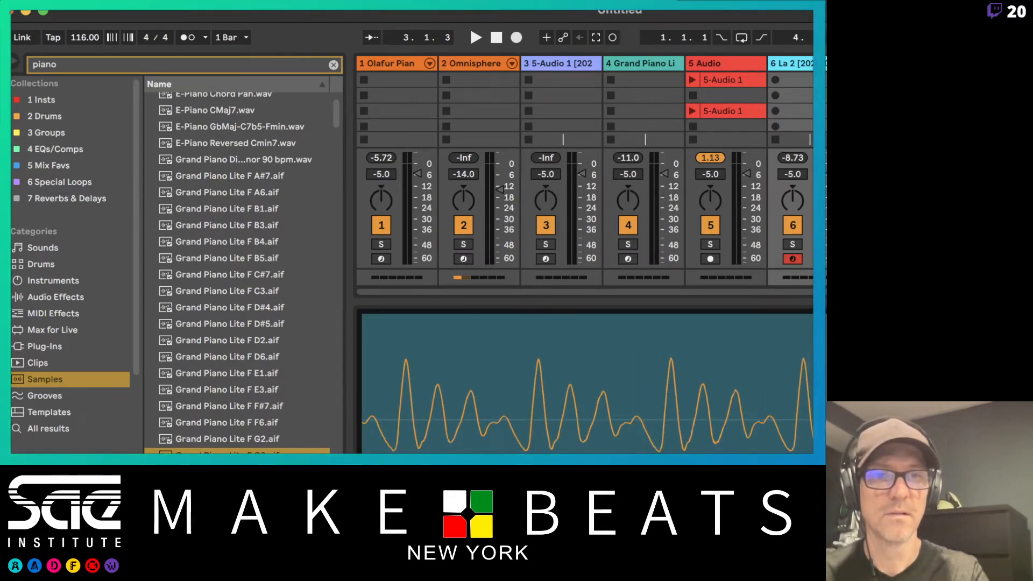
pyautogui.moveTo(816, 368)
pyautogui.mouseDown()
pyautogui.moveTo(849, 434)
pyautogui.moveTo(804, 382)
pyautogui.mouseUp()
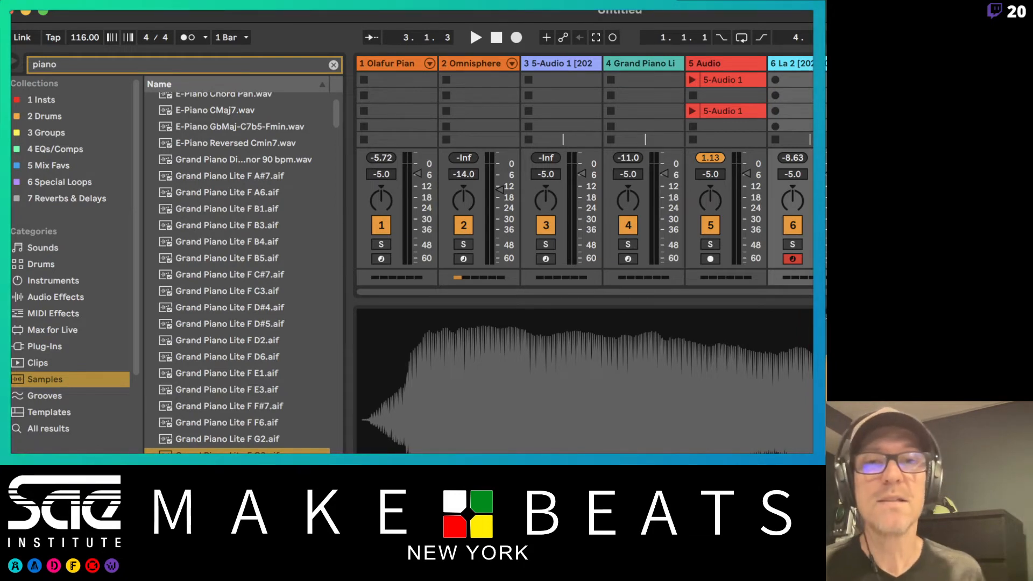
# Preview the Key Zones page of the Sampling Introduction PDF, go back to the vocabulary page and return to Live.
pyautogui.press('super+Tab')
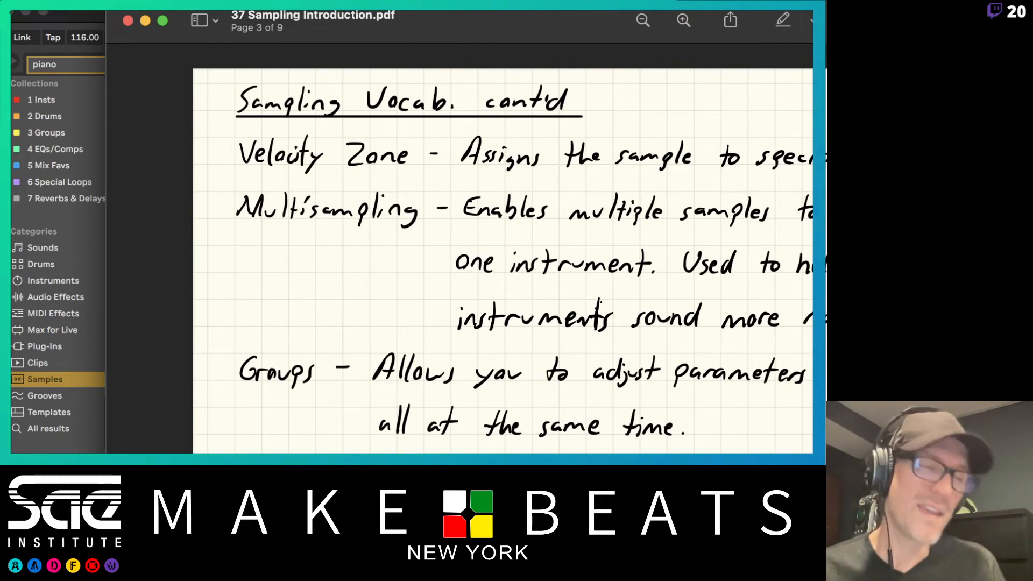
pyautogui.press('Right')
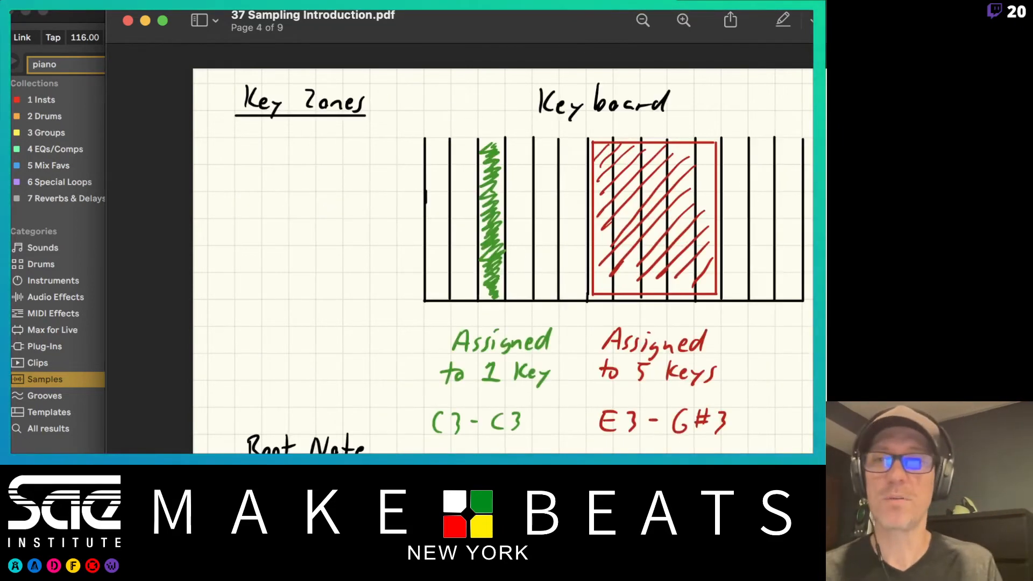
pyautogui.press('Left')
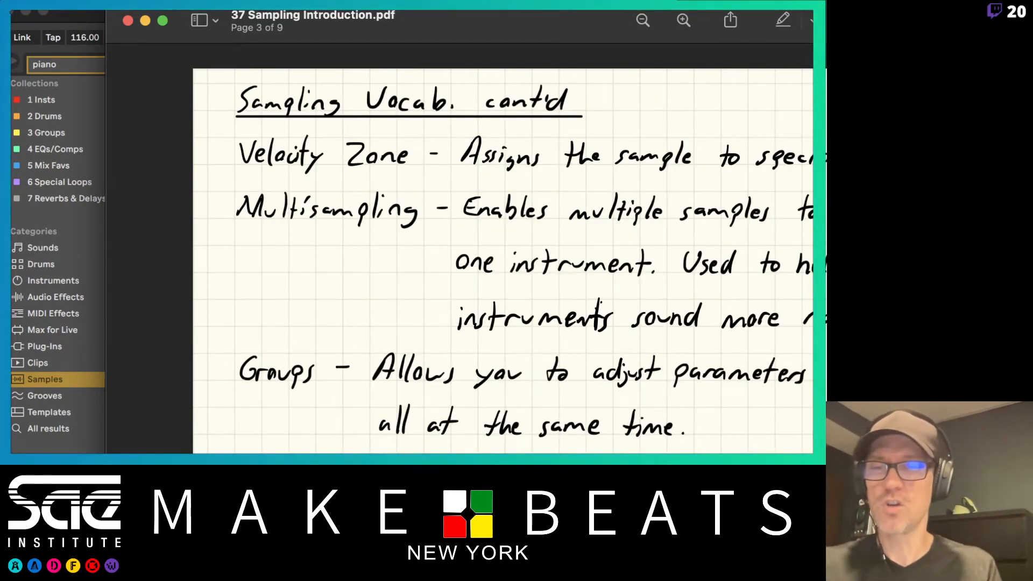
pyautogui.press('super+Tab')
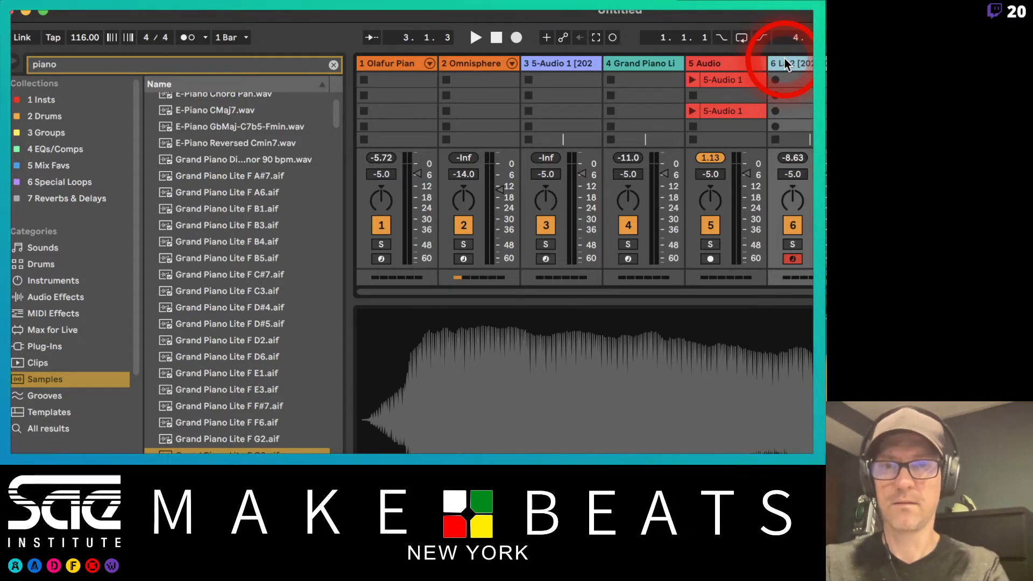
# Delete the Grand Piano Lite instrument from track 4 and load Kontakt from the Insts collection in its place.
pyautogui.click(635, 66)
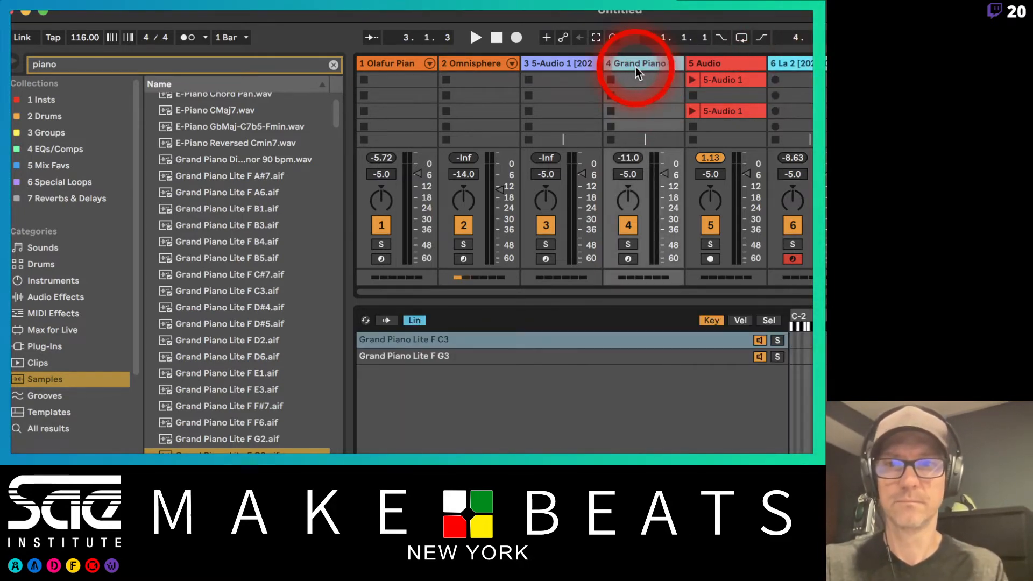
pyautogui.press('Delete')
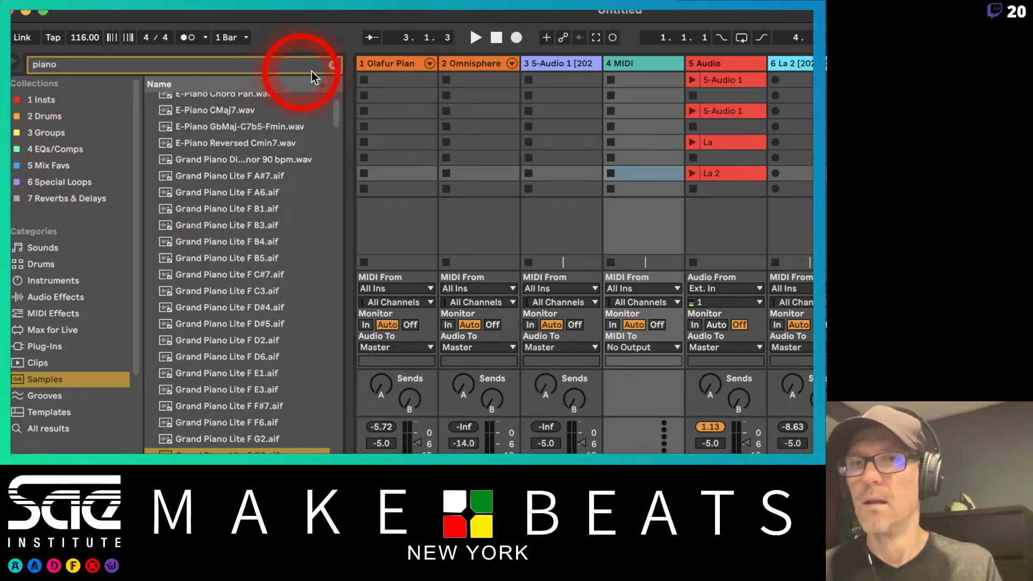
pyautogui.click(332, 65)
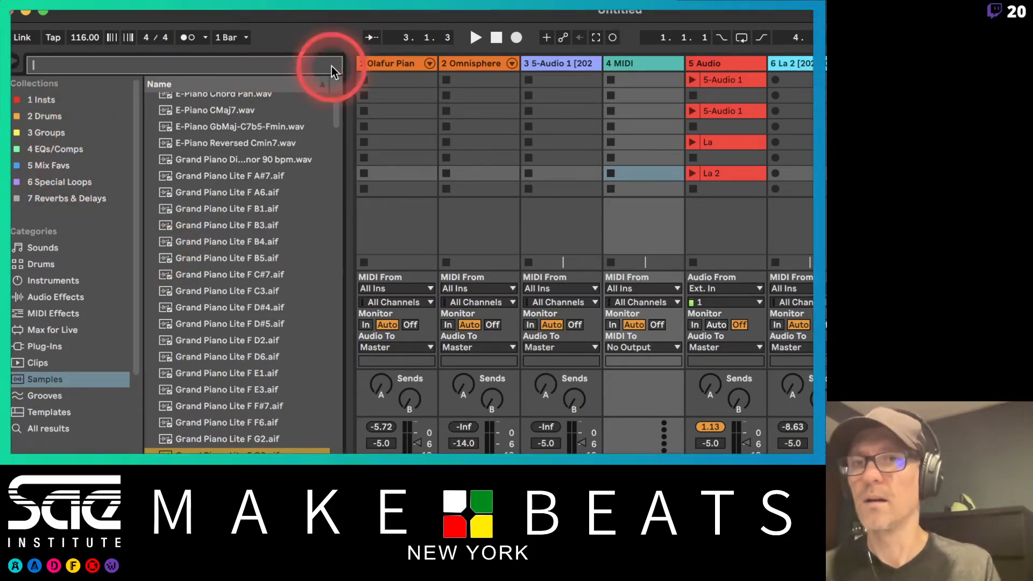
pyautogui.click(47, 101)
pyautogui.click(198, 295)
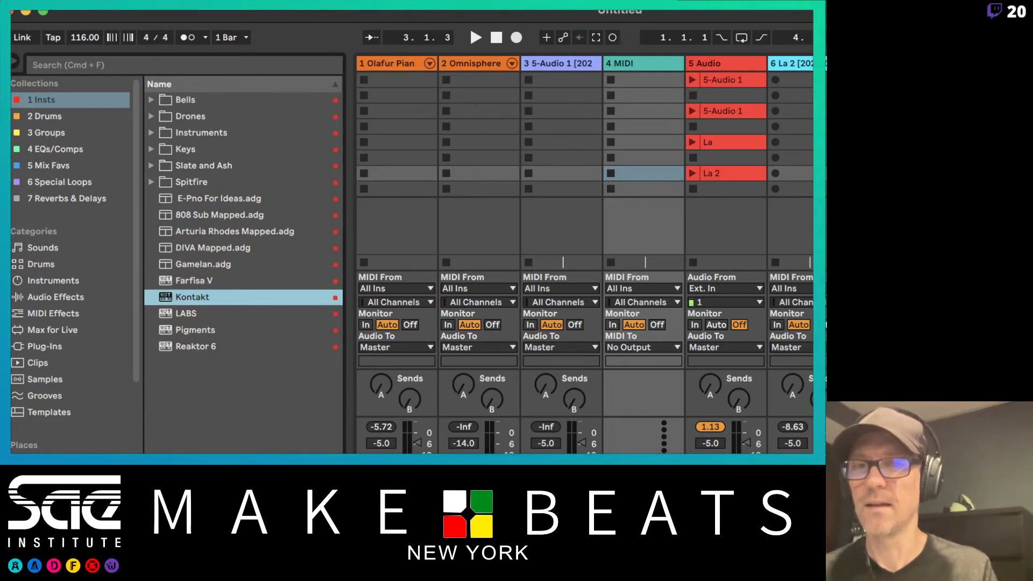
pyautogui.doubleClick(198, 298)
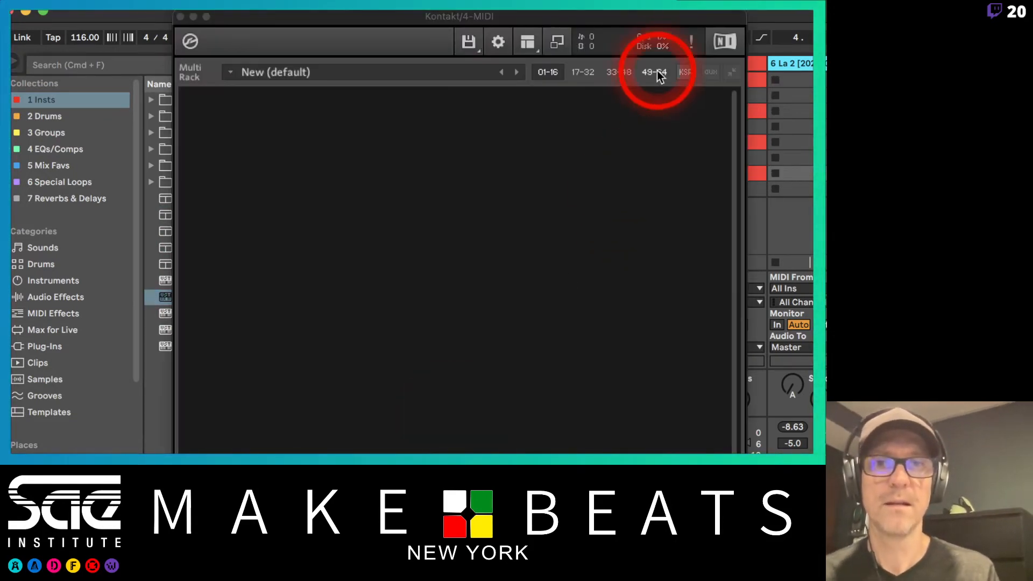
# Load the La clip from the audio track into Kontakt as a new instrument and show it in the Wave Editor.
pyautogui.moveTo(661, 21); pyautogui.dragTo(557, 17)
pyautogui.moveTo(745, 142); pyautogui.dragTo(507, 158)
pyautogui.click(96, 102)
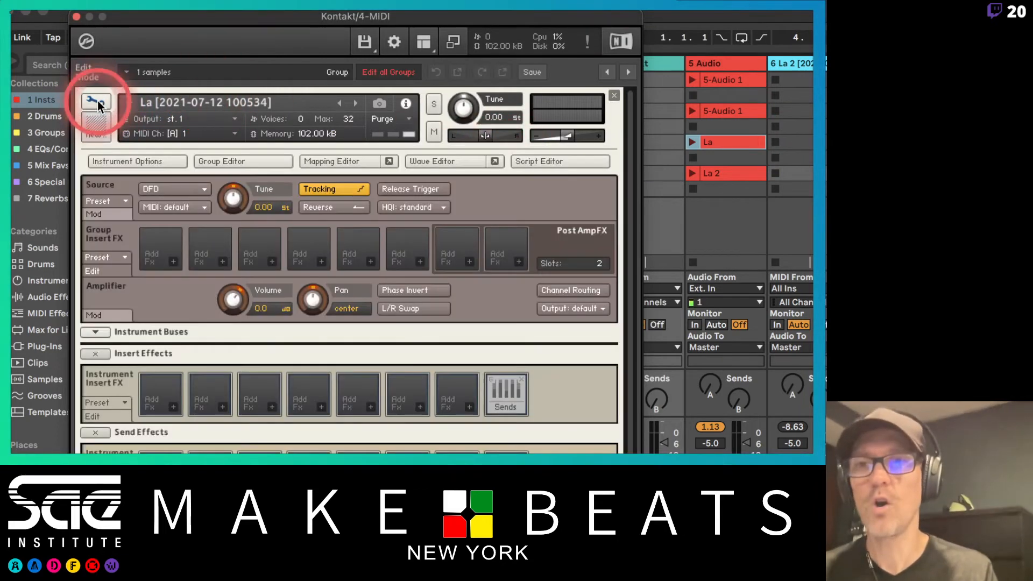
pyautogui.click(447, 162)
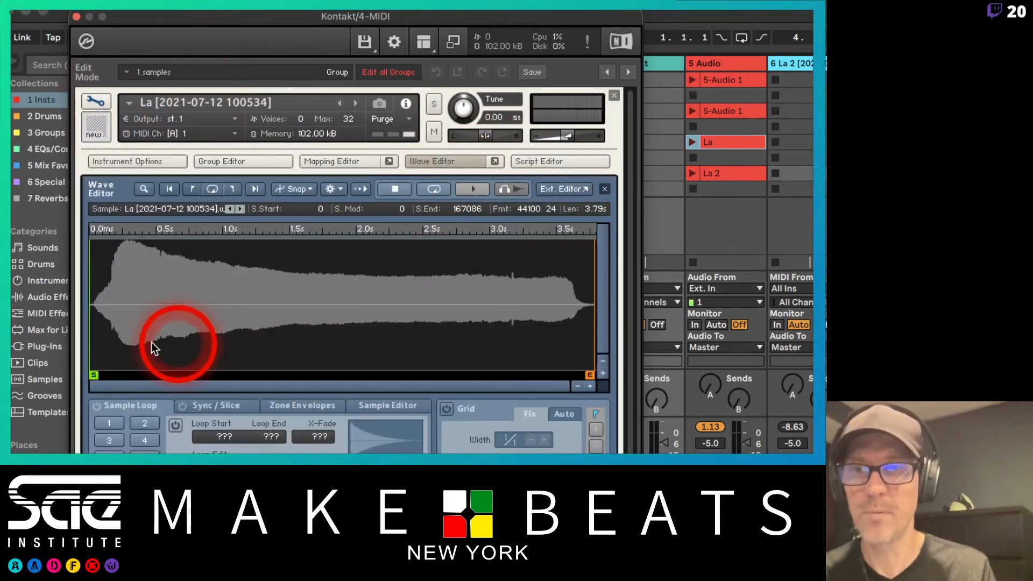
# Set the La sample's start to 96096 and end to 114748, and activate loop 1 between them from 97240 to 113604.
pyautogui.moveTo(96, 374); pyautogui.dragTo(386, 396)
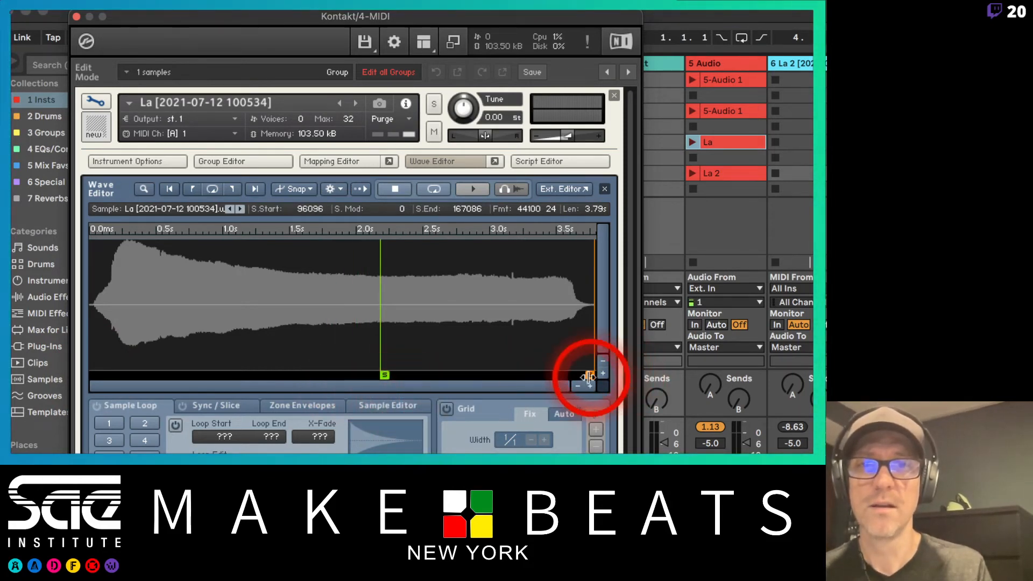
pyautogui.moveTo(588, 375); pyautogui.dragTo(431, 373)
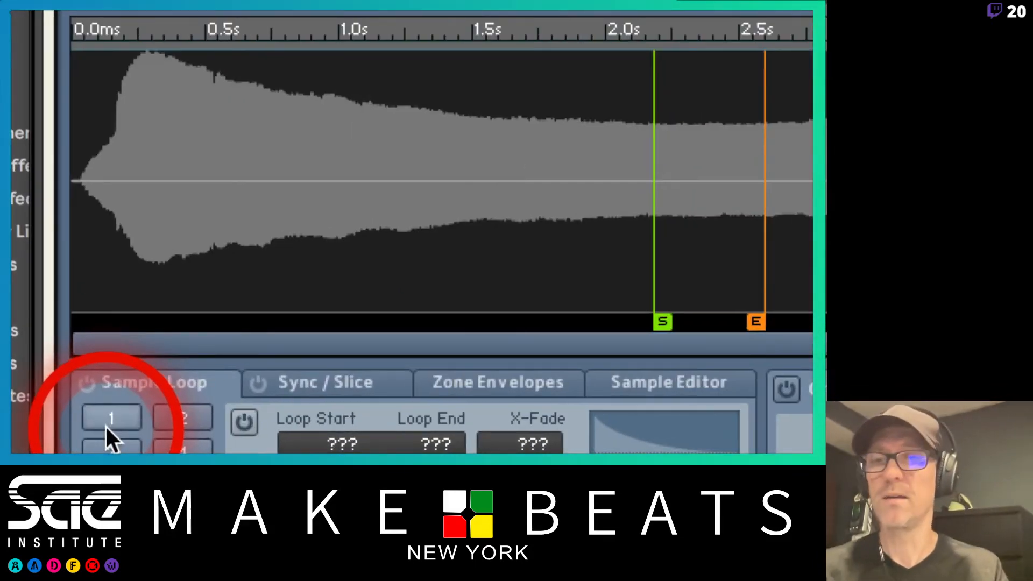
pyautogui.click(102, 417)
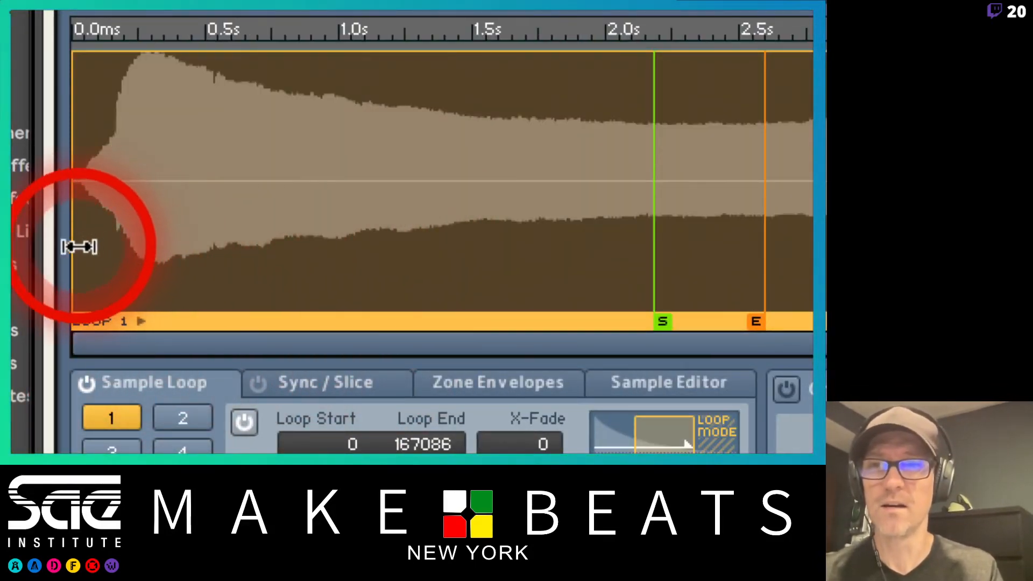
pyautogui.moveTo(74, 245); pyautogui.dragTo(663, 280)
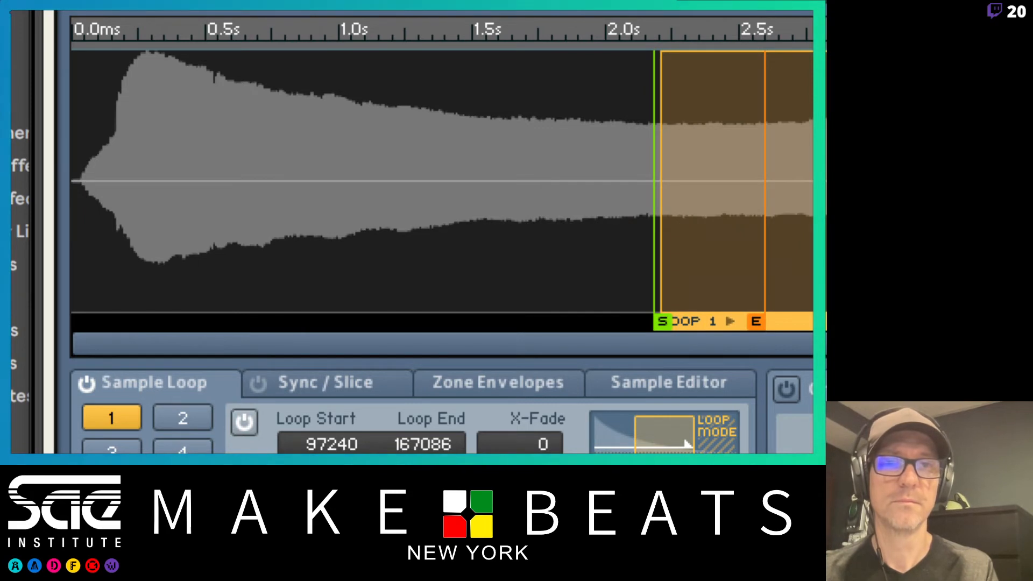
pyautogui.moveTo(807, 261); pyautogui.dragTo(755, 263)
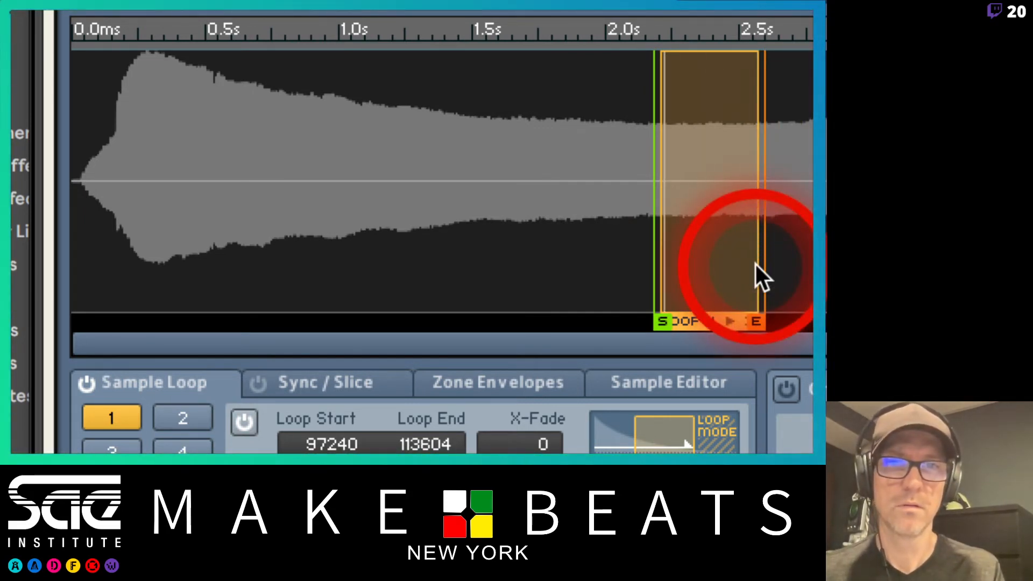
pyautogui.click(692, 192)
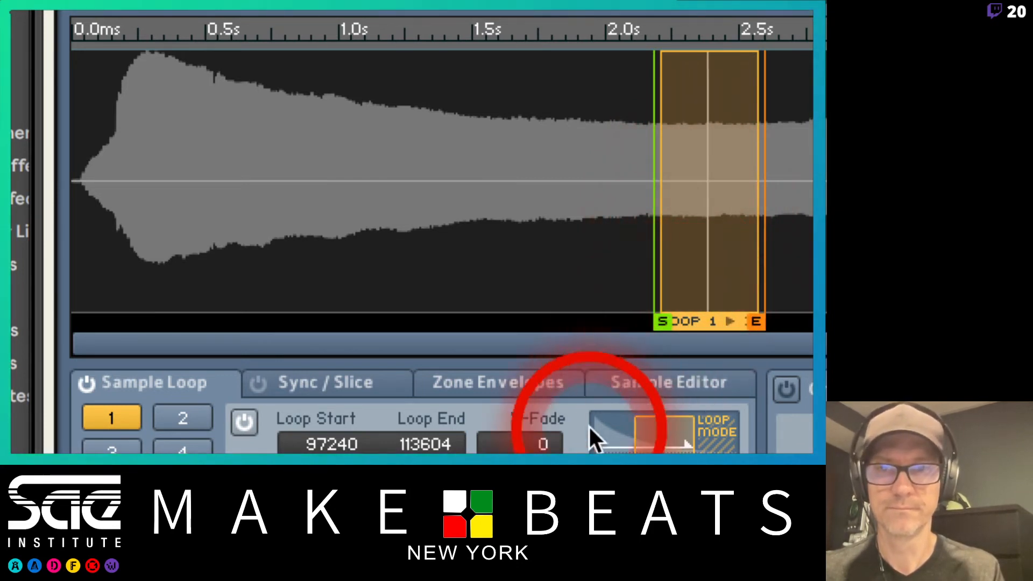
# Raise the crossfade of loop 1 to 303.
pyautogui.moveTo(541, 444)
pyautogui.mouseDown()
pyautogui.moveTo(541, 423)
pyautogui.moveTo(541, 449)
pyautogui.mouseUp()
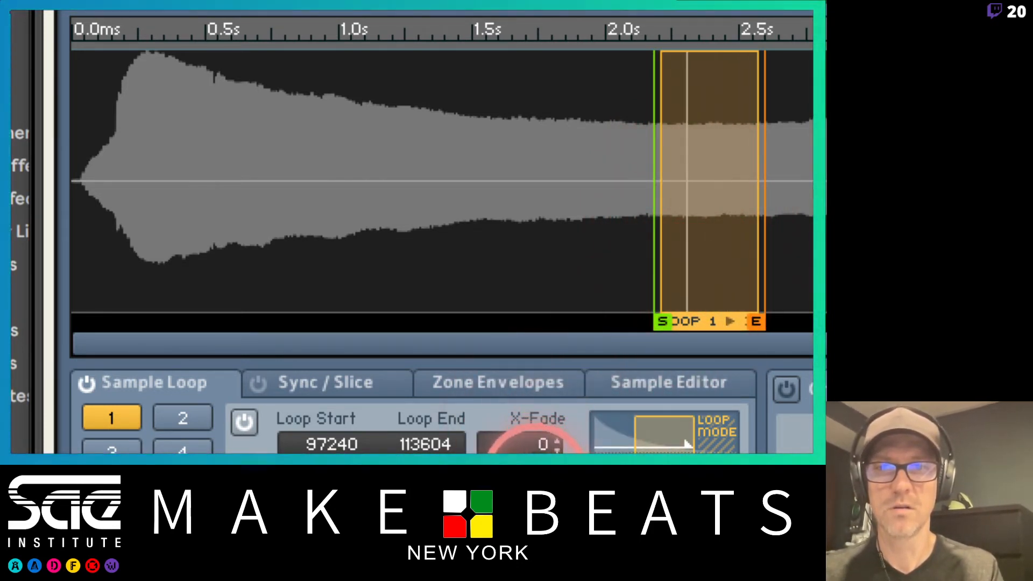
pyautogui.click(557, 440)
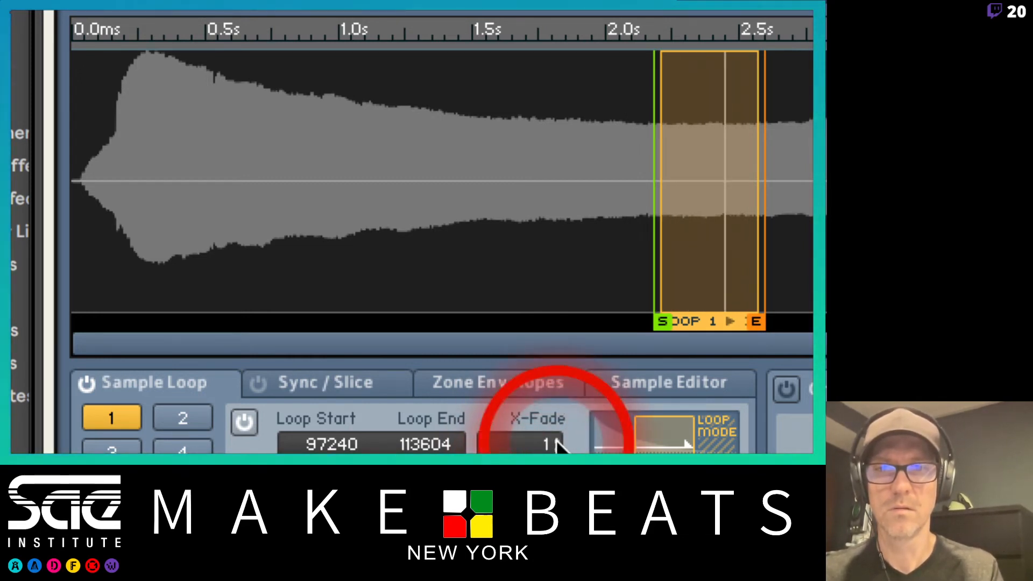
pyautogui.click(557, 441)
pyautogui.click(557, 442)
pyautogui.click(556, 441)
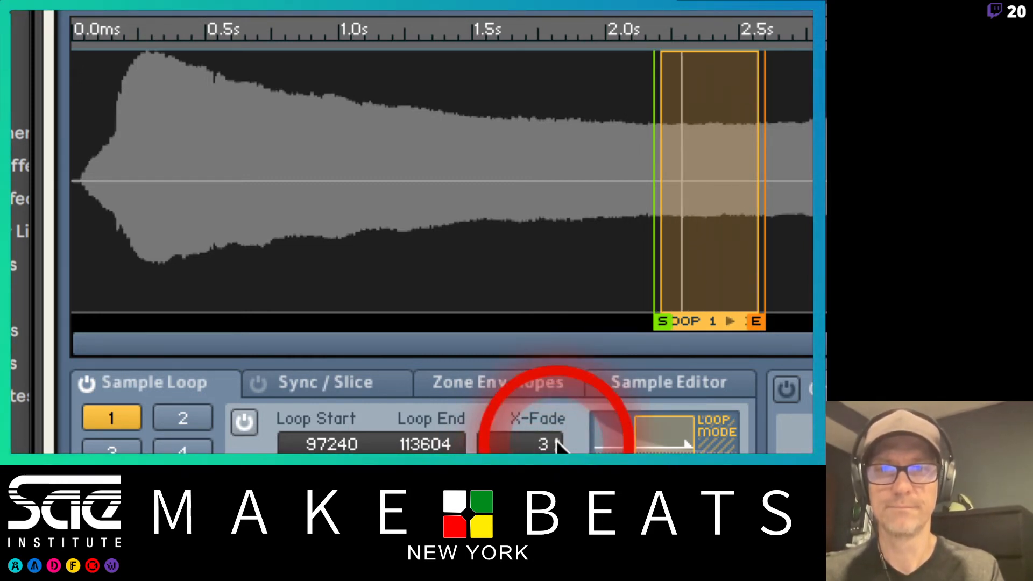
pyautogui.moveTo(546, 441); pyautogui.dragTo(546, 437)
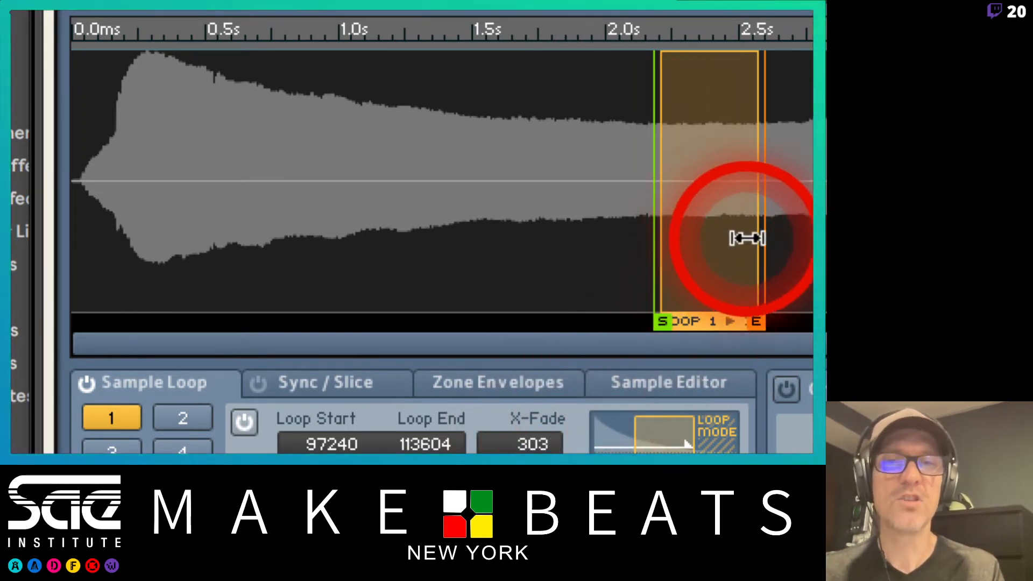
# Examine the crossfade at the start of loop 1 up close and reset the crossfade to 0.
pyautogui.click(813, 344)
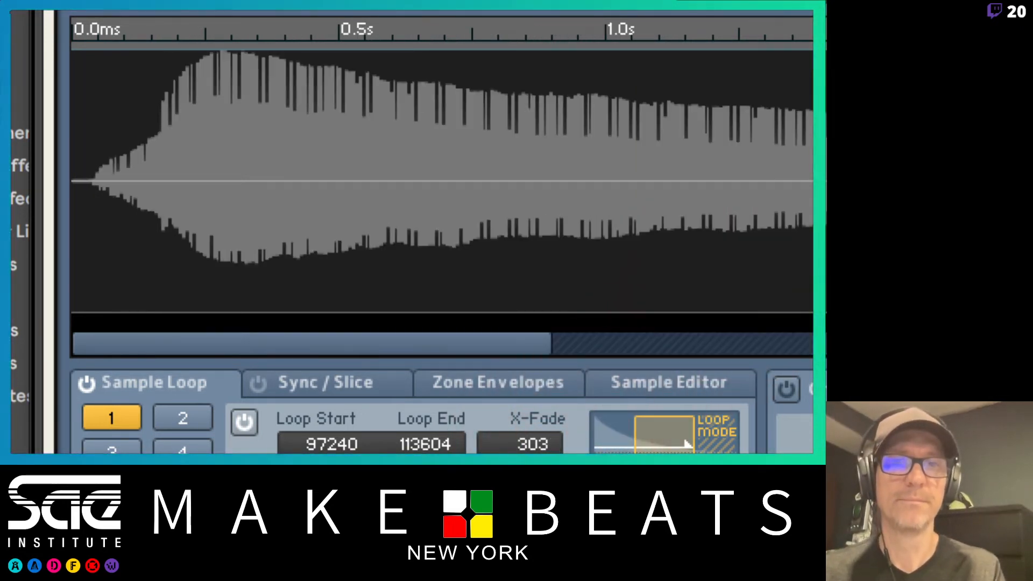
pyautogui.click(813, 344)
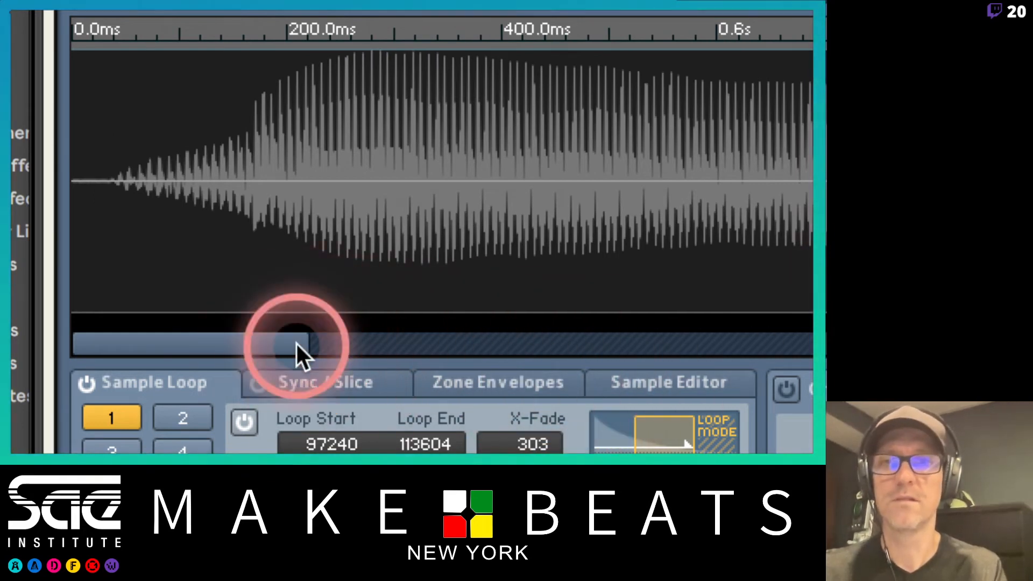
pyautogui.moveTo(296, 341); pyautogui.dragTo(807, 344)
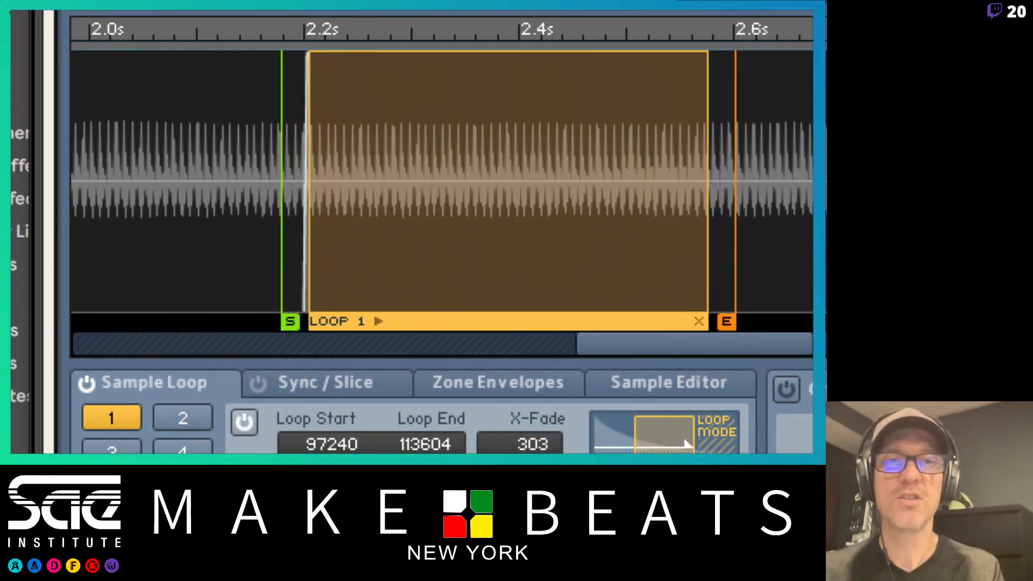
pyautogui.click(813, 344)
pyautogui.moveTo(682, 347)
pyautogui.mouseDown()
pyautogui.moveTo(575, 330)
pyautogui.moveTo(657, 337)
pyautogui.mouseUp()
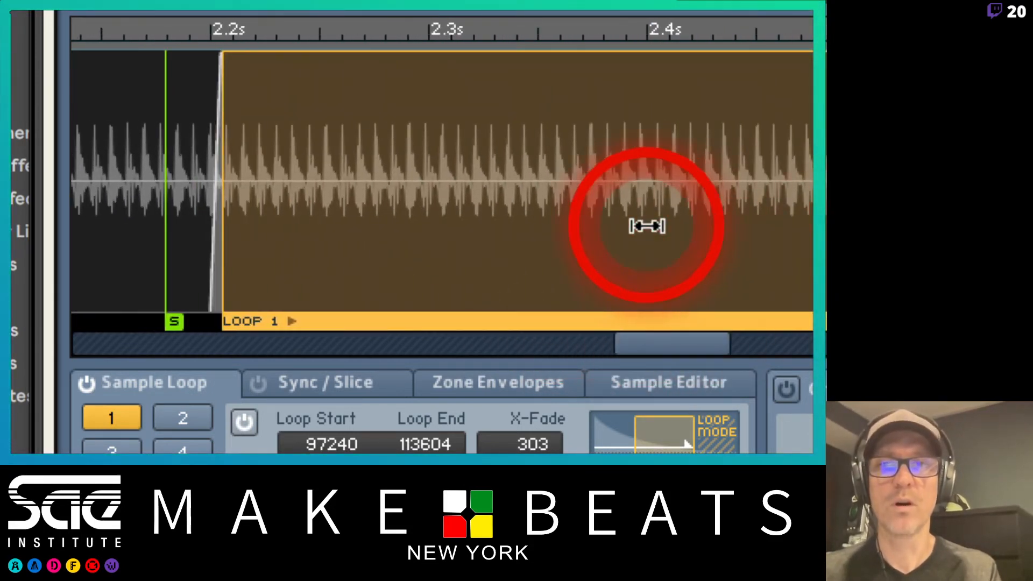
pyautogui.moveTo(529, 444); pyautogui.dragTo(523, 512)
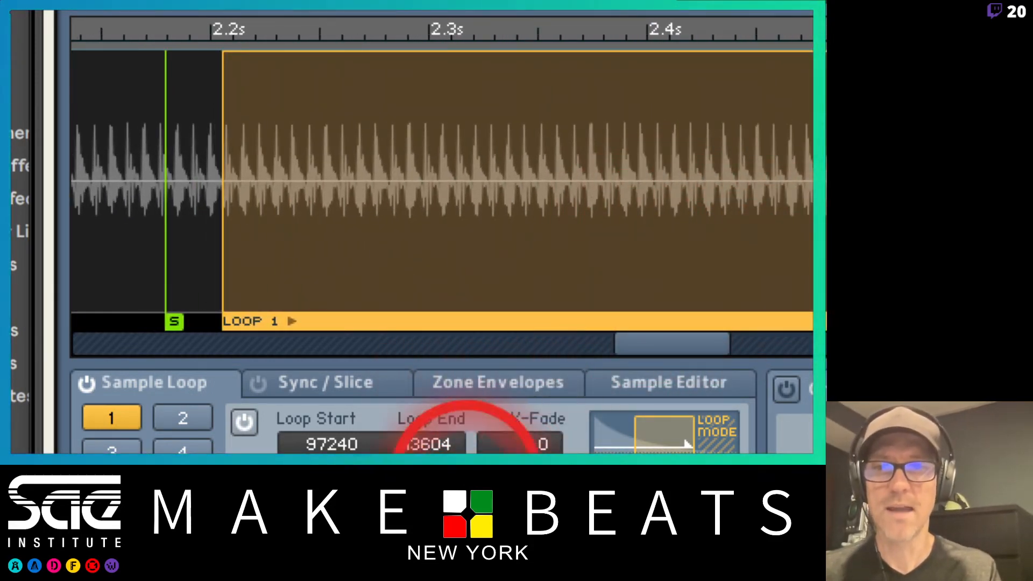
# Show the loop edit view of the splice and fine-tune the loop end to 113613 so the waveforms meet.
pyautogui.click(303, 511)
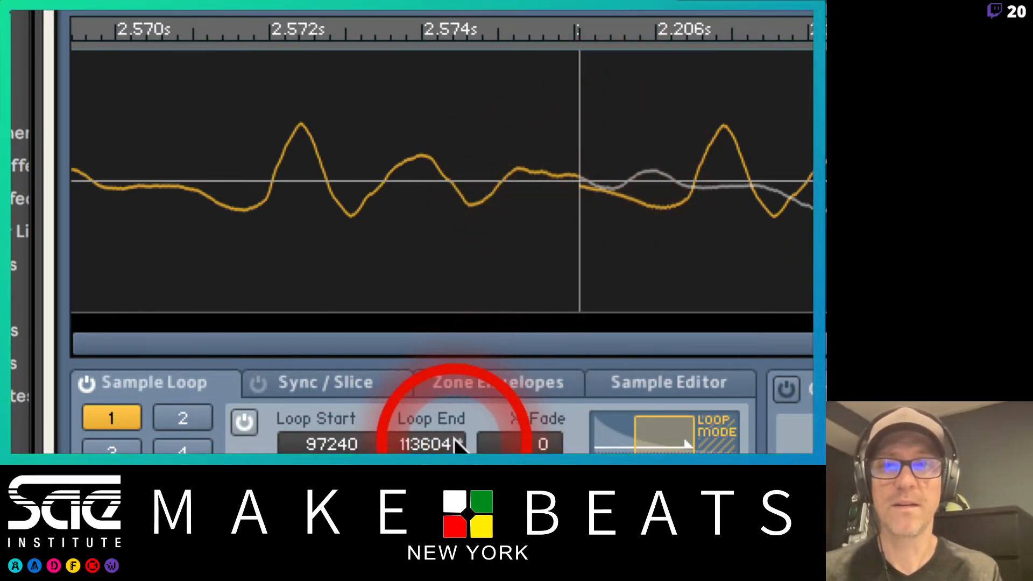
pyautogui.scroll(-4, 456, 441)
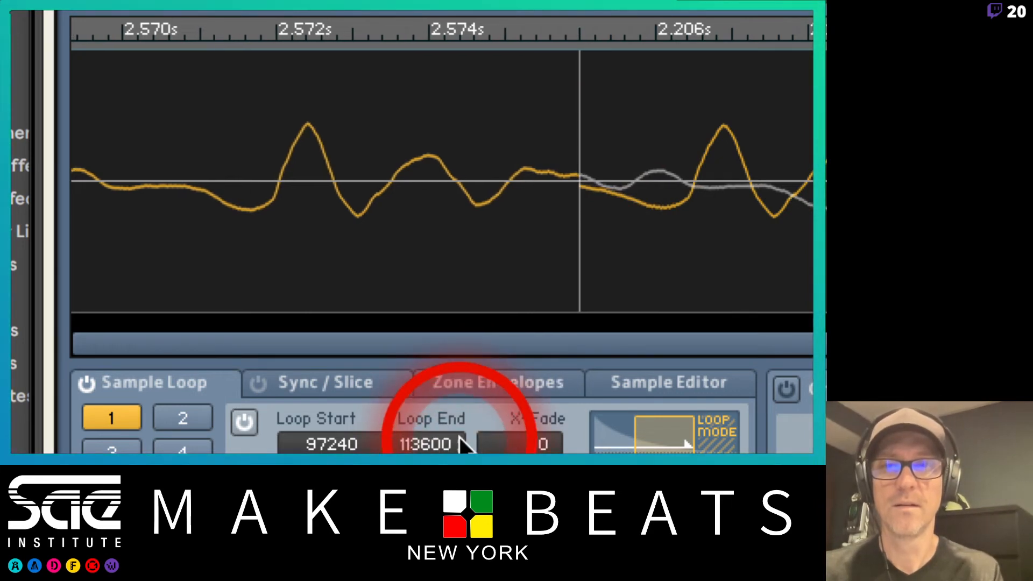
pyautogui.scroll(2, 460, 437)
pyautogui.scroll(8, 460, 437)
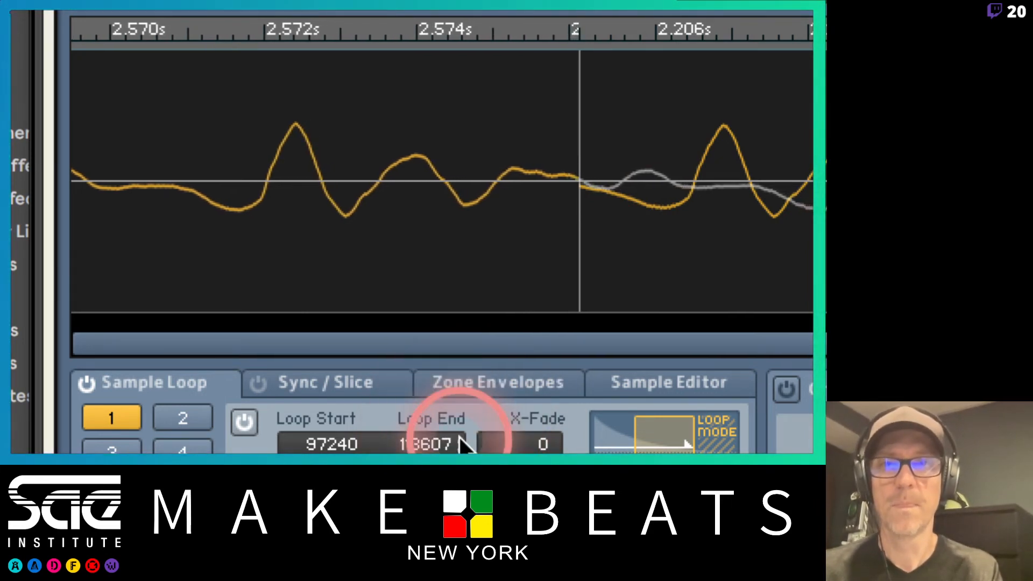
pyautogui.scroll(3, 460, 437)
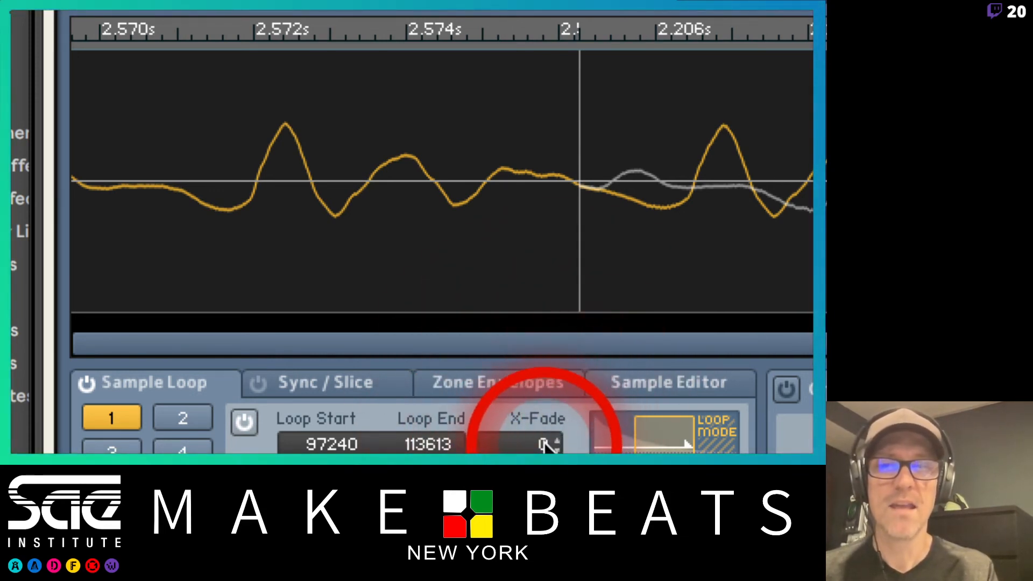
# Set the loop crossfade to 50 and return to the normal waveform view.
pyautogui.scroll(3, 543, 440)
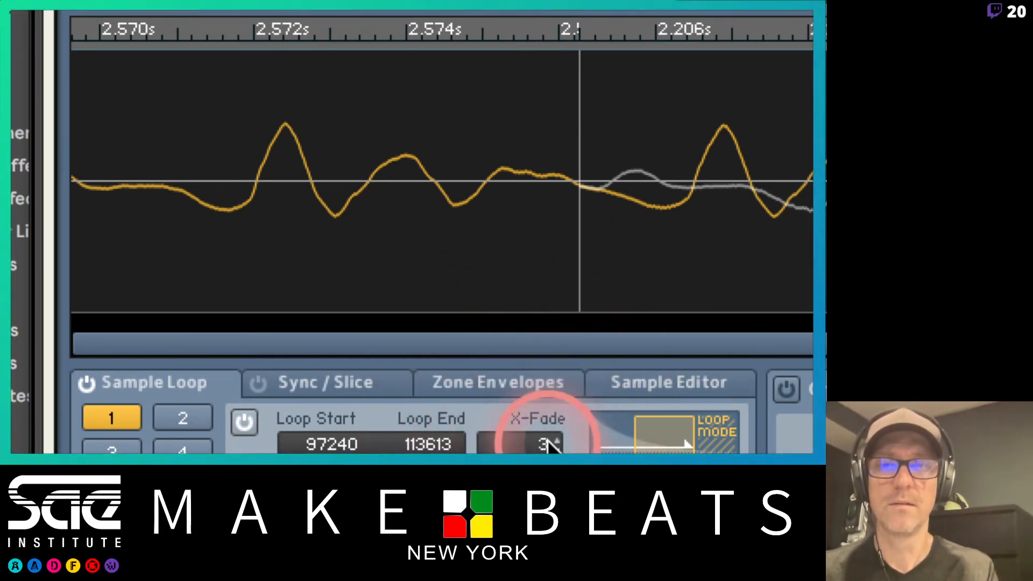
pyautogui.doubleClick(548, 441)
pyautogui.write('50')
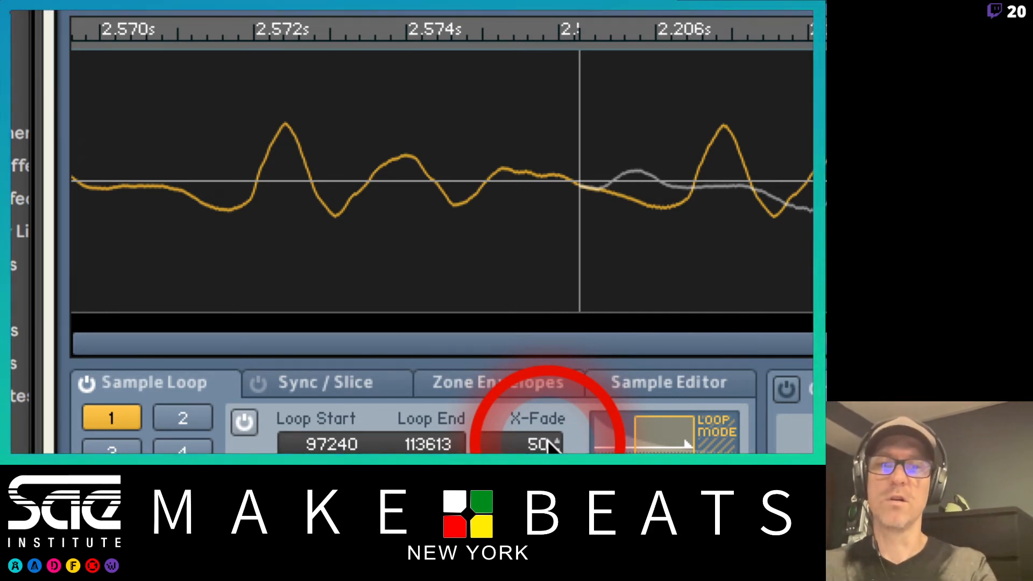
pyautogui.press('Return')
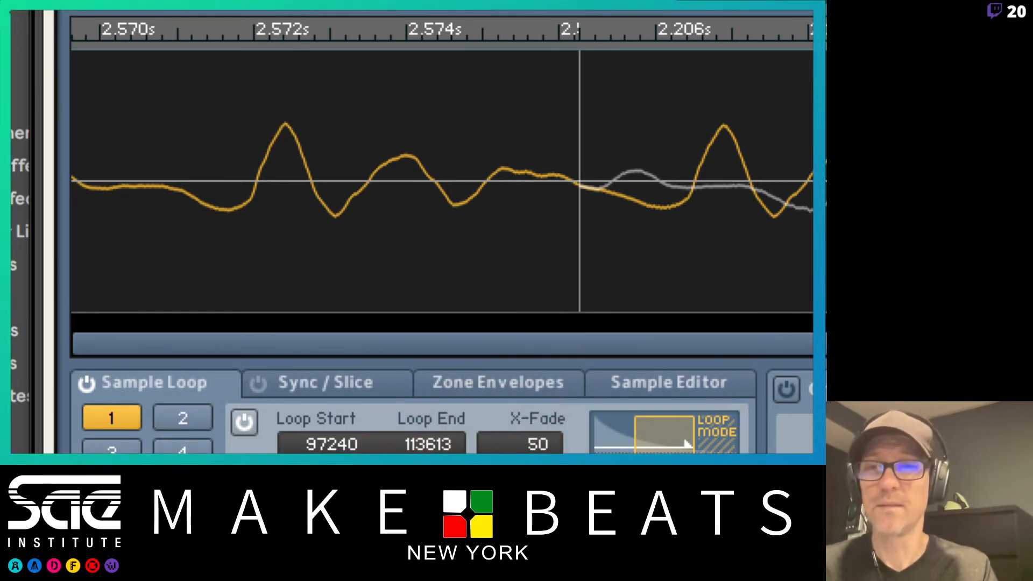
pyautogui.click(303, 491)
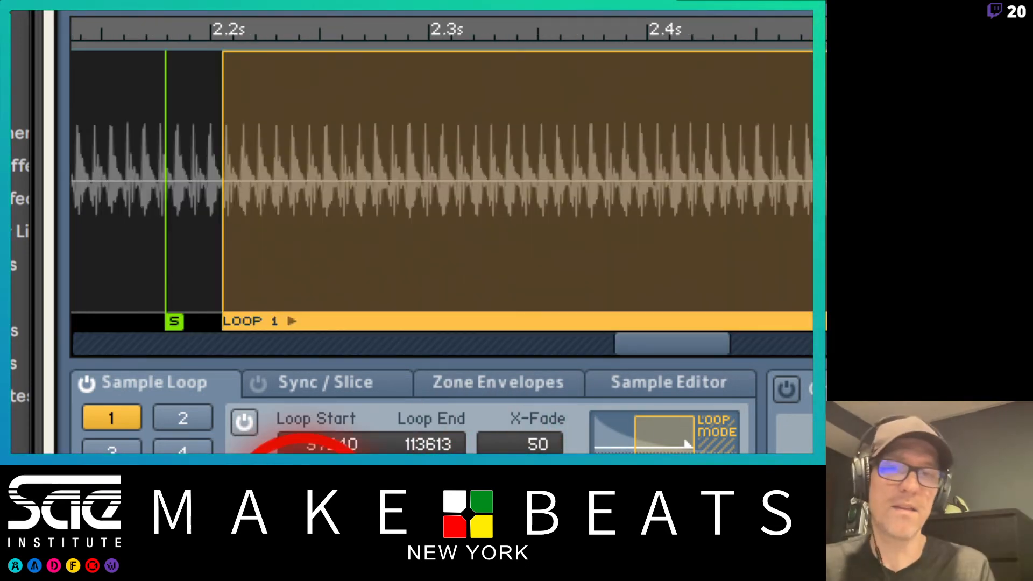
# Shift loop 1 earlier to run from 94930 to 111303, and move the sample start to 93576 ahead of it.
pyautogui.click(558, 261)
pyautogui.moveTo(558, 261); pyautogui.dragTo(445, 260)
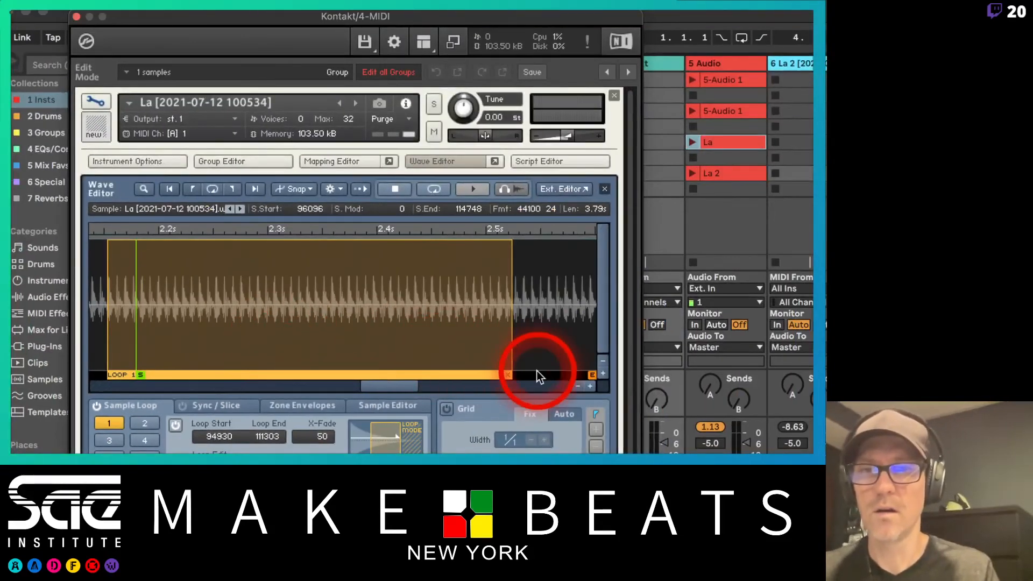
pyautogui.click(577, 386)
pyautogui.click(577, 386)
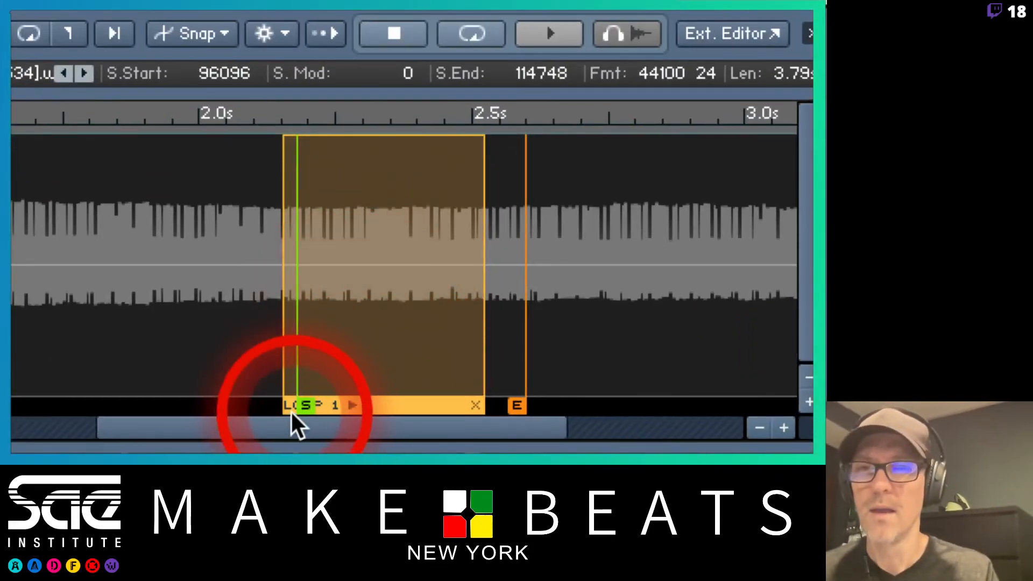
pyautogui.moveTo(306, 405); pyautogui.dragTo(273, 409)
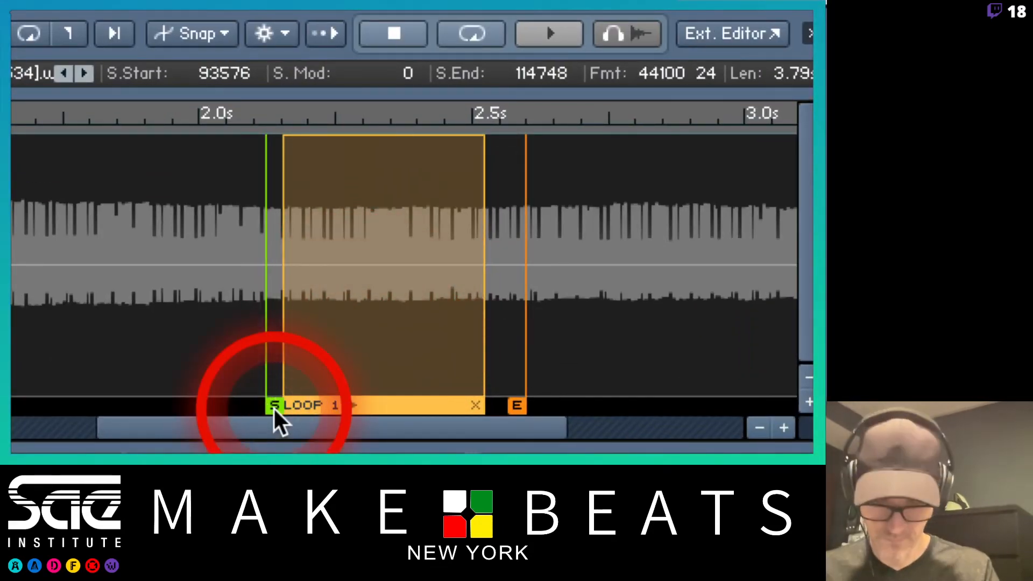
# Shift loop 1 later and adjust its length so it runs from 96610 to 111723.
pyautogui.moveTo(420, 347); pyautogui.dragTo(449, 324)
pyautogui.moveTo(505, 300); pyautogui.dragTo(454, 302)
pyautogui.click(399, 310)
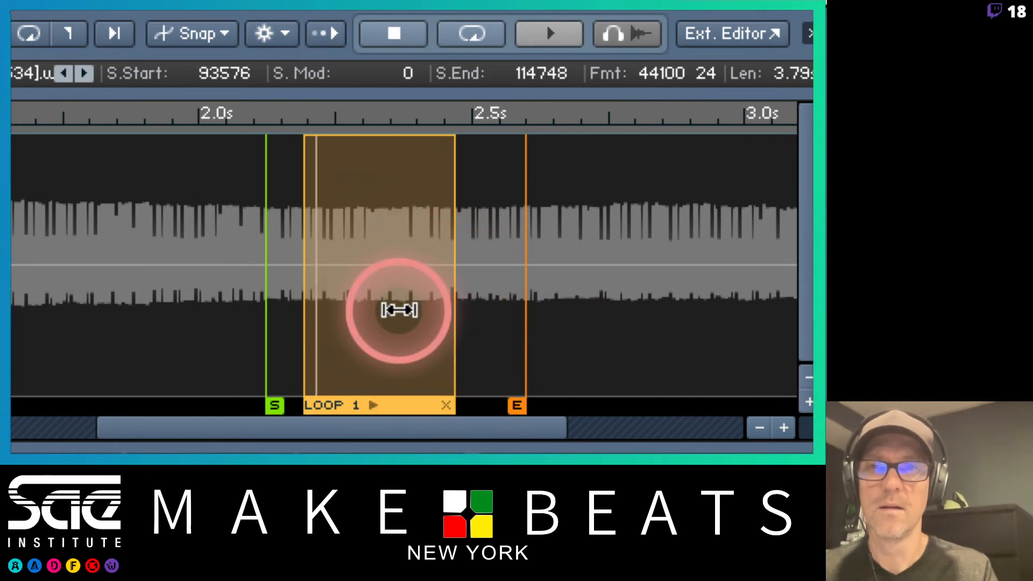
pyautogui.moveTo(455, 312); pyautogui.dragTo(515, 336)
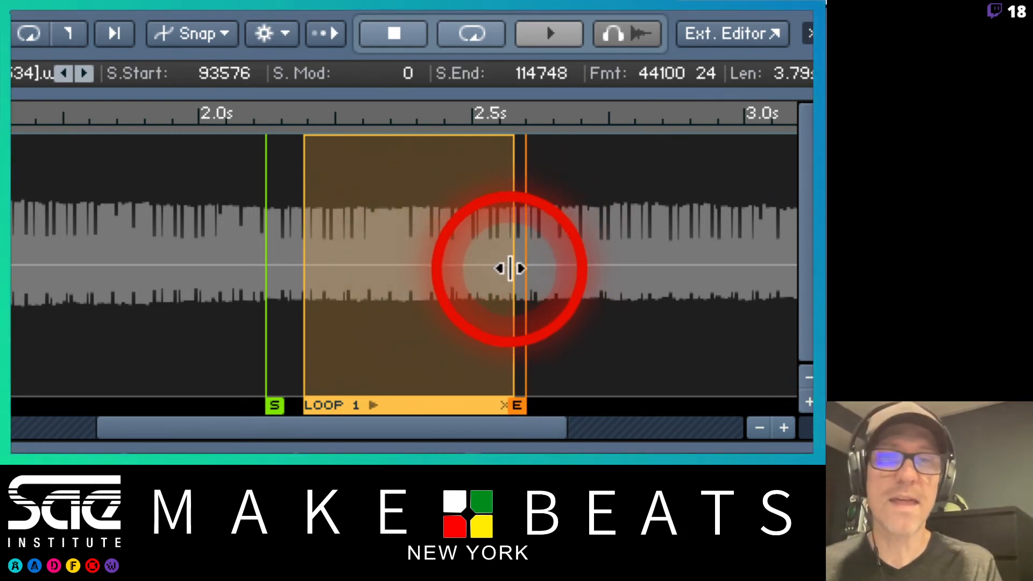
pyautogui.moveTo(509, 266); pyautogui.dragTo(488, 274)
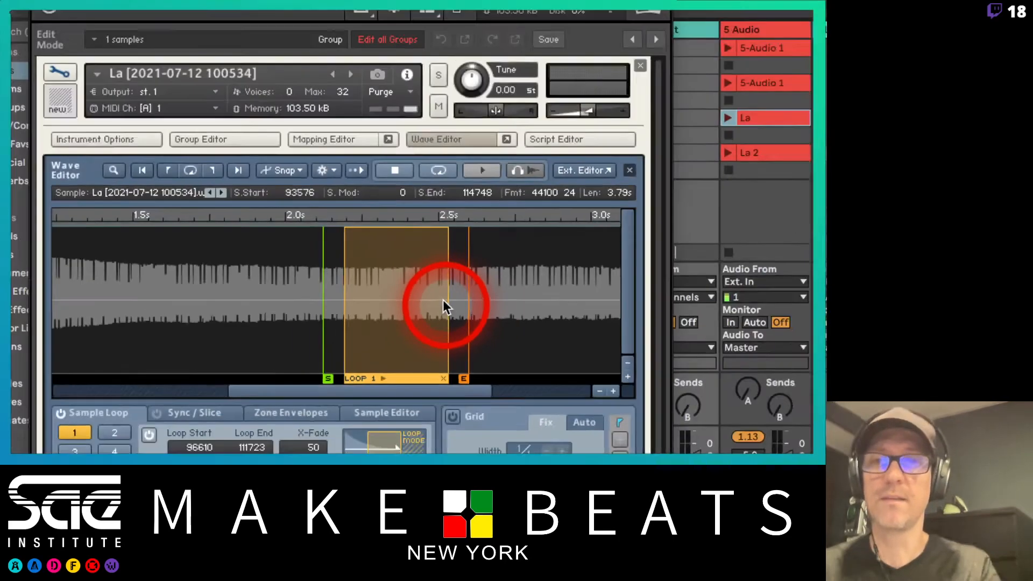
# Glance at the Sampling Introduction PDF, return to Live and close the Kontakt window.
pyautogui.press('super+Tab')
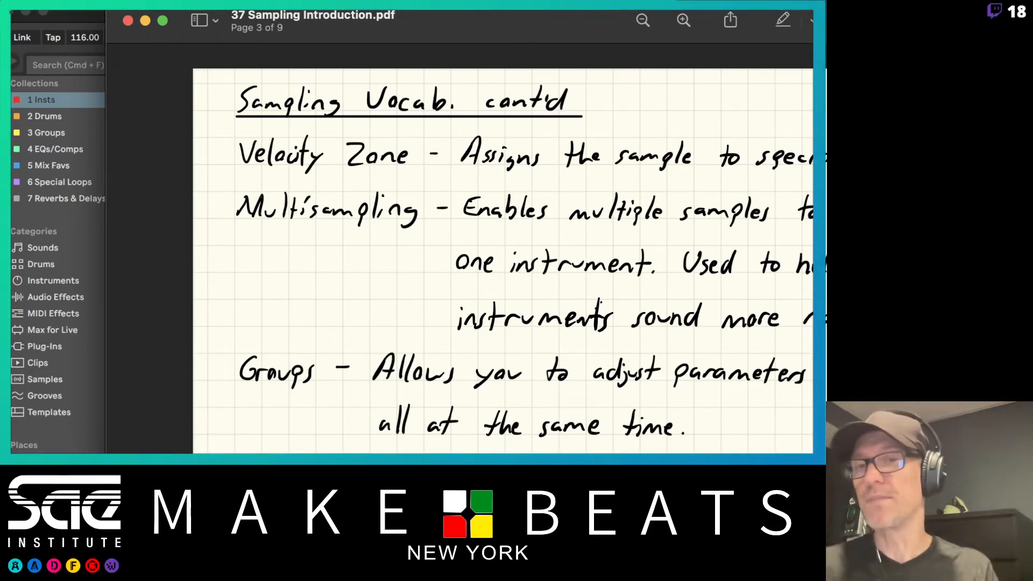
pyautogui.click(91, 13)
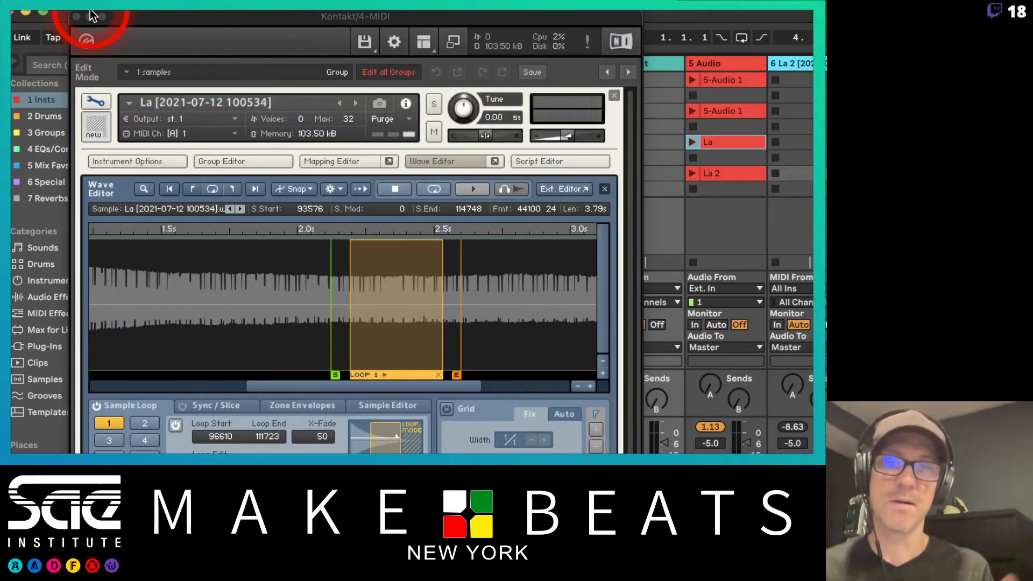
pyautogui.click(76, 16)
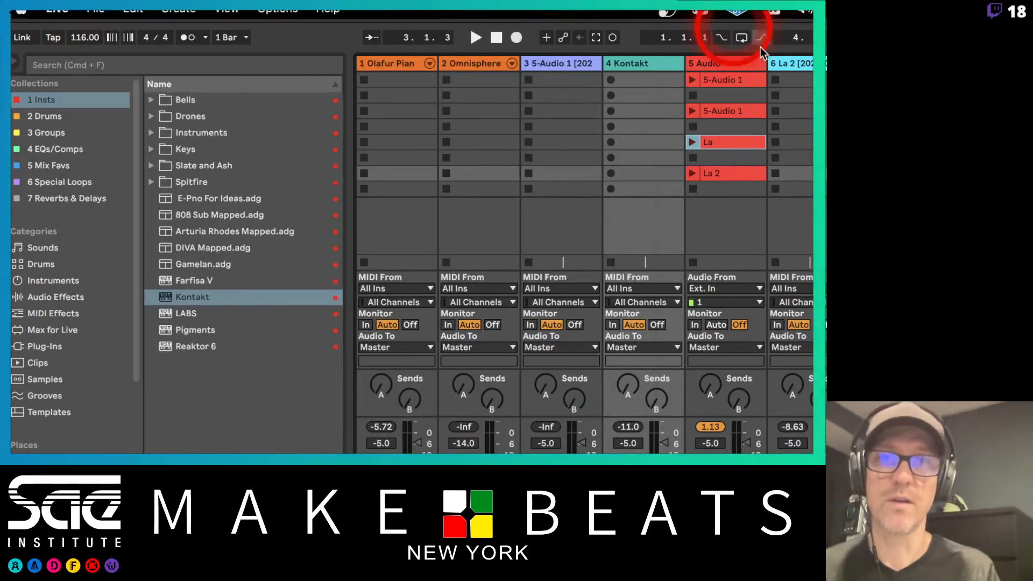
# Arm track 6 with the La 2 instrument and switch to the Sampling Introduction PDF in Preview.
pyautogui.click(809, 66)
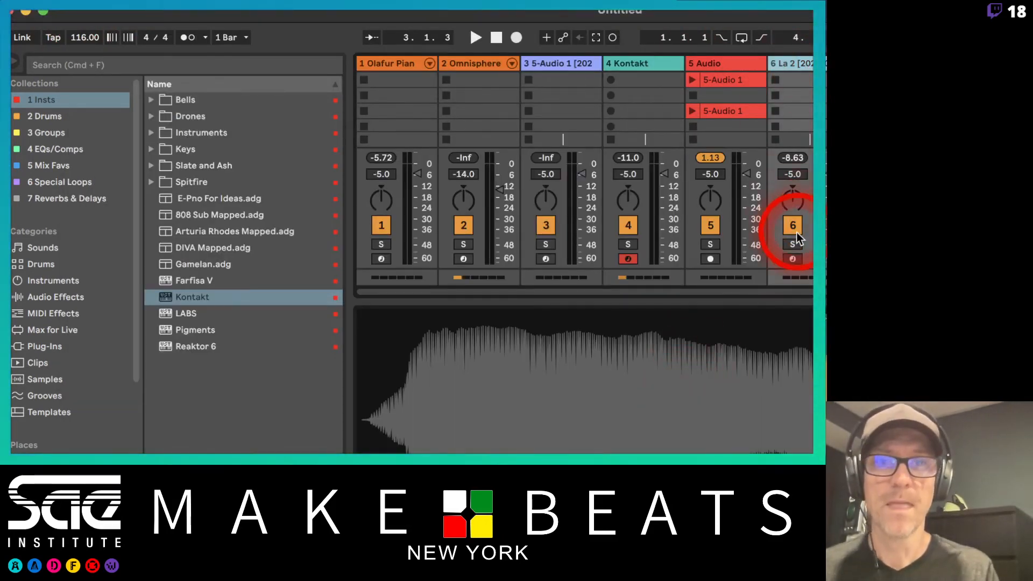
pyautogui.click(793, 259)
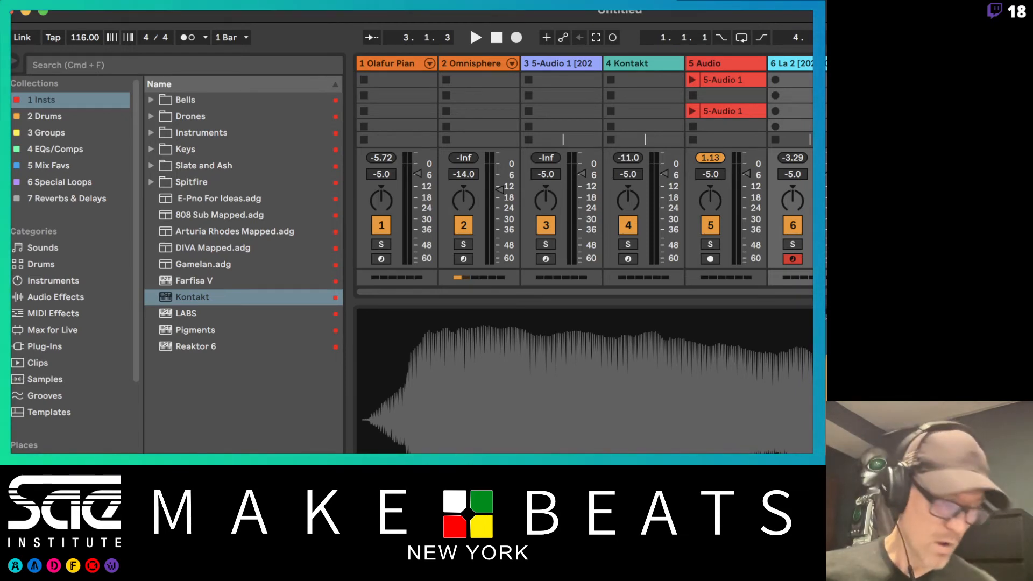
pyautogui.press('super+Tab')
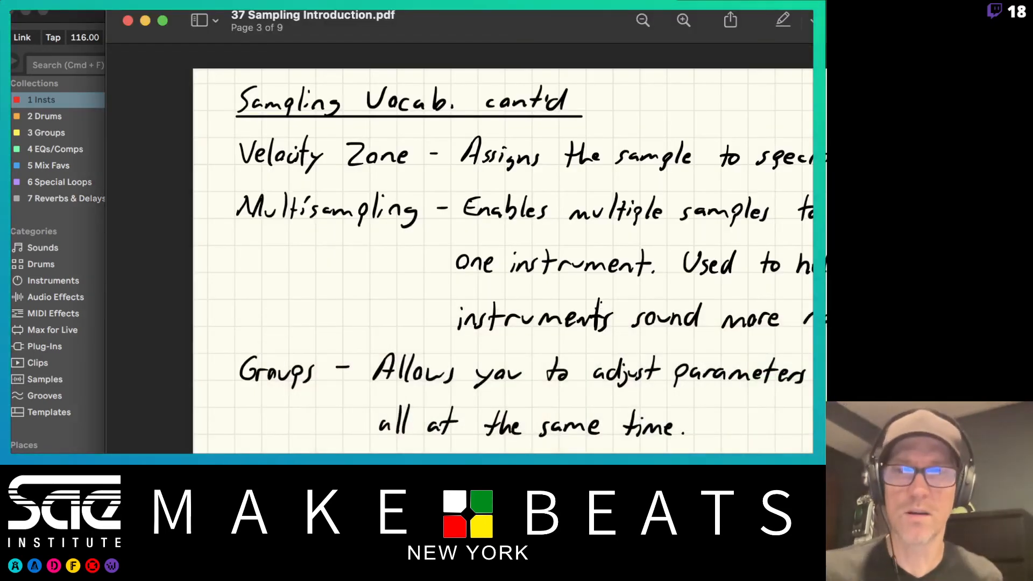
# View the Key Zones page of the PDF, return to Live and delete all clips on the 5 Audio track.
pyautogui.press('Down')
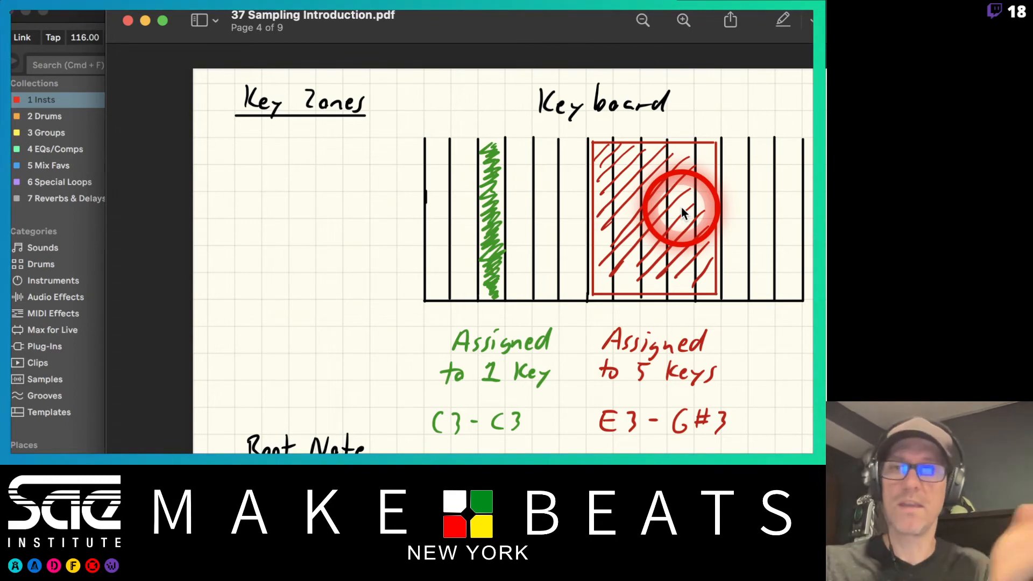
pyautogui.press('super+Tab')
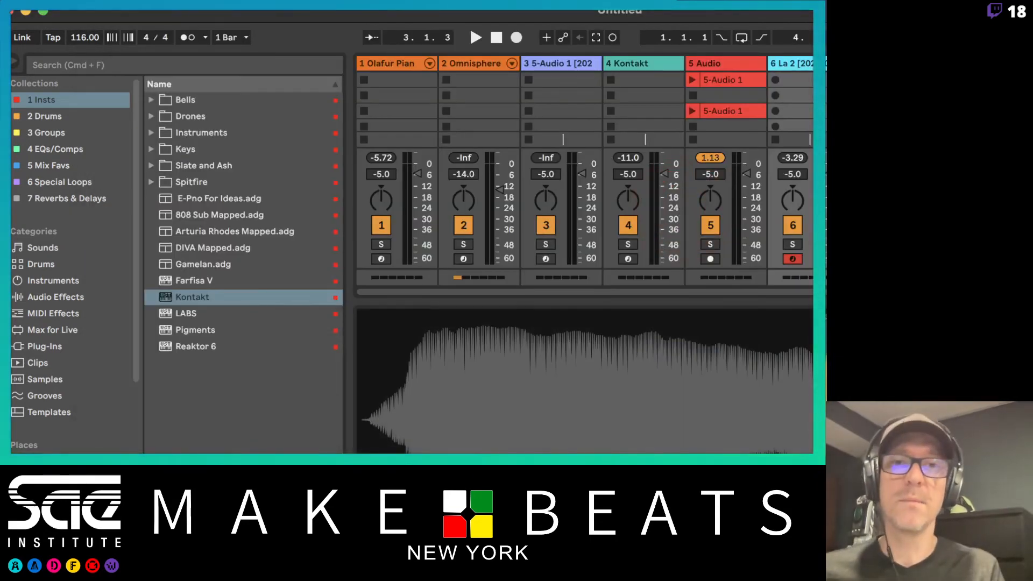
pyautogui.press('alt+super+l')
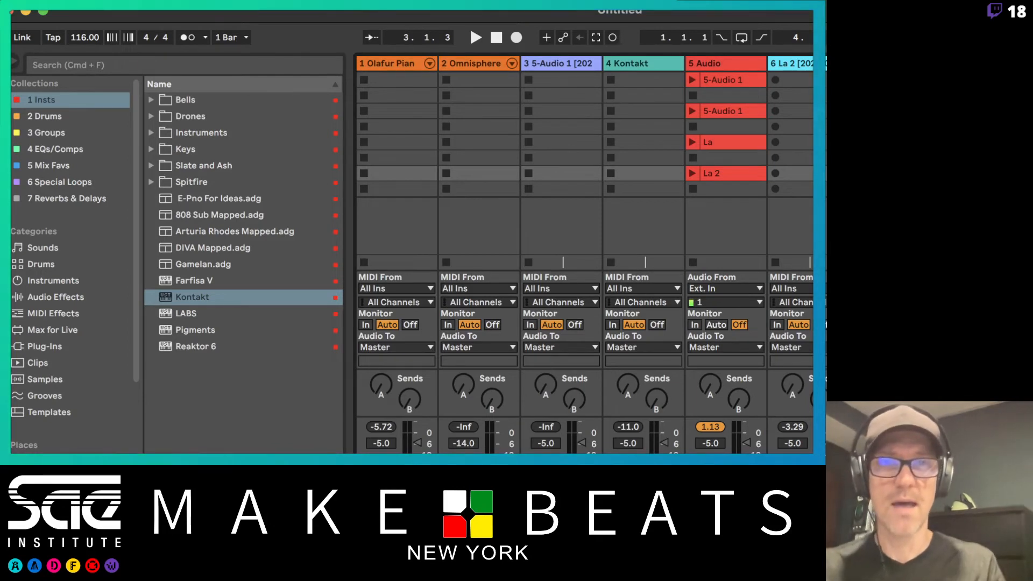
pyautogui.click(722, 81)
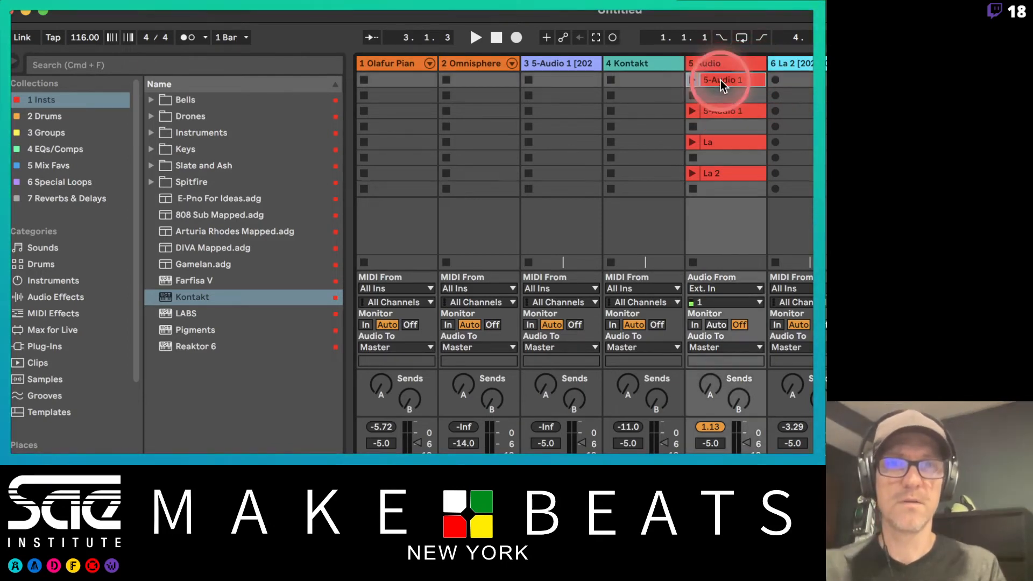
pyautogui.keyDown('shift'); pyautogui.click(735, 179); pyautogui.keyUp('shift')
pyautogui.press('Delete')
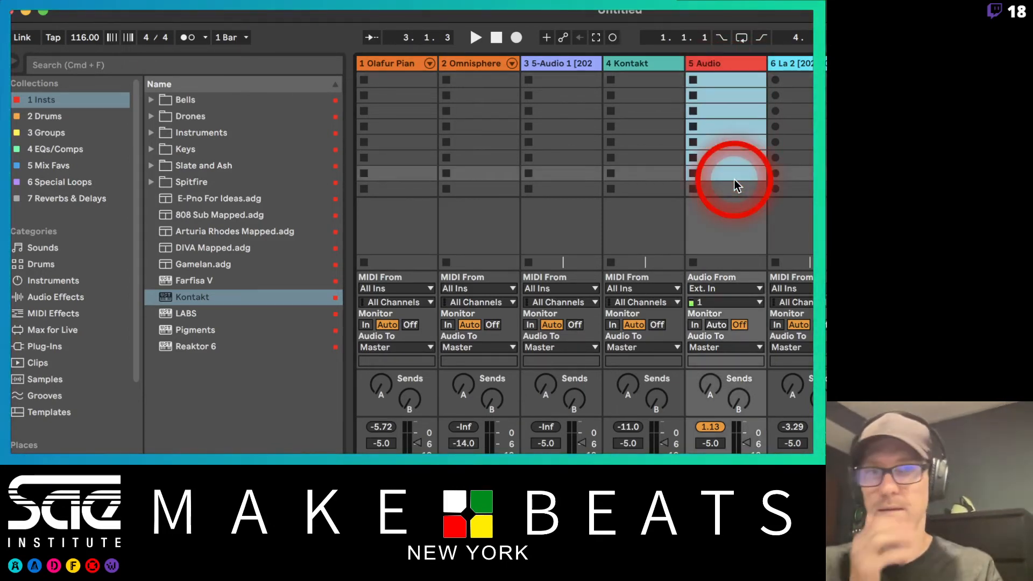
# Rename the 5 Audio track to Boom Bap.
pyautogui.click(721, 62)
pyautogui.click(721, 62)
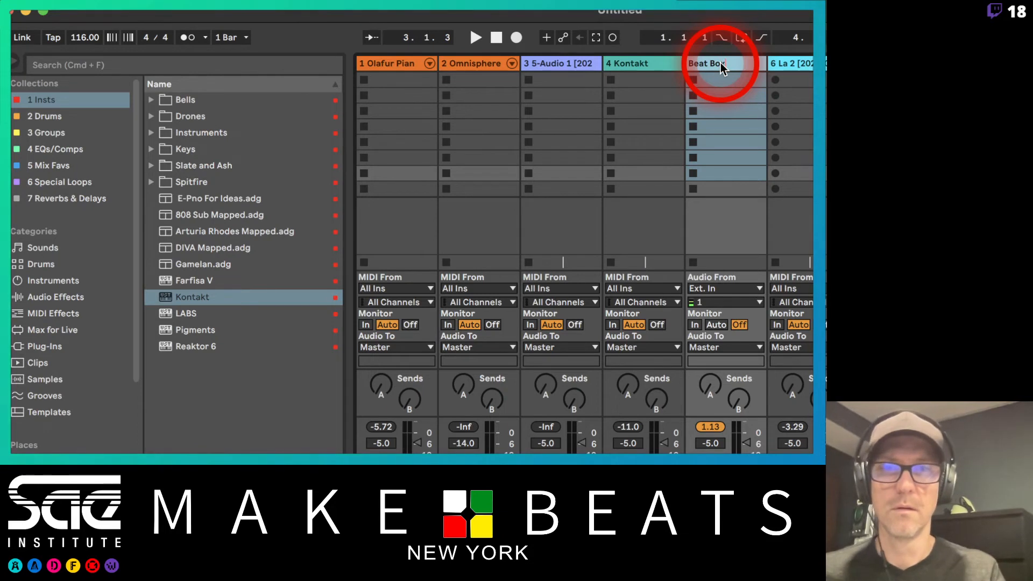
pyautogui.press('super+r')
pyautogui.write('B')
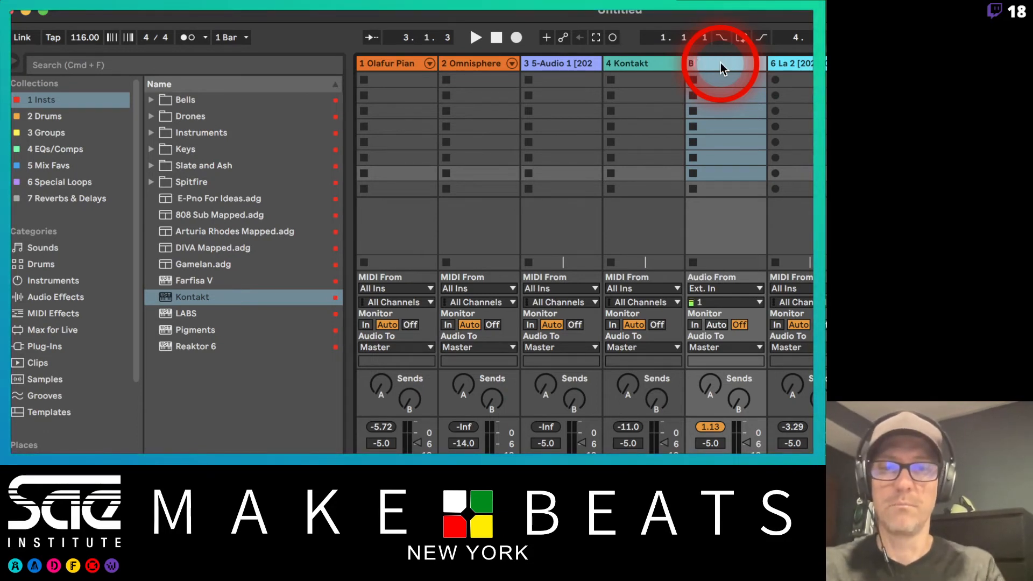
pyautogui.write('oom Bap')
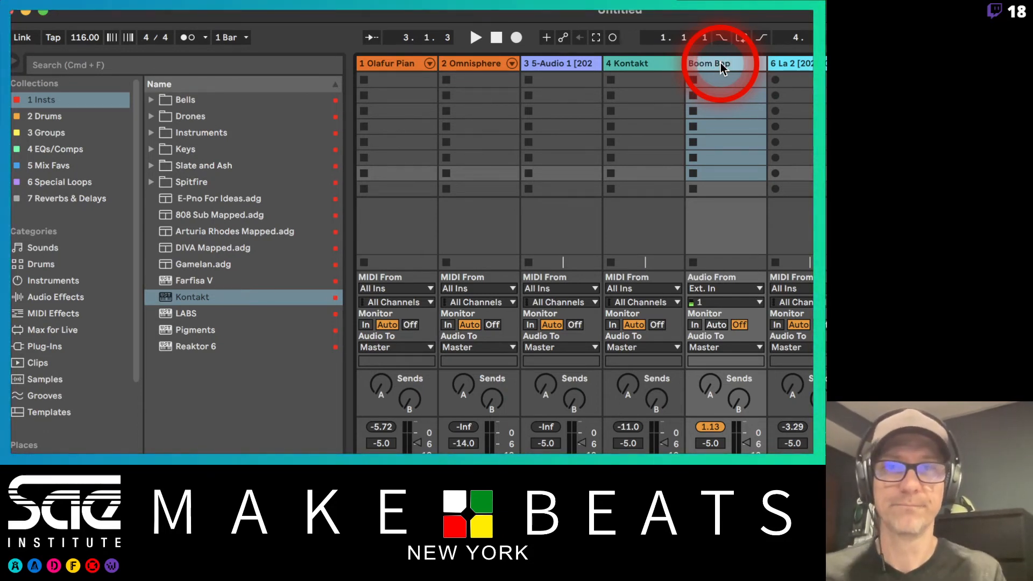
pyautogui.press('Return')
# Record a new audio clip into the second slot of the Boom Bap track and show it in the clip view.
pyautogui.click(718, 142)
pyautogui.click(696, 96)
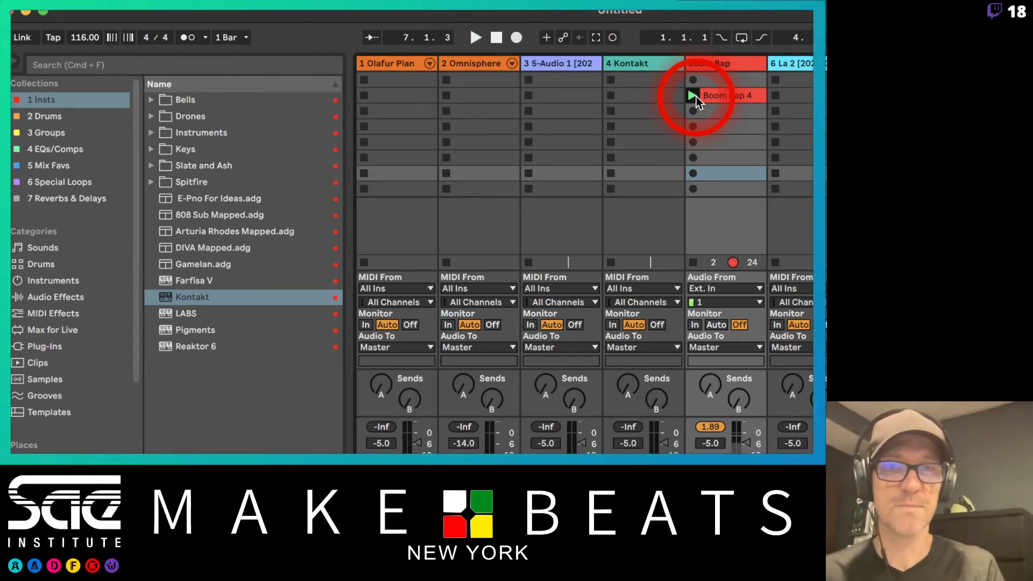
pyautogui.doubleClick(713, 96)
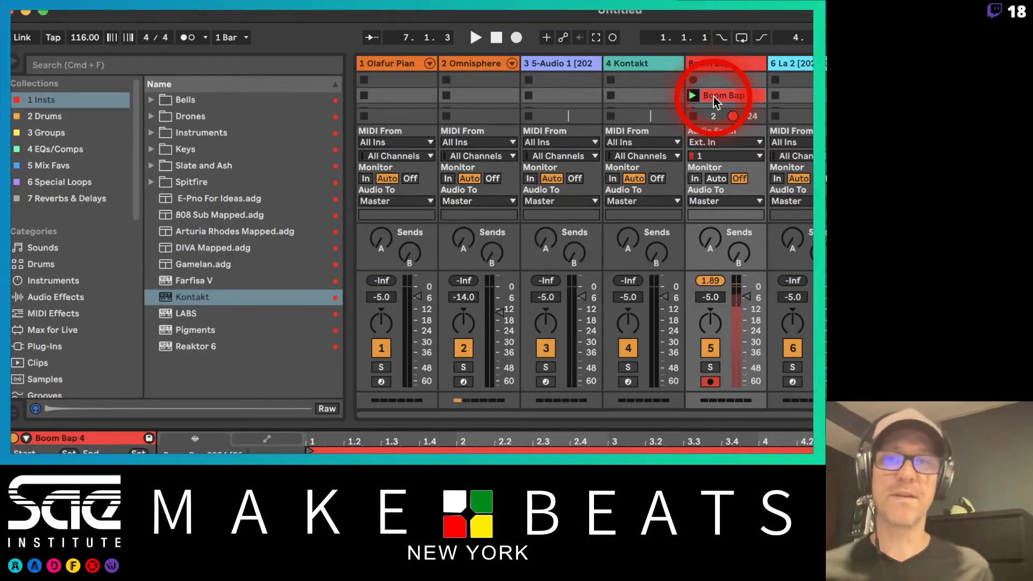
pyautogui.click(225, 479)
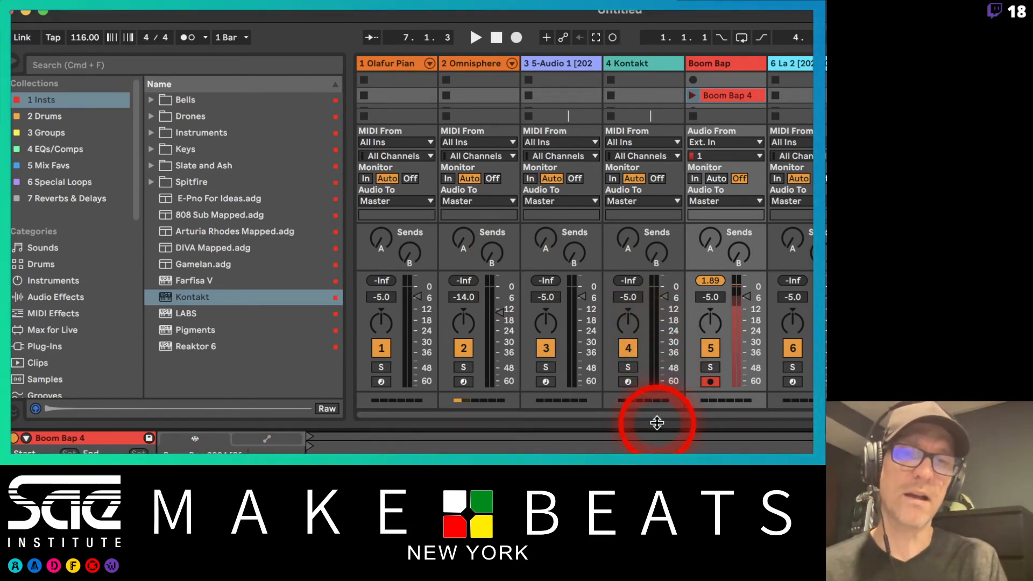
# Make more room for the session slots by hiding the In/Out section, and disarm the Boom Bap track.
pyautogui.moveTo(657, 429); pyautogui.dragTo(655, 443)
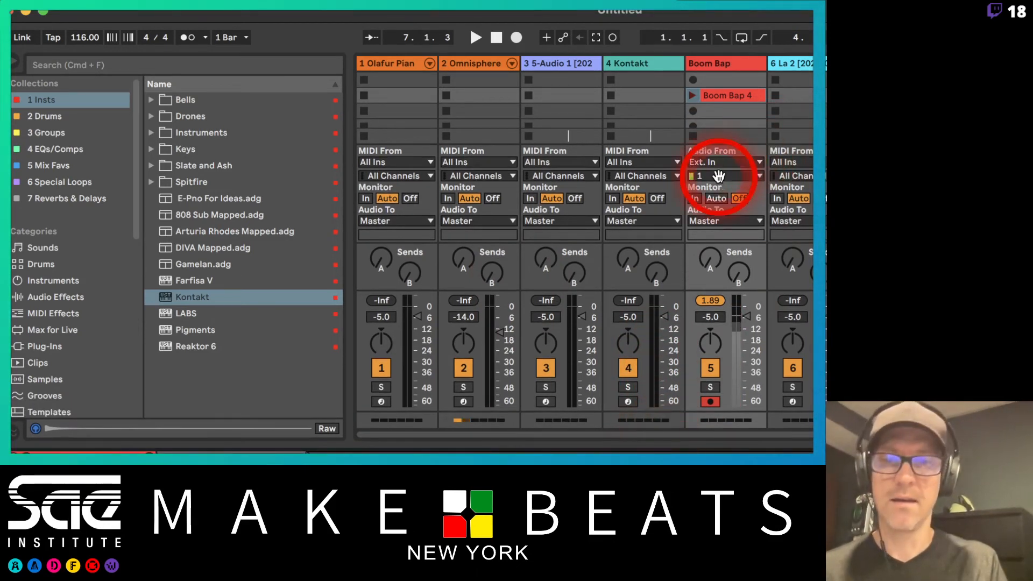
pyautogui.press('alt+super+i')
pyautogui.click(710, 402)
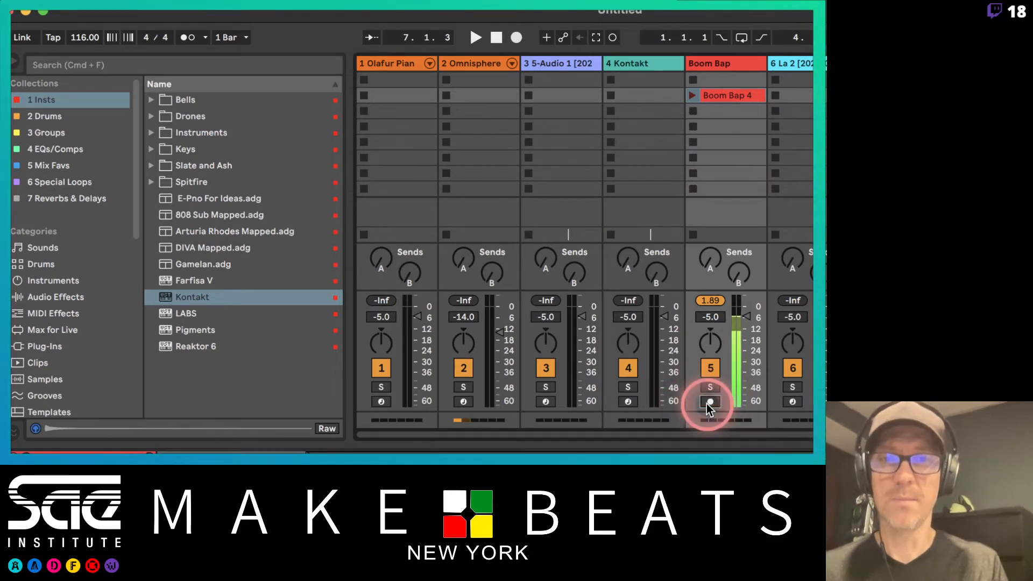
# Move the recorded Boom Bap clip to the first slot and duplicate it one by one into slots two to eight.
pyautogui.moveTo(729, 95)
pyautogui.mouseDown()
pyautogui.moveTo(726, 80)
pyautogui.moveTo(727, 95)
pyautogui.mouseUp()
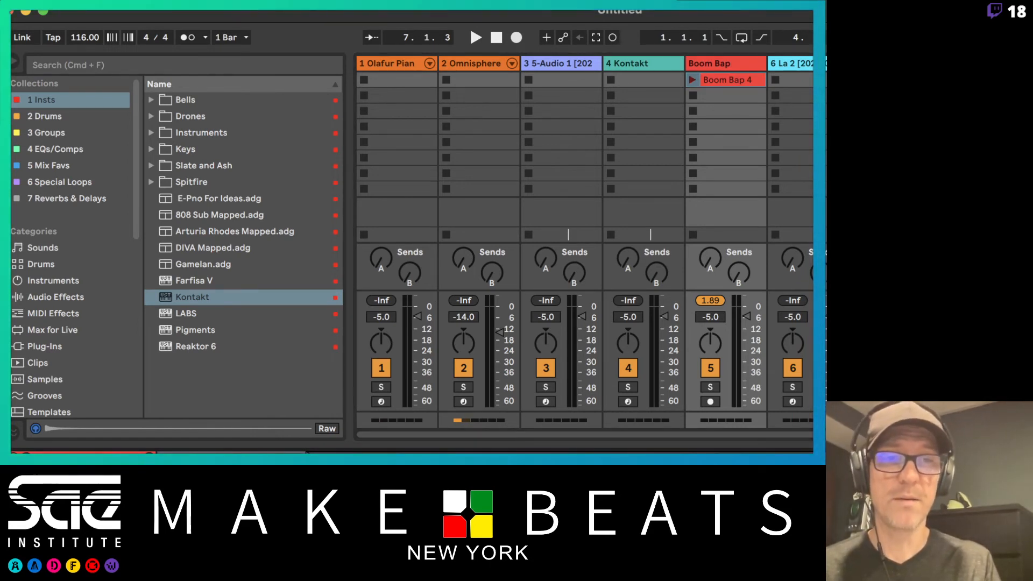
pyautogui.moveTo(737, 80); pyautogui.dragTo(737, 95)
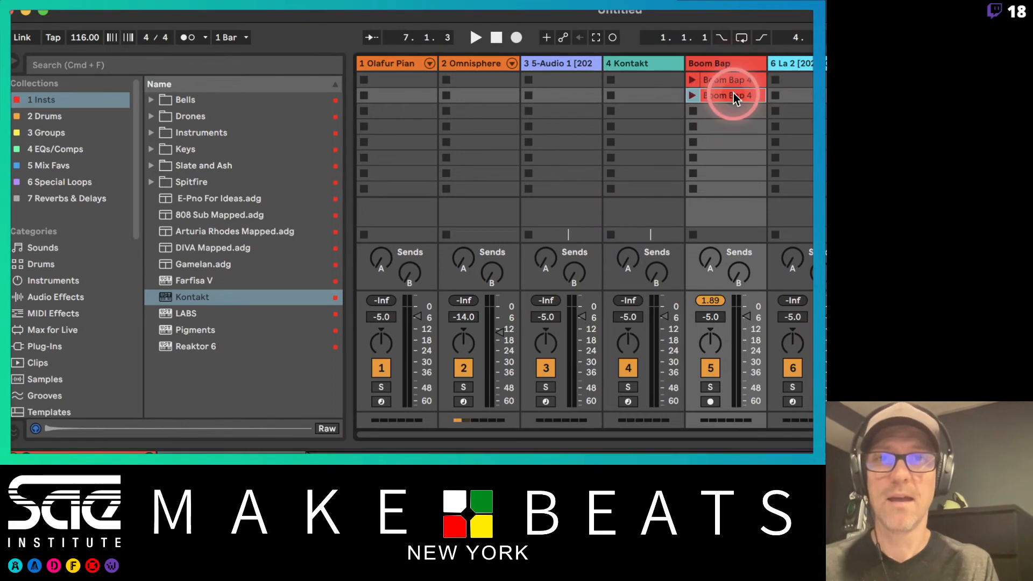
pyautogui.moveTo(734, 94); pyautogui.dragTo(729, 112)
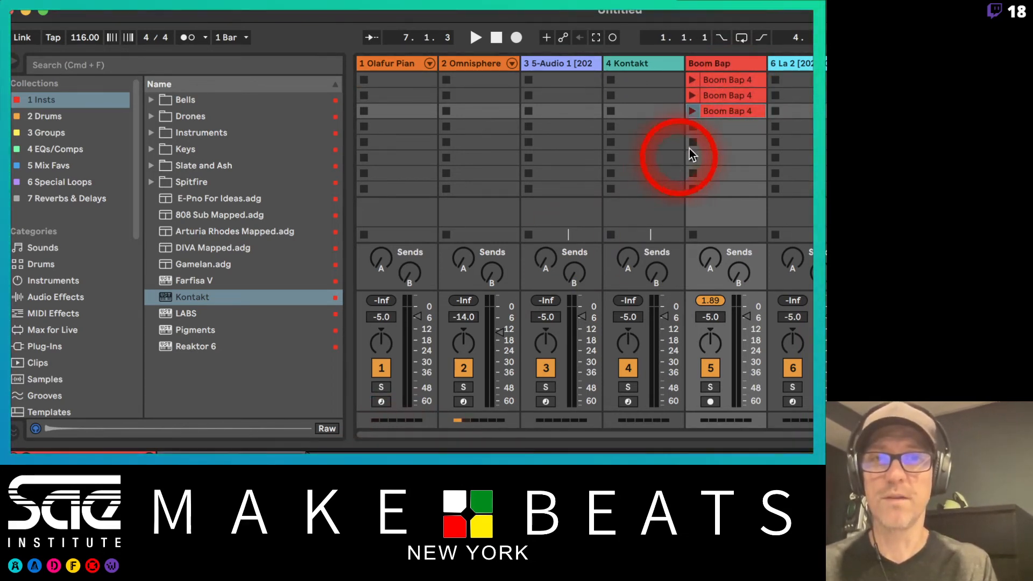
pyautogui.moveTo(736, 110); pyautogui.dragTo(733, 127)
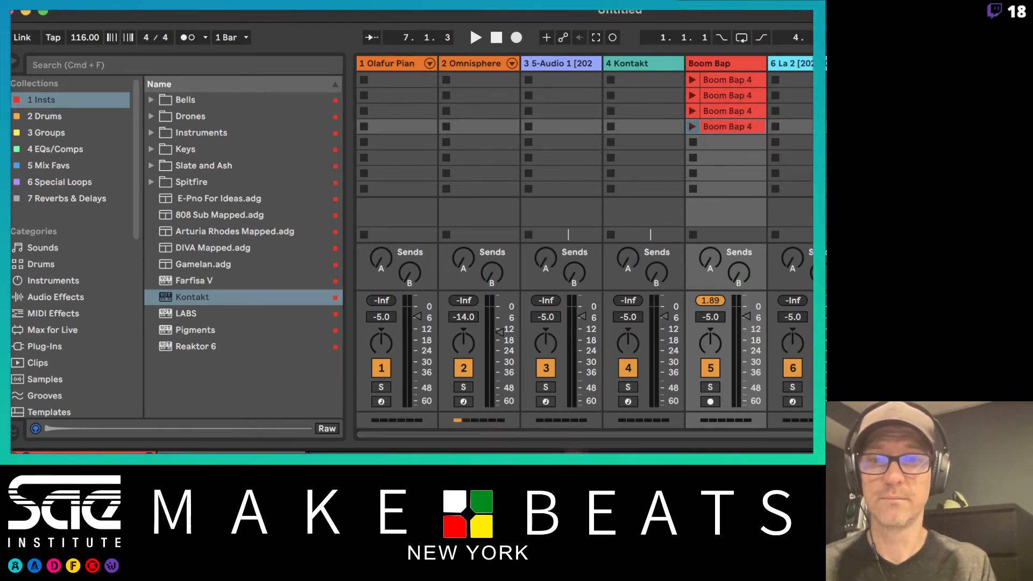
pyautogui.moveTo(734, 127); pyautogui.dragTo(731, 143)
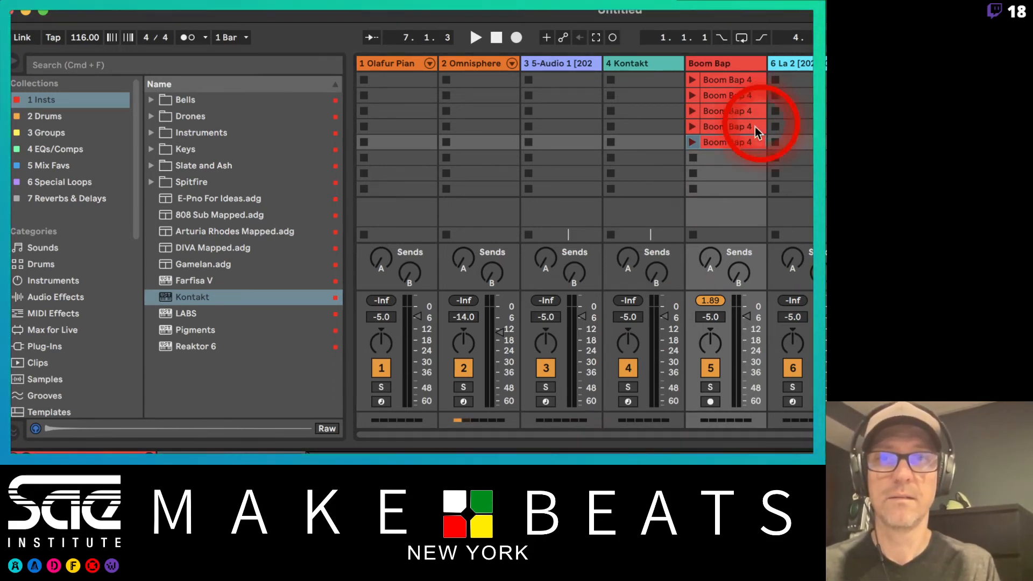
pyautogui.moveTo(735, 143); pyautogui.dragTo(735, 160)
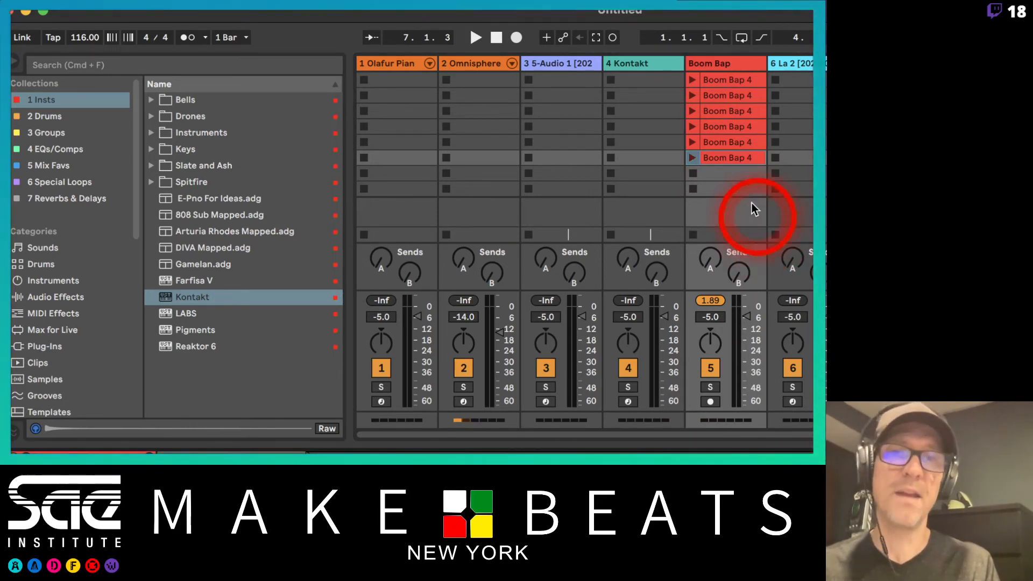
pyautogui.moveTo(735, 160); pyautogui.dragTo(735, 173)
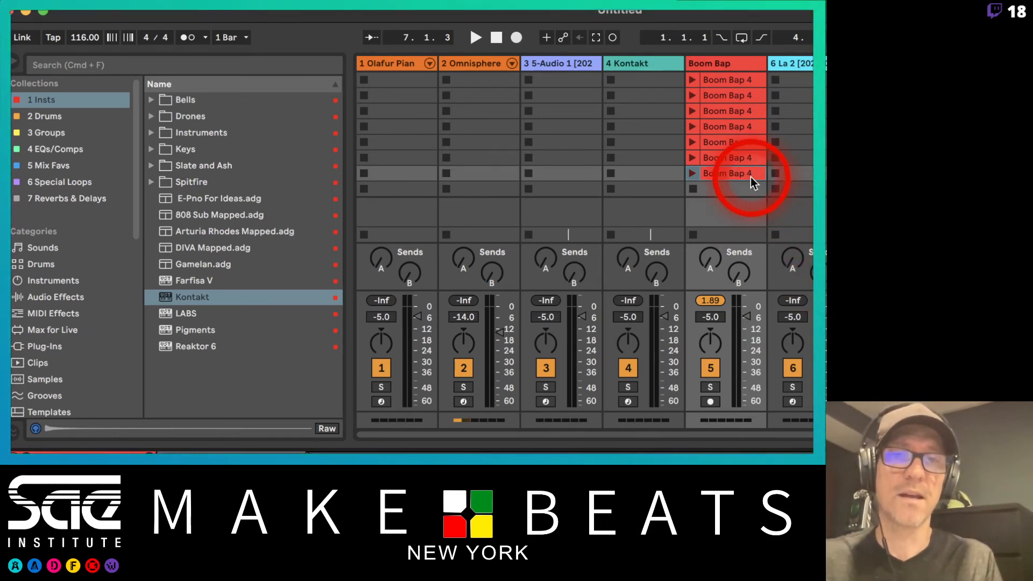
pyautogui.moveTo(750, 176); pyautogui.dragTo(749, 189)
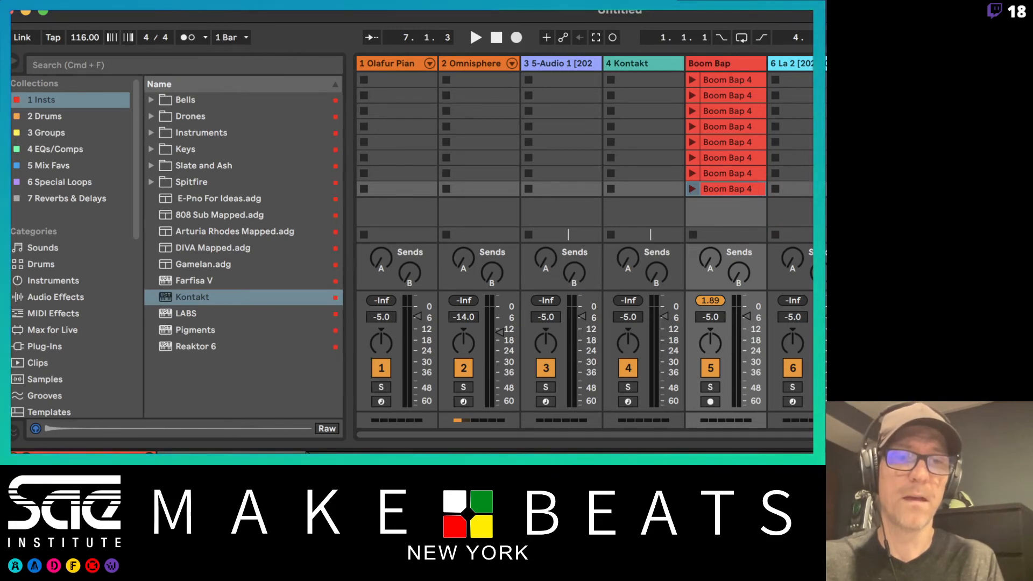
# Go through the Boom Bap clips in slots two to eight, selecting each in turn for inspection in the clip view.
pyautogui.click(728, 95)
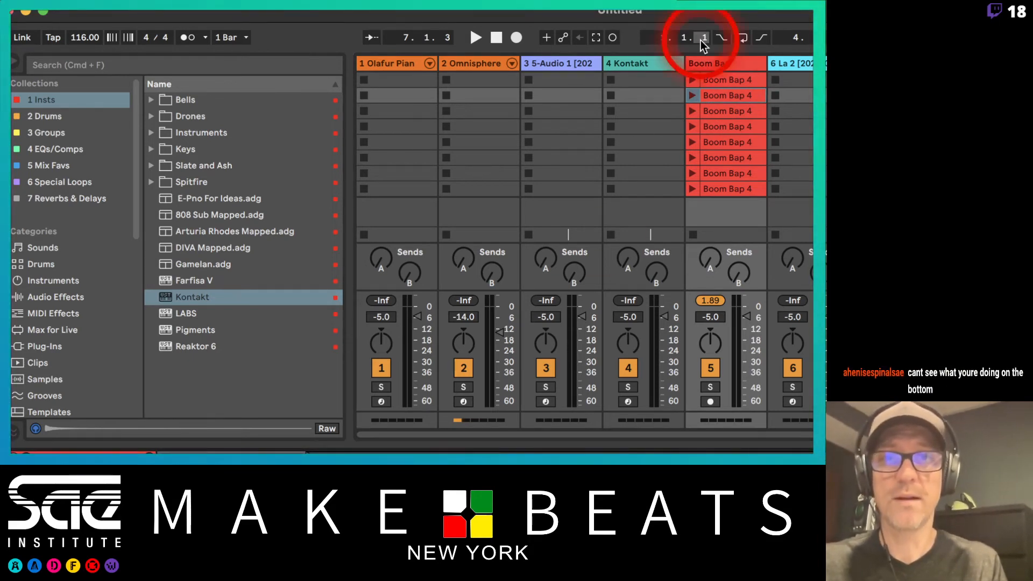
pyautogui.click(712, 110)
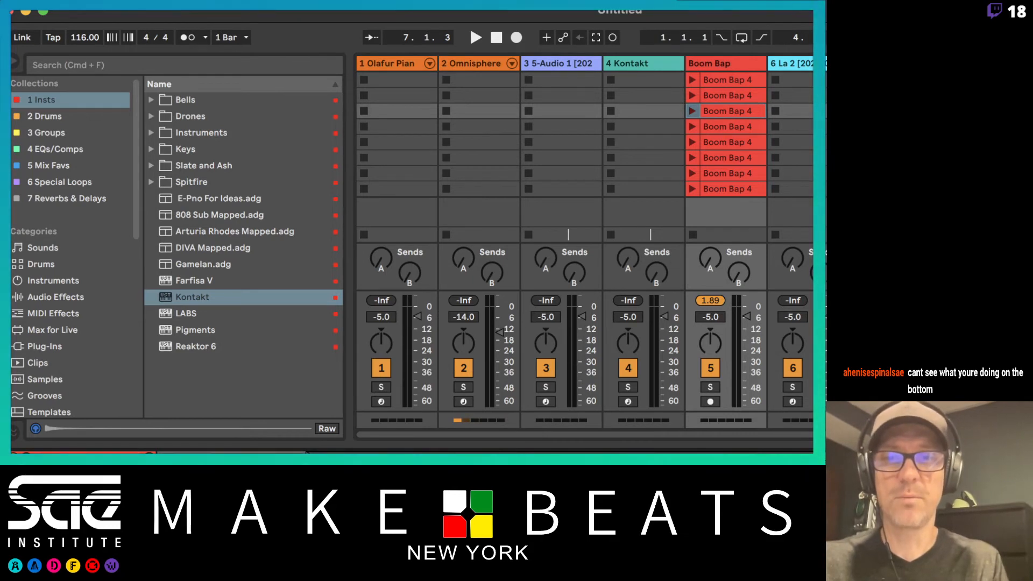
pyautogui.click(726, 127)
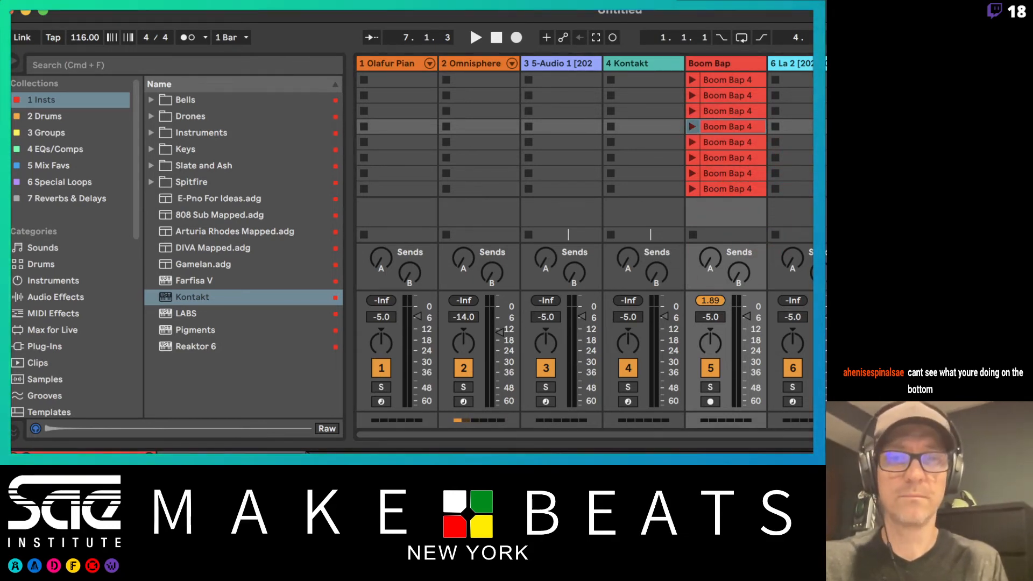
pyautogui.click(733, 142)
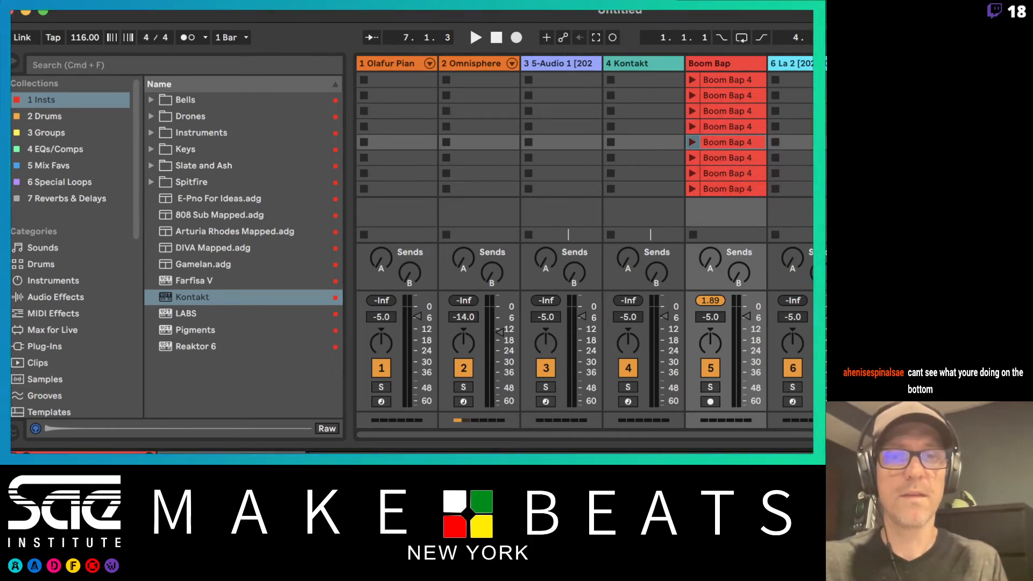
pyautogui.click(737, 158)
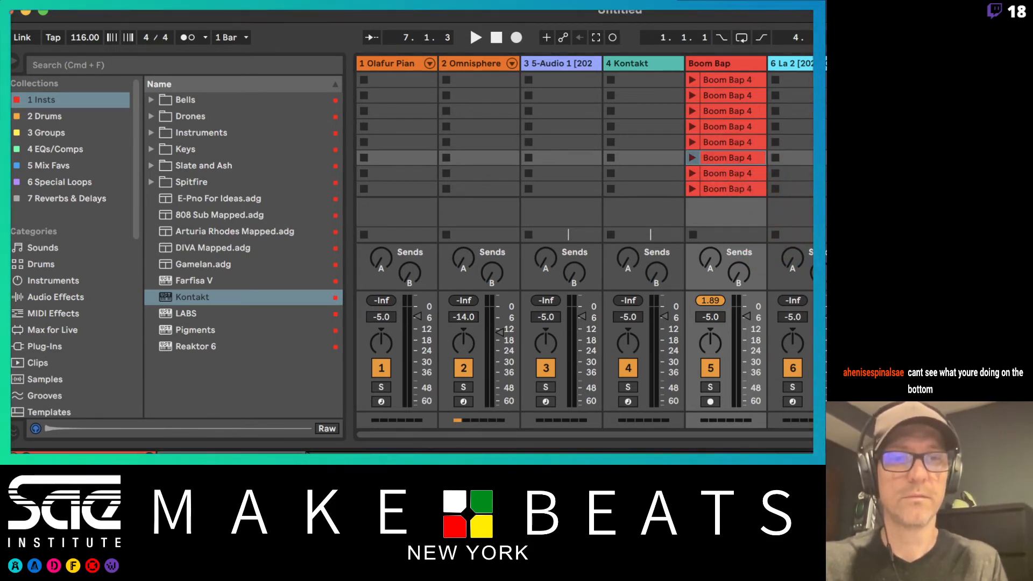
pyautogui.click(728, 173)
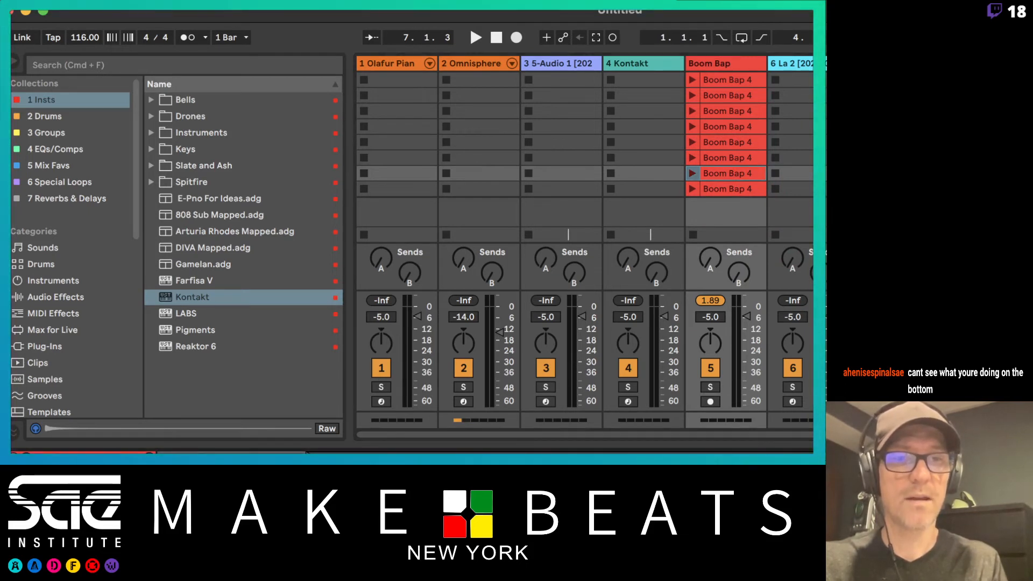
pyautogui.click(722, 189)
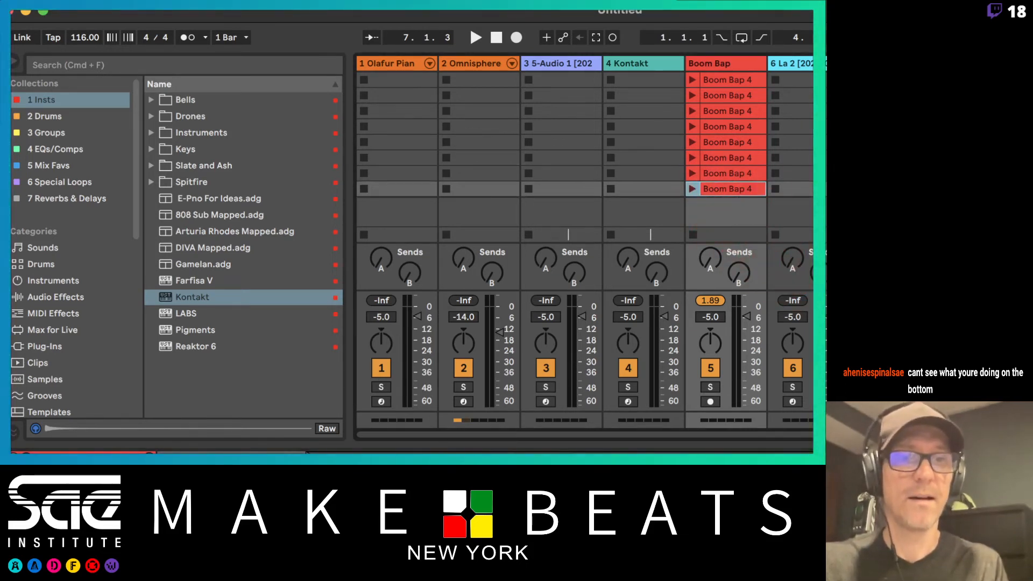
# Audition the Boom Bap clips by launching slots two to eight in sequence.
pyautogui.click(692, 96)
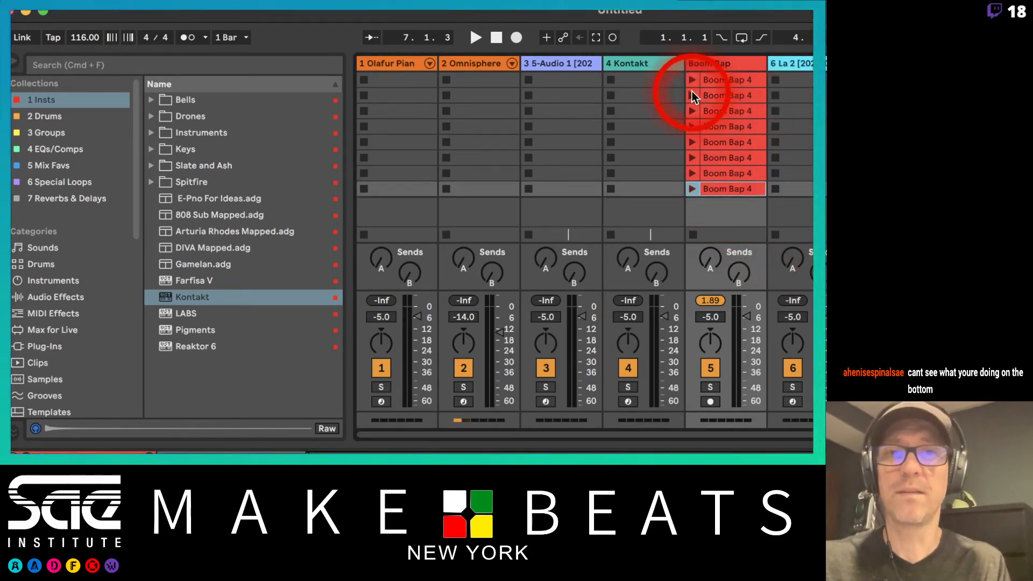
pyautogui.click(693, 111)
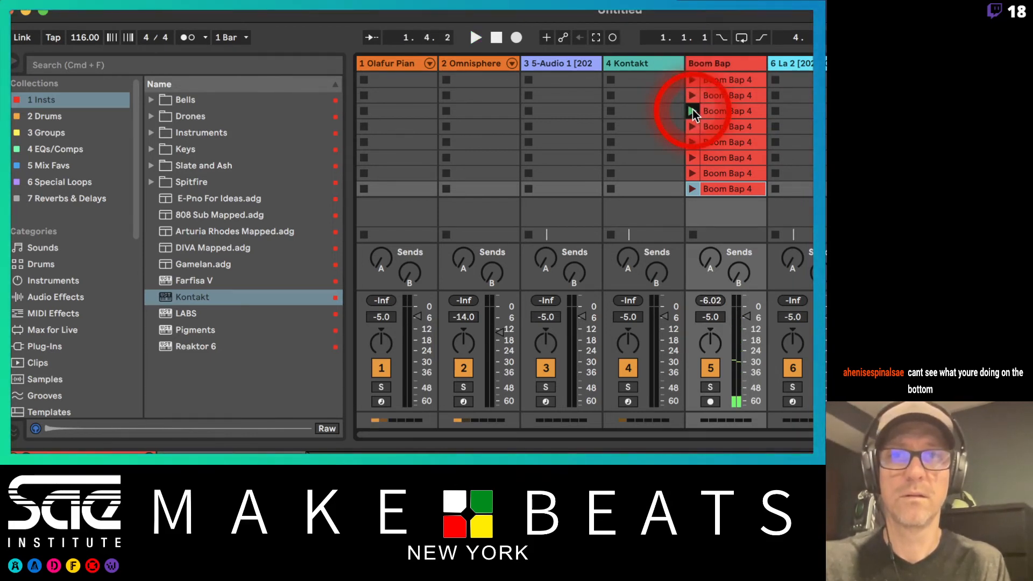
pyautogui.click(694, 126)
pyautogui.click(693, 141)
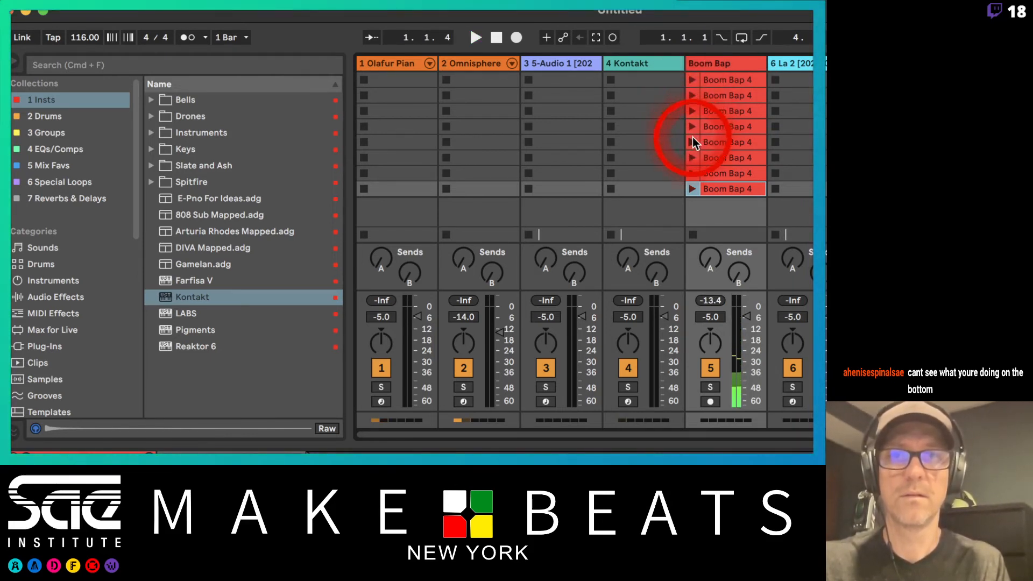
pyautogui.click(690, 157)
pyautogui.click(691, 173)
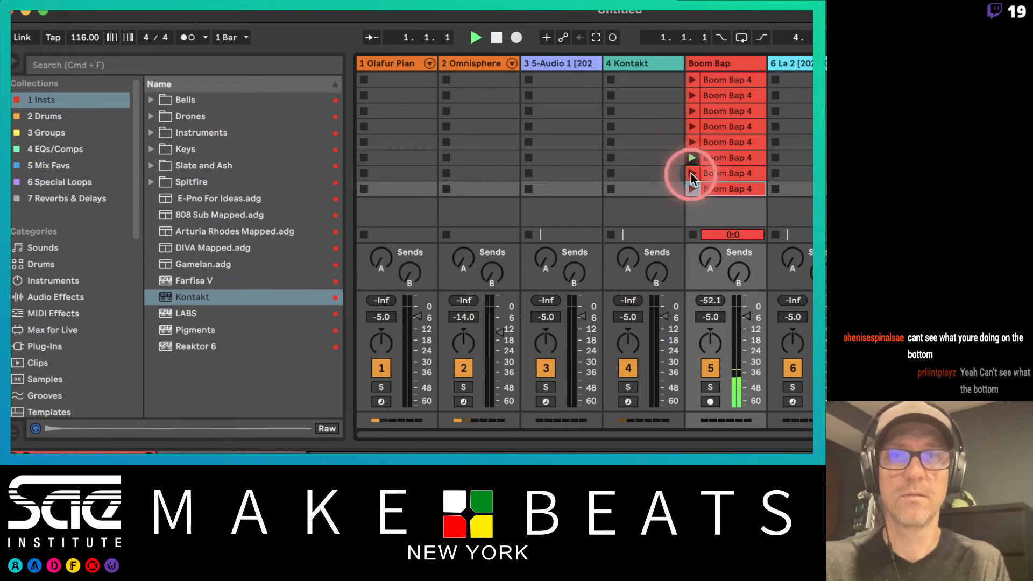
pyautogui.click(691, 188)
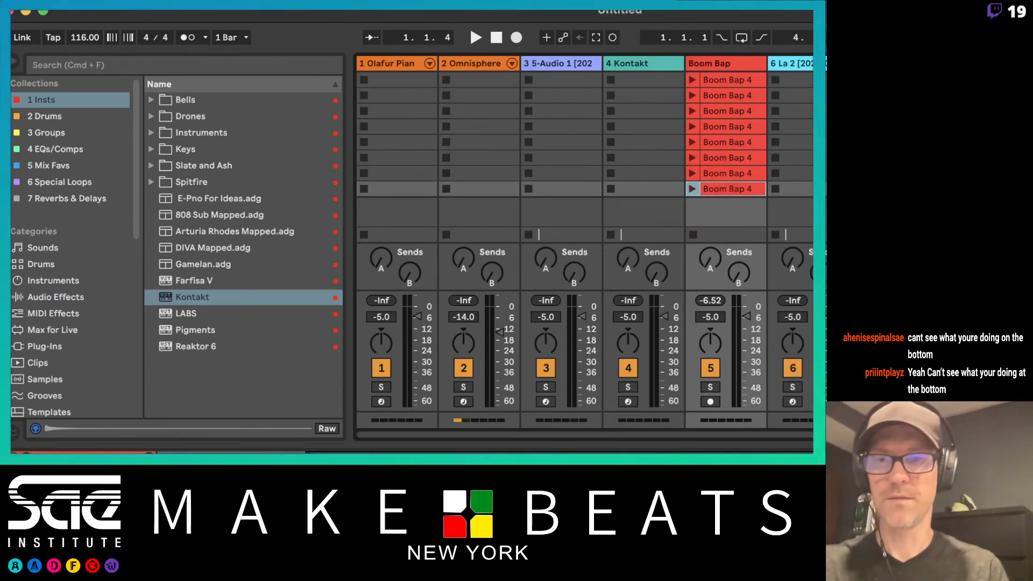
# Switch to OBS to check the streamed picture, and return to Live.
pyautogui.press('super+Tab')
pyautogui.press('super+Tab')
pyautogui.press('super+Tab')
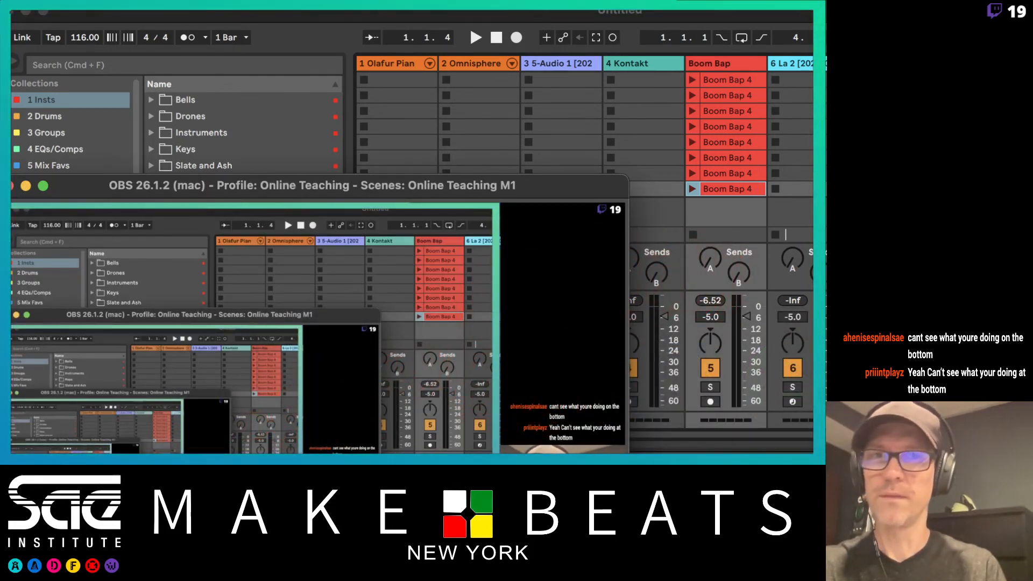
pyautogui.press('super+Tab')
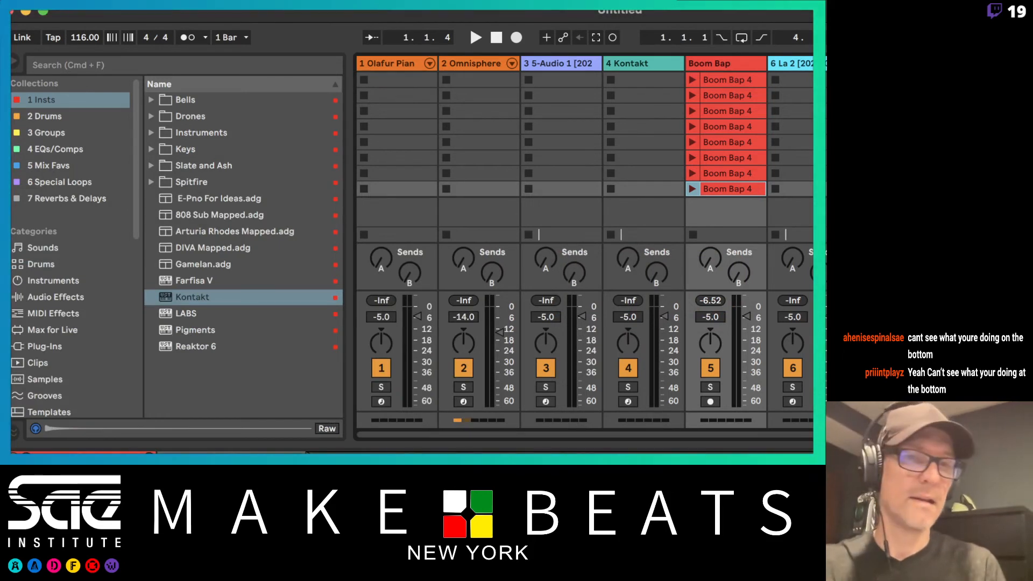
# Resize the clip view and switch between OBS and Live to check how much of it the streamed picture shows.
pyautogui.moveTo(516, 446)
pyautogui.mouseDown()
pyautogui.moveTo(516, 407)
pyautogui.moveTo(517, 433)
pyautogui.mouseUp()
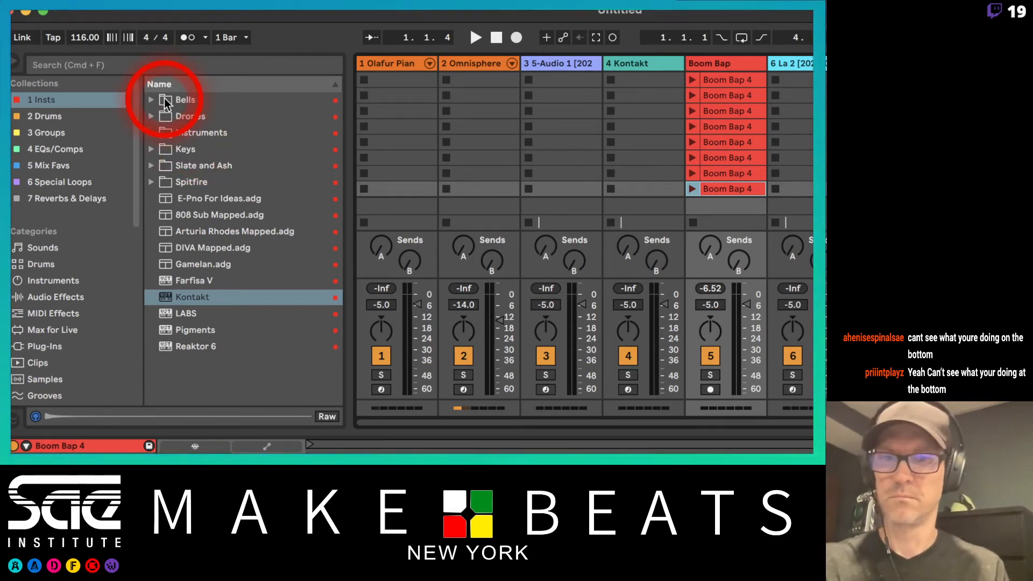
pyautogui.press('super+Tab')
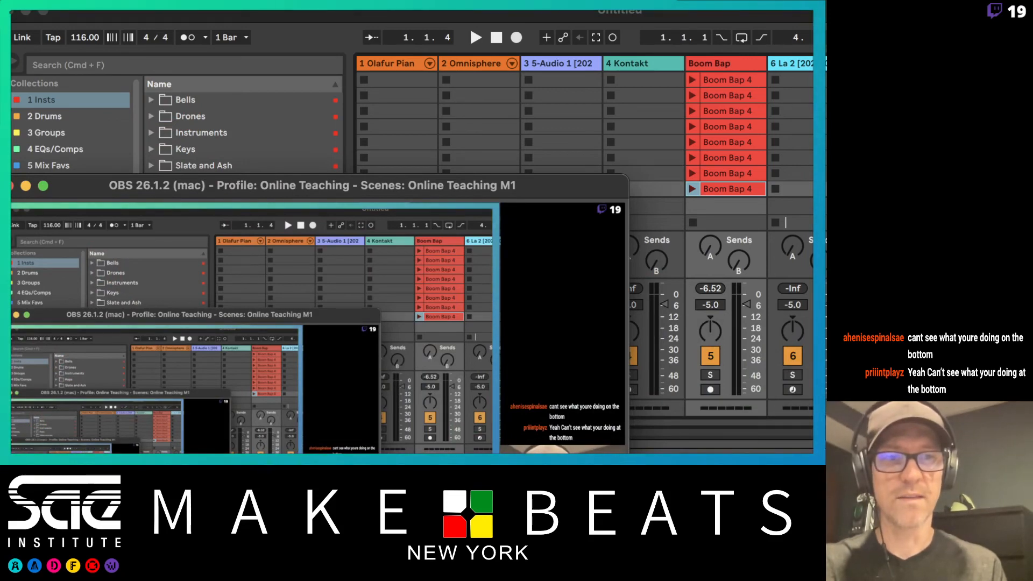
pyautogui.press('super+Tab')
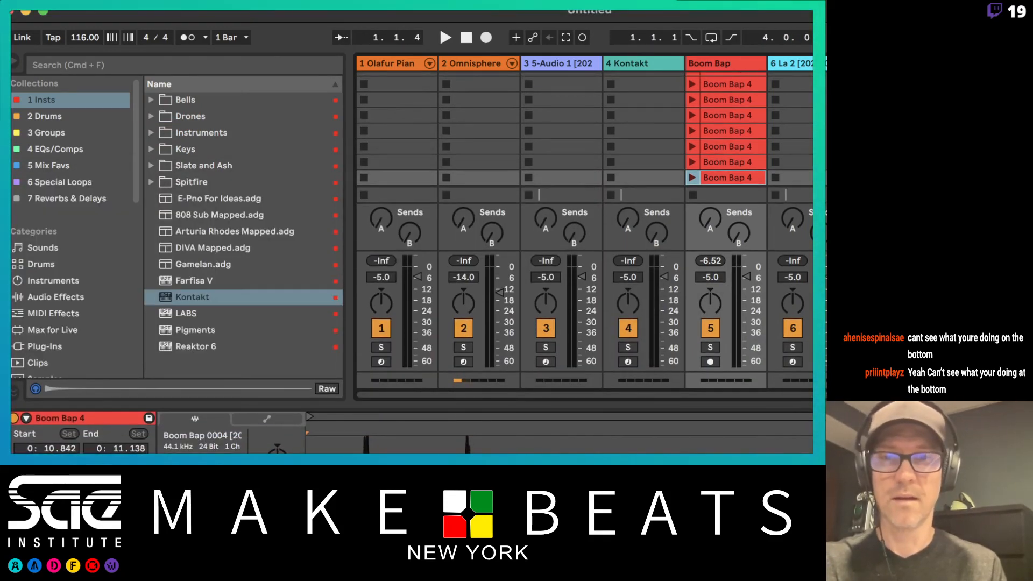
pyautogui.press('super+Tab')
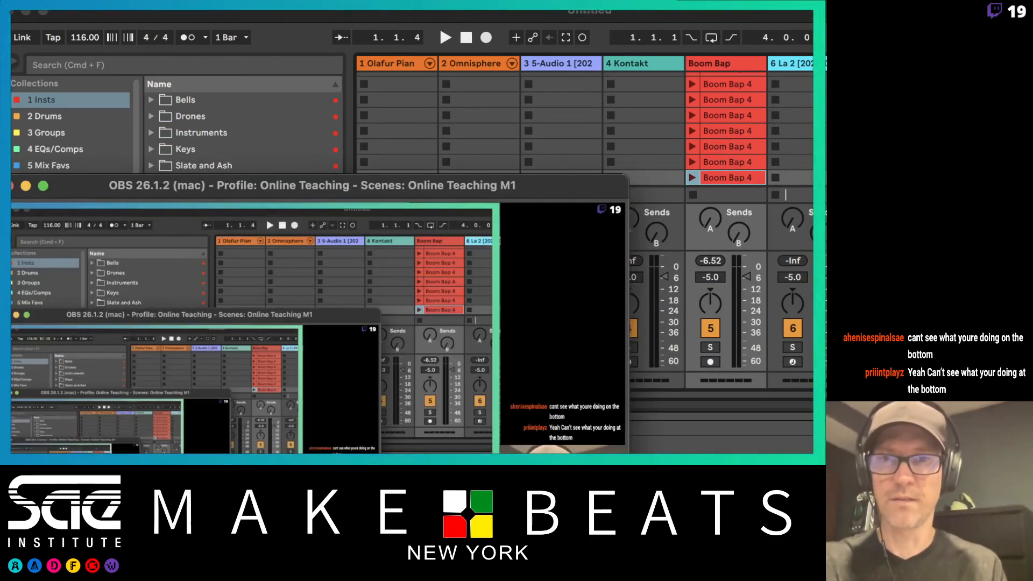
pyautogui.press('super+Tab')
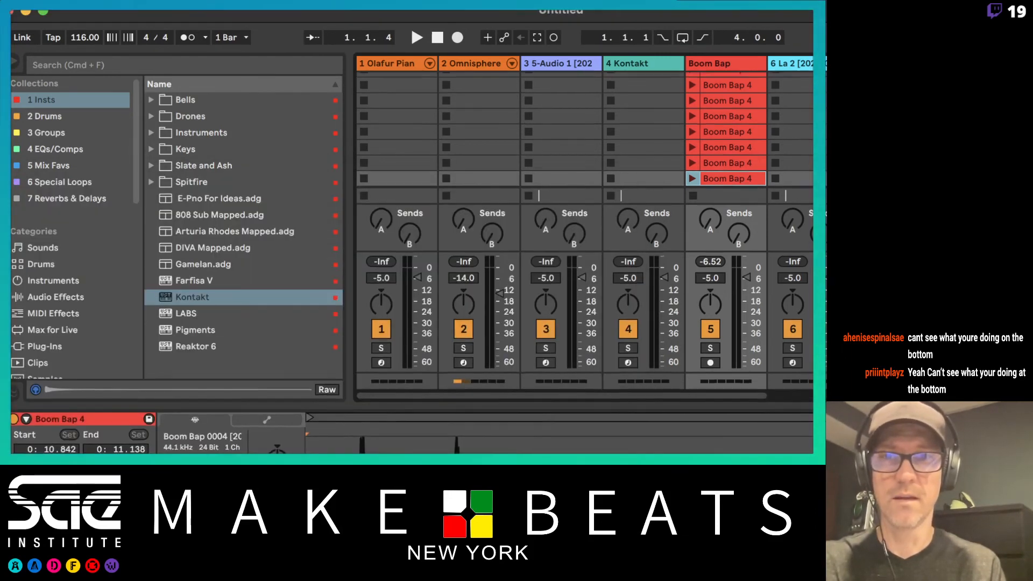
pyautogui.press('super+Tab')
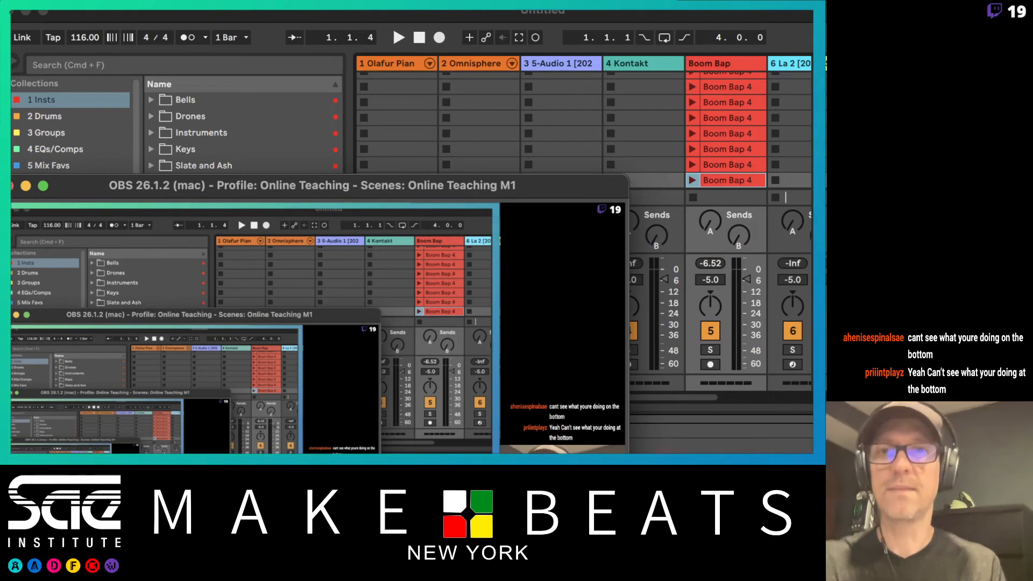
pyautogui.click(430, 387)
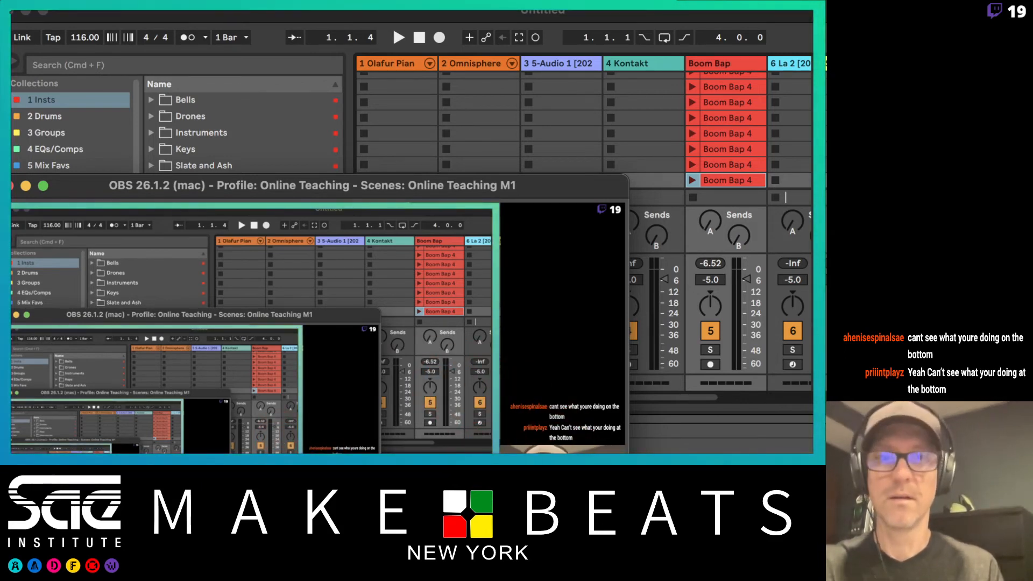
pyautogui.press('super+Tab')
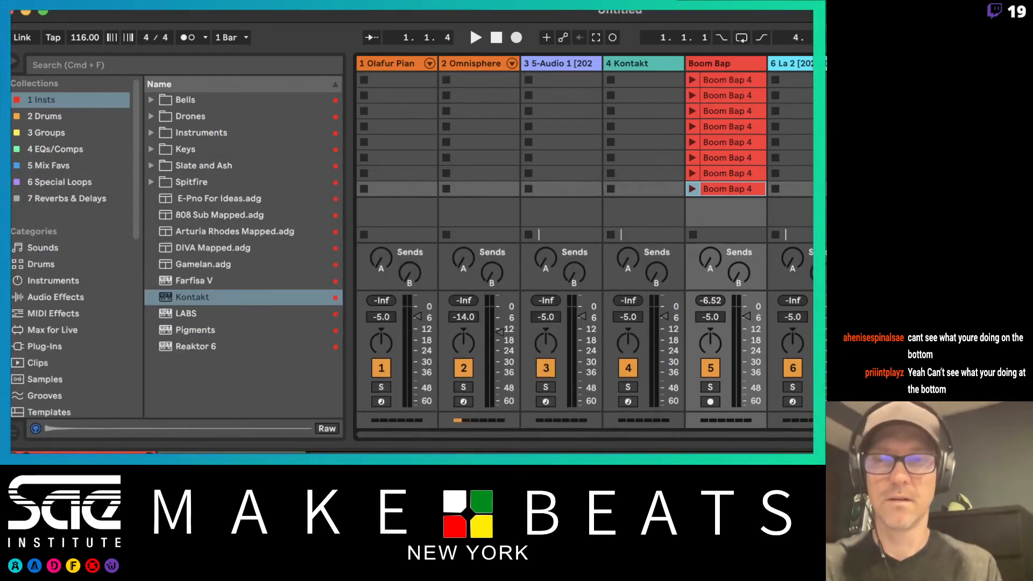
pyautogui.press('super+Tab')
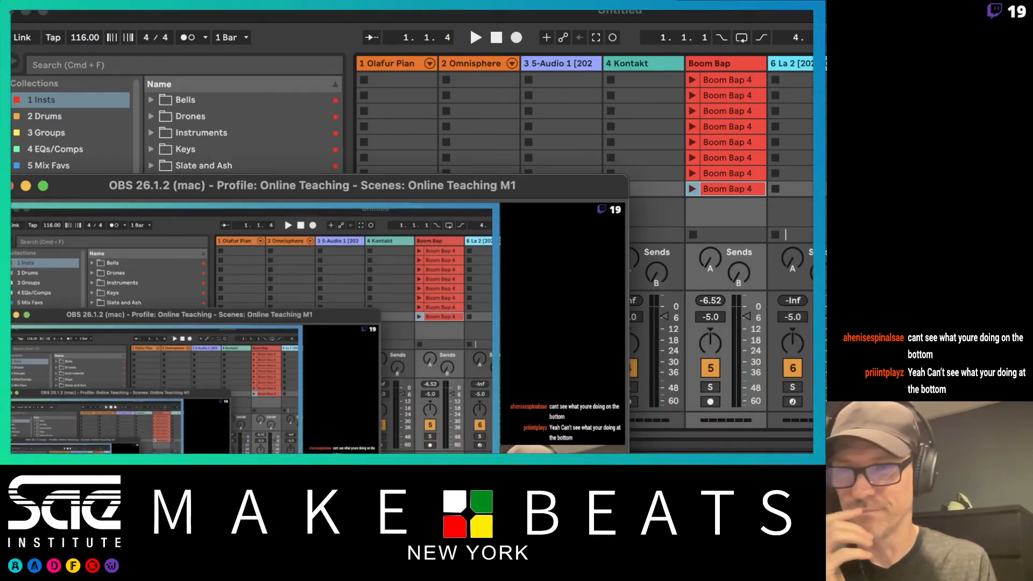
pyautogui.click(471, 437)
pyautogui.click(476, 376)
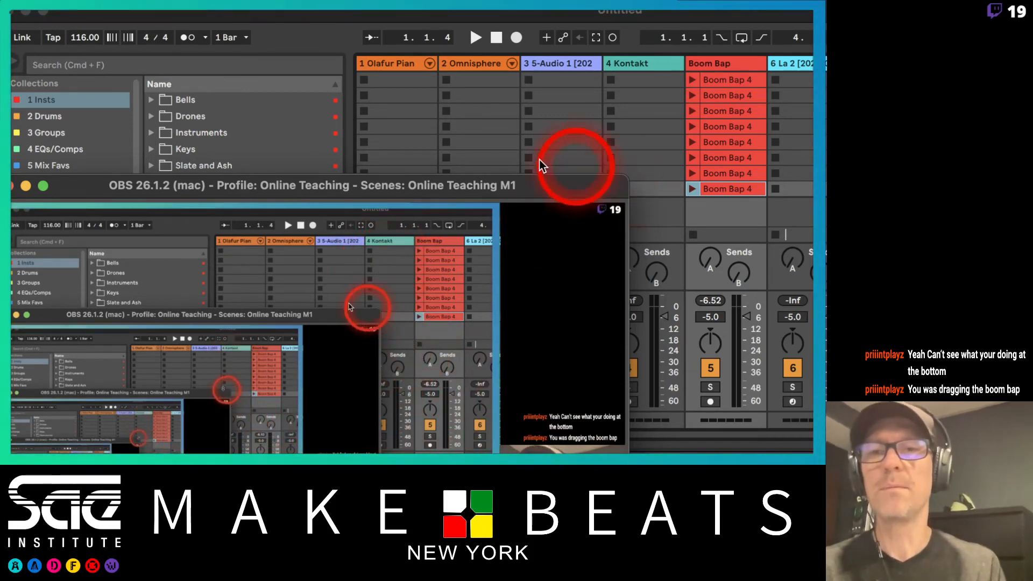
pyautogui.click(353, 15)
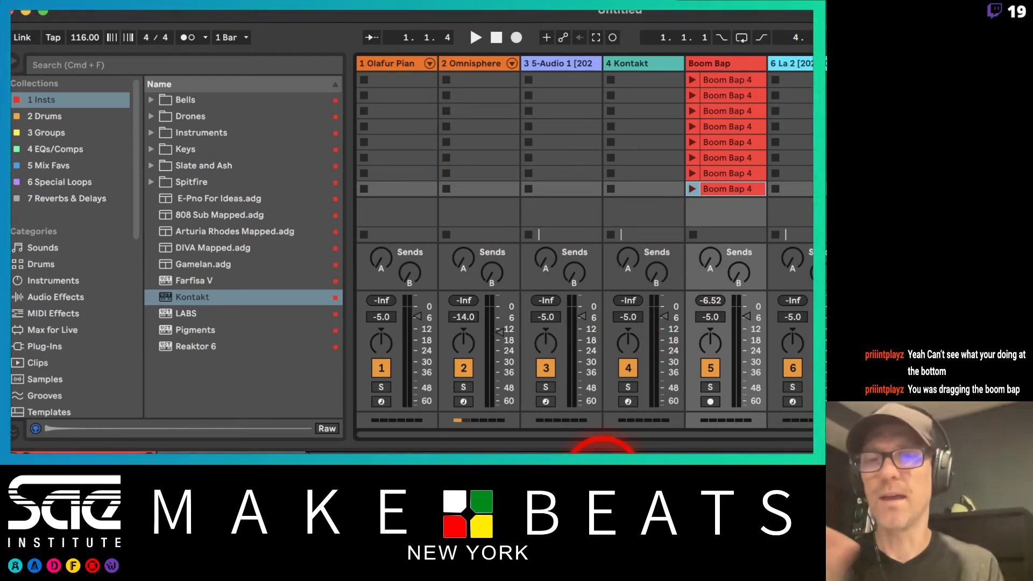
# Inspect several of the Boom Bap clips, then audition the clip in slot three and stop playback.
pyautogui.click(722, 95)
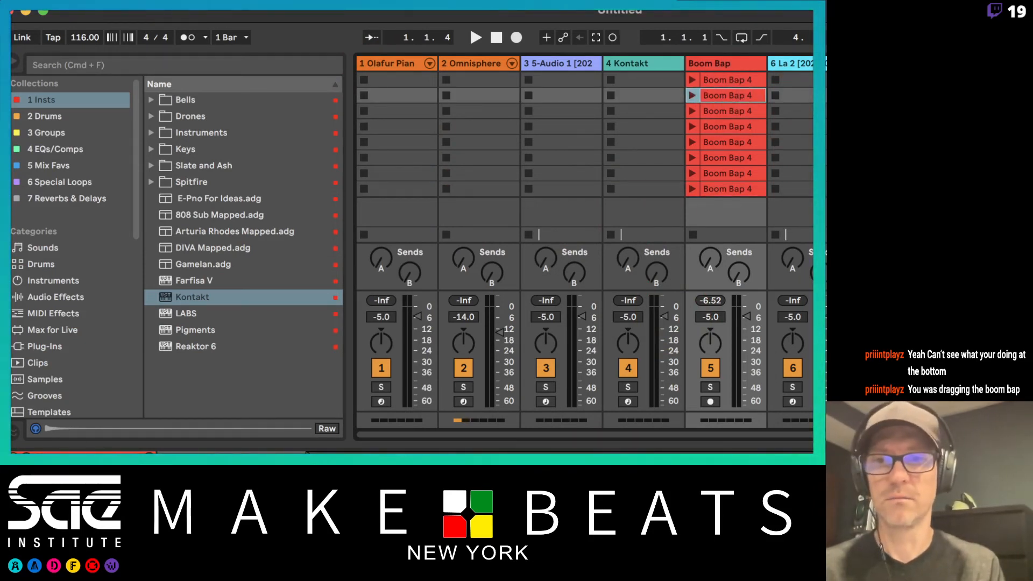
pyautogui.click(736, 115)
pyautogui.moveTo(714, 137); pyautogui.dragTo(718, 159)
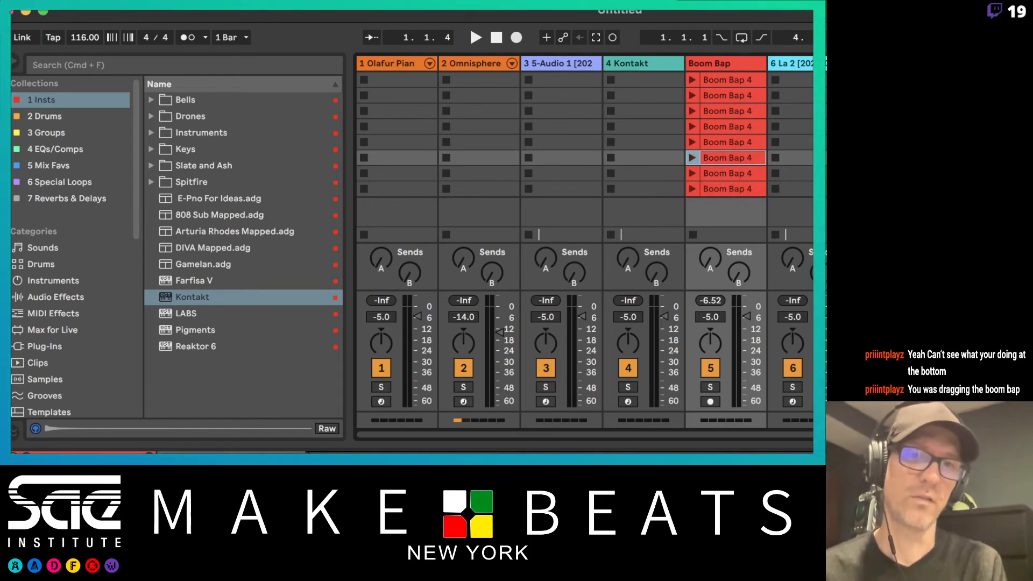
pyautogui.click(725, 98)
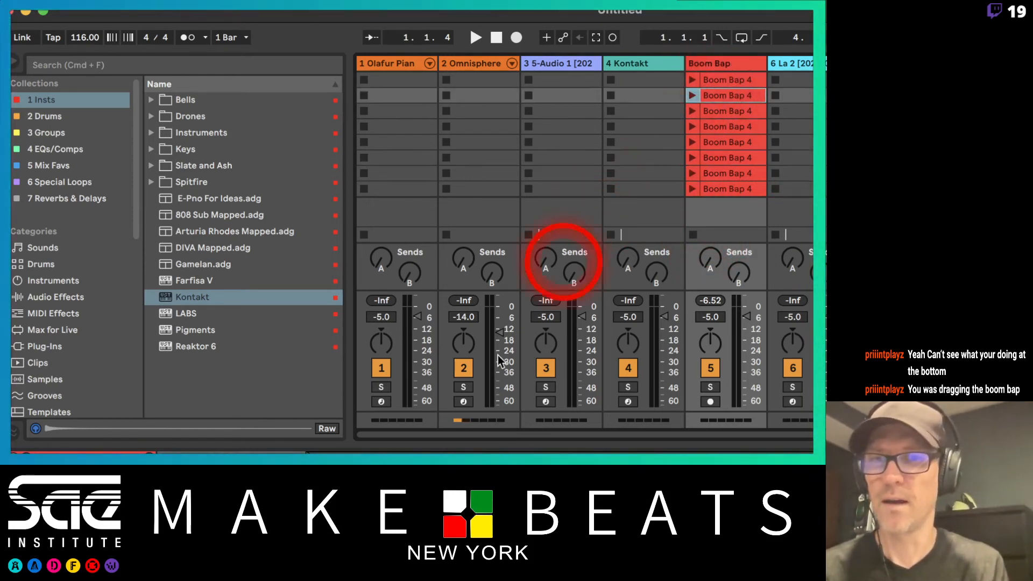
pyautogui.click(692, 95)
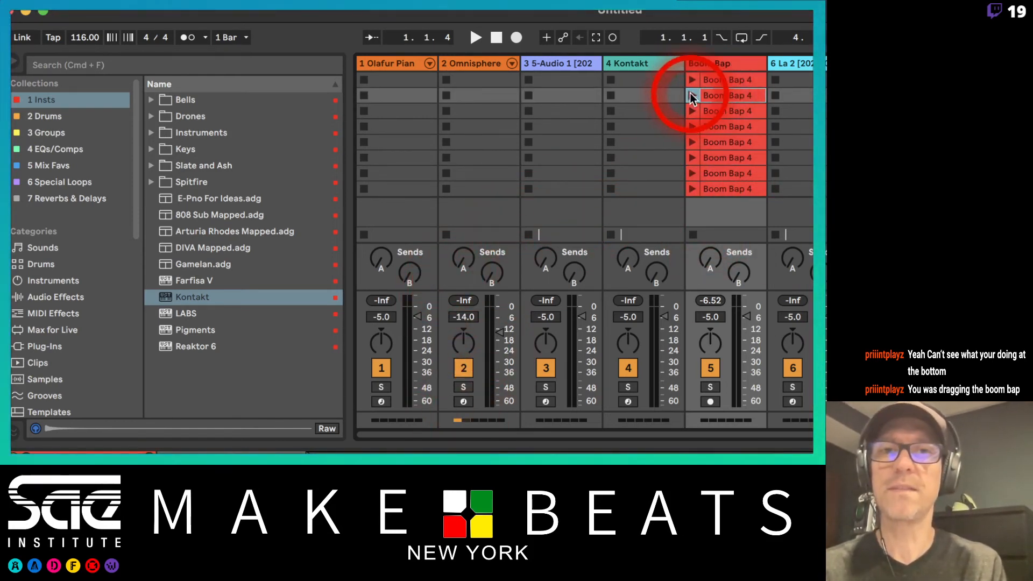
pyautogui.click(697, 111)
pyautogui.press('space')
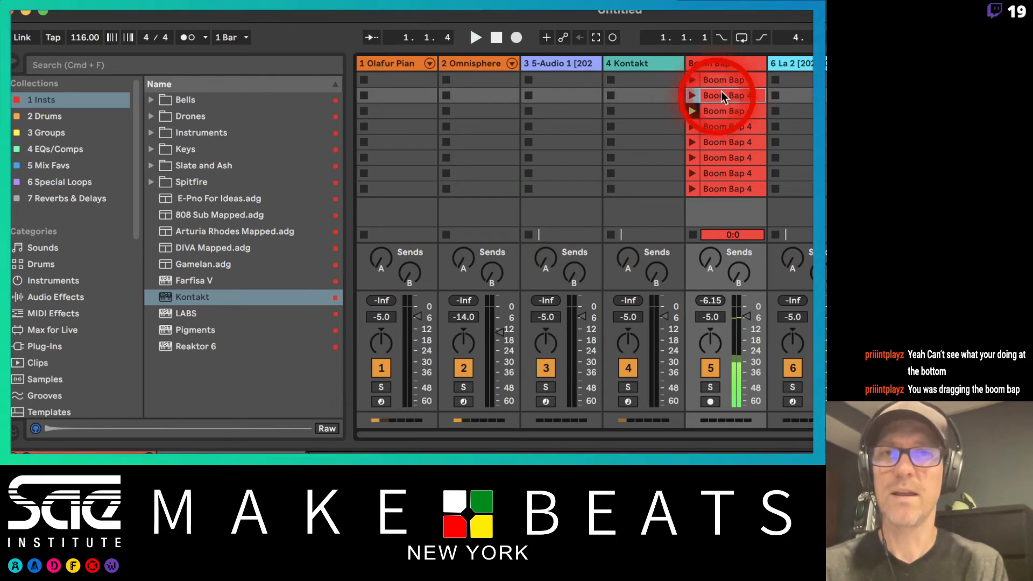
# Crop the Boom Bap clips in slots two to eight together.
pyautogui.click(719, 98)
pyautogui.keyDown('shift'); pyautogui.click(727, 186); pyautogui.keyUp('shift')
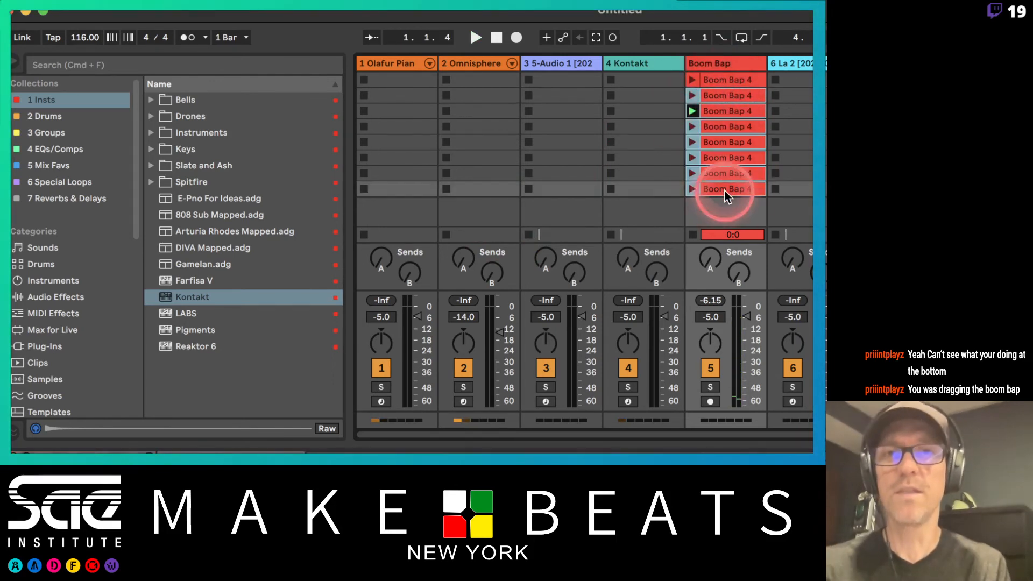
pyautogui.rightClick(725, 190)
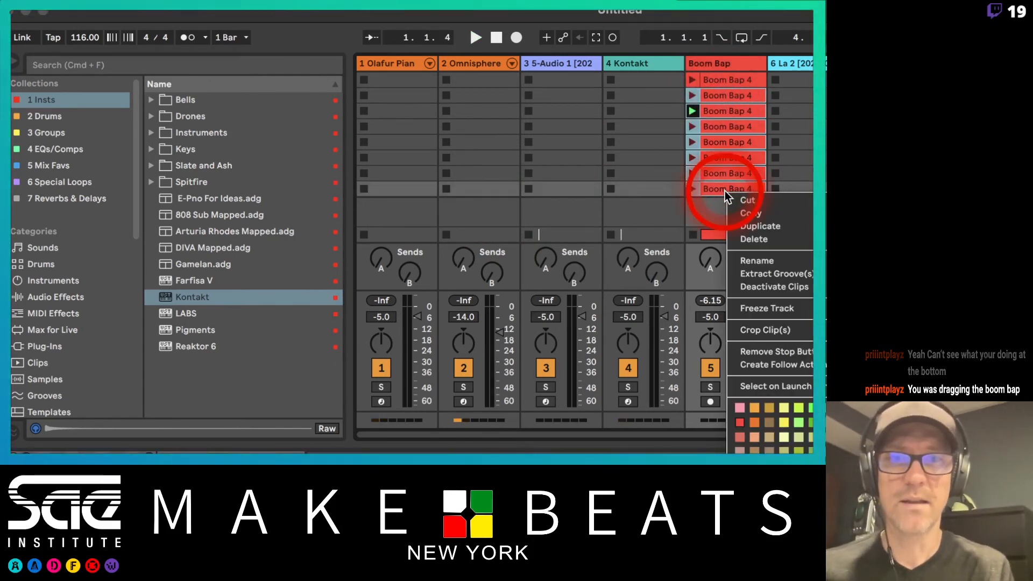
pyautogui.click(749, 330)
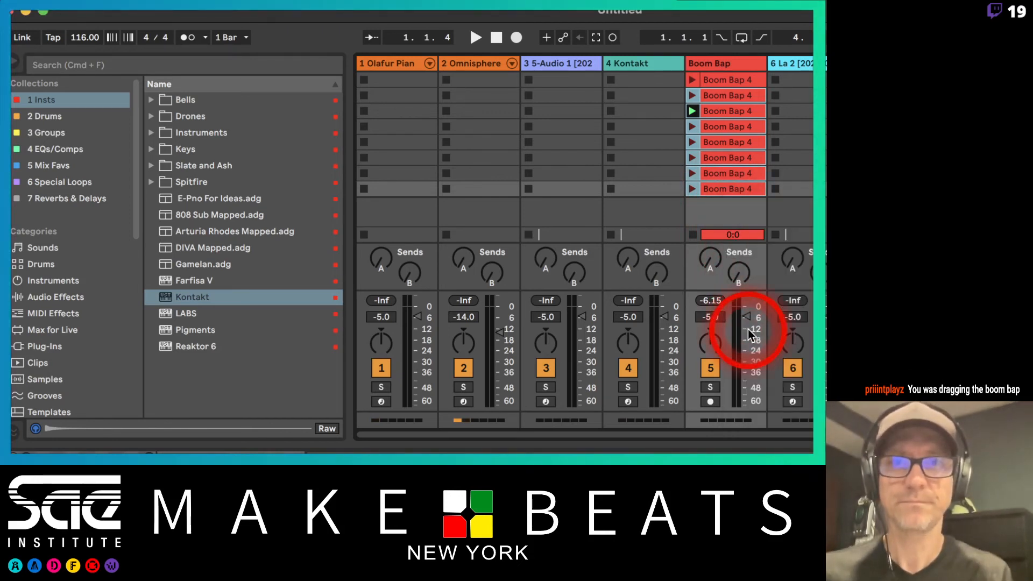
# Select the Kontakt track and open its Kontakt plug-in window.
pyautogui.moveTo(725, 95); pyautogui.dragTo(719, 113)
pyautogui.moveTo(717, 137); pyautogui.dragTo(632, 59)
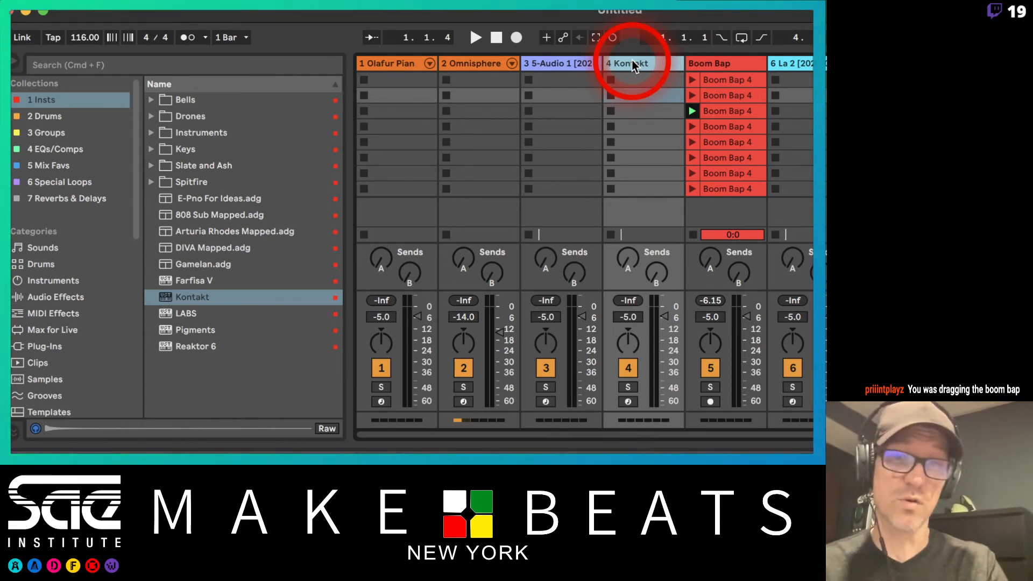
pyautogui.moveTo(633, 61); pyautogui.dragTo(643, 62)
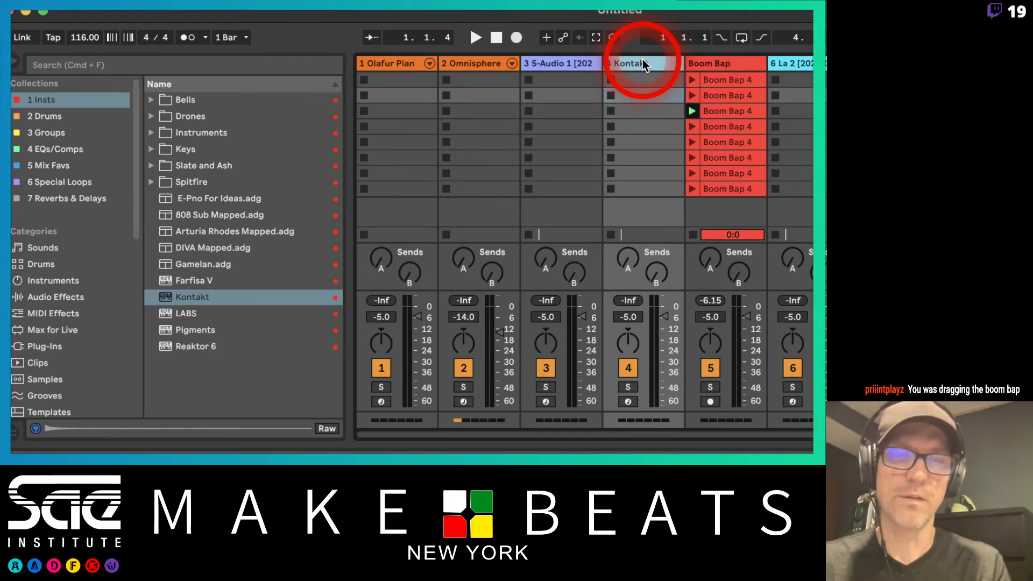
pyautogui.moveTo(643, 63)
pyautogui.mouseDown()
pyautogui.moveTo(568, 62)
pyautogui.moveTo(643, 63)
pyautogui.mouseUp()
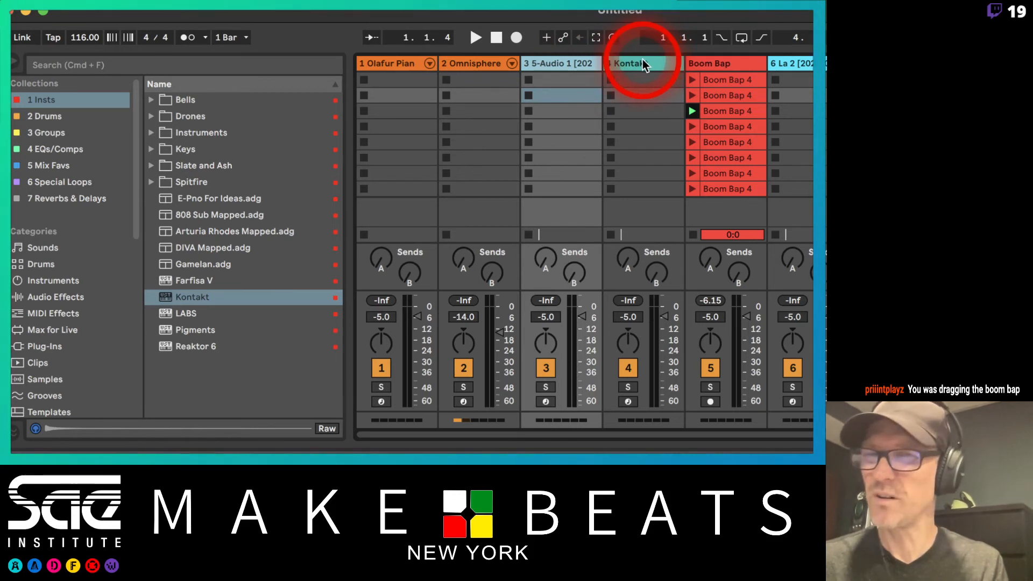
pyautogui.click(644, 64)
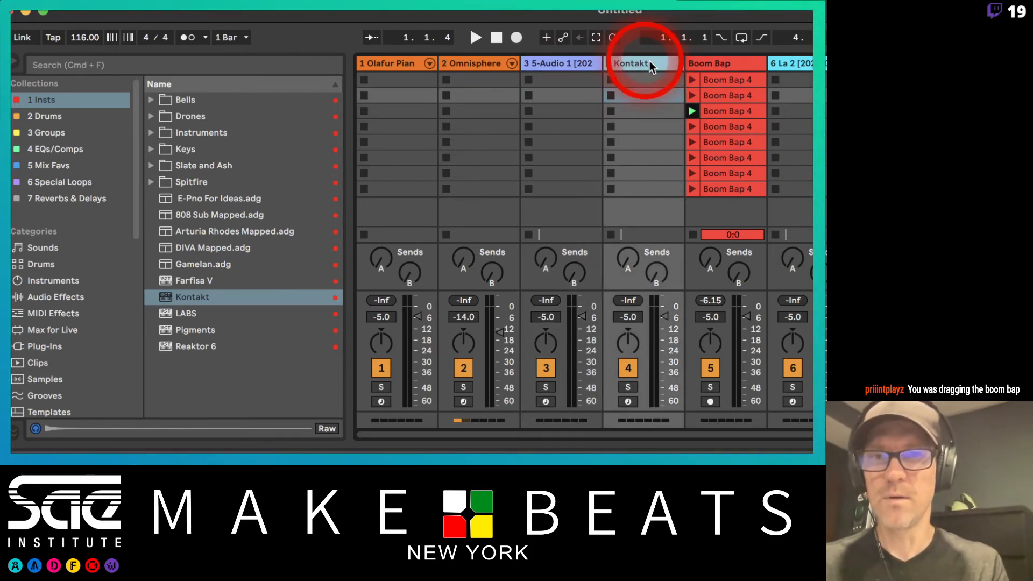
pyautogui.moveTo(650, 63)
pyautogui.mouseDown()
pyautogui.moveTo(614, 68)
pyautogui.moveTo(658, 79)
pyautogui.mouseUp()
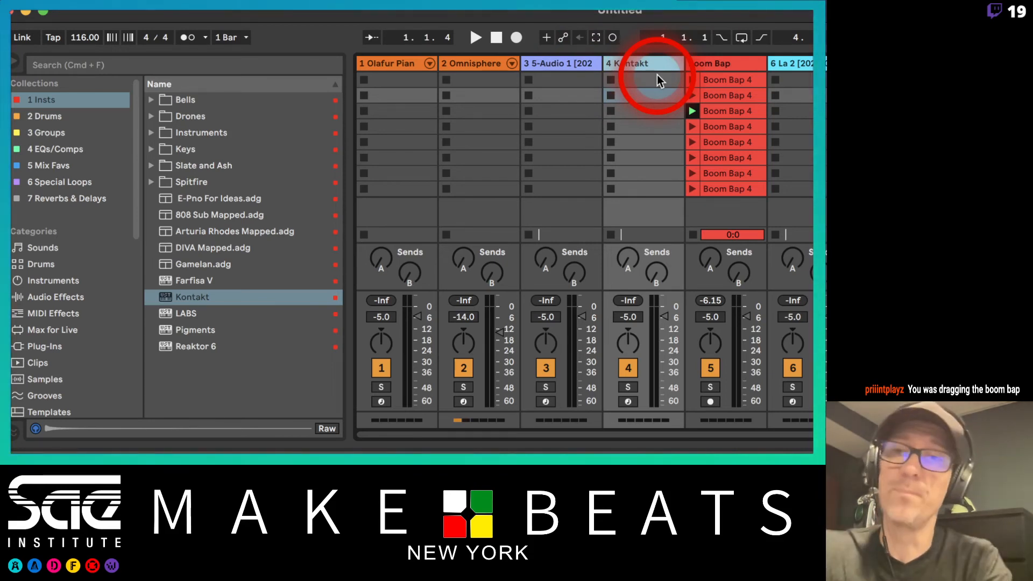
pyautogui.moveTo(657, 75); pyautogui.dragTo(650, 66)
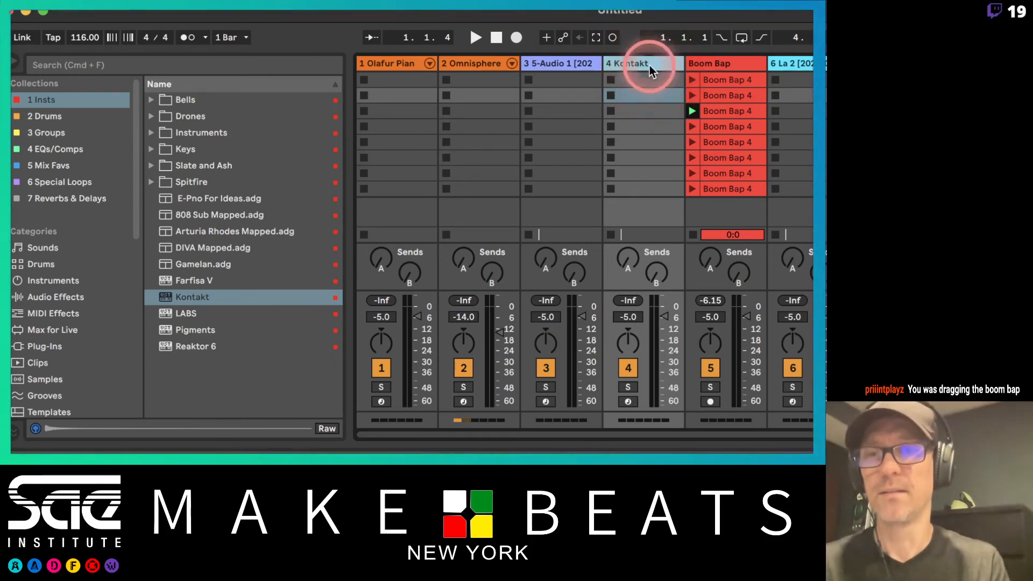
pyautogui.doubleClick(650, 65)
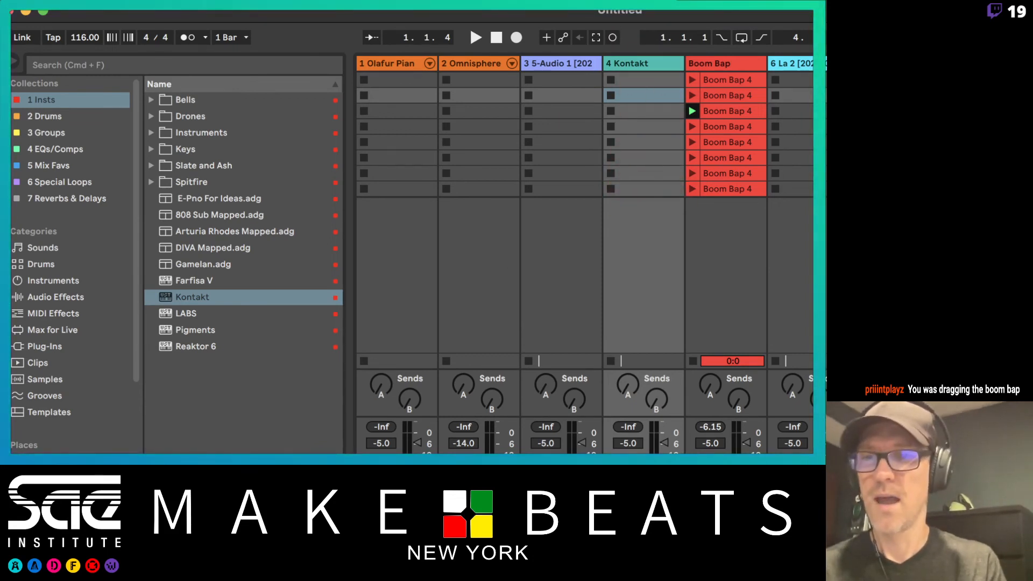
pyautogui.press('super+alt+p')
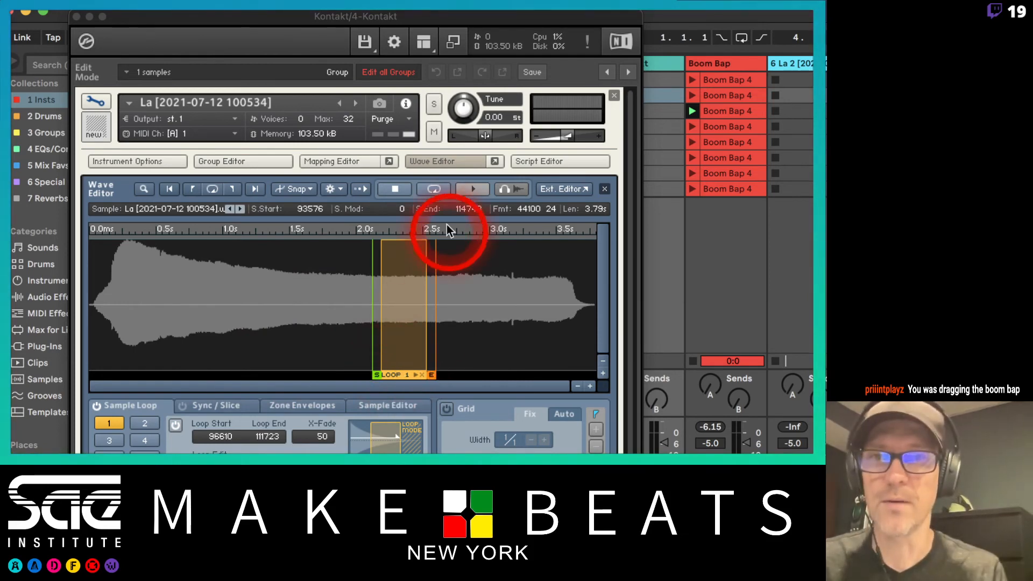
# Replace the La instrument in Kontakt with the Boom Bap clip from slot two, and open the new instrument's Mapping Editor.
pyautogui.click(614, 95)
pyautogui.click(629, 314)
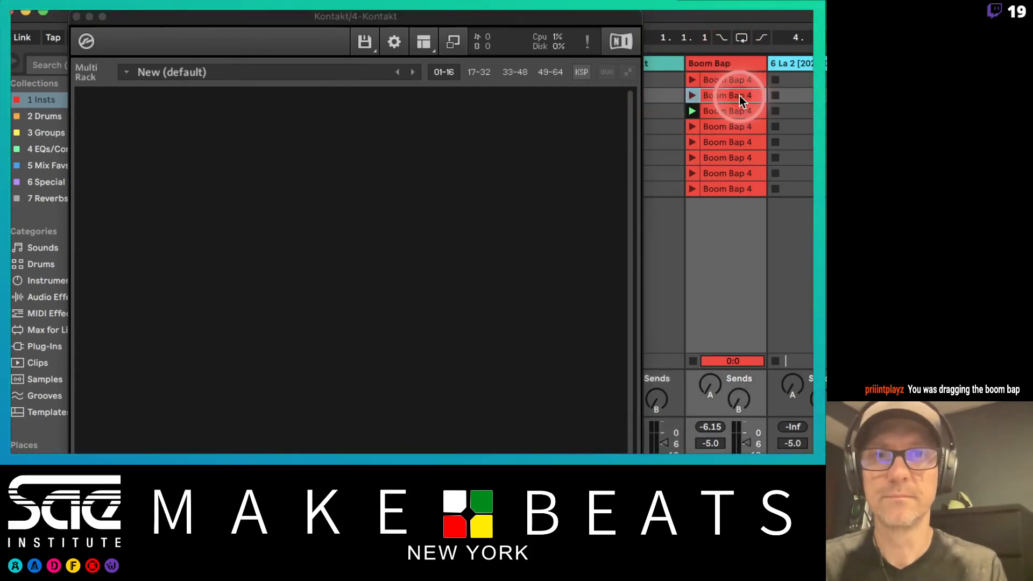
pyautogui.moveTo(739, 95); pyautogui.dragTo(502, 169)
pyautogui.click(88, 103)
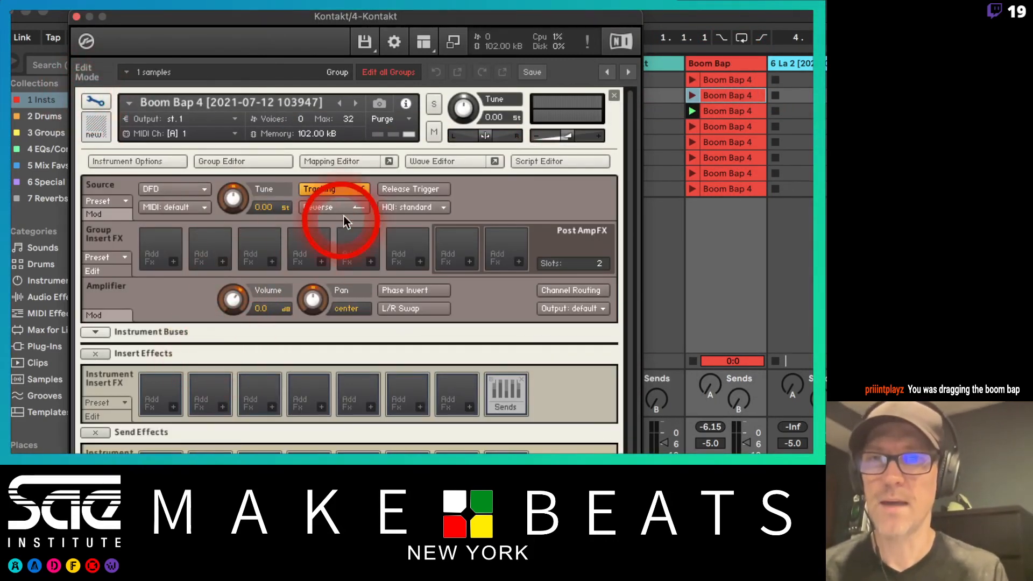
pyautogui.click(351, 157)
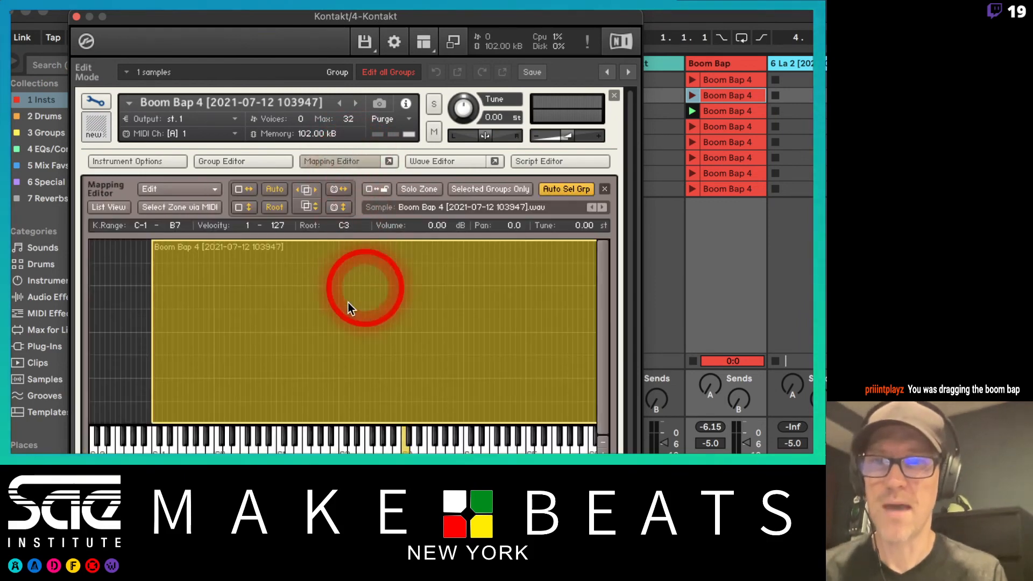
# Switch to 37 Sampling Introduction.pdf to review the Key Zones diagram on page 4, and return to Kontakt.
pyautogui.press('super+Tab')
pyautogui.press('super+Tab')
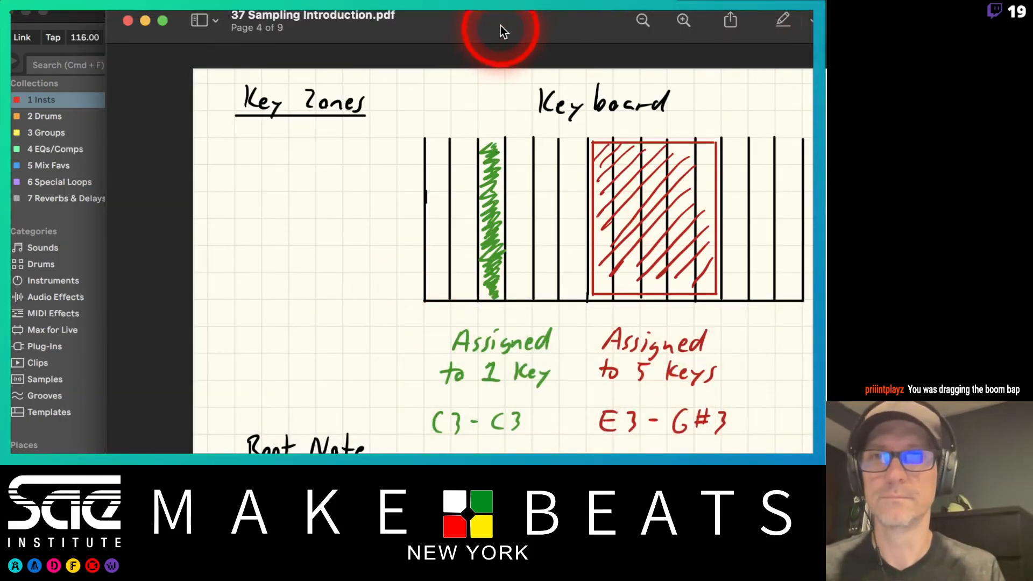
pyautogui.moveTo(501, 25); pyautogui.dragTo(387, 12)
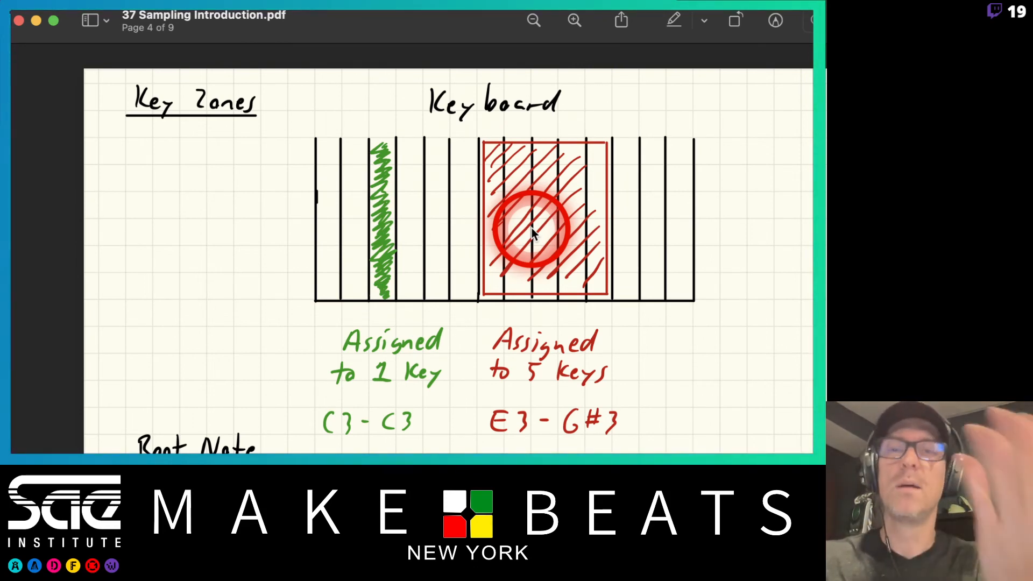
pyautogui.press('super+Tab')
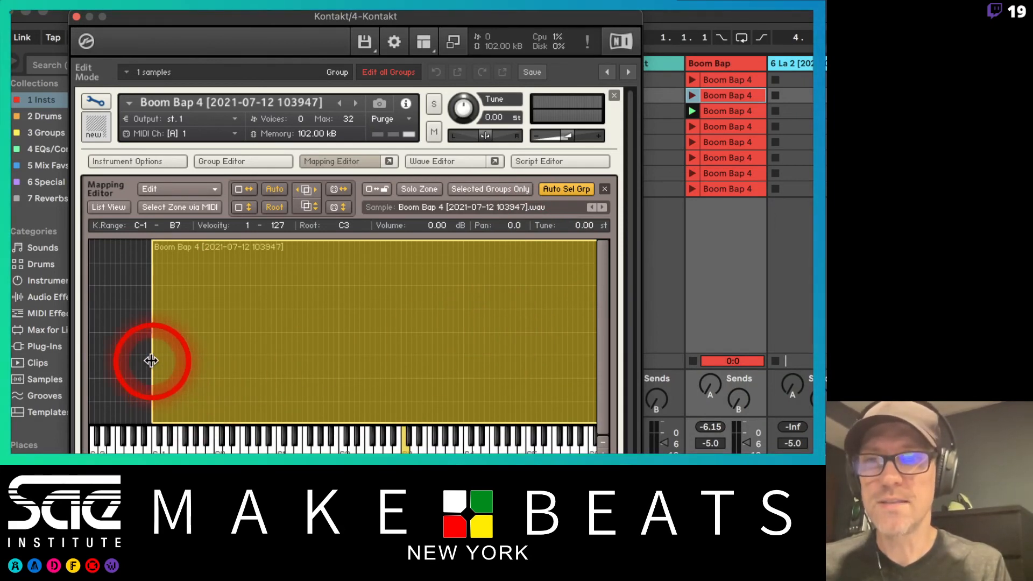
# Narrow the Boom Bap sample's key zone to the single key C3 in the Mapping Editor.
pyautogui.moveTo(151, 358); pyautogui.dragTo(401, 368)
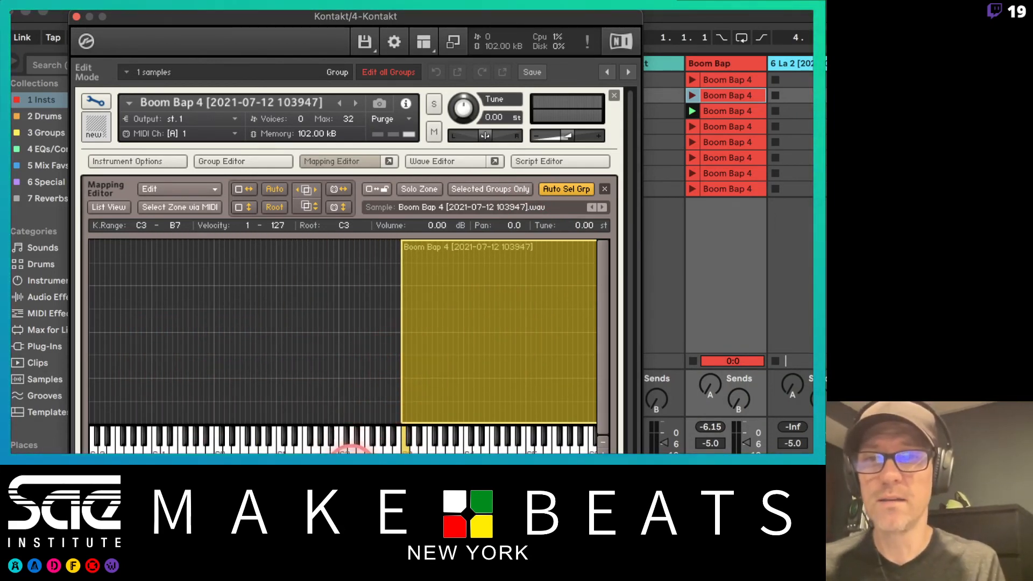
pyautogui.moveTo(353, 476); pyautogui.dragTo(486, 477)
pyautogui.moveTo(553, 353); pyautogui.dragTo(243, 354)
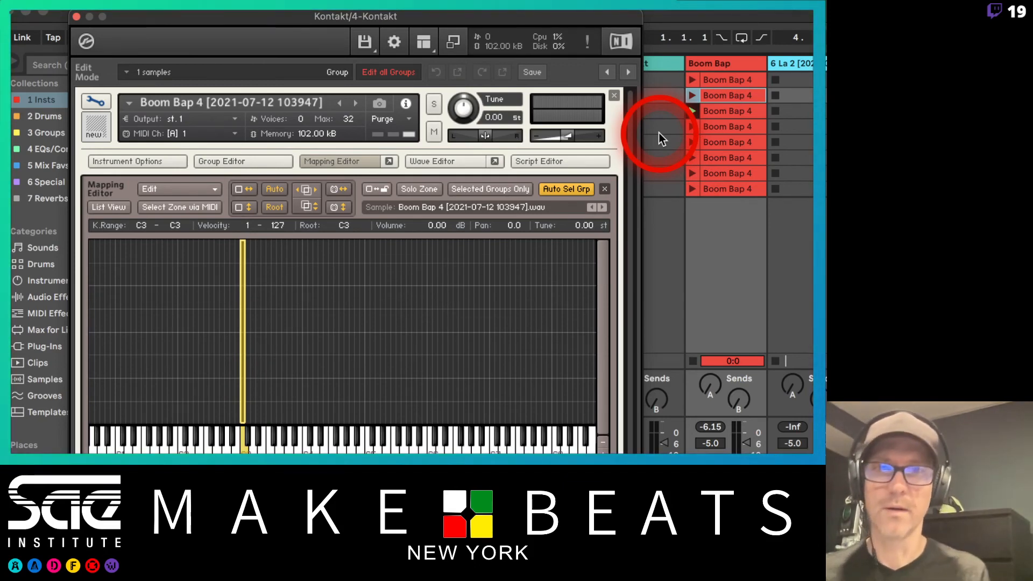
# Arm the Kontakt track for MIDI input and reposition the Kontakt window beside the Boom Bap clips.
pyautogui.moveTo(581, 21); pyautogui.dragTo(360, 10)
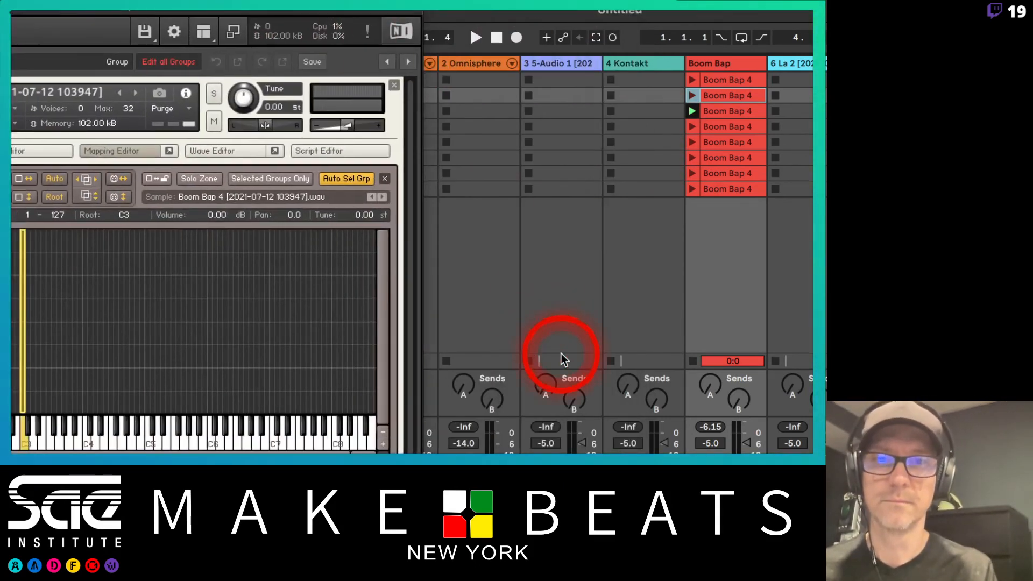
pyautogui.click(628, 517)
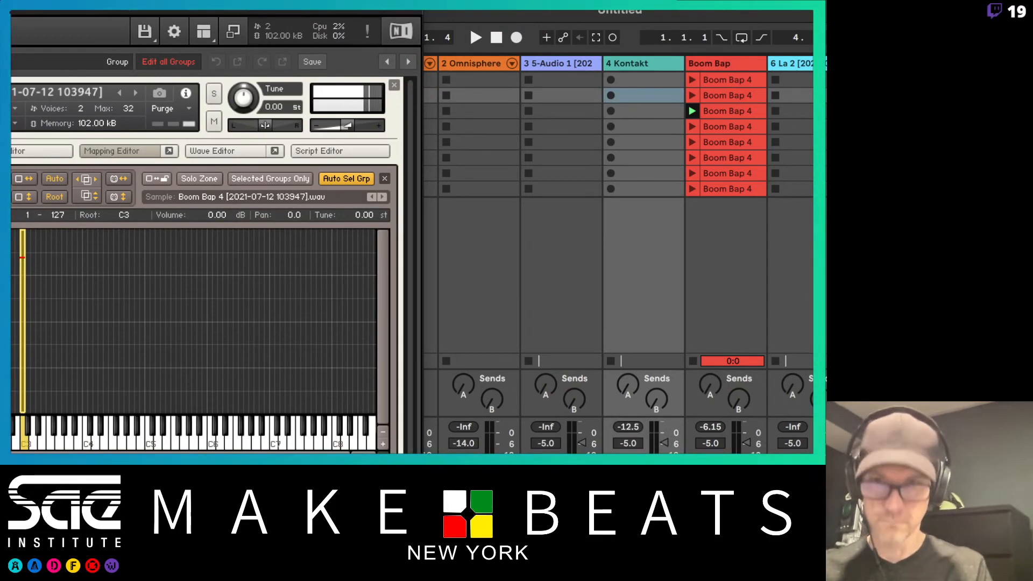
pyautogui.moveTo(325, 13); pyautogui.dragTo(521, 11)
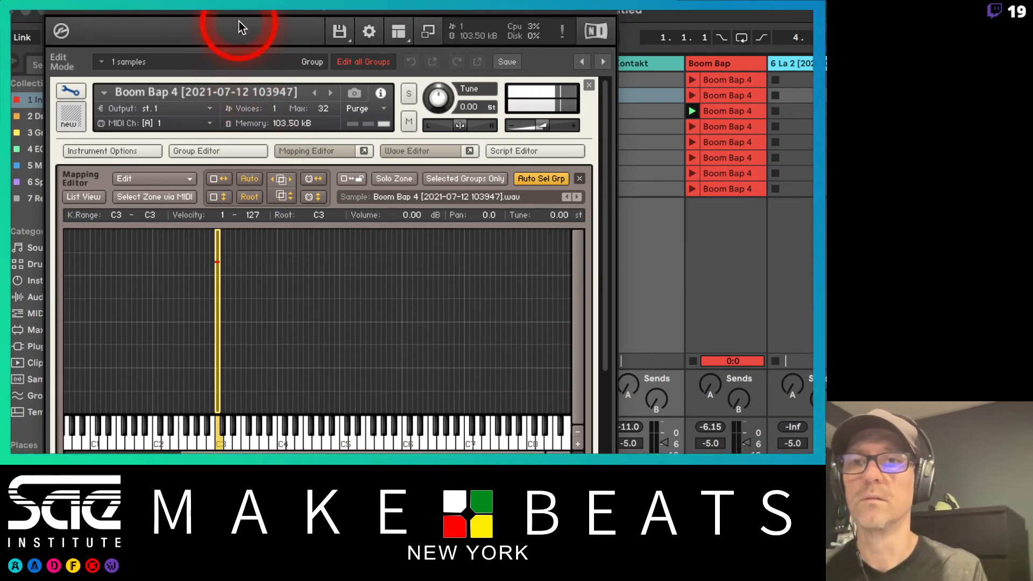
pyautogui.moveTo(239, 13); pyautogui.dragTo(296, 11)
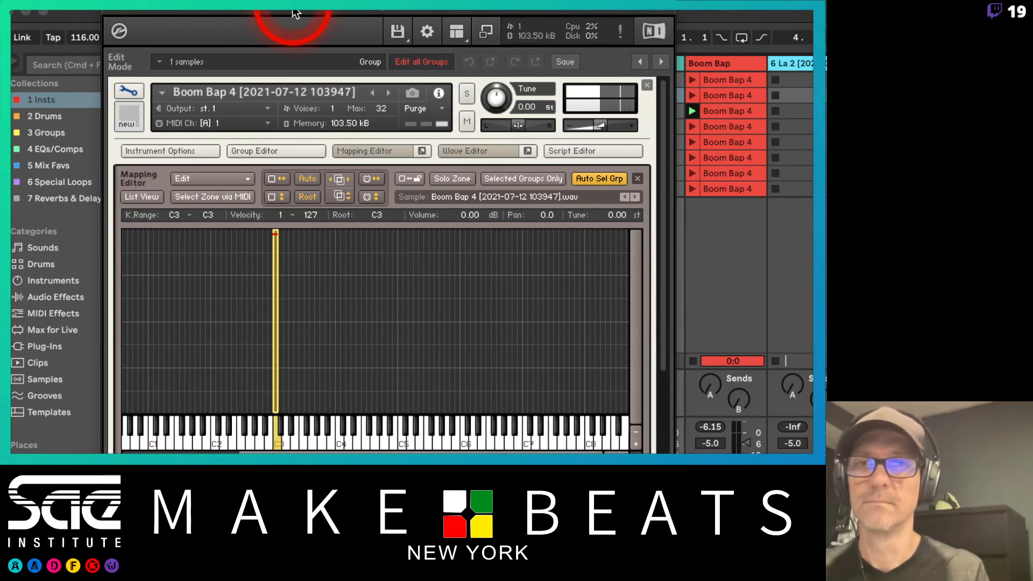
# Map the Boom Bap clip from slot four to the single key G3 and the slot three clip to D3 in the Mapping Editor.
pyautogui.click(726, 127)
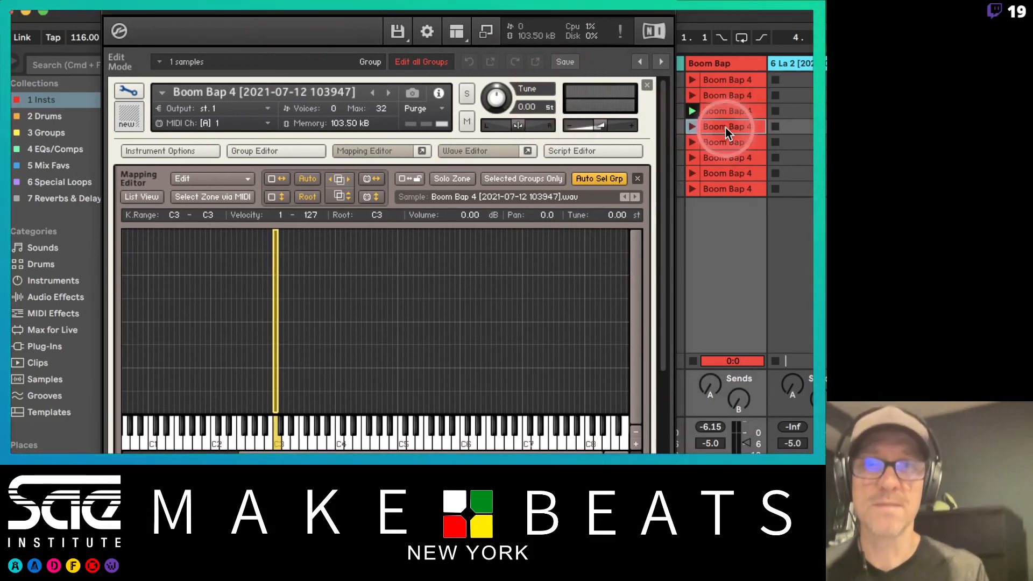
pyautogui.moveTo(737, 127); pyautogui.dragTo(311, 399)
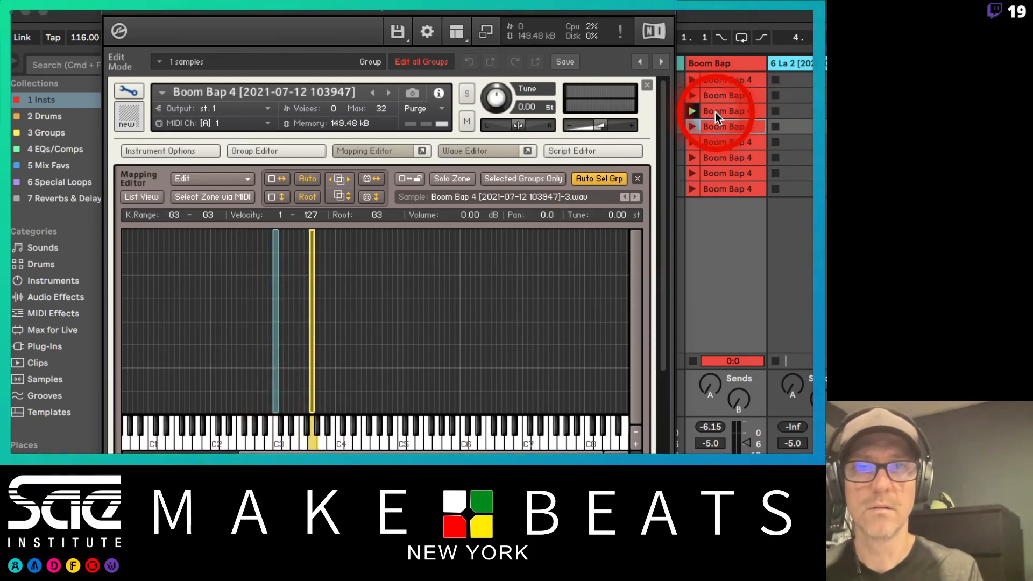
pyautogui.click(694, 111)
pyautogui.moveTo(721, 115); pyautogui.dragTo(283, 402)
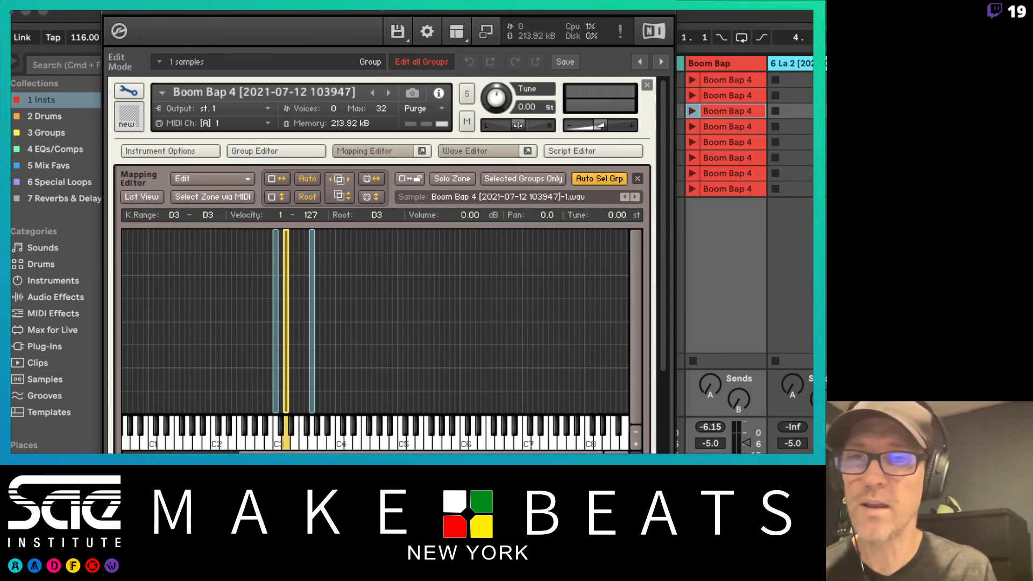
# Move the G3 zone to E3, and check the Key Zones diagram in 37 Sampling Introduction.pdf before returning to Live.
pyautogui.click(219, 437)
pyautogui.moveTo(316, 383); pyautogui.dragTo(295, 385)
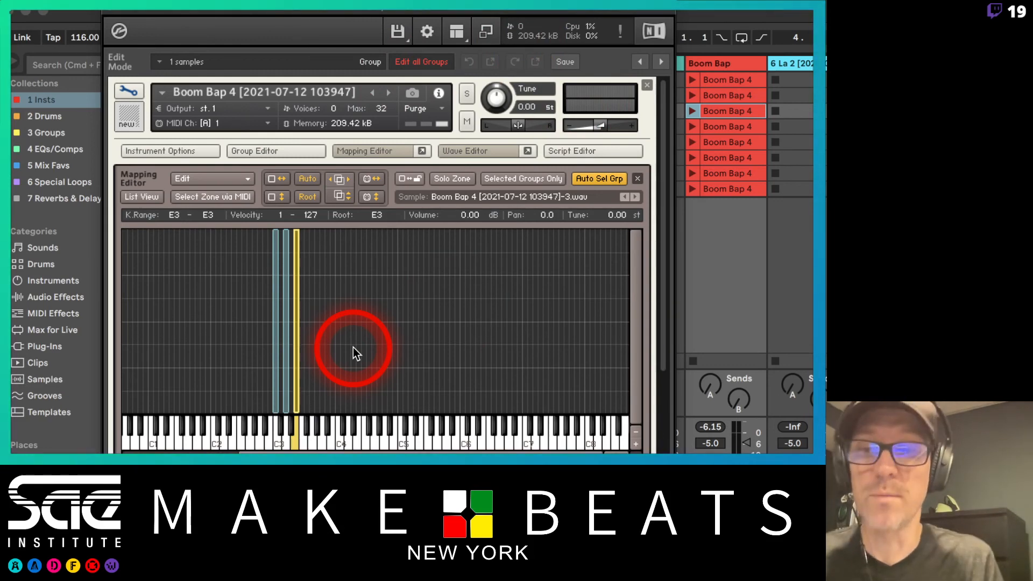
pyautogui.press('super+Tab')
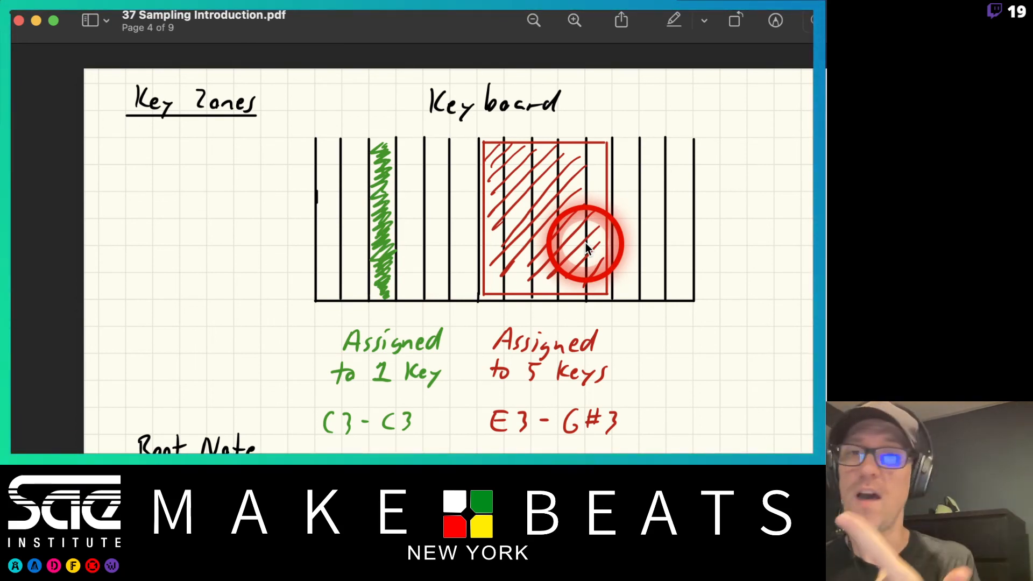
pyautogui.press('super+Tab')
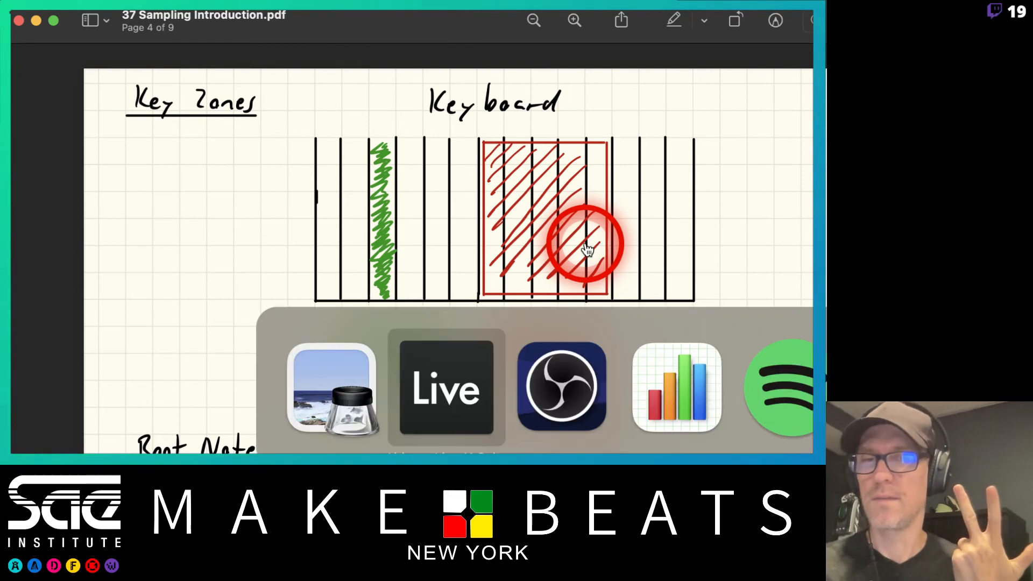
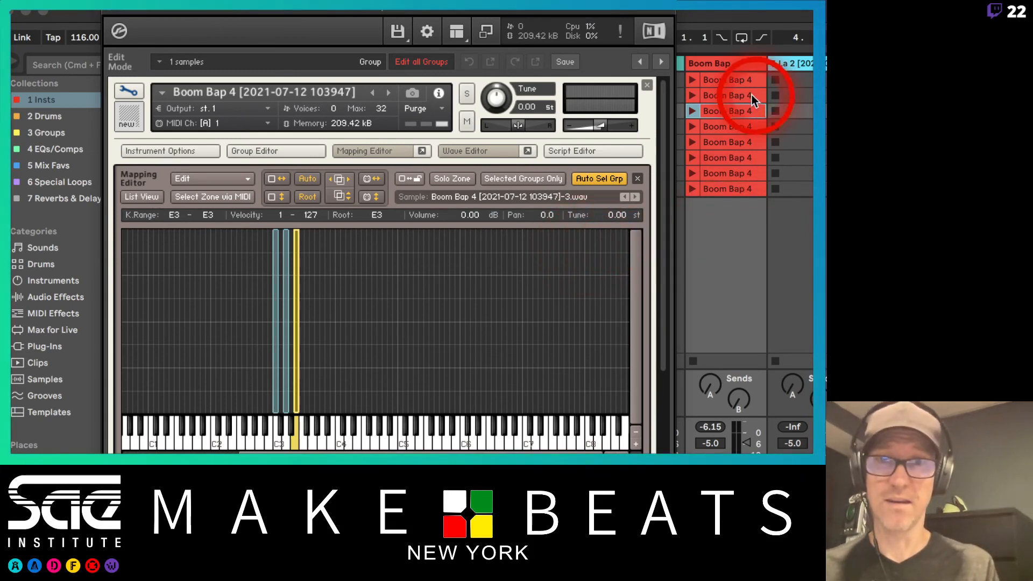
pyautogui.click(729, 126)
pyautogui.moveTo(558, 212); pyautogui.dragTo(302, 399)
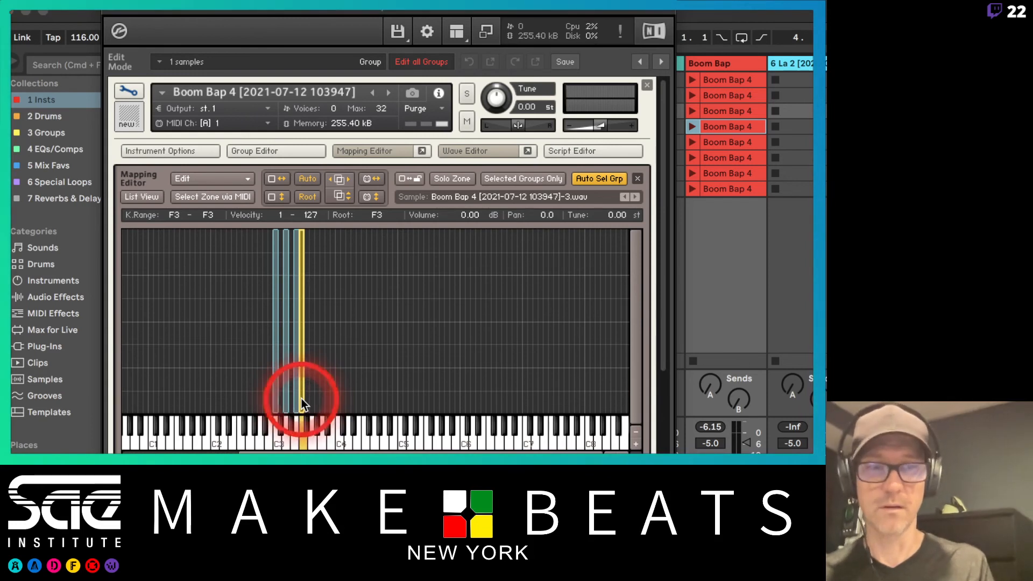
pyautogui.press('Delete')
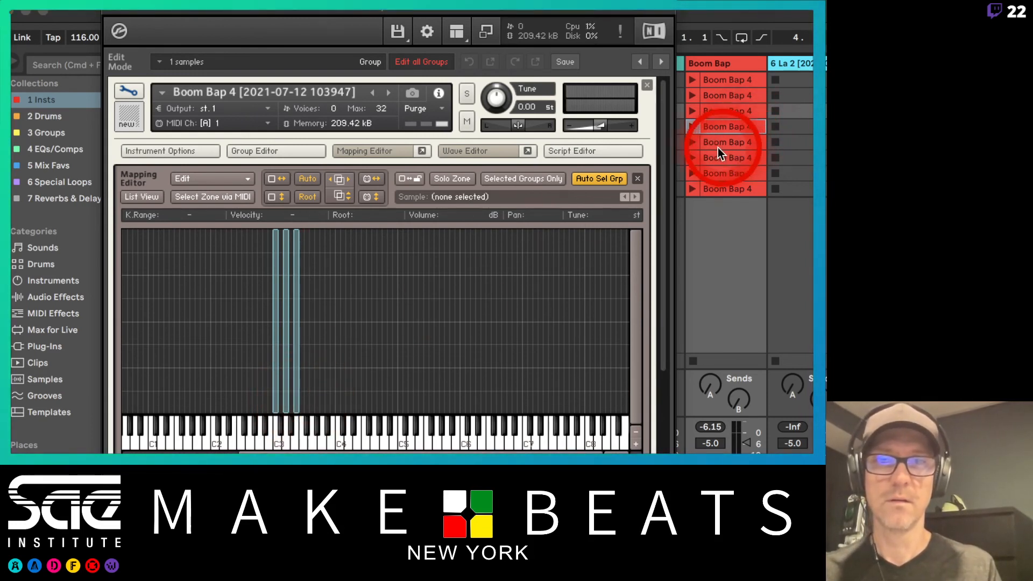
# Map the Boom Bap clip from slot five to the single key F3 and the slot six clip to G3.
pyautogui.click(692, 142)
pyautogui.moveTo(721, 143); pyautogui.dragTo(303, 405)
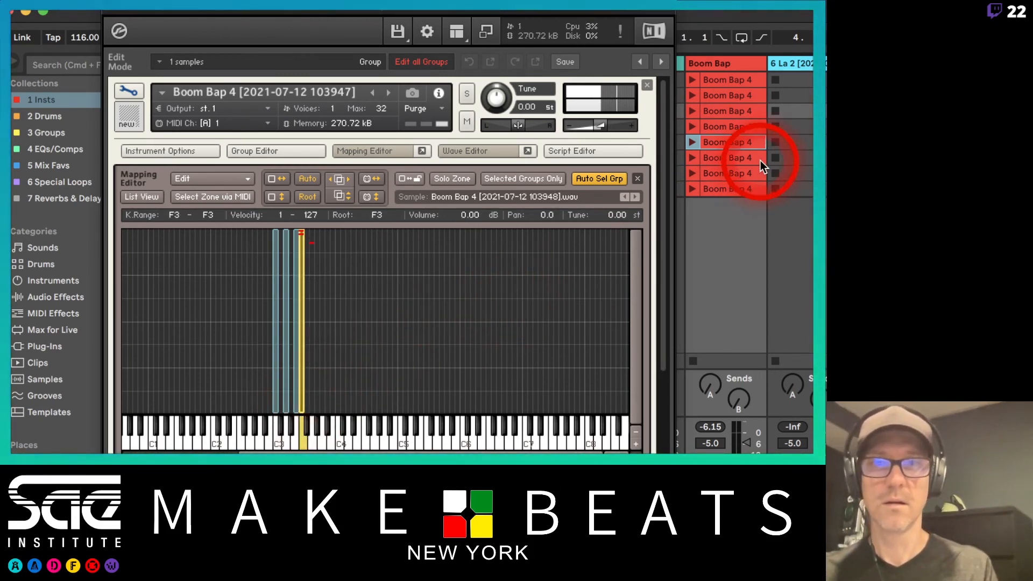
pyautogui.click(747, 158)
pyautogui.moveTo(747, 158); pyautogui.dragTo(313, 394)
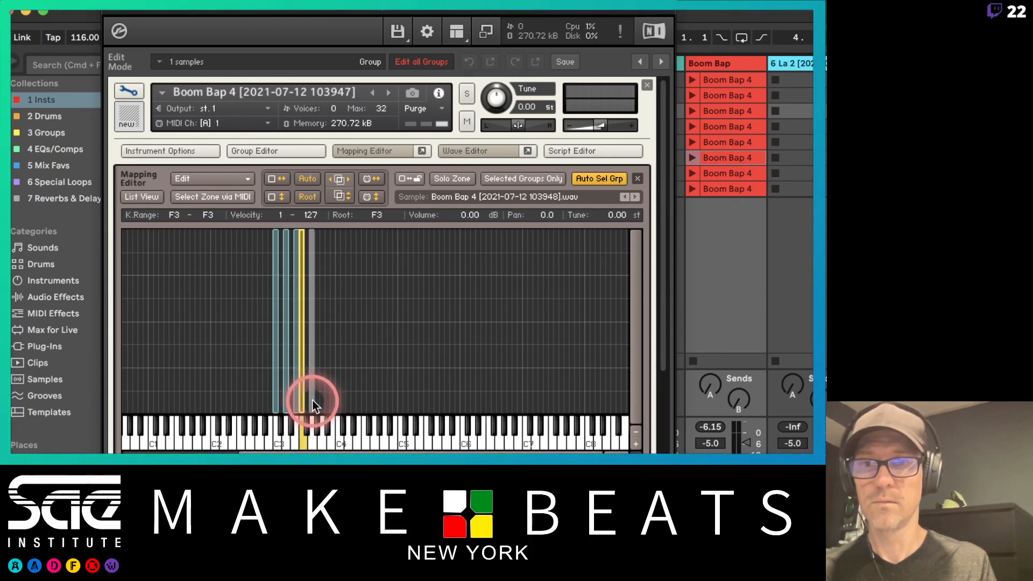
# Map the Boom Bap clip from slot seven to the single key A3 and the slot eight clip to B3.
pyautogui.click(737, 175)
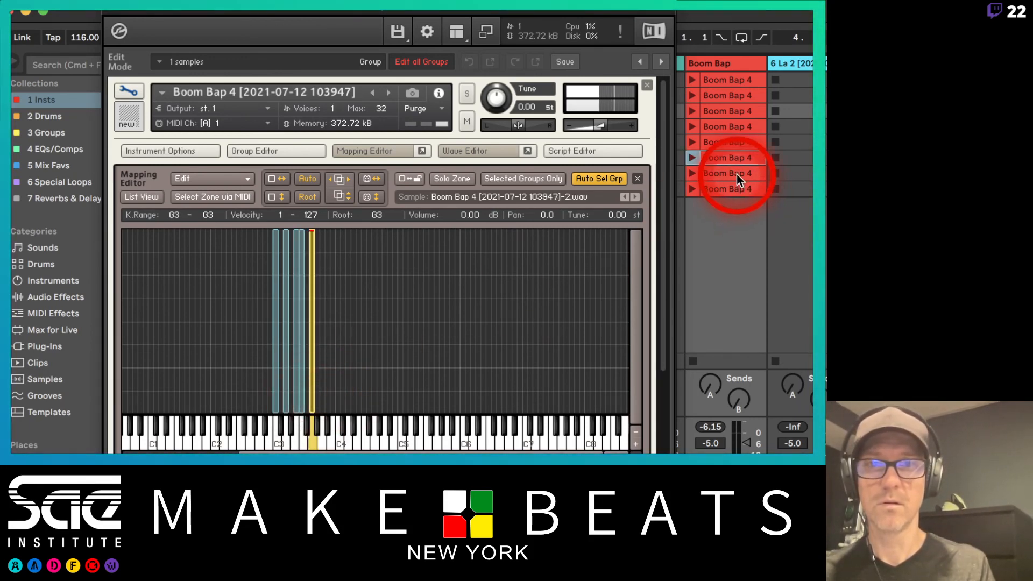
pyautogui.moveTo(737, 178); pyautogui.dragTo(321, 404)
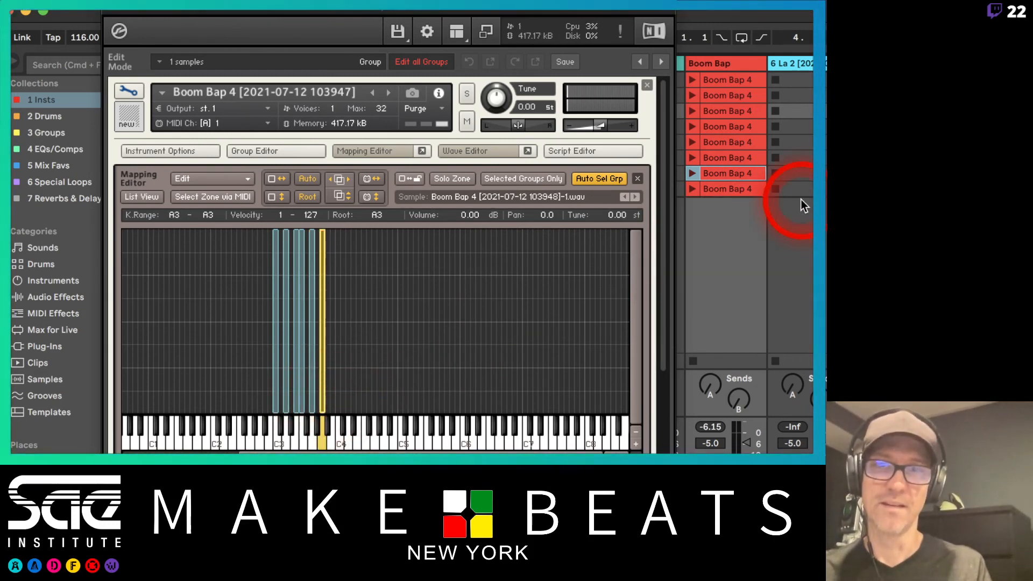
pyautogui.moveTo(750, 192); pyautogui.dragTo(334, 404)
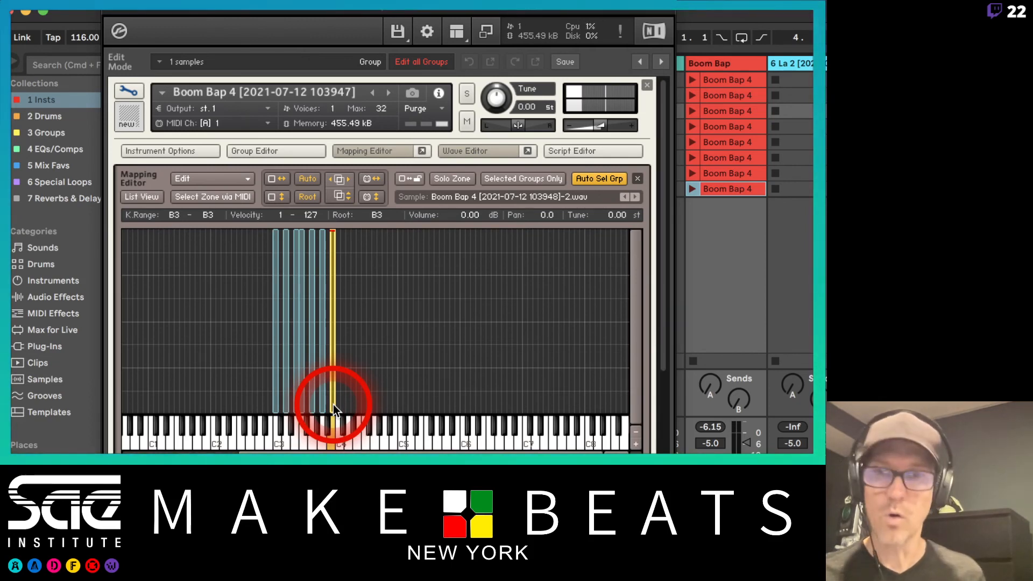
# Trim the B3 sample in the Wave Editor to a start of 1426 and an end of 3879.
pyautogui.scroll(-5, 402, 267)
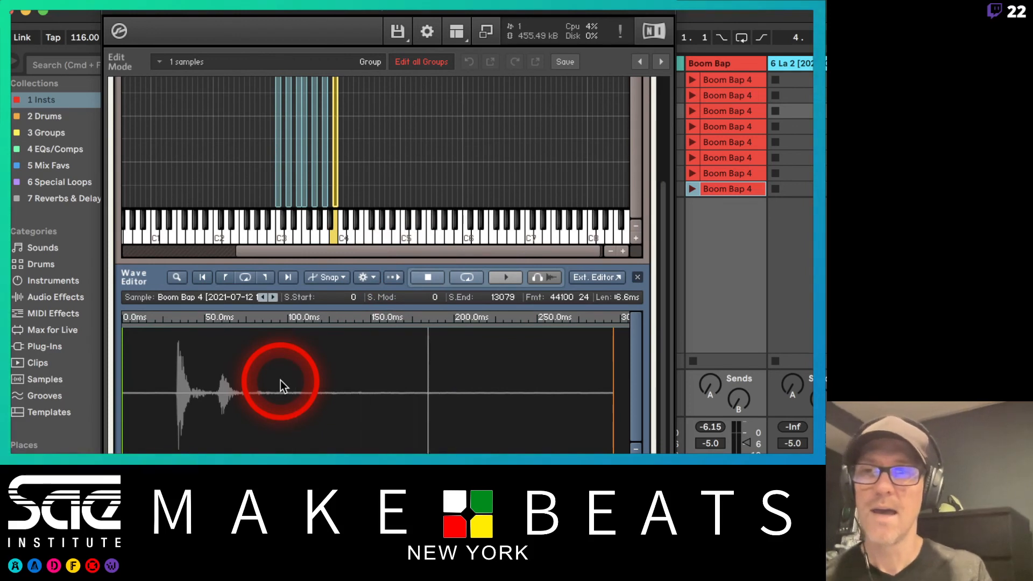
pyautogui.click(125, 465)
pyautogui.moveTo(125, 452); pyautogui.dragTo(178, 448)
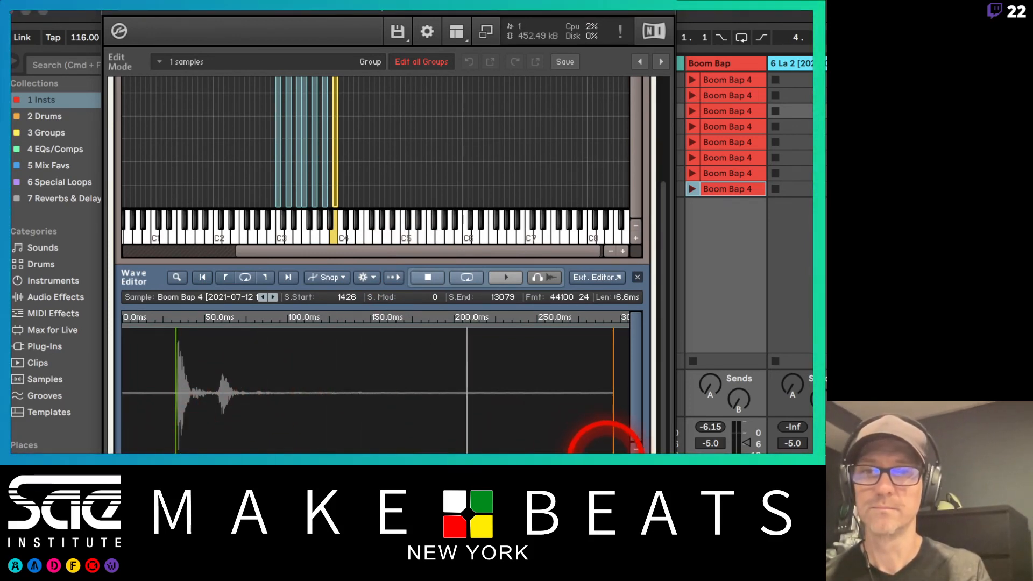
pyautogui.moveTo(614, 450); pyautogui.dragTo(267, 450)
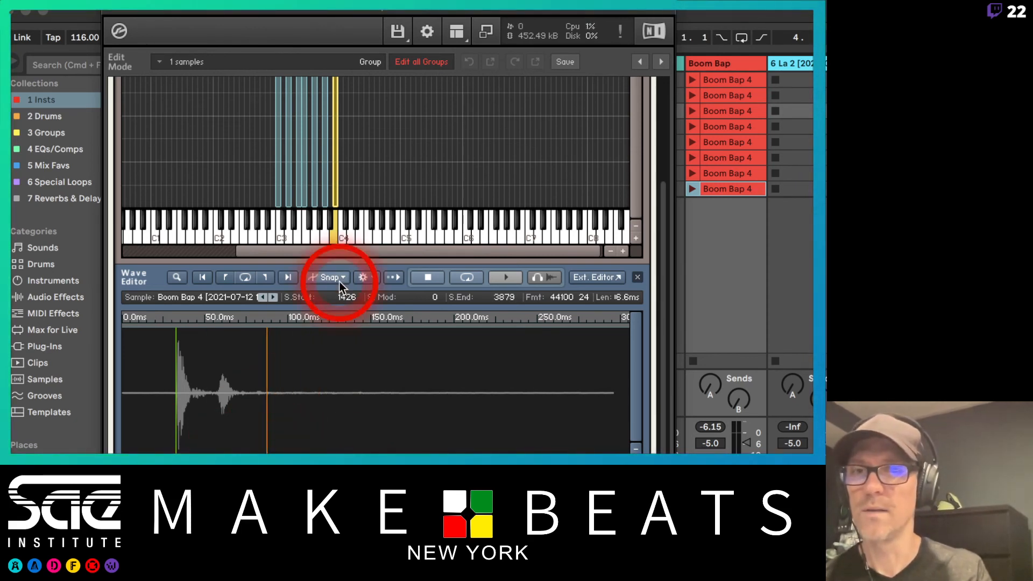
# Trim the A3 sample in the Wave Editor to a start of 1352 and an end of 11012.
pyautogui.click(325, 191)
pyautogui.moveTo(124, 447); pyautogui.dragTo(168, 450)
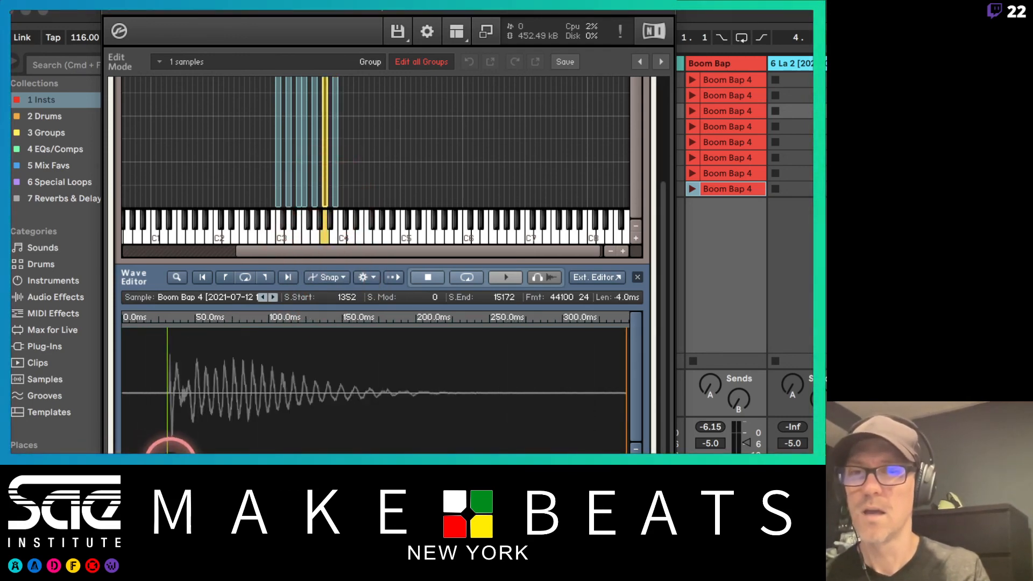
pyautogui.scroll(5, 421, 269)
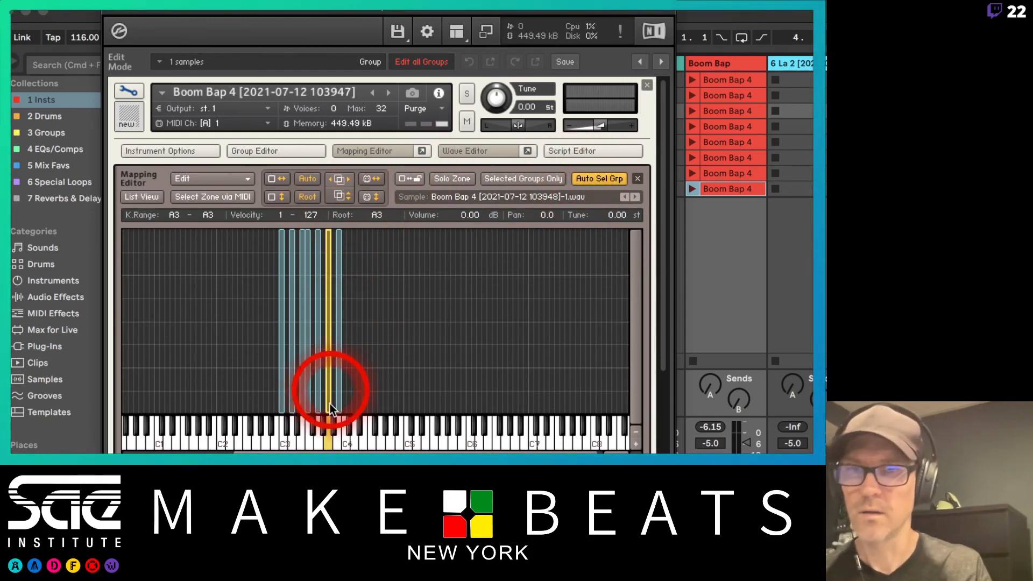
pyautogui.scroll(-5, 444, 406)
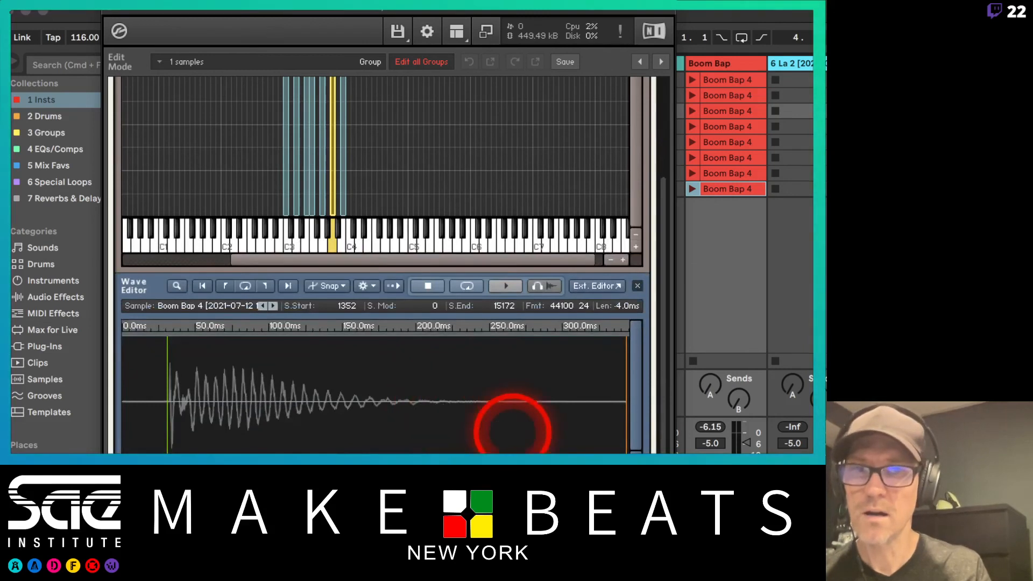
pyautogui.moveTo(626, 448); pyautogui.dragTo(489, 448)
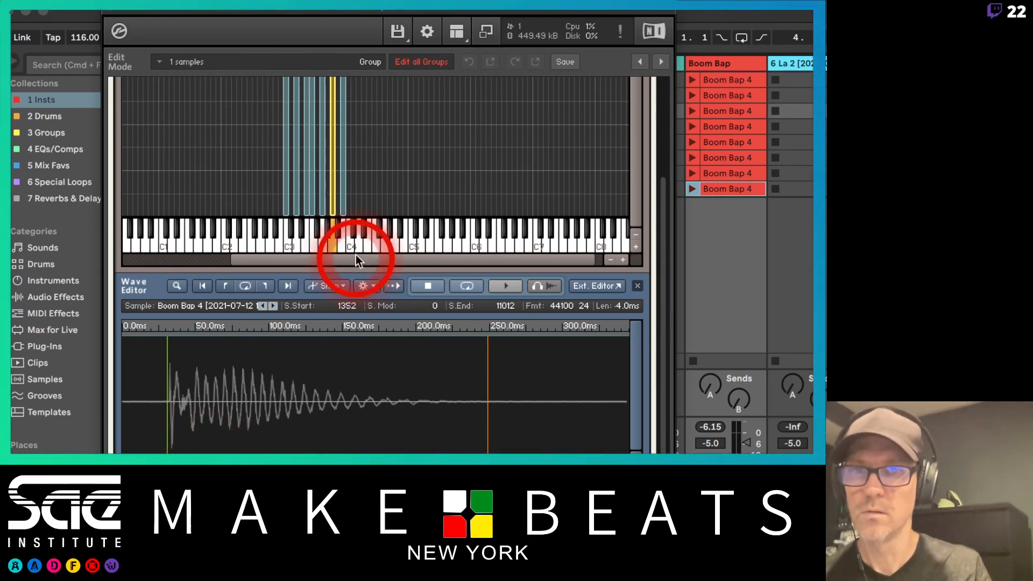
# Set the G3 sample's end to 38022, and trim the F3 sample to a start of 1332 and an end of 11025.
pyautogui.click(323, 186)
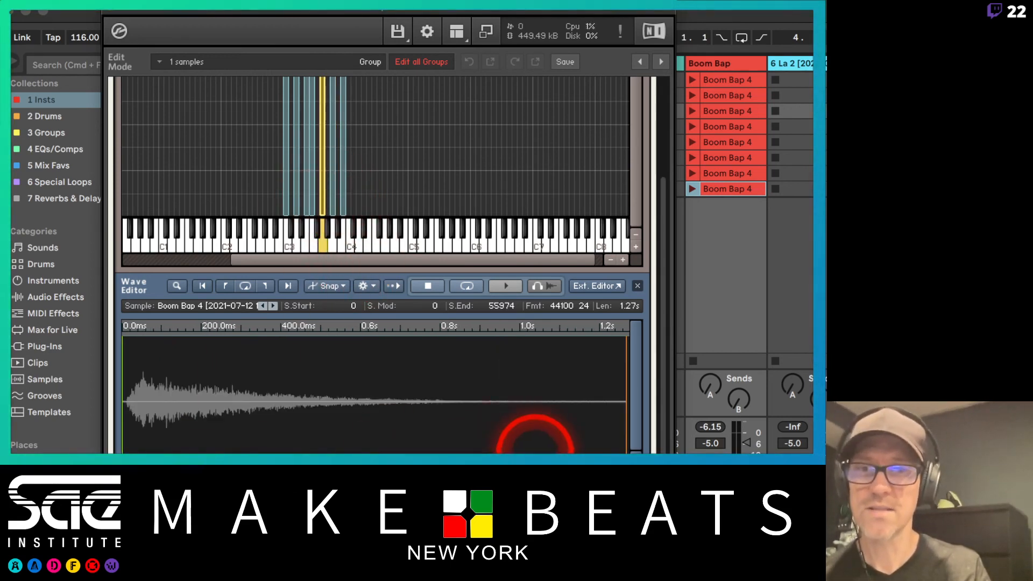
pyautogui.moveTo(619, 455); pyautogui.dragTo(461, 454)
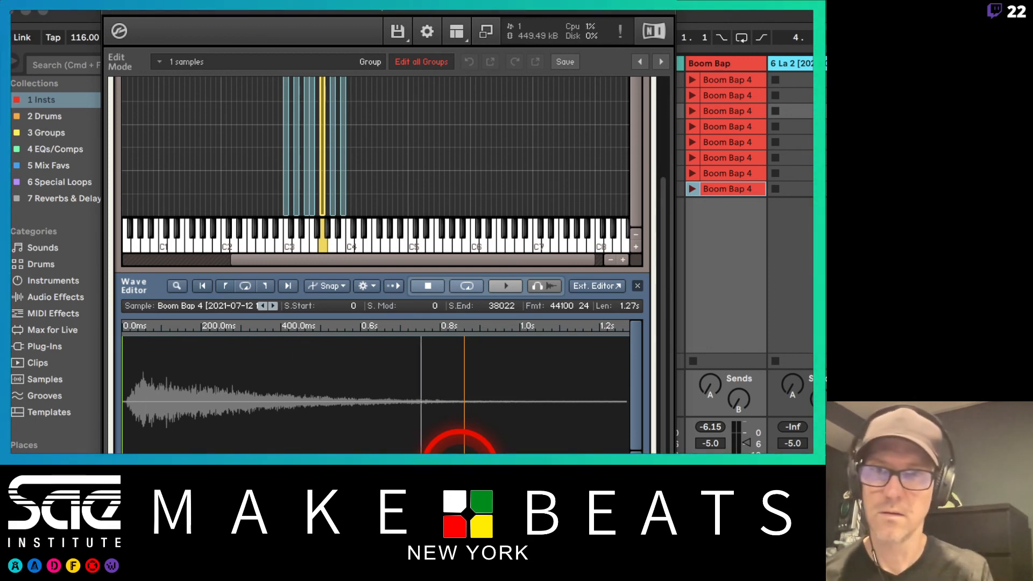
pyautogui.click(312, 176)
pyautogui.moveTo(141, 455); pyautogui.dragTo(157, 455)
pyautogui.moveTo(623, 455); pyautogui.dragTo(384, 455)
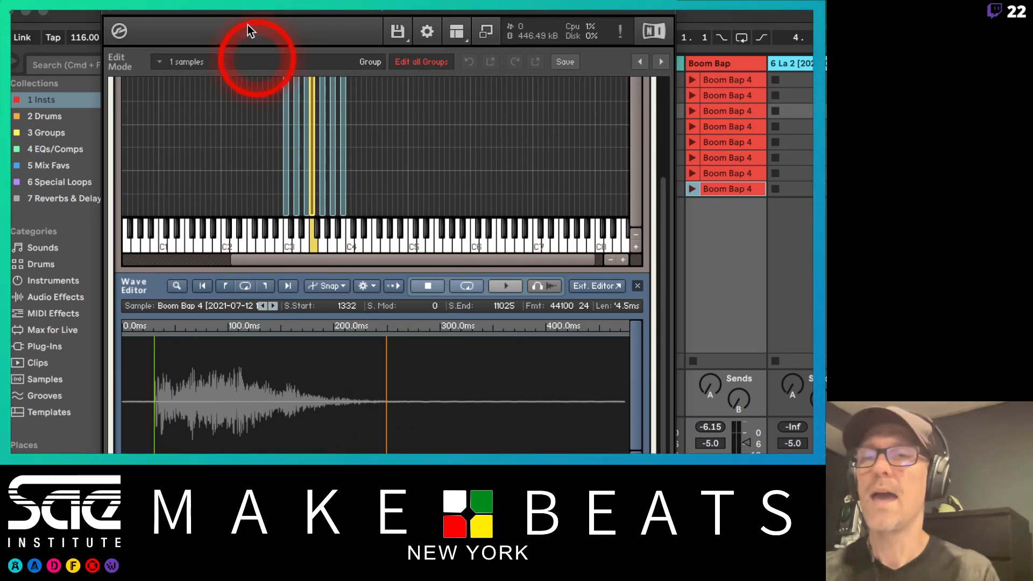
# Close the Kontakt window and start playback in Live with the metronome on.
pyautogui.click(111, 11)
pyautogui.press('space')
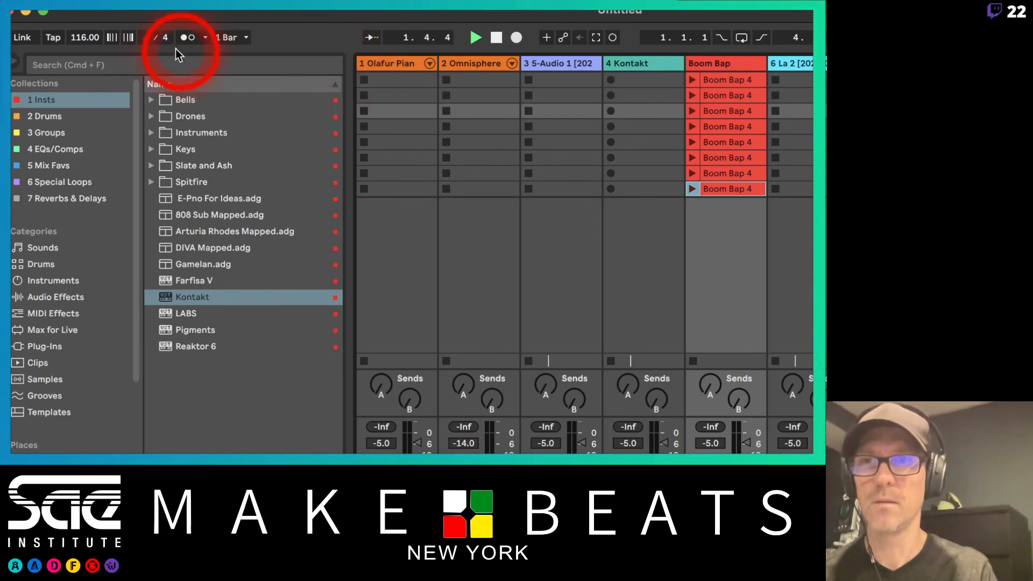
pyautogui.click(183, 38)
# Lower the song tempo to 99 BPM.
pyautogui.moveTo(79, 42); pyautogui.dragTo(78, 46)
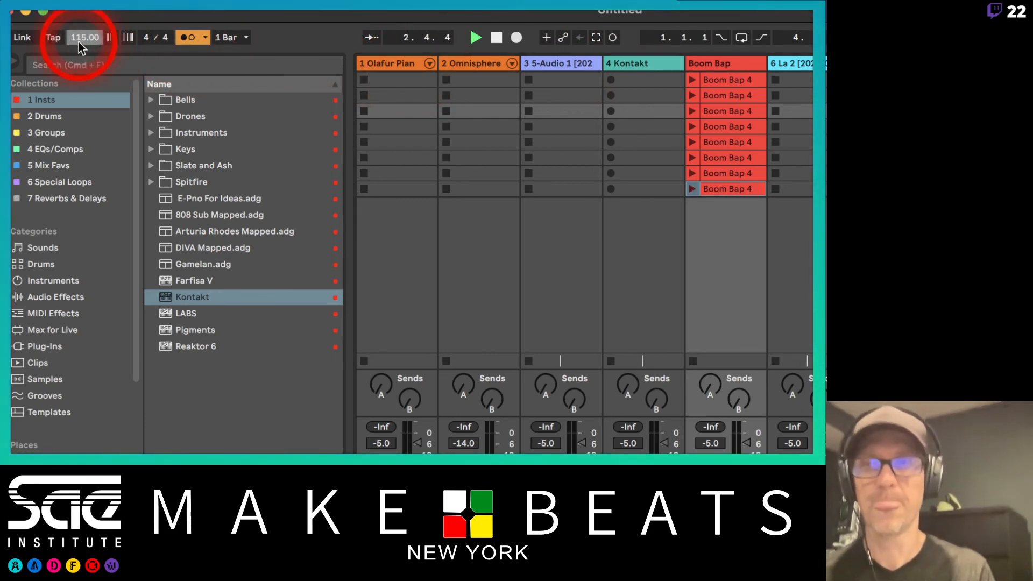
pyautogui.press('Down')
pyautogui.press('Down')
pyautogui.press('Down')
pyautogui.press('Down')
pyautogui.press('Down')
pyautogui.press('Down')
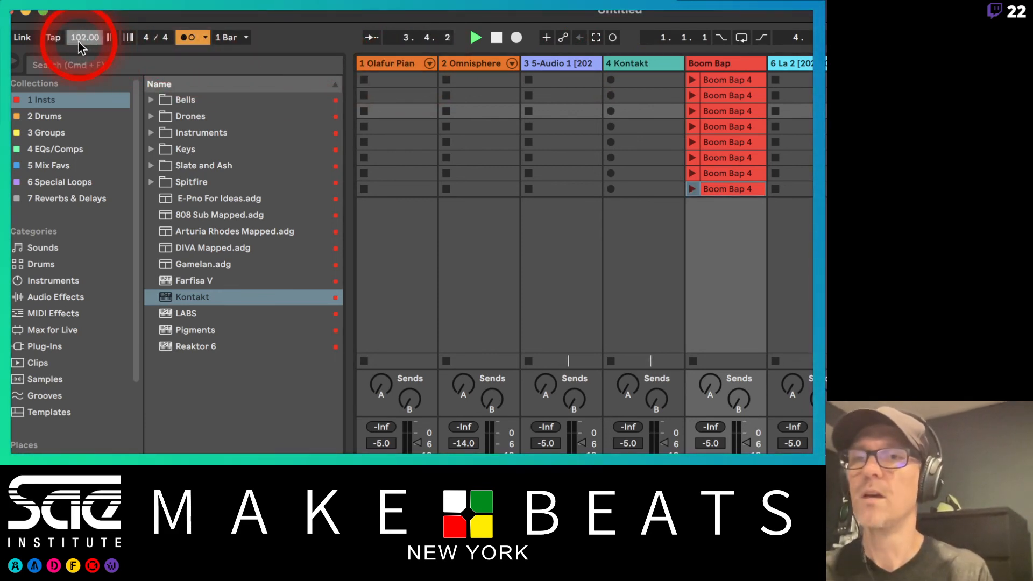
# Record a two-bar looping MIDI clip in the Kontakt track's first slot, and open the recorded clip.
pyautogui.click(611, 80)
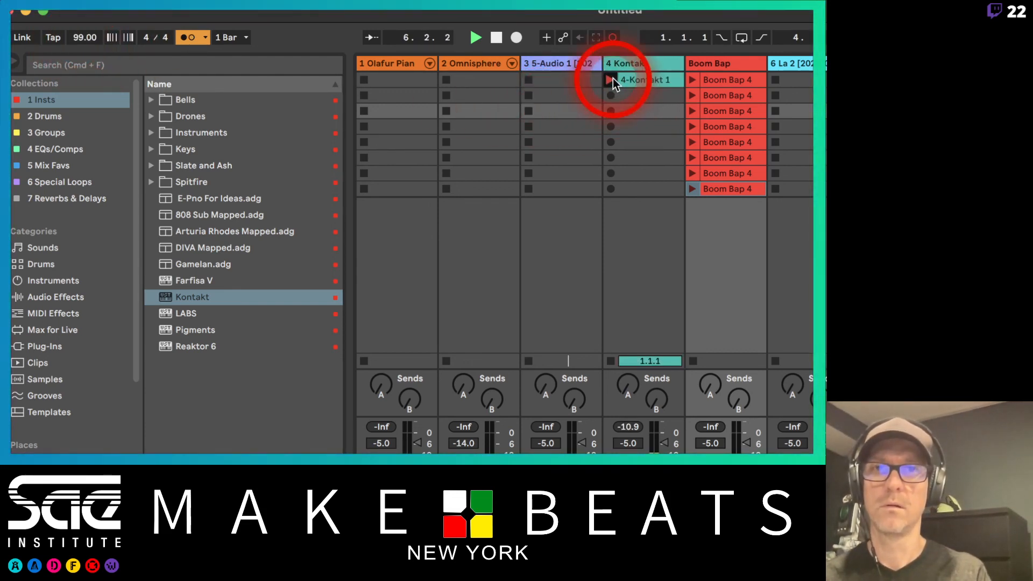
pyautogui.click(613, 80)
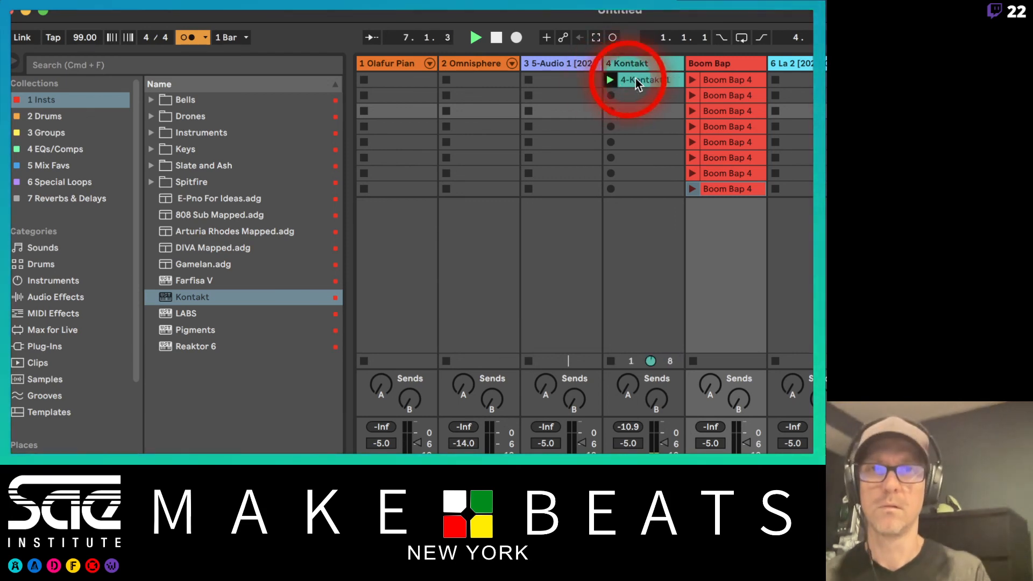
pyautogui.doubleClick(637, 80)
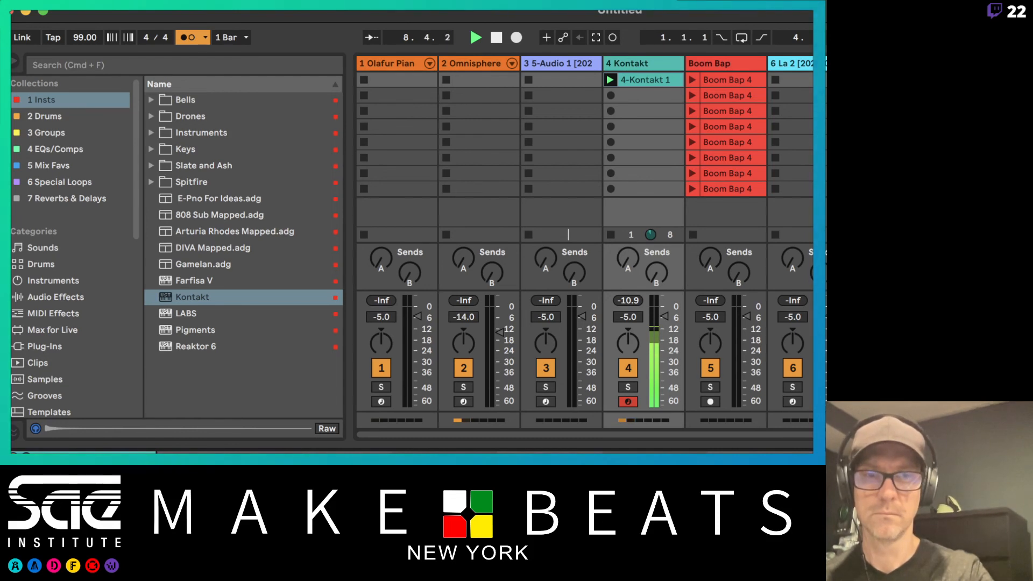
pyautogui.click(698, 268)
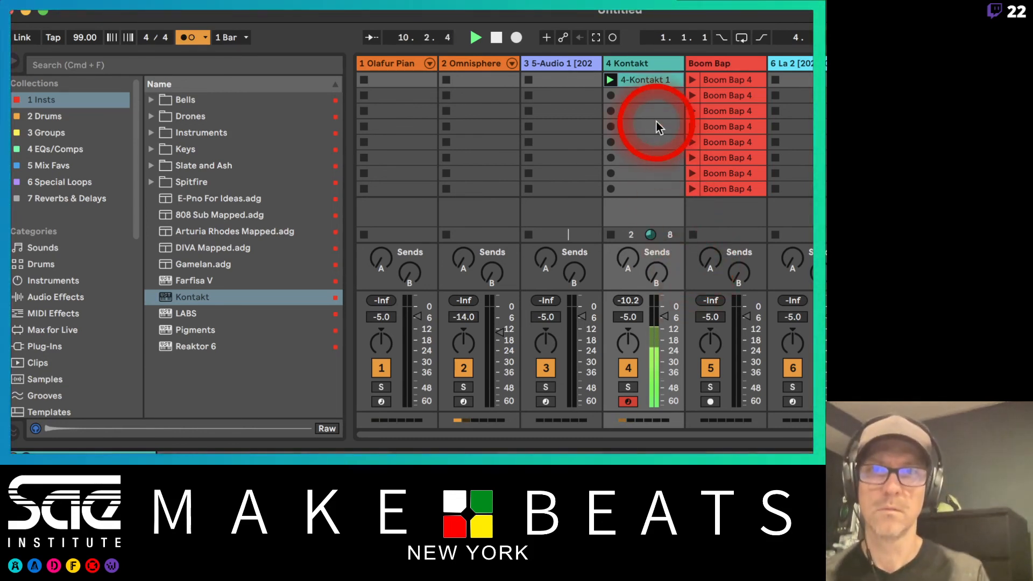
# Overdub more vocal notes into the looping Kontakt clip over several passes, with the metronome switched off.
pyautogui.click(612, 37)
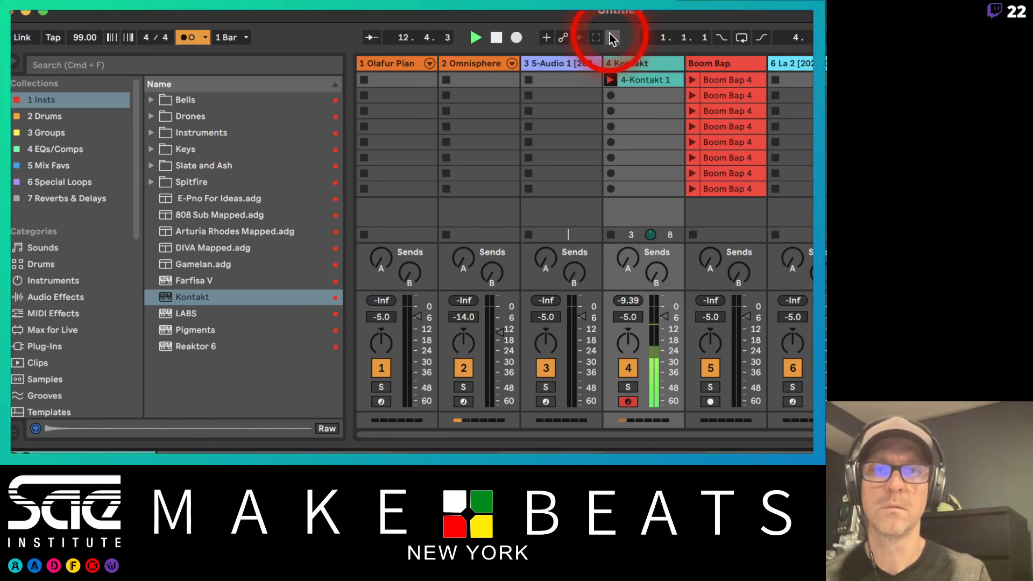
pyautogui.click(614, 37)
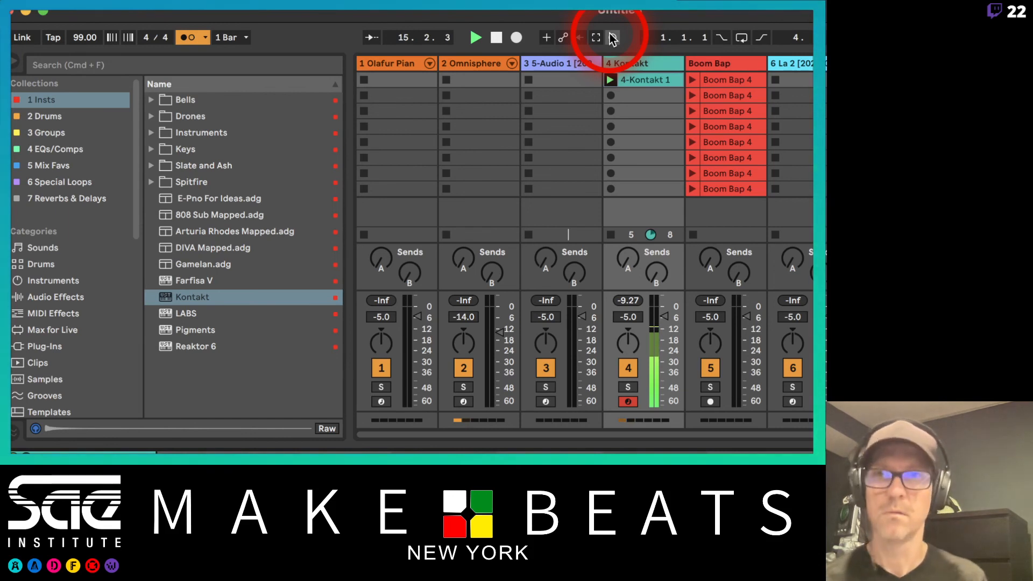
pyautogui.click(185, 37)
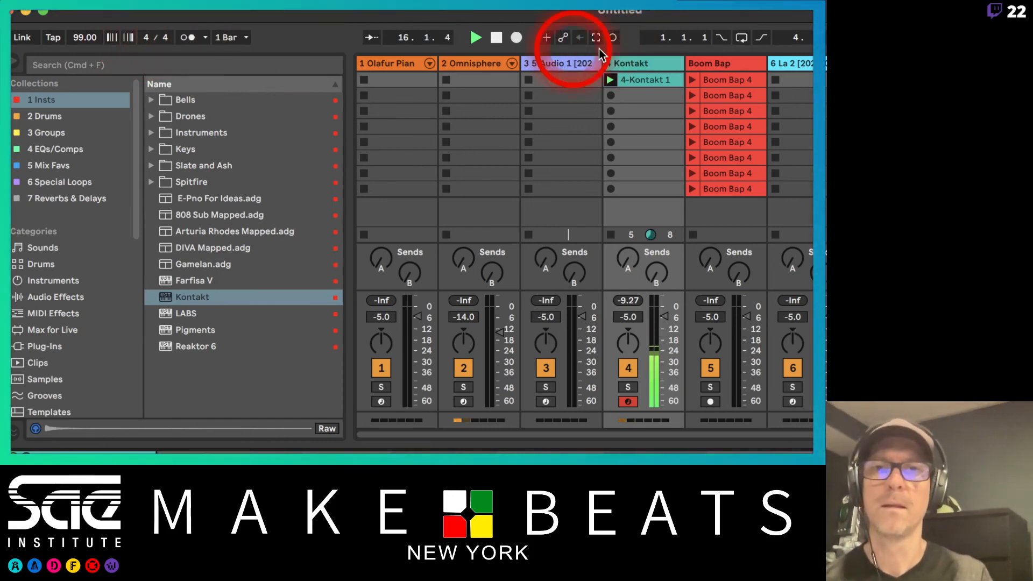
pyautogui.click(615, 37)
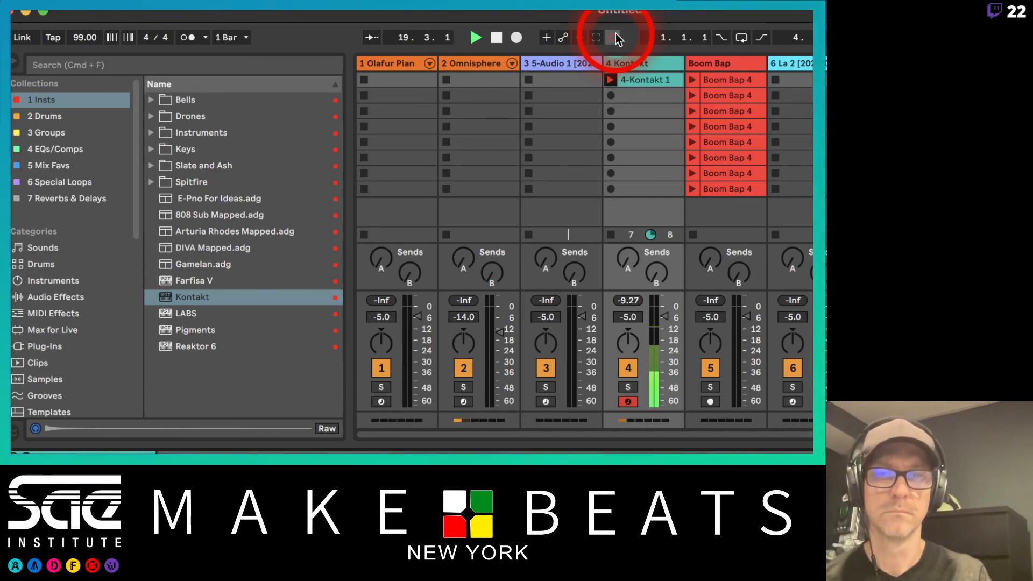
pyautogui.click(613, 38)
pyautogui.click(614, 37)
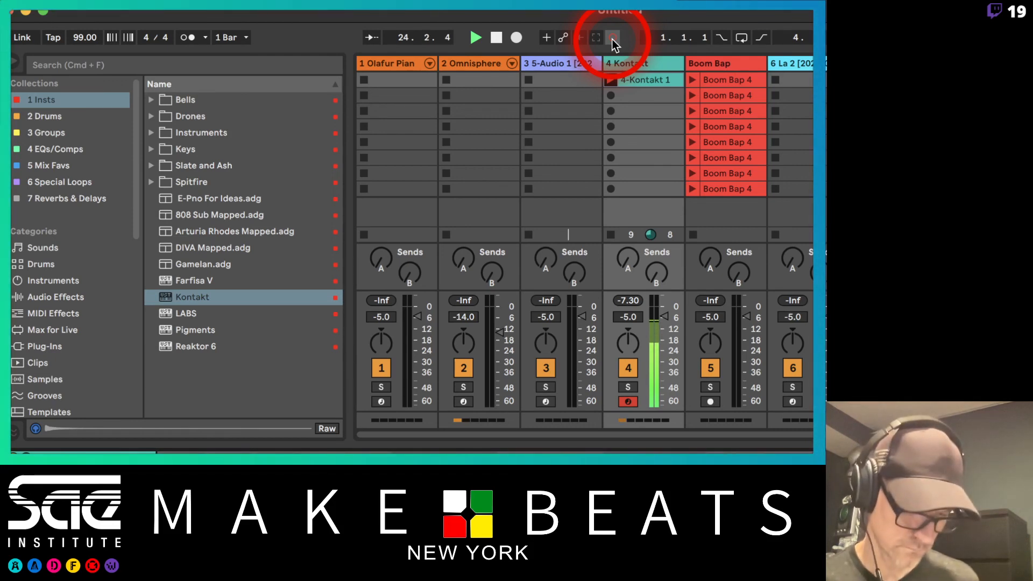
pyautogui.click(613, 38)
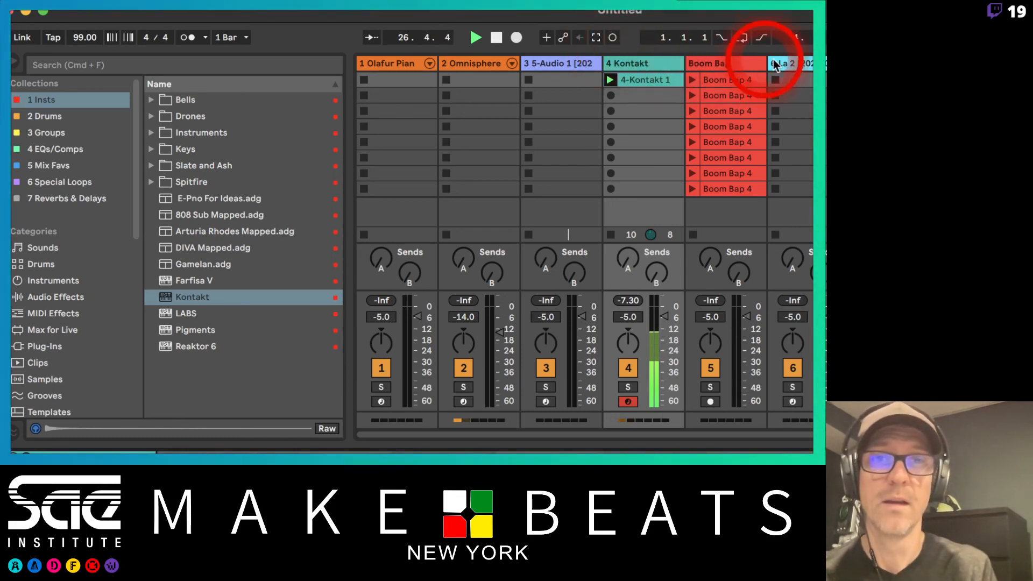
# Arm the La 2 track, record a looping clip in its first slot, and show the track's sample waveform.
pyautogui.click(775, 80)
pyautogui.click(792, 402)
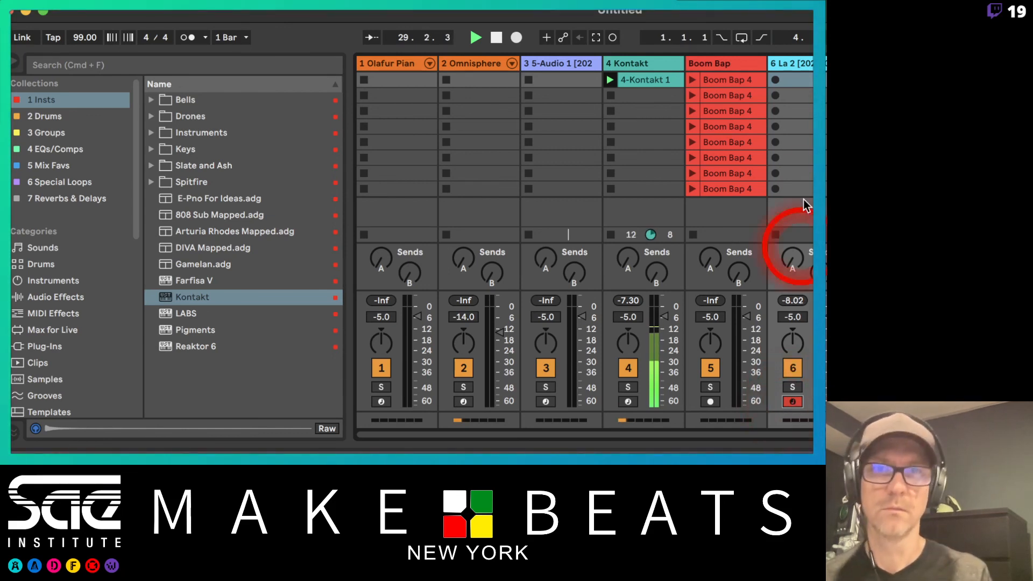
pyautogui.click(777, 81)
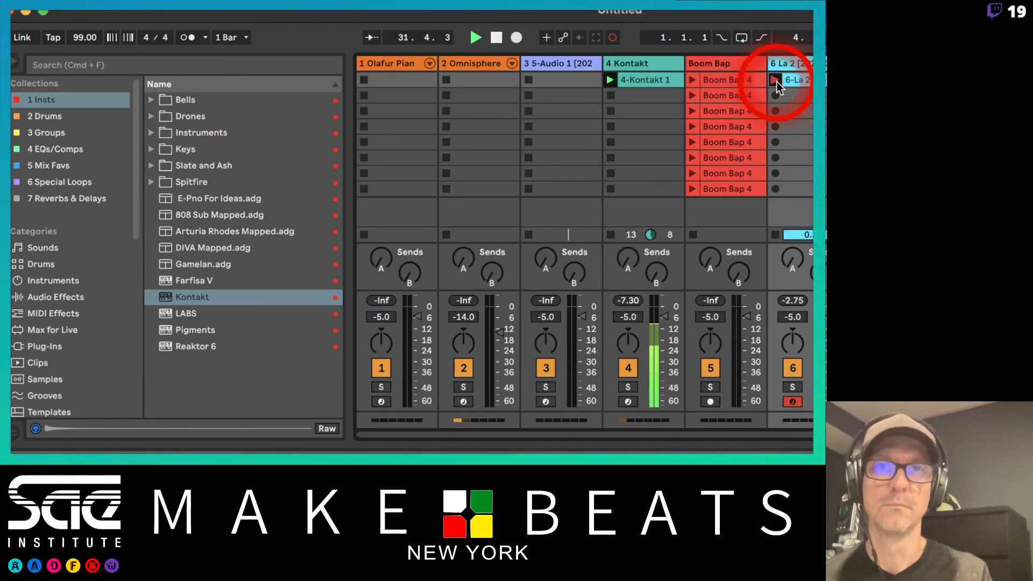
pyautogui.click(776, 80)
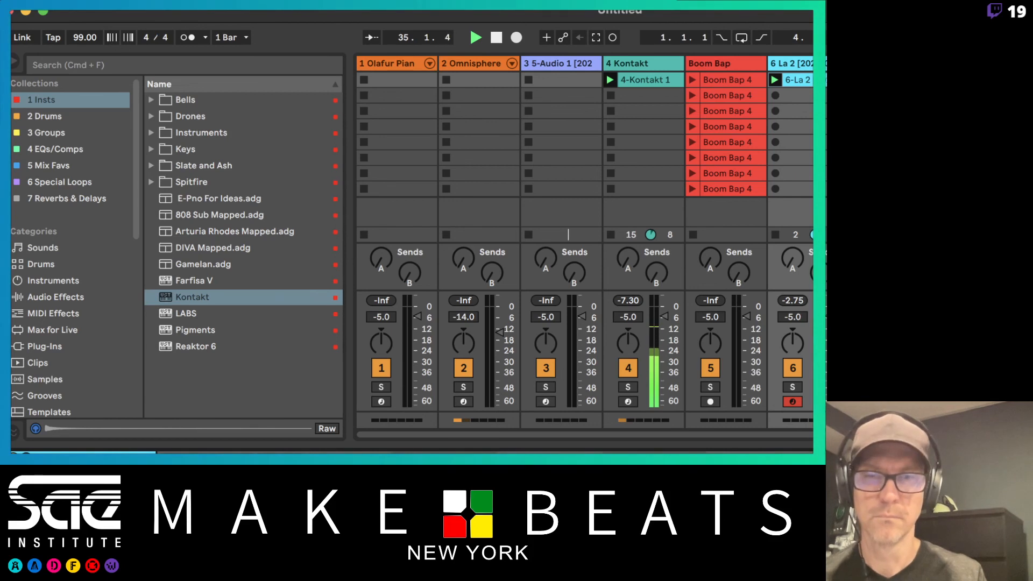
pyautogui.doubleClick(795, 80)
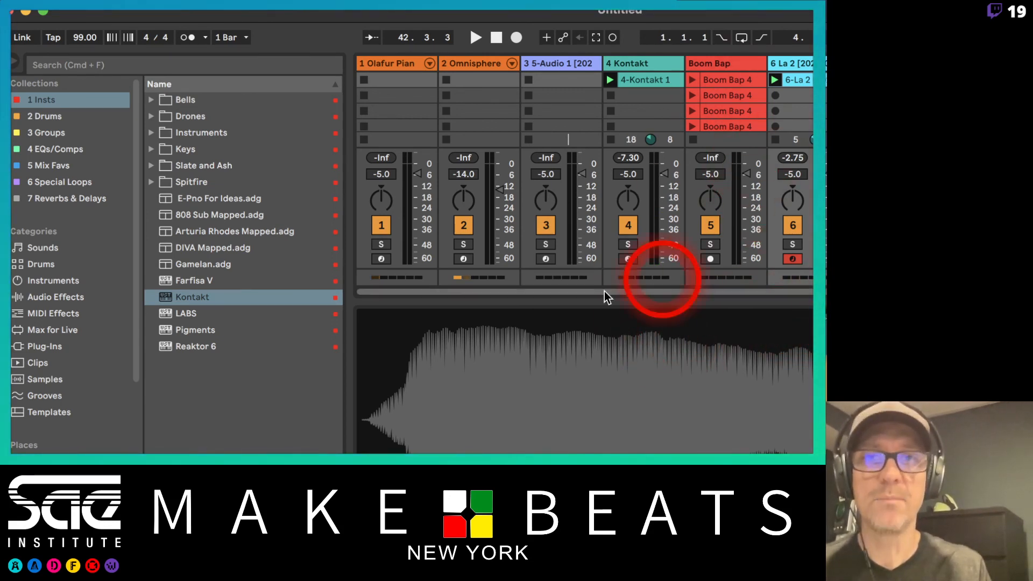
# Select the Kontakt track and reopen its Kontakt window on the mapped vocal samples.
pyautogui.click(667, 65)
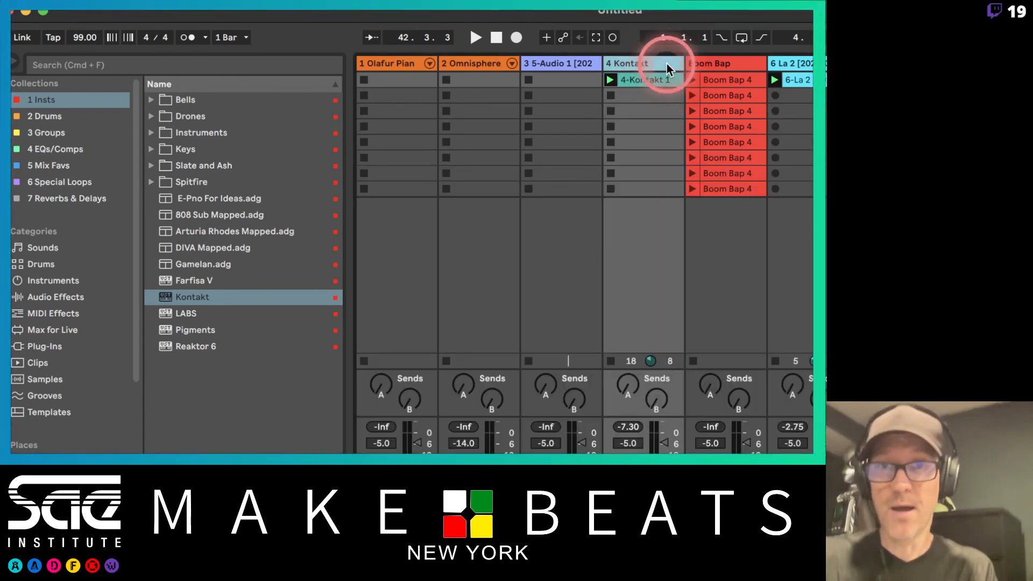
pyautogui.click(654, 76)
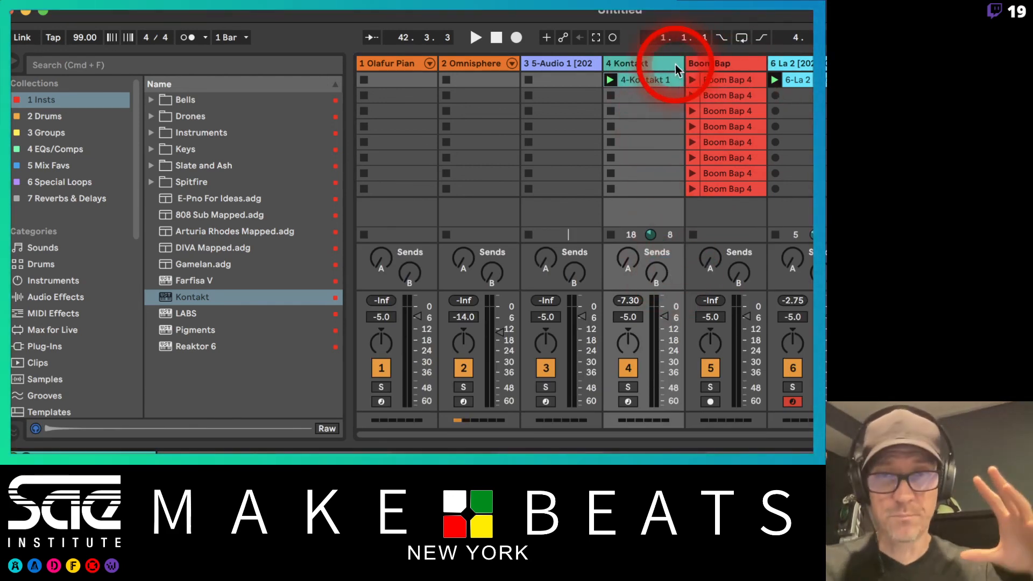
pyautogui.click(650, 63)
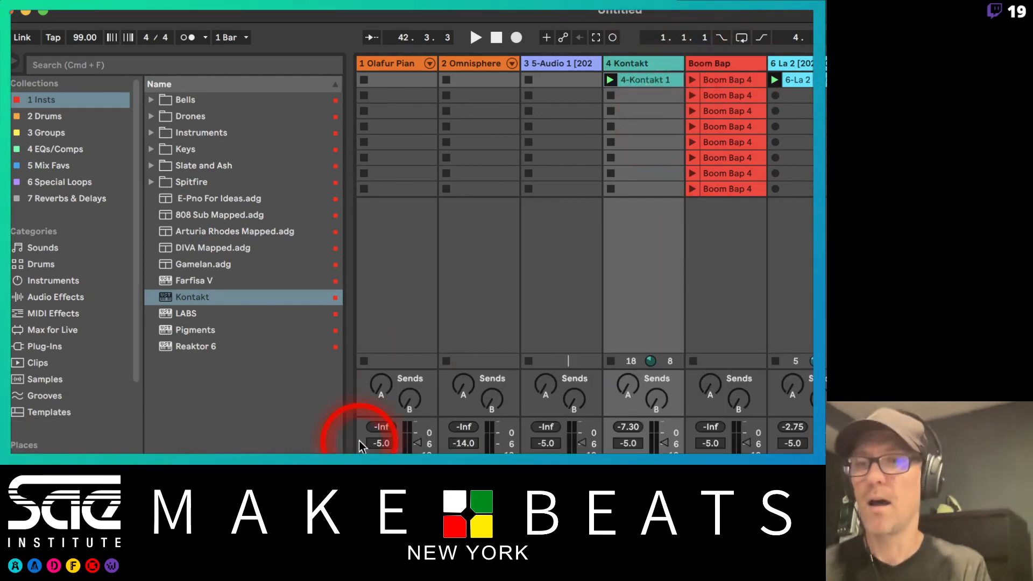
pyautogui.press('super+alt+p')
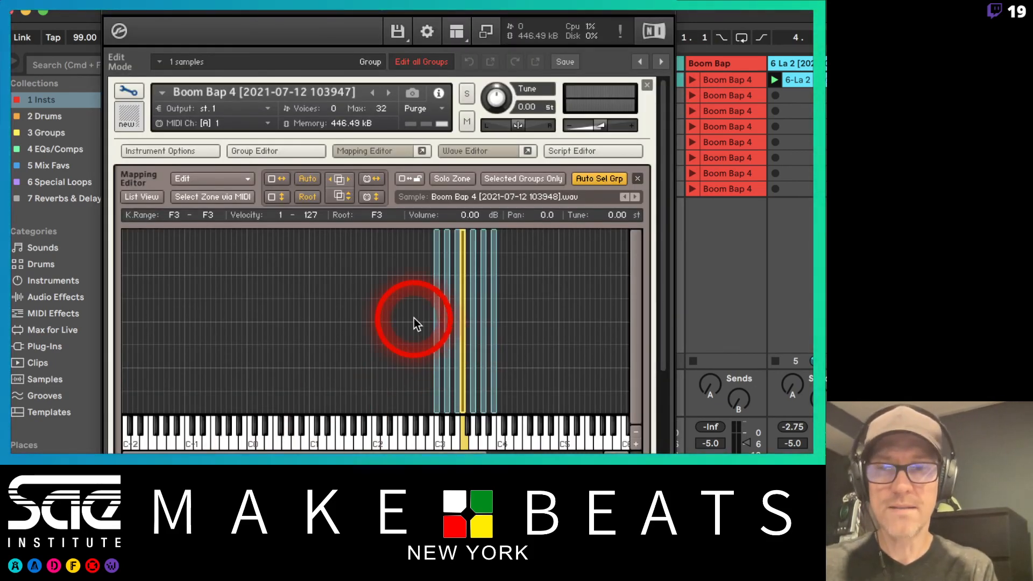
# Switch to the 37 Sampling Introduction PDF, show the Velocity Zone page, and return to Kontakt in Live.
pyautogui.press('super+Tab')
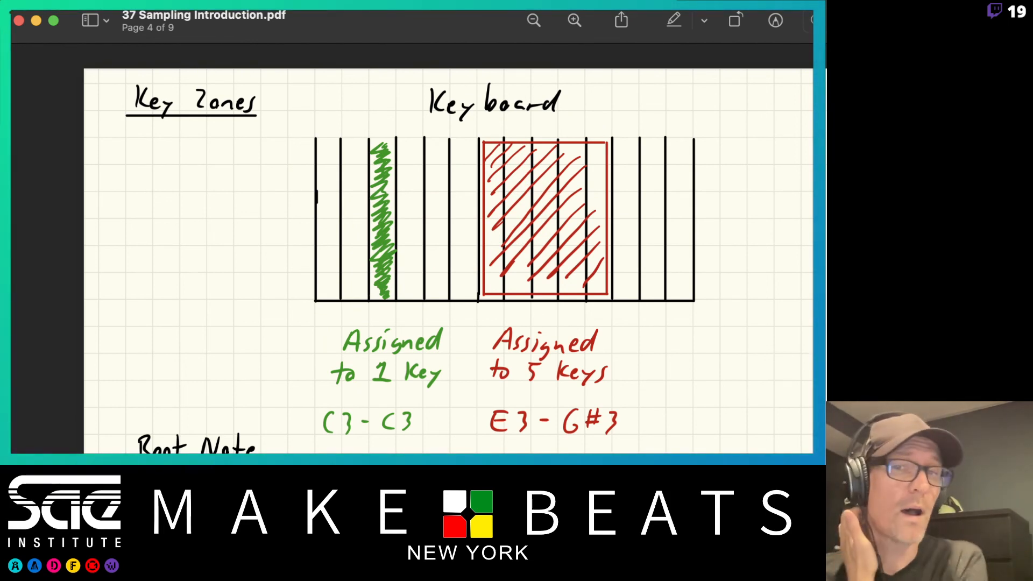
pyautogui.press('Right')
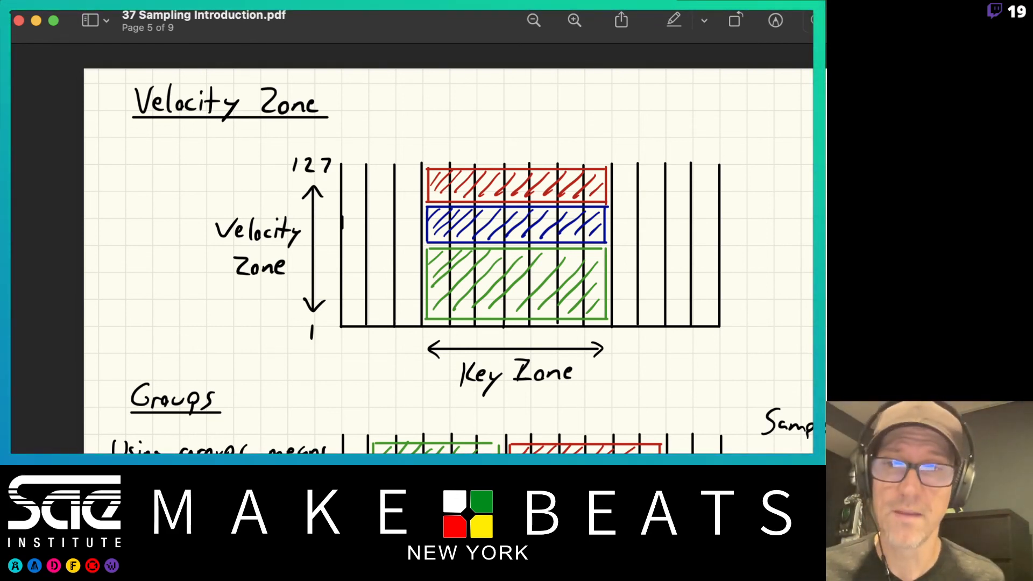
pyautogui.press('super+Tab')
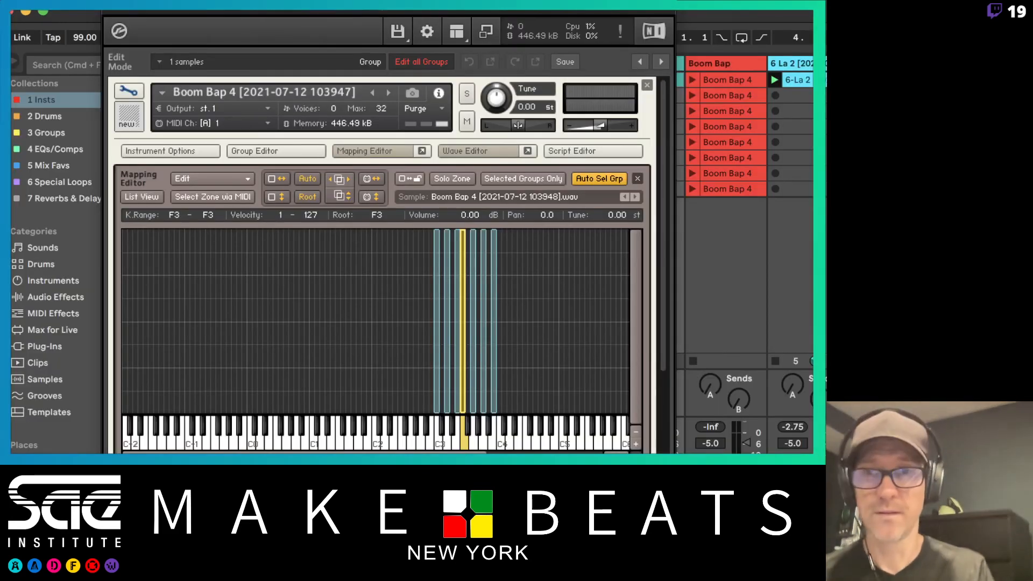
# Select all the mapped sample zones, show the Group Editor with their group, and close the Kontakt window.
pyautogui.click(424, 313)
pyautogui.moveTo(430, 308); pyautogui.dragTo(516, 346)
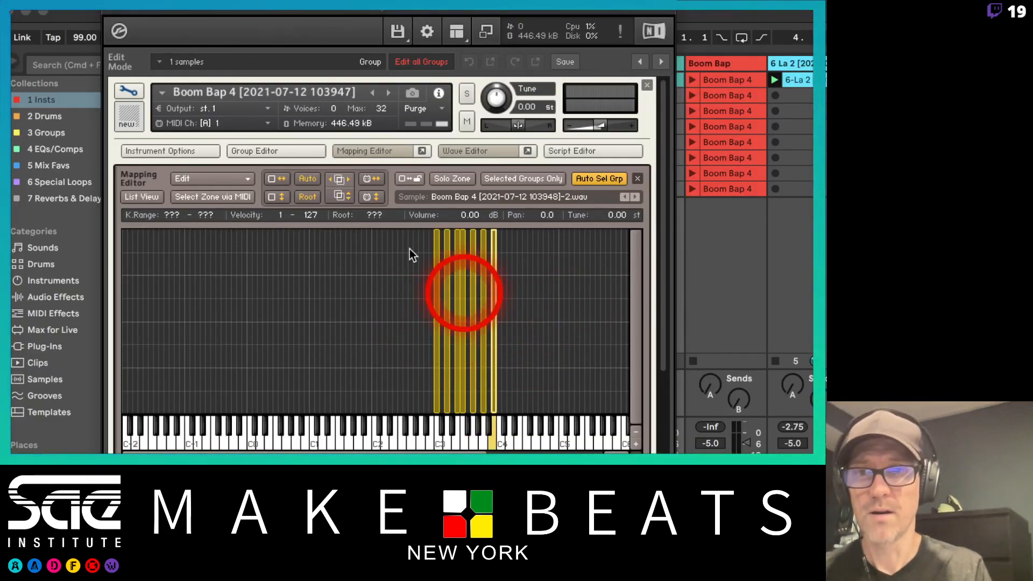
pyautogui.click(289, 150)
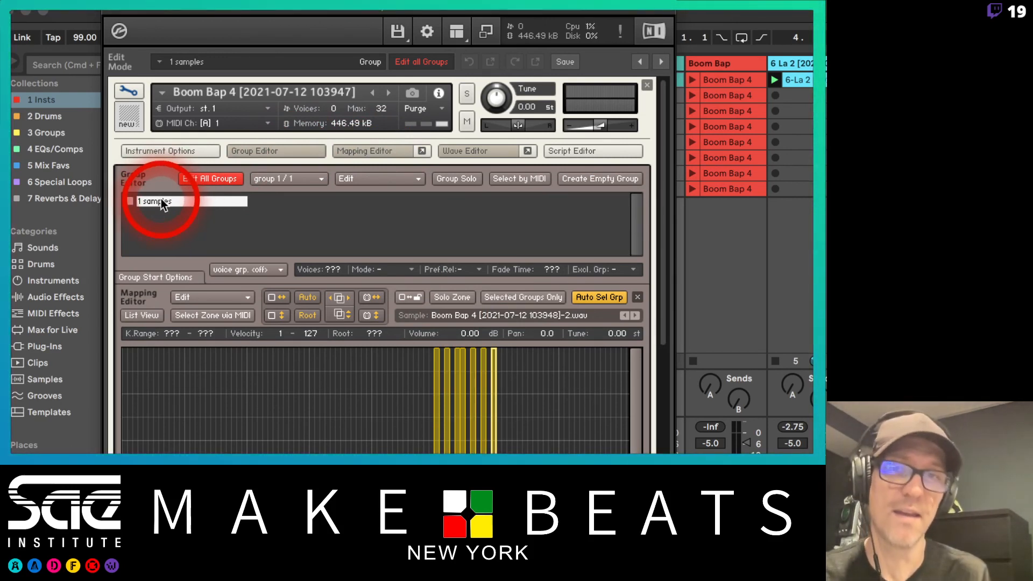
pyautogui.click(110, 13)
# Show the Loops page of the PDF notes, and return to Live to display the La 2 track's sample waveform.
pyautogui.press('super+Tab')
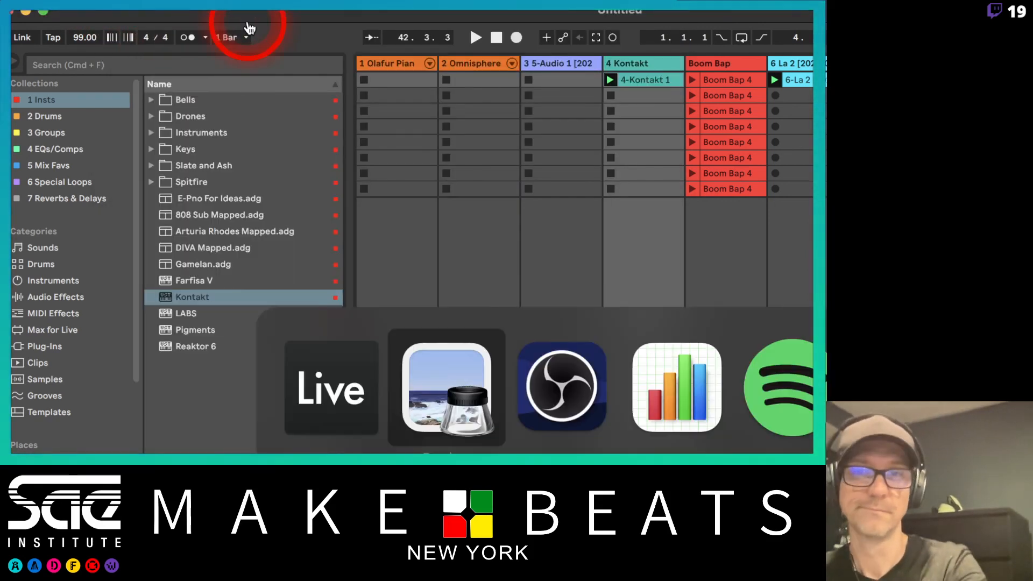
pyautogui.press('Right')
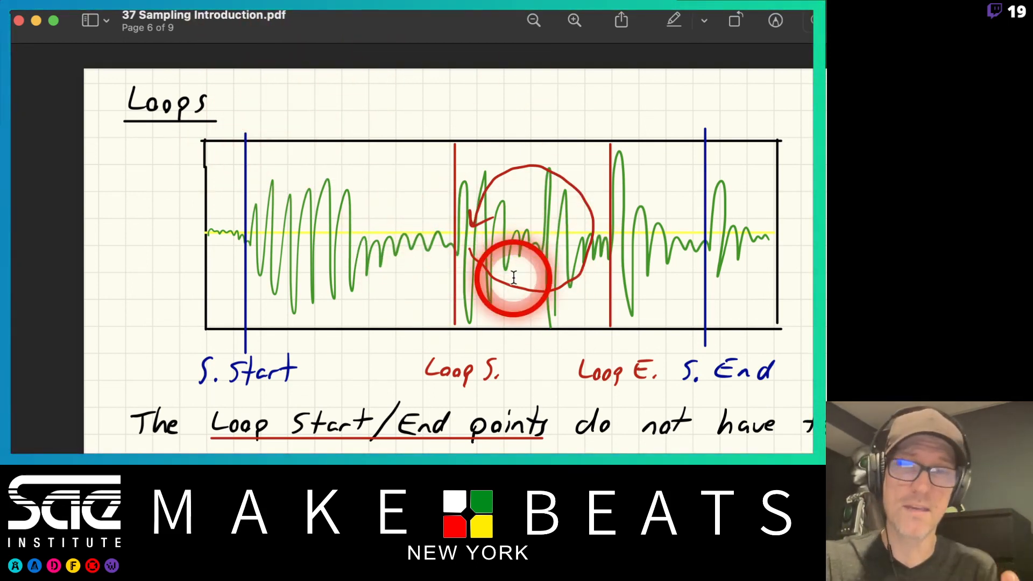
pyautogui.press('super+Tab')
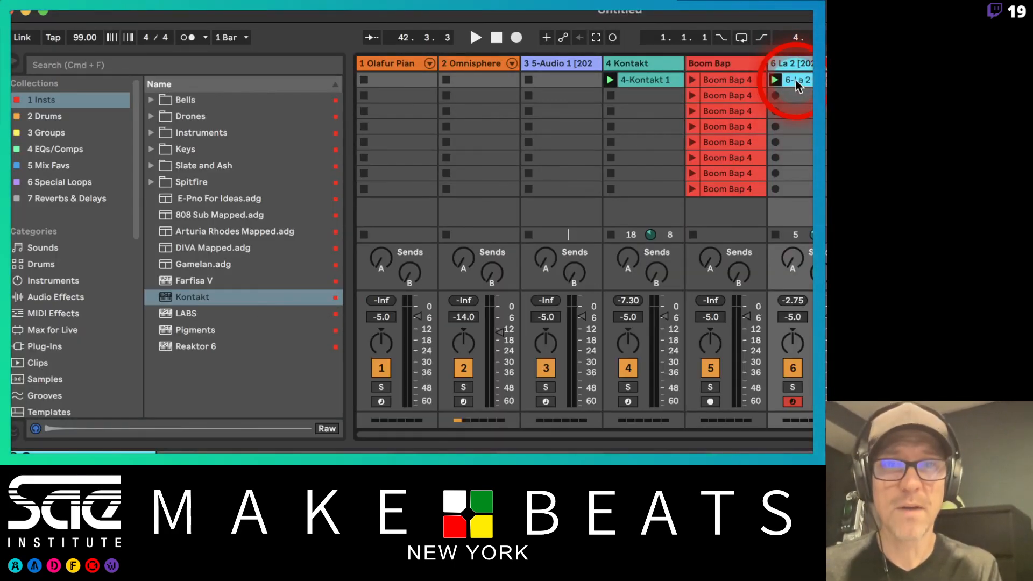
pyautogui.doubleClick(794, 79)
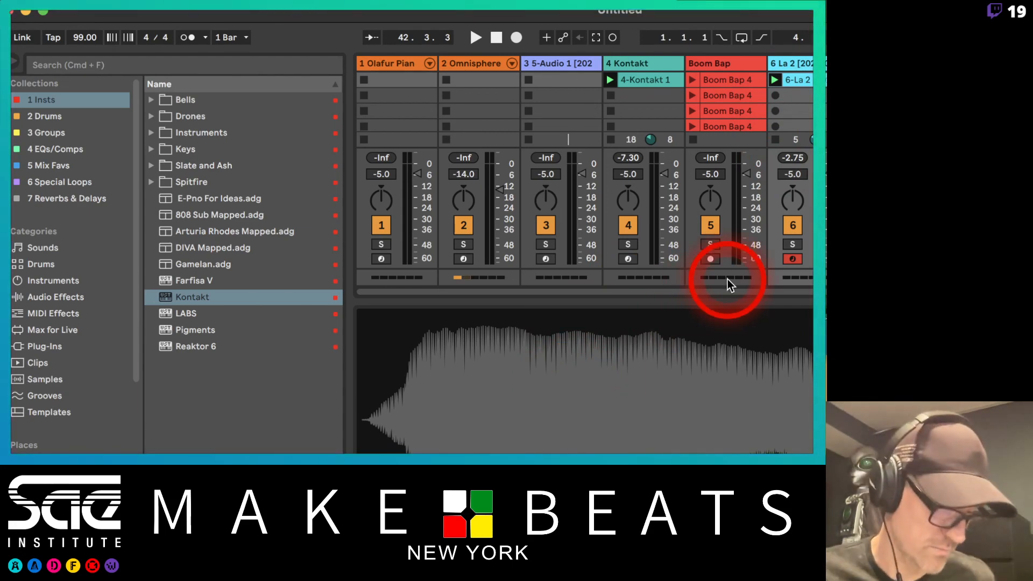
# Switch to the PDF notes, look at the Kontakt page, and go back to the Loops page.
pyautogui.press('super+Tab')
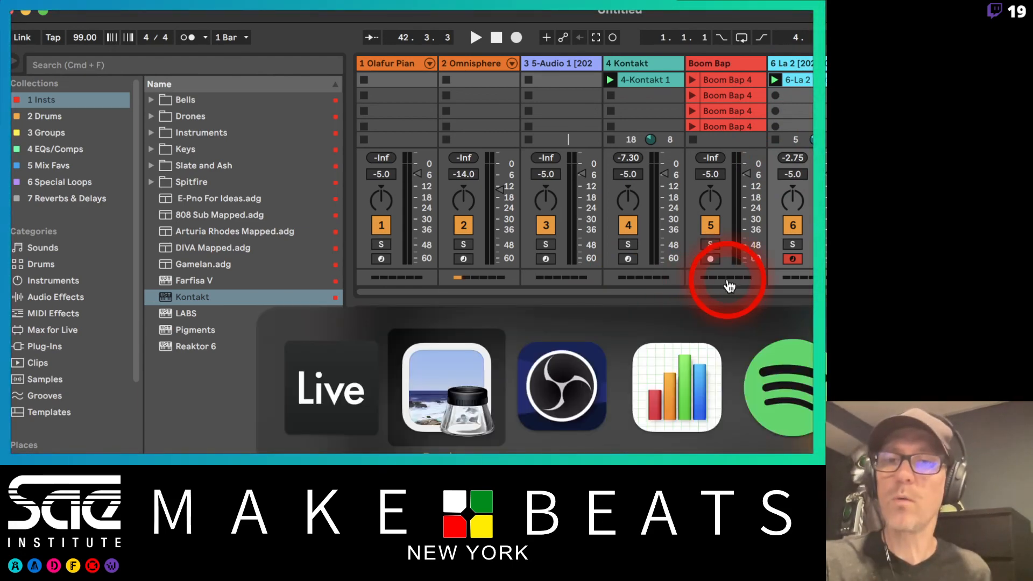
pyautogui.press('Down')
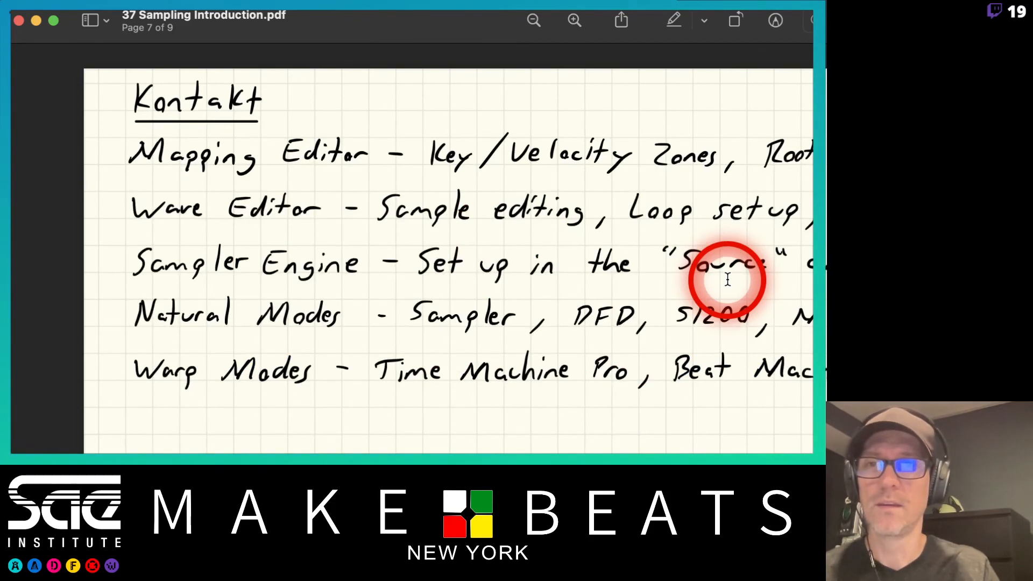
pyautogui.press('Up')
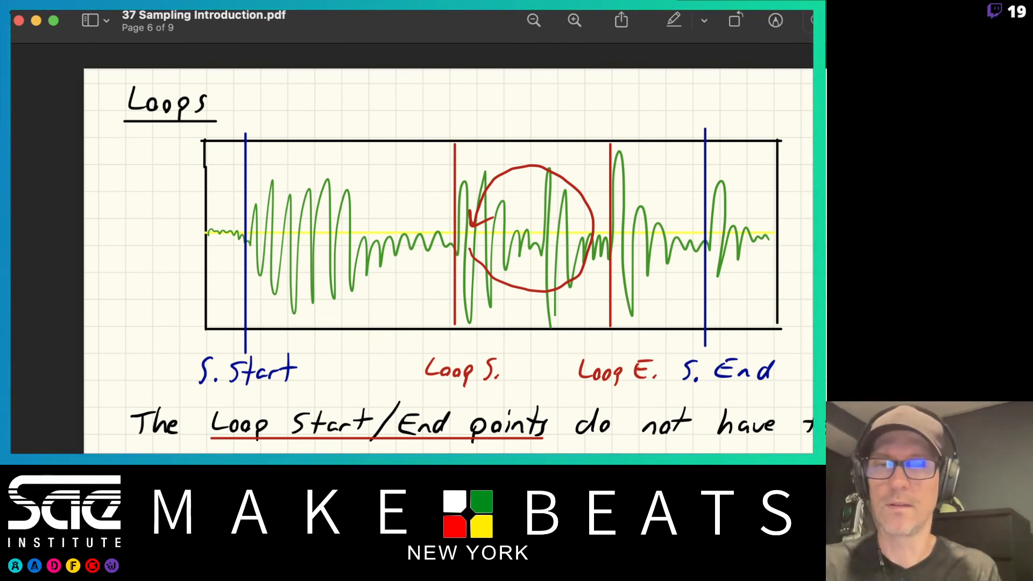
pyautogui.press('super+Tab')
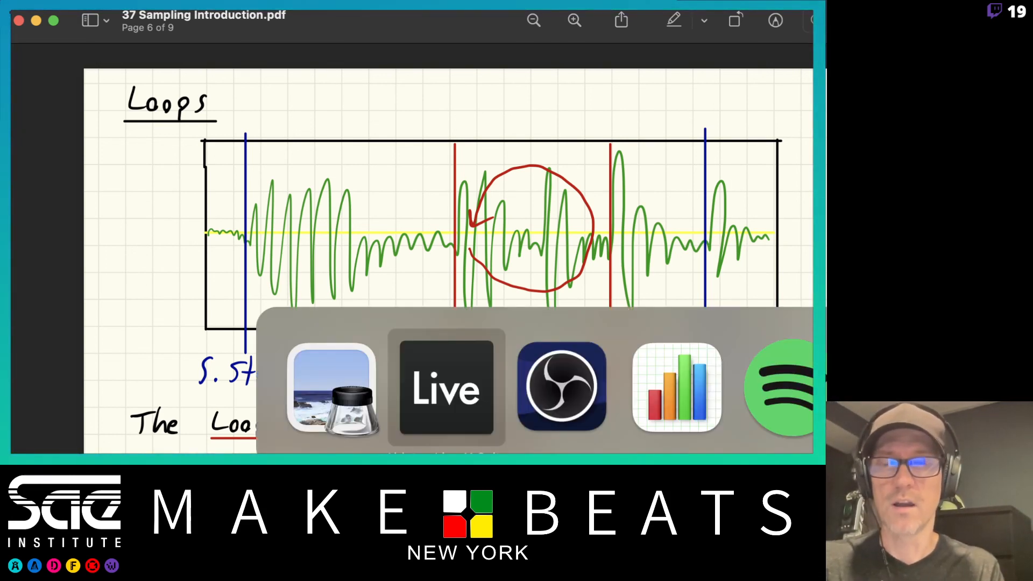
pyautogui.press('super+Tab')
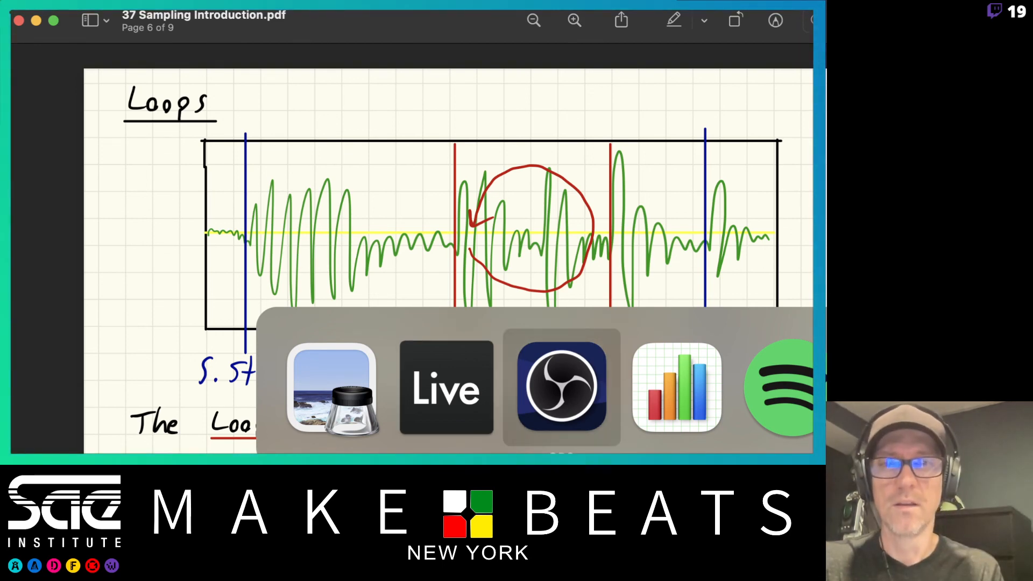